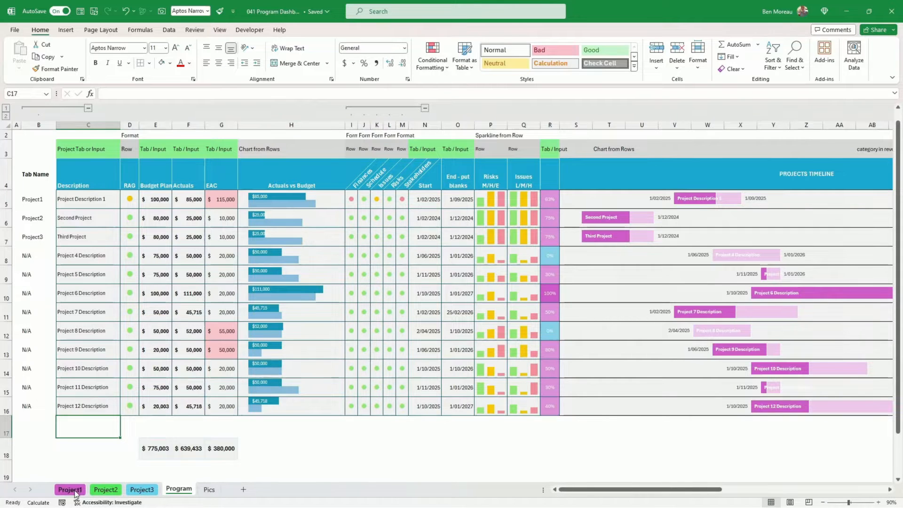
Look through the Project1, Project2 and Project3 dashboards and return to the Program sheet.
click(78, 492)
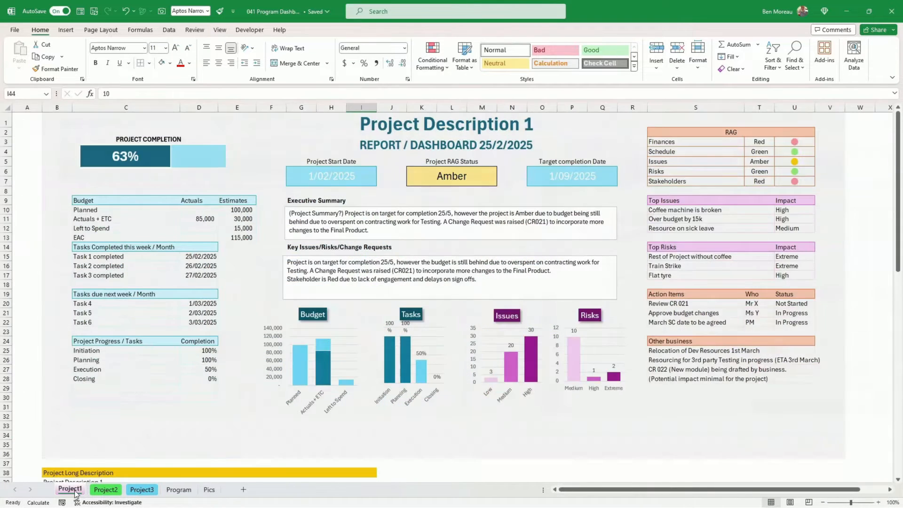
click(106, 489)
scroll(165, 393, up, 10)
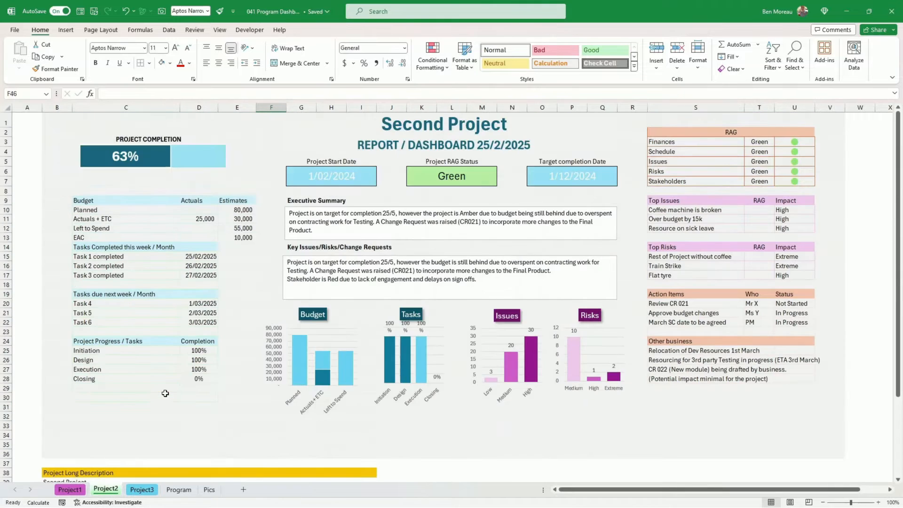
click(143, 490)
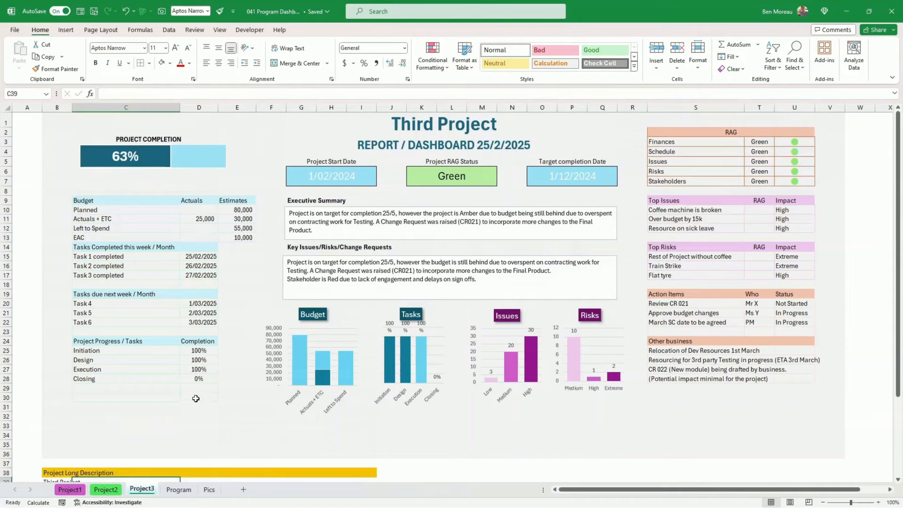
click(71, 489)
click(102, 490)
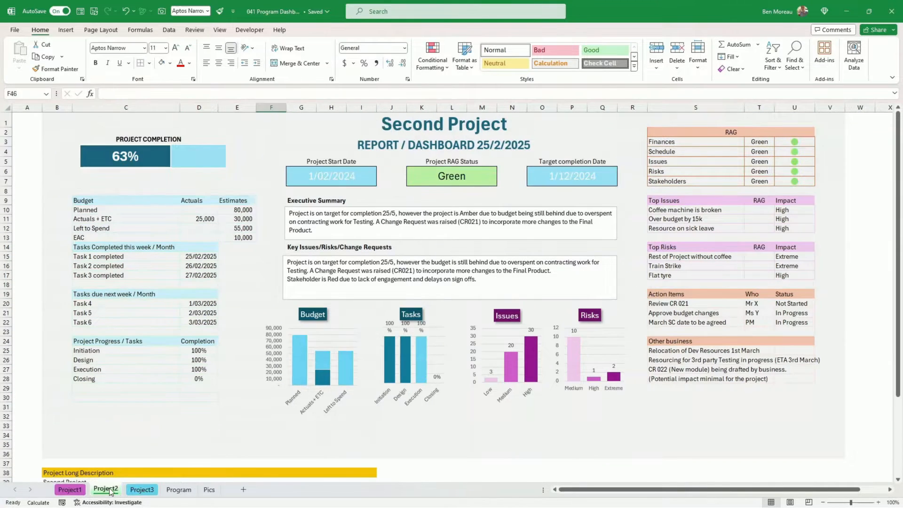
click(143, 490)
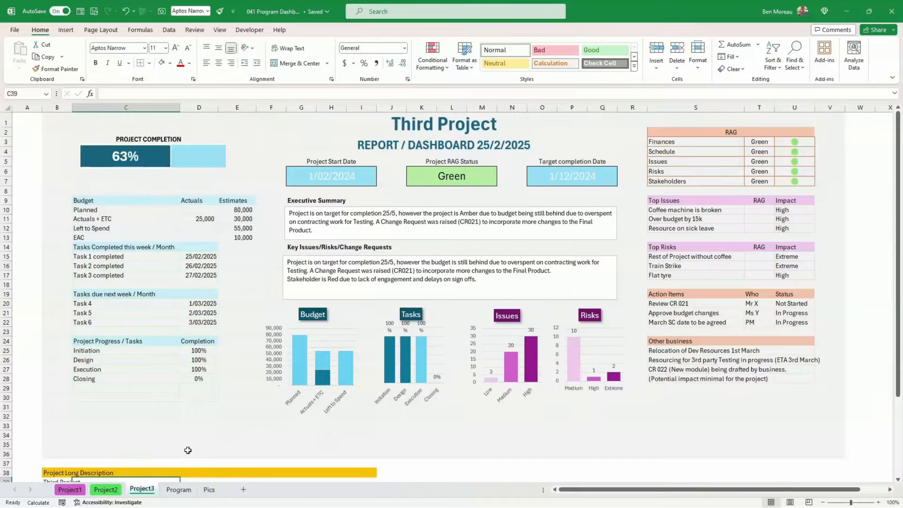
click(173, 490)
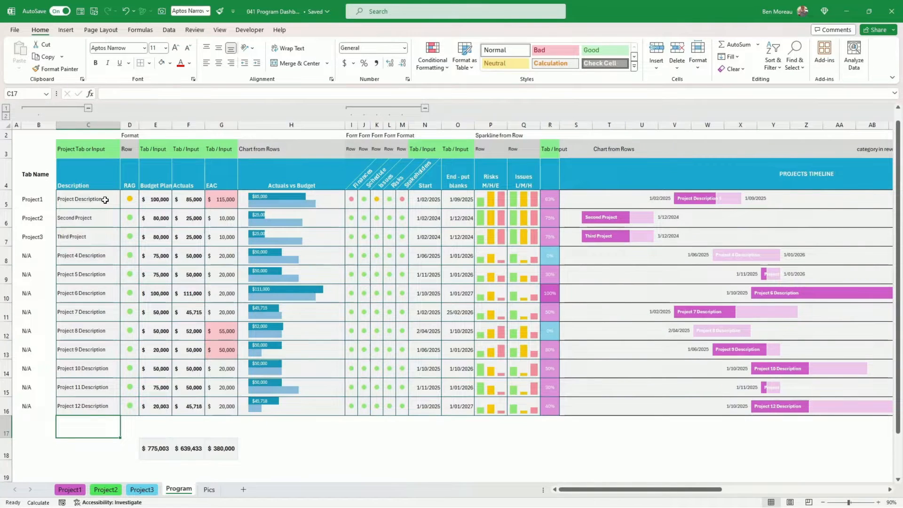
click(106, 200)
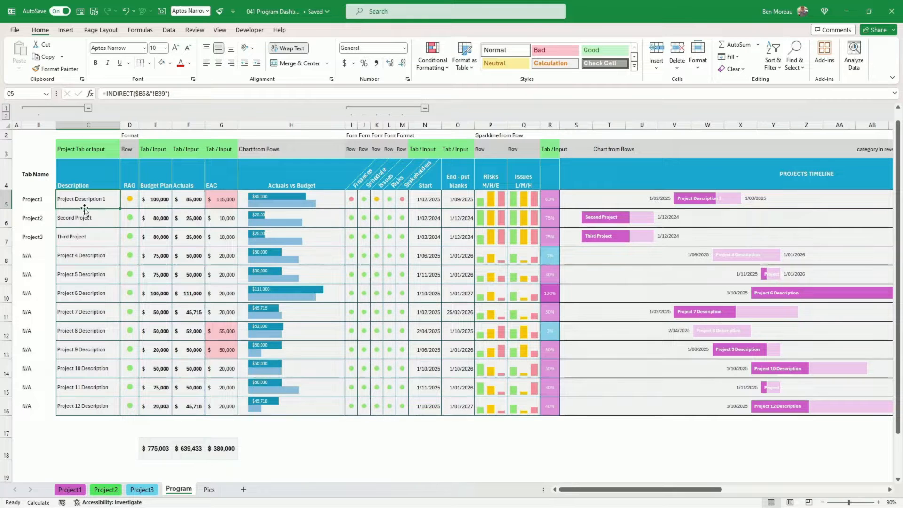
text(=)
click(107, 490)
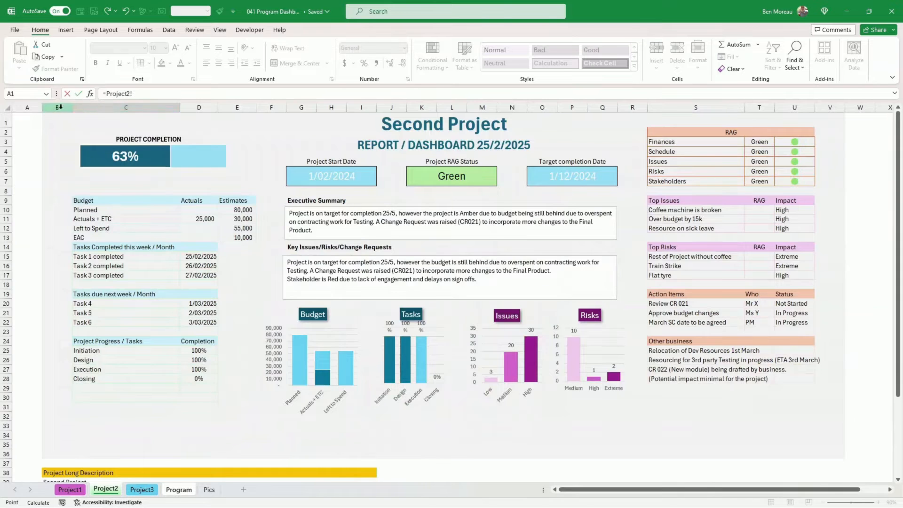
click(68, 94)
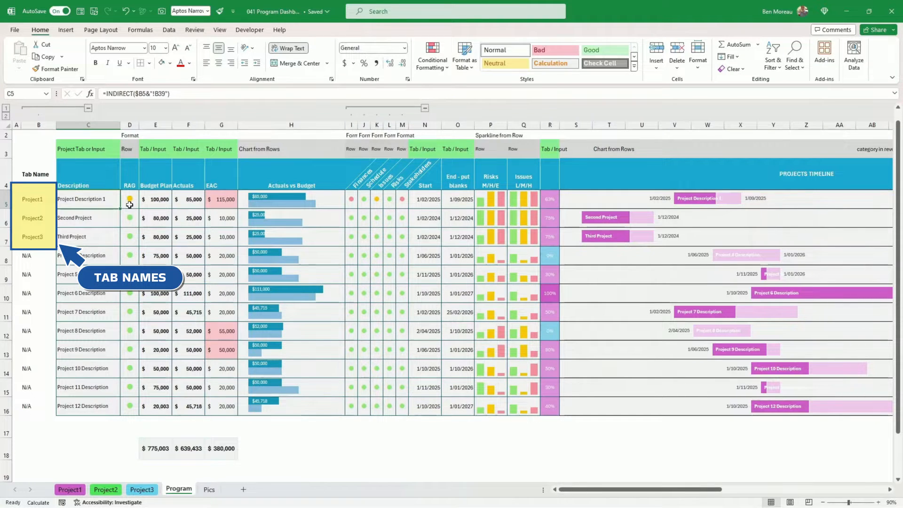
click(106, 434)
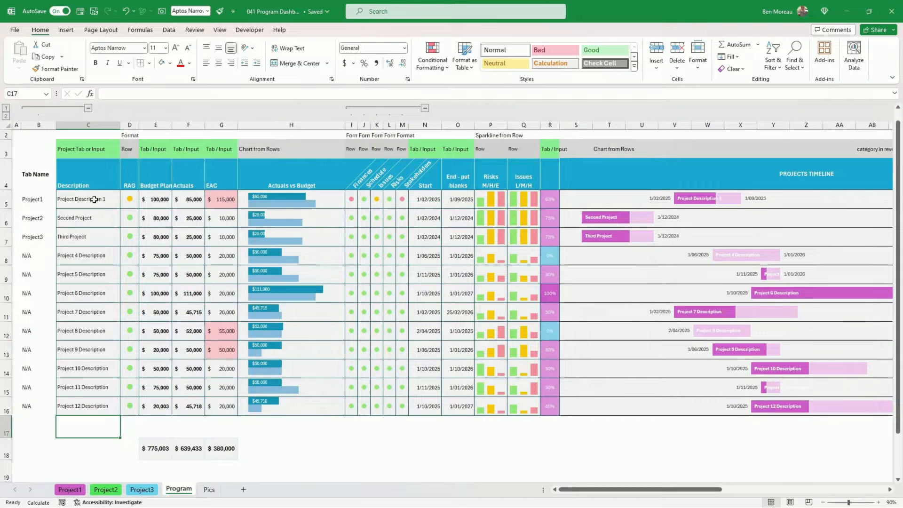
Examine the Description, Budget Plan, Actuals and EAC columns of the Program table and their INDIRECT formulas.
drag(95, 199, 97, 406)
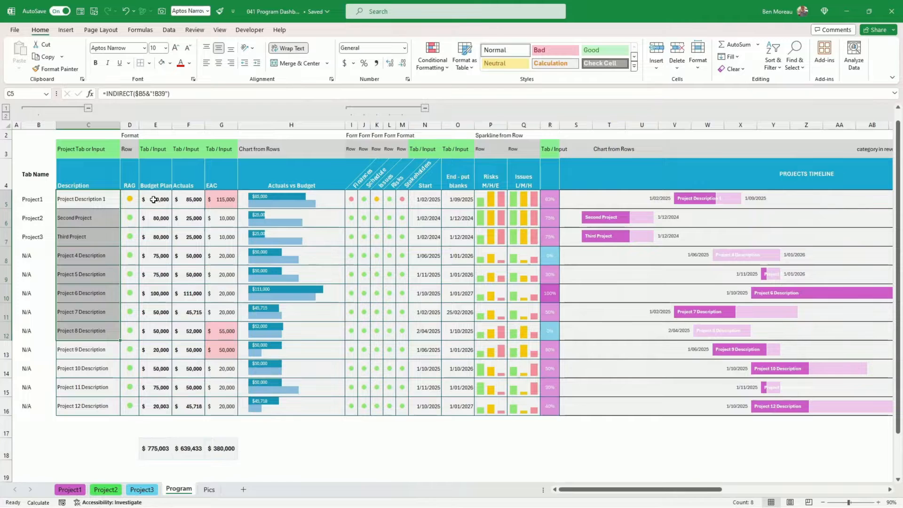
mouse_move(159, 198)
mouse_down()
mouse_move(188, 209)
mouse_move(188, 331)
mouse_up()
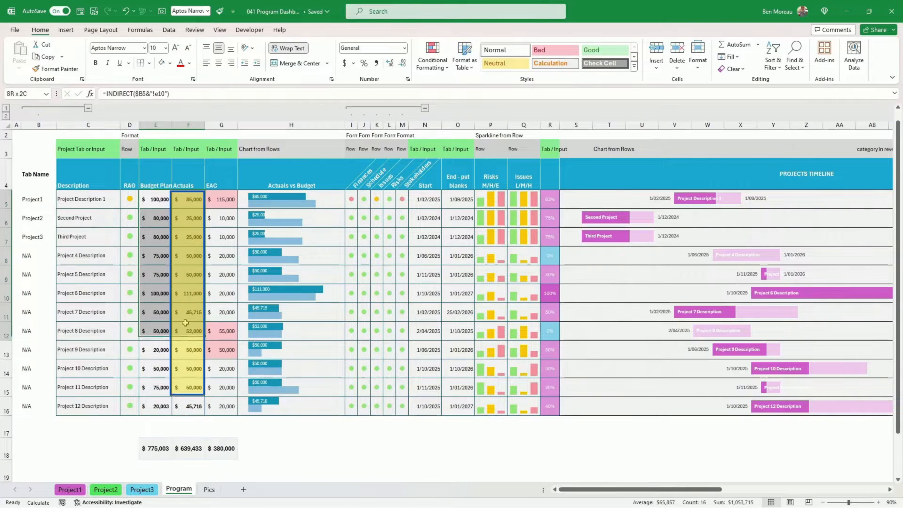
click(226, 199)
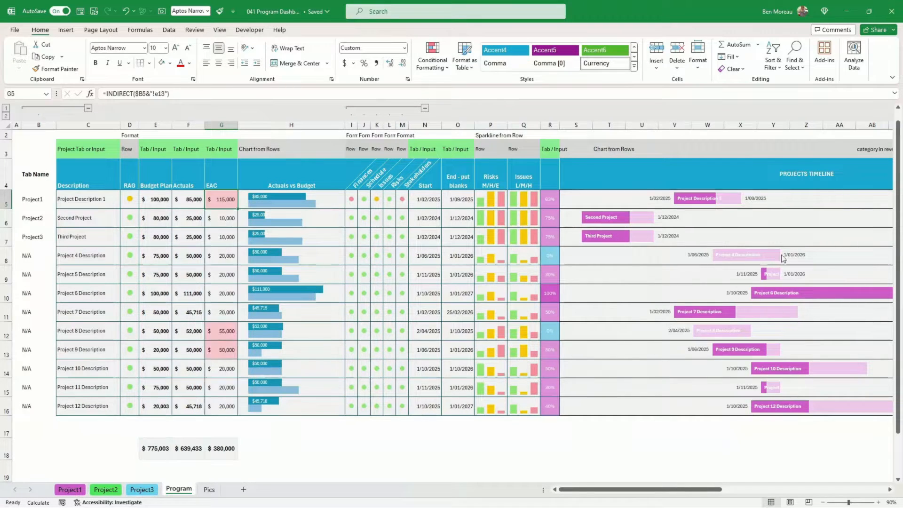
drag(675, 493, 564, 490)
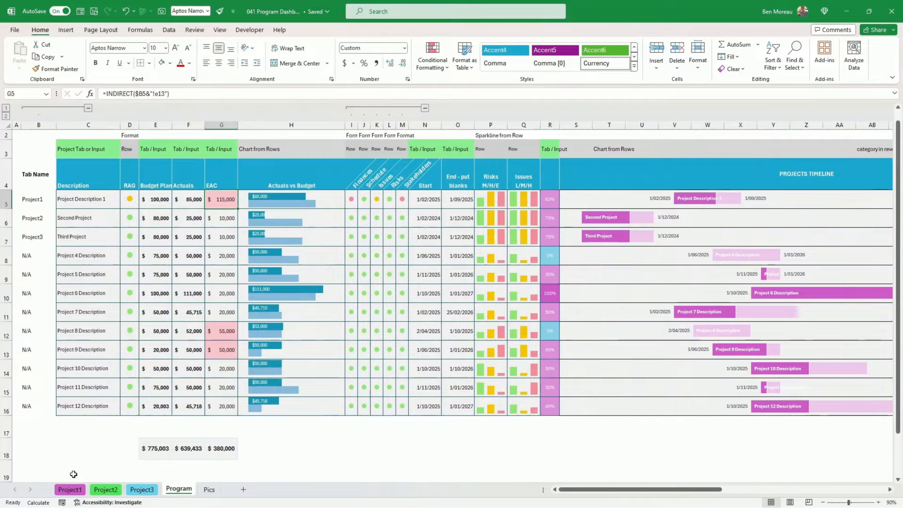
Review the three individual project sheets once more as sources for the Program table and come back to it.
click(74, 492)
click(107, 490)
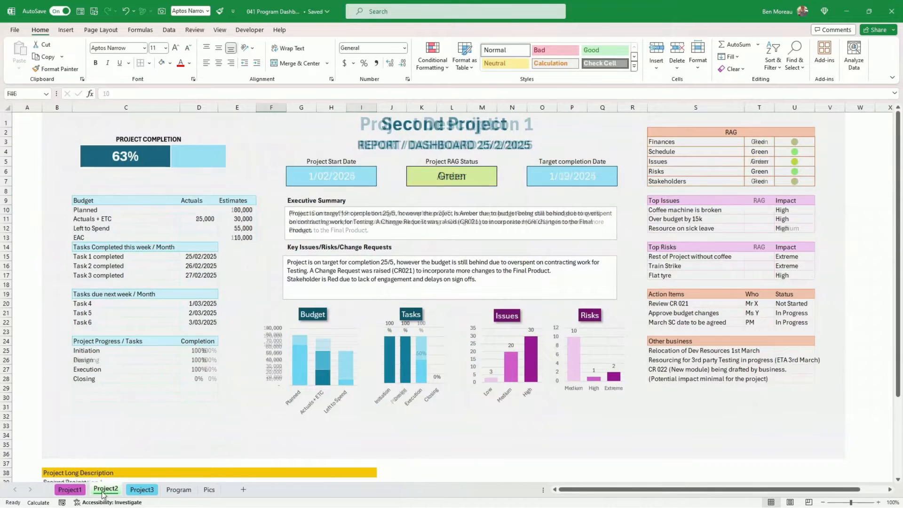
click(141, 490)
click(178, 491)
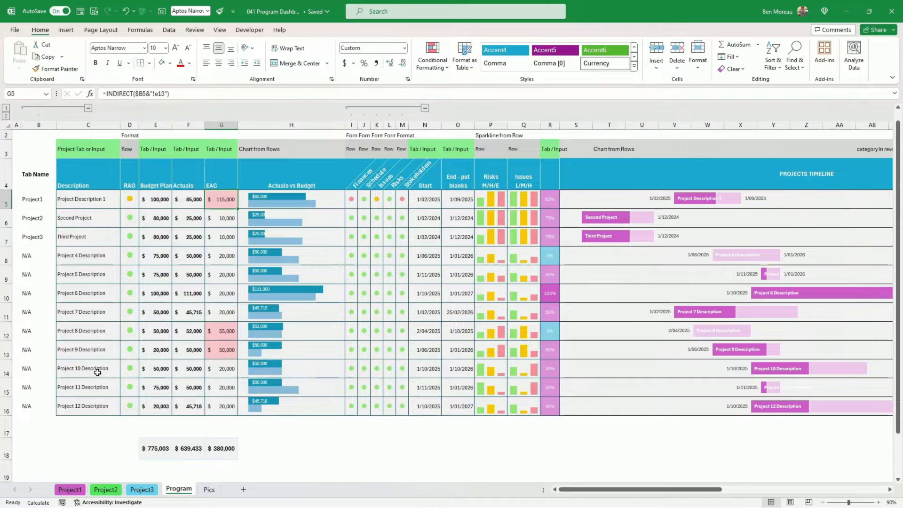
click(98, 437)
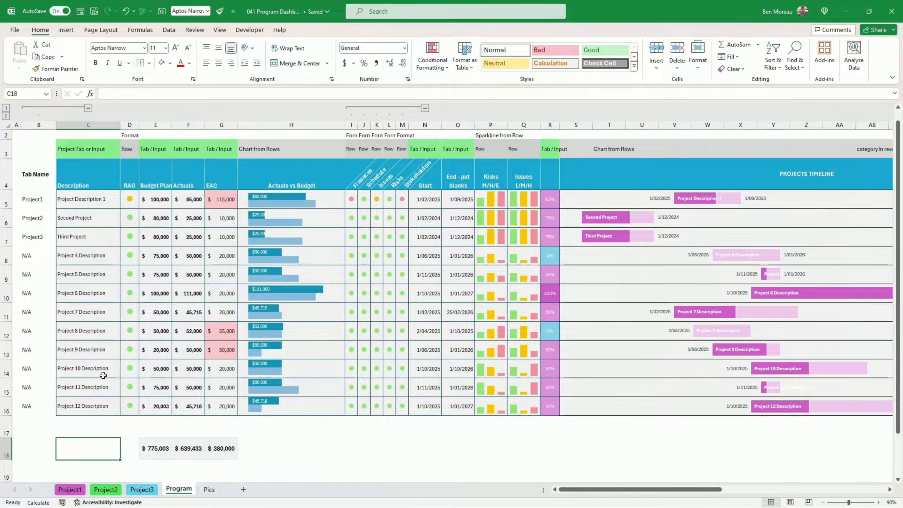
Compare the Tab Name column on the Program sheet with the Project1 sheet's name.
click(40, 187)
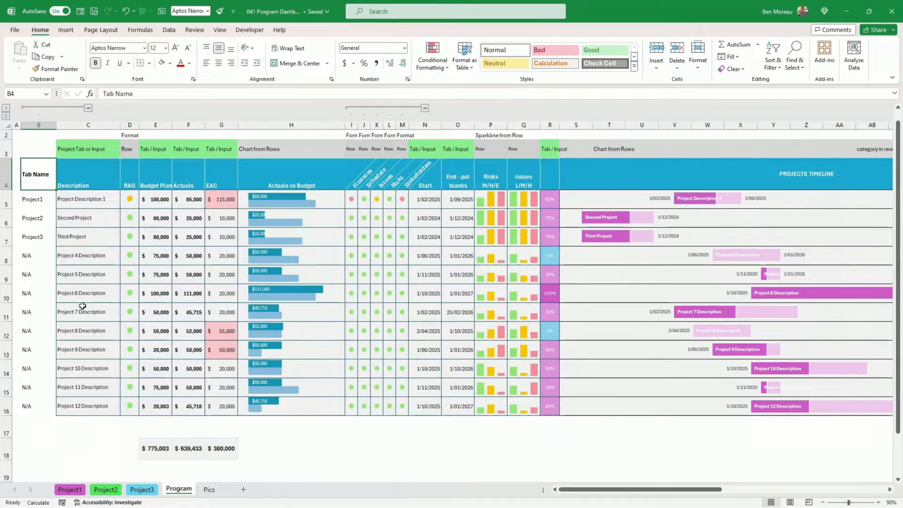
click(70, 490)
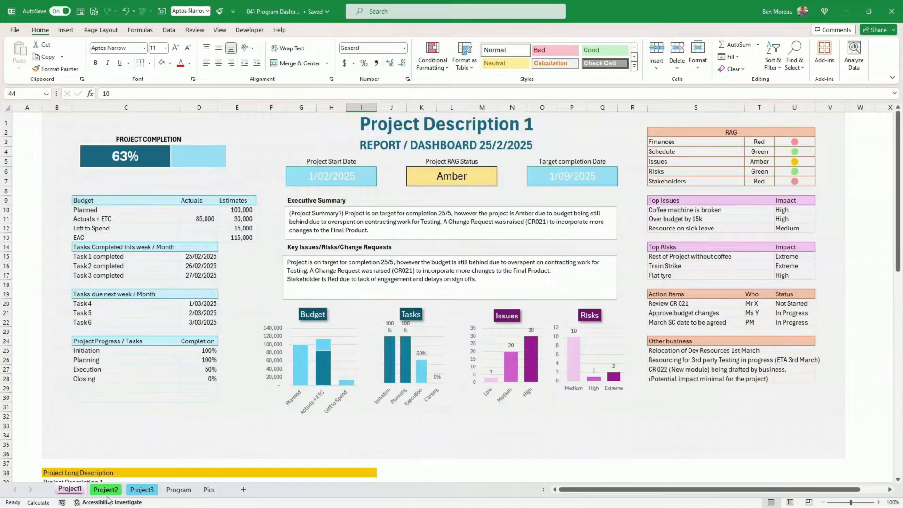
click(179, 490)
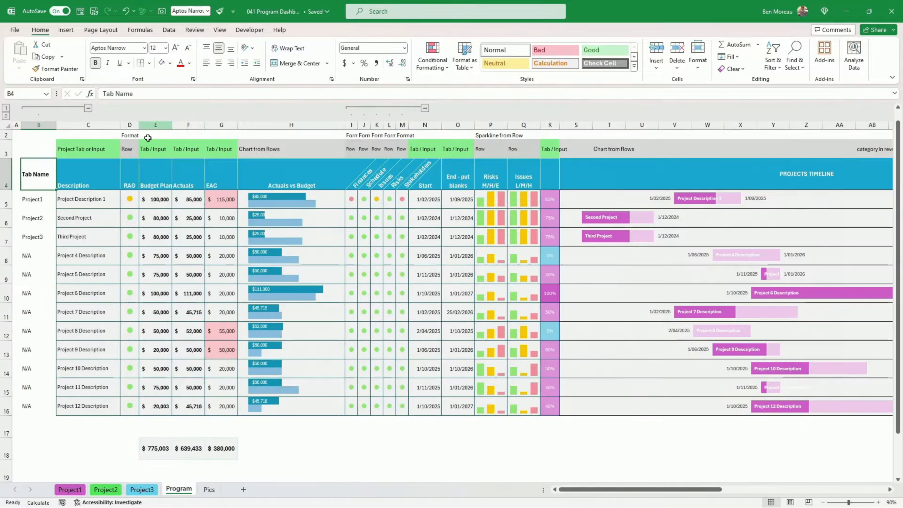
Collapse the grouped Tab Name column on the Program sheet and expand it again.
click(42, 200)
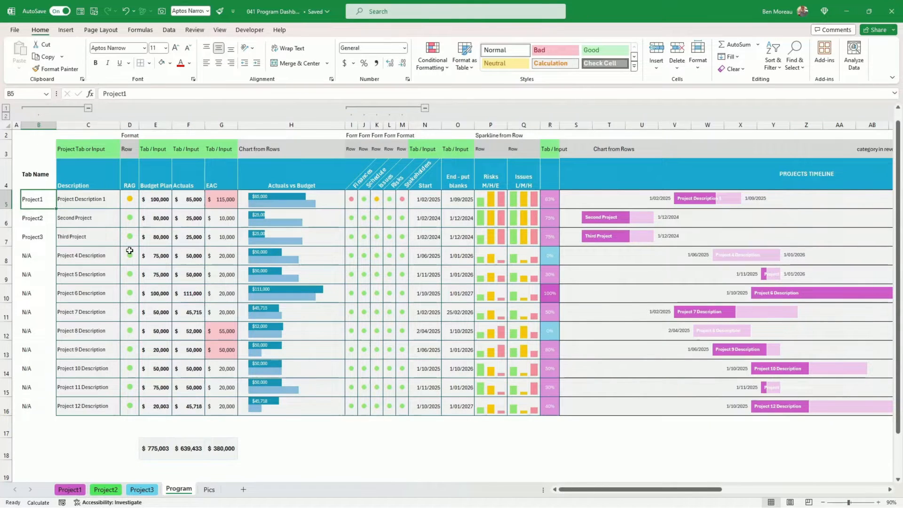
click(89, 109)
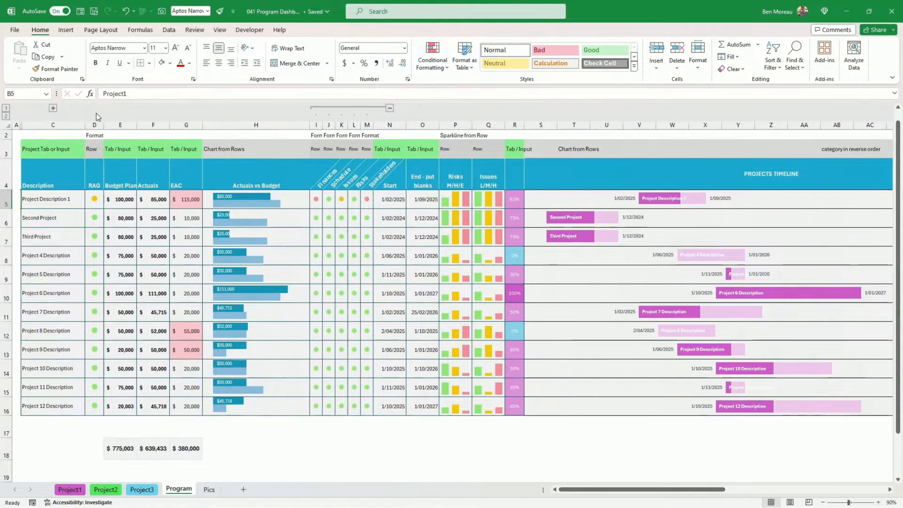
click(54, 107)
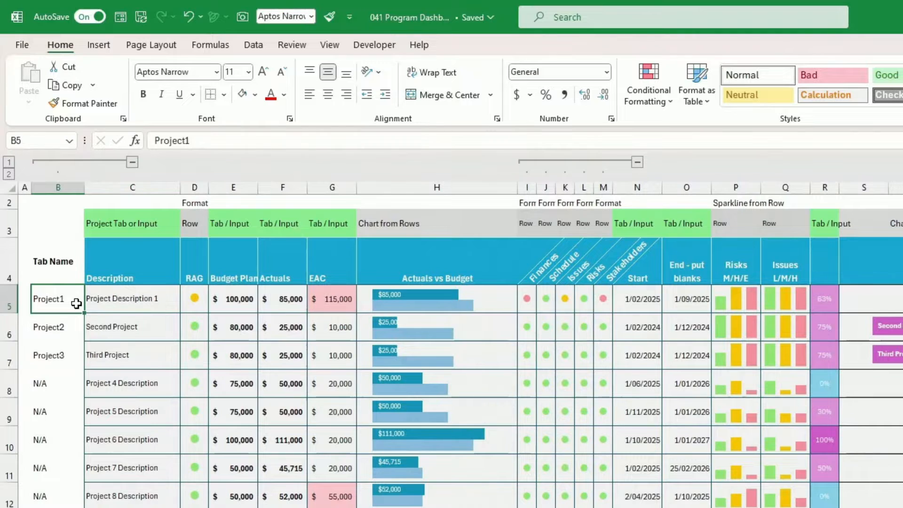
Change the tab name in cell B5 to Project12 to test the linked project row.
double_click(68, 297)
text(2)
key(Return)
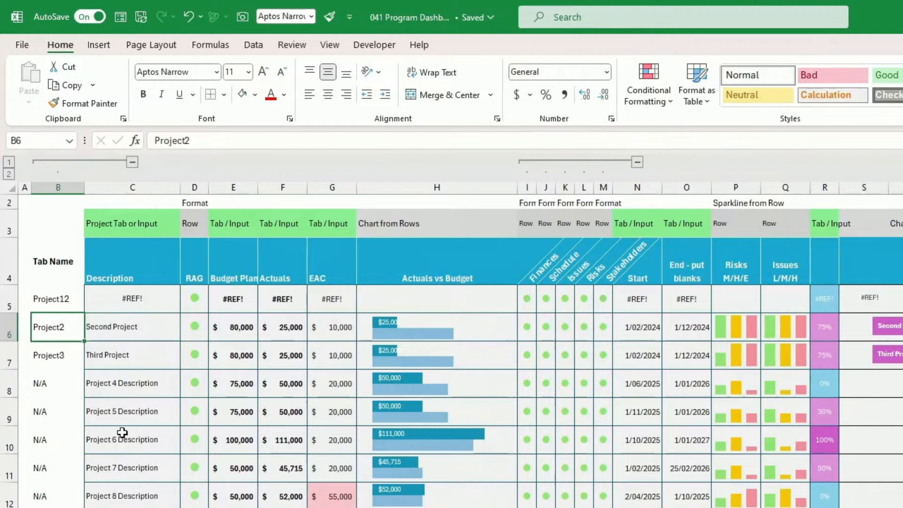
Set the tab name in cell B5 to Project11 as a second test of the row's links.
double_click(81, 299)
key(Escape)
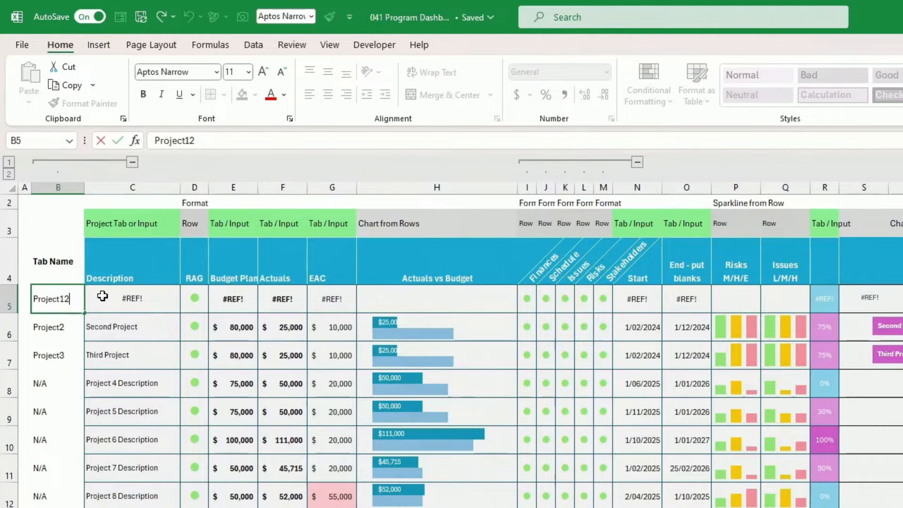
key(Return)
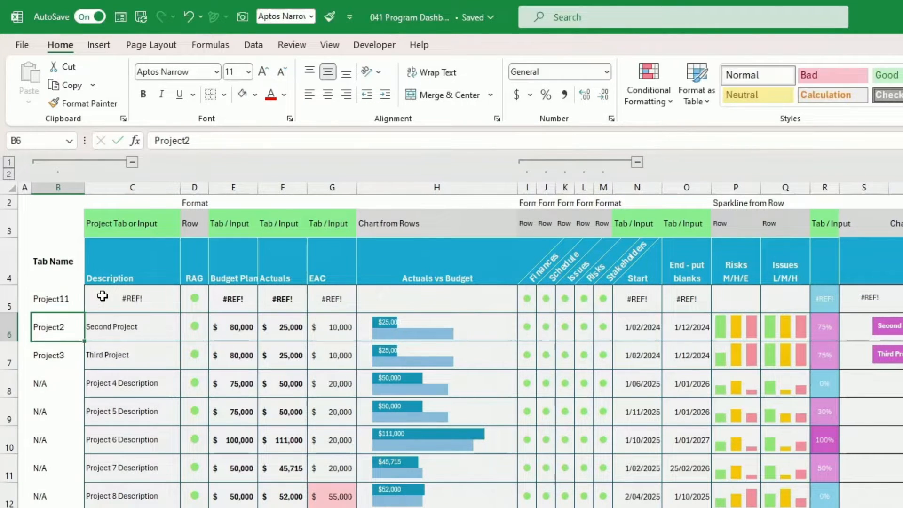
Restore the tab name in cell B5 to Project1.
key(Up)
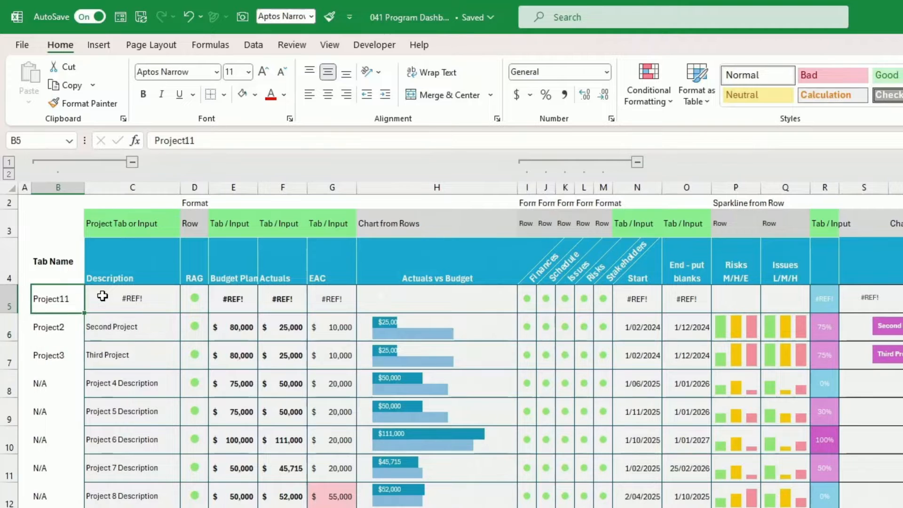
click(199, 140)
key(Return)
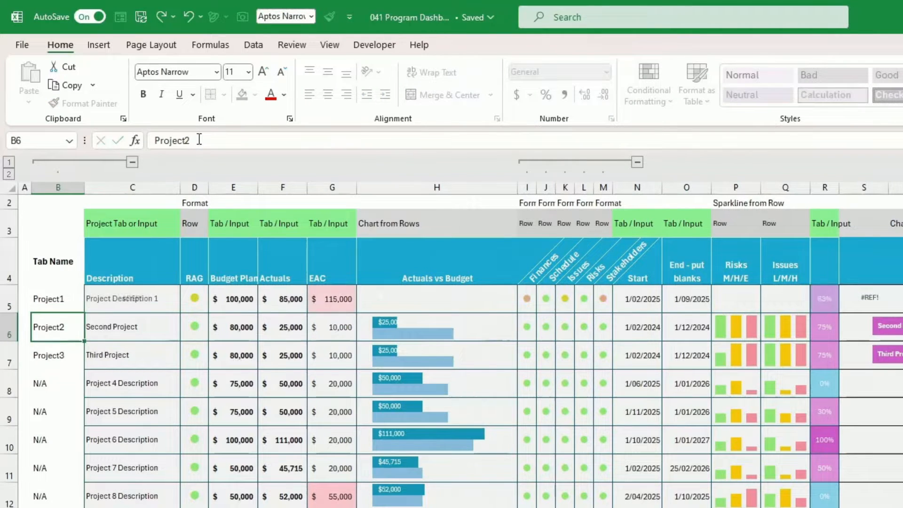
click(58, 298)
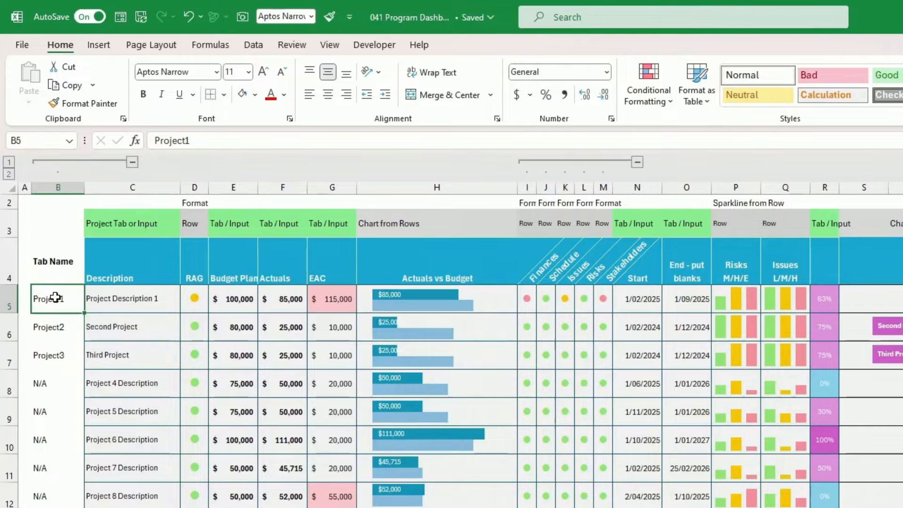
Examine the INDIRECT formula in C5 of the Program sheet and the cell B39 it references on the Project1 sheet.
click(141, 298)
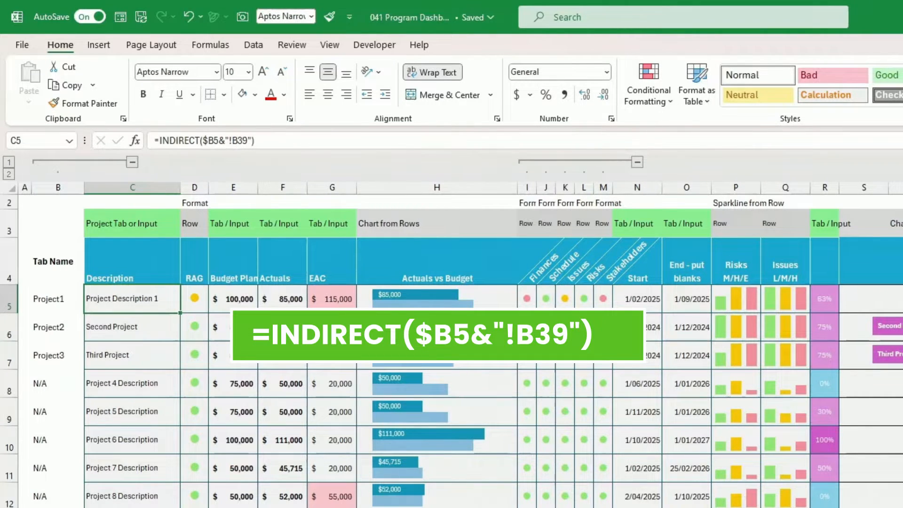
click(254, 140)
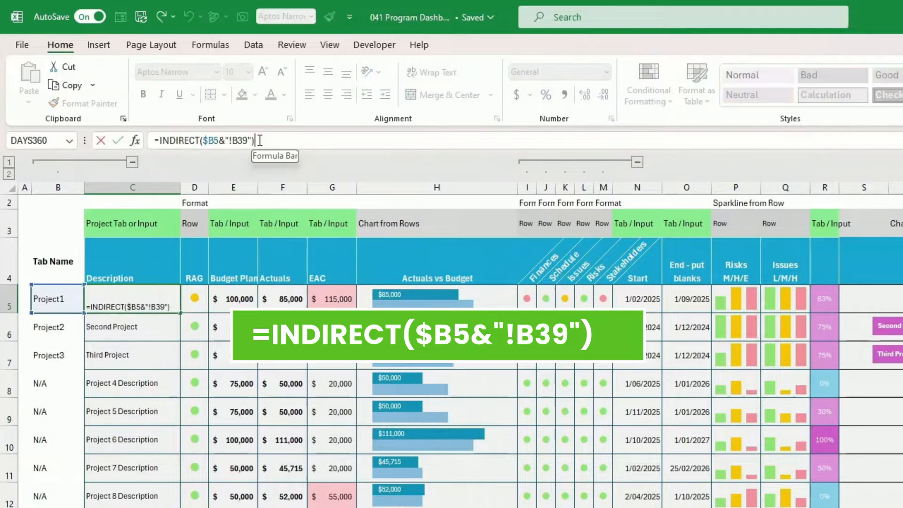
click(118, 140)
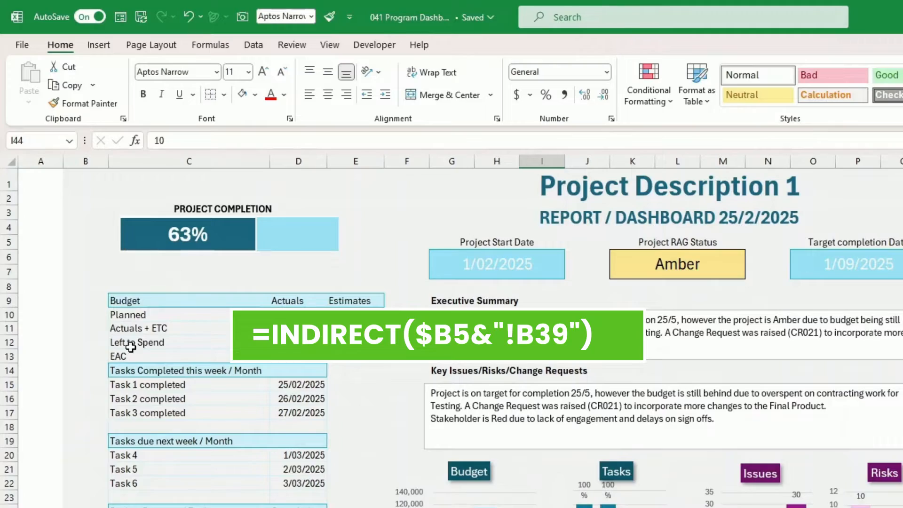
scroll(133, 346, down, 2)
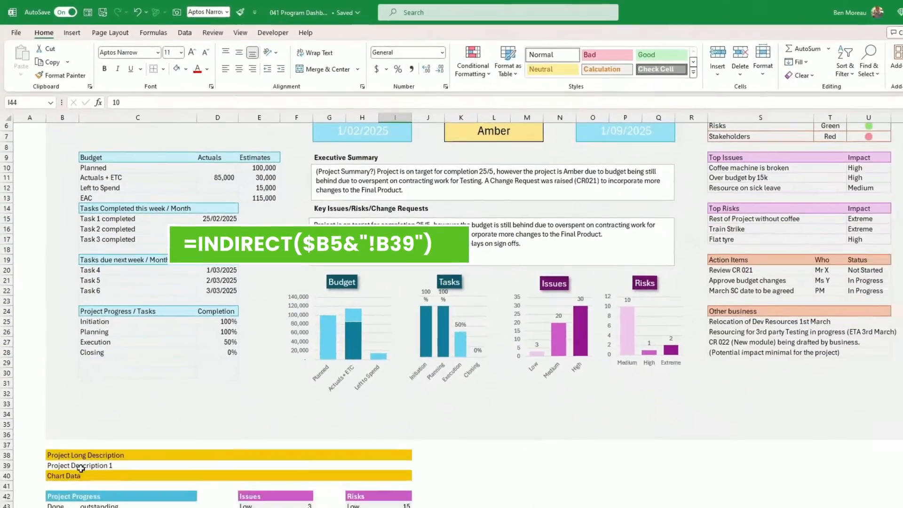
click(51, 429)
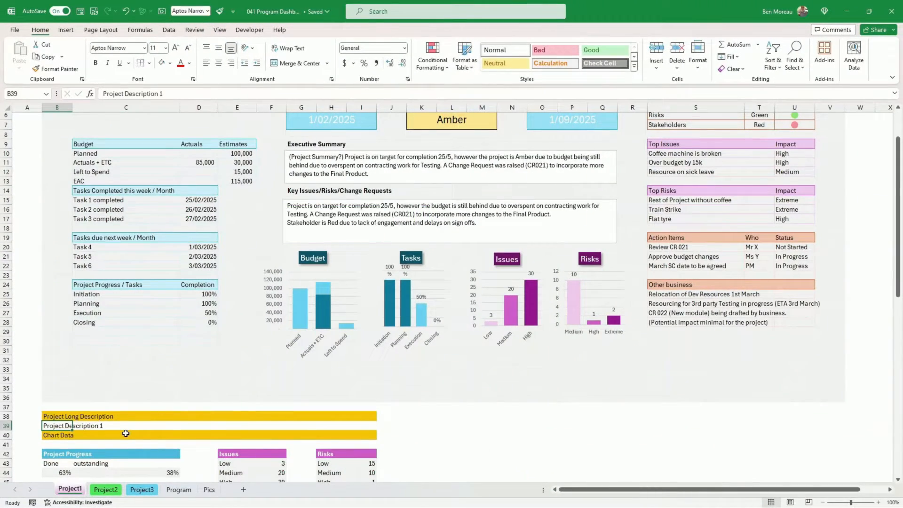
scroll(153, 412, up, 2)
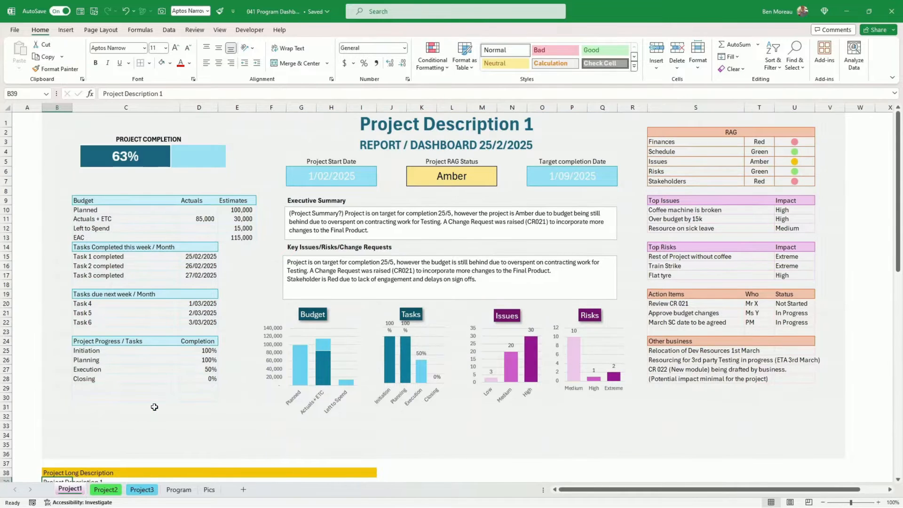
Examine the Project1 title box's link to cell B39, and the INDIRECT formula in C5 of the Program sheet.
click(421, 120)
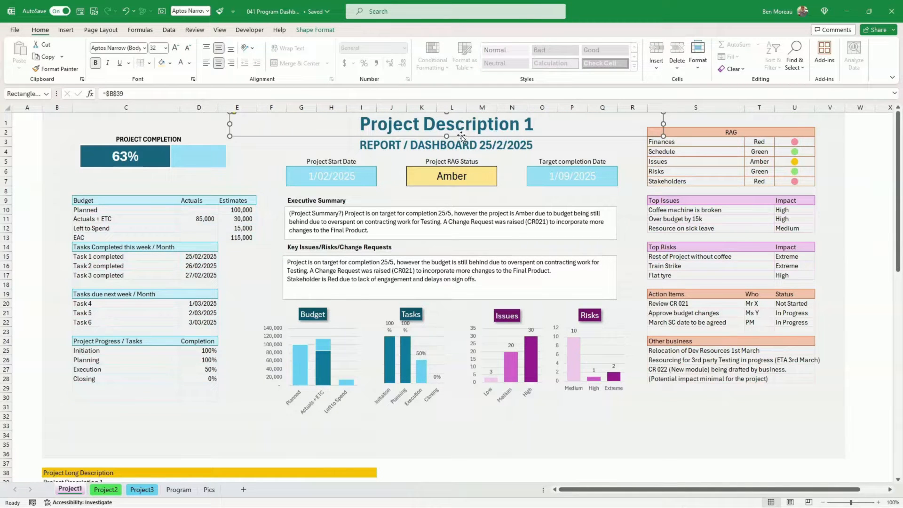
scroll(87, 371, down, 1)
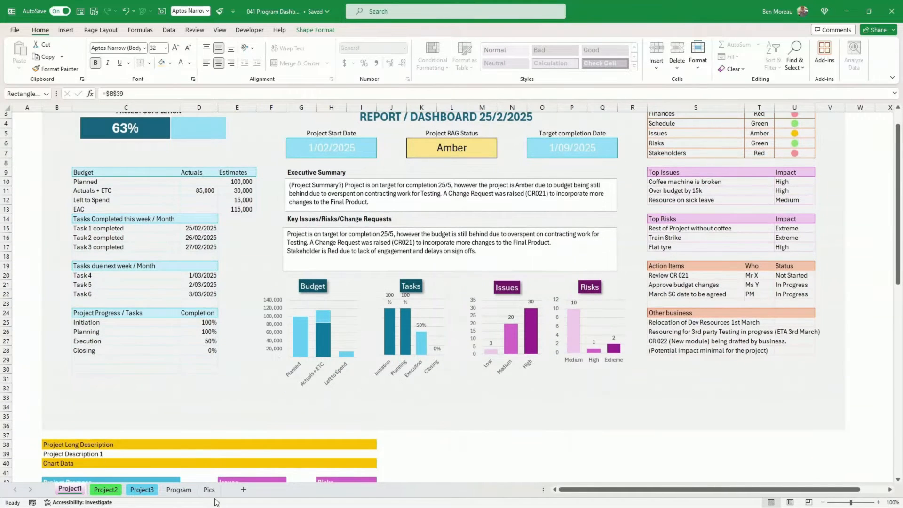
click(188, 492)
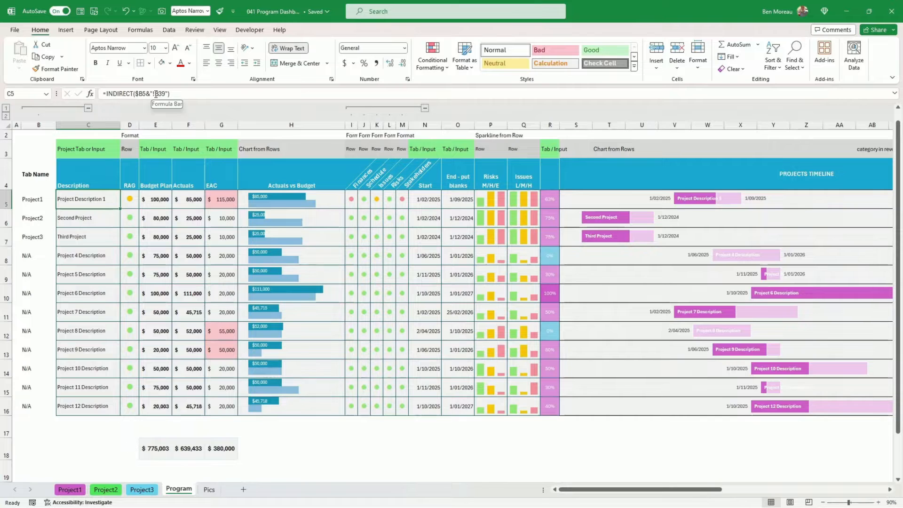
click(178, 93)
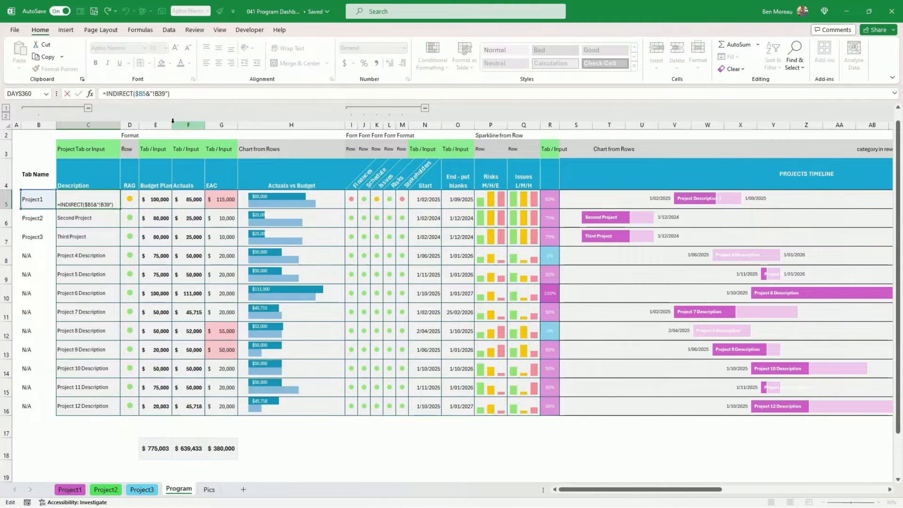
key(Return)
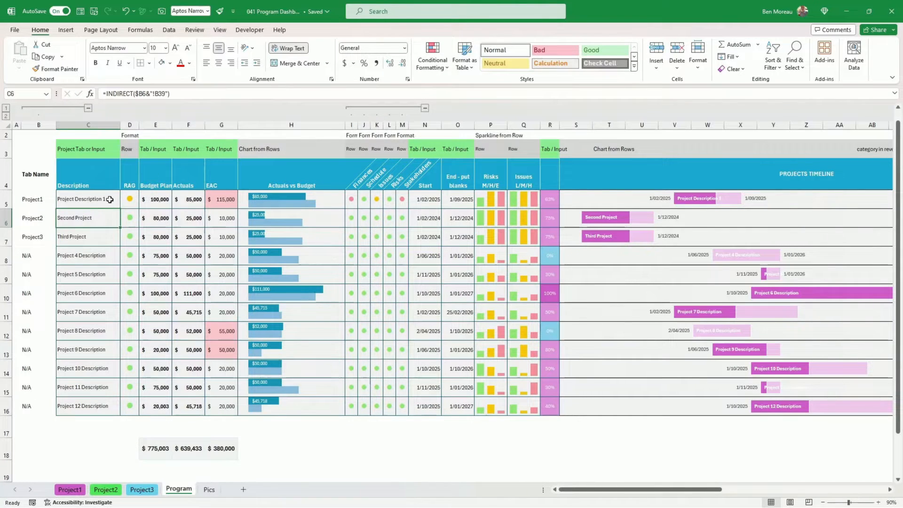
Fill the INDIRECT formula from C5 down through C7 and check it against the tab names in B5:B7.
click(109, 201)
drag(122, 208, 121, 245)
drag(33, 200, 33, 237)
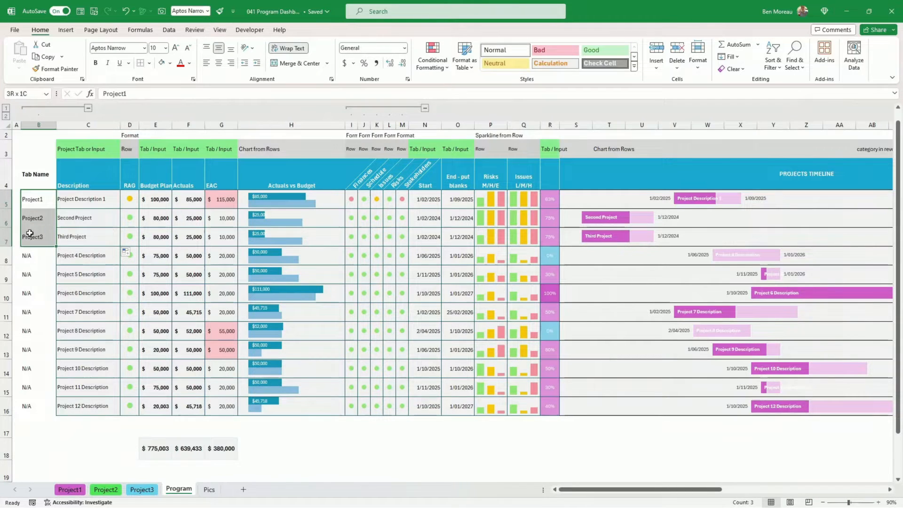
click(40, 238)
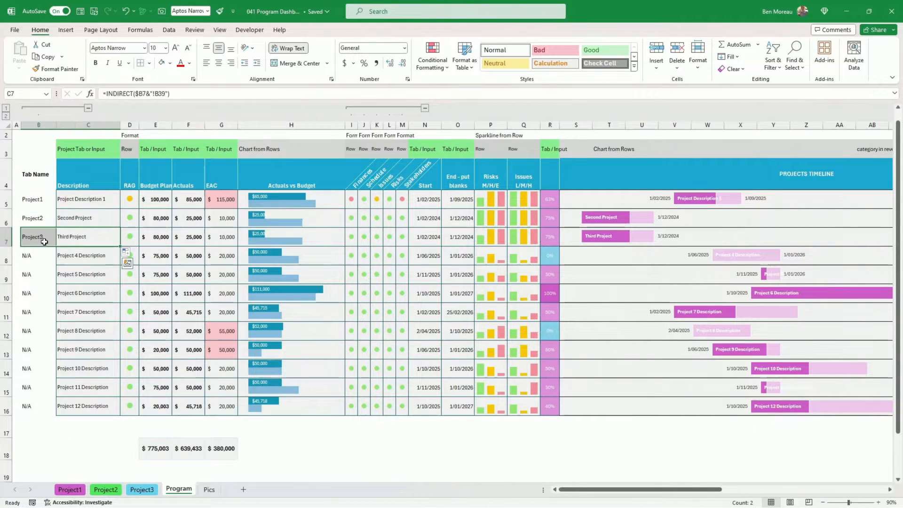
click(75, 239)
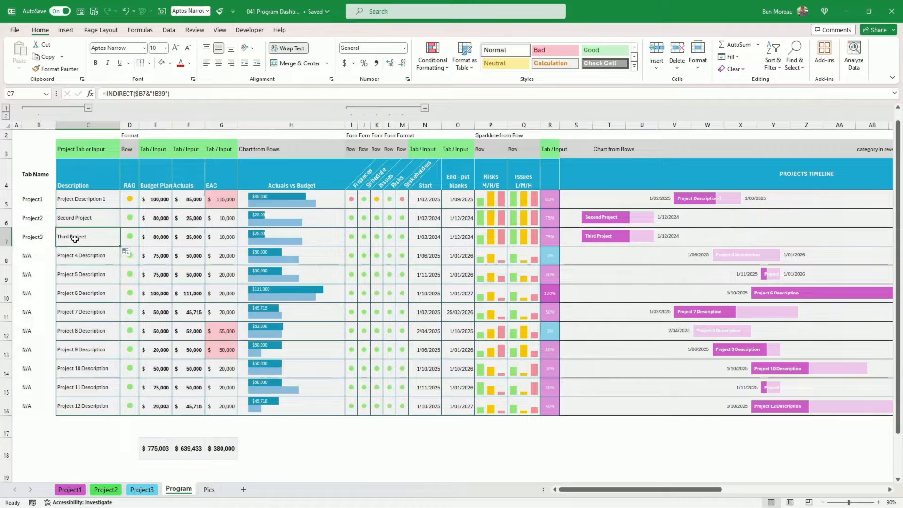
Compare the manually entered descriptions in C8:C16 with the formula-driven descriptions above them.
click(100, 256)
drag(100, 257, 88, 407)
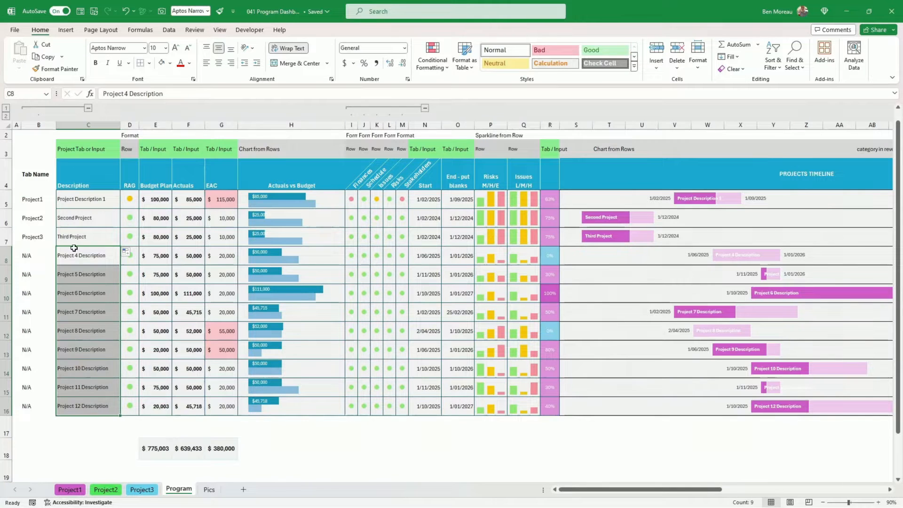
drag(66, 200, 66, 220)
drag(78, 276, 75, 402)
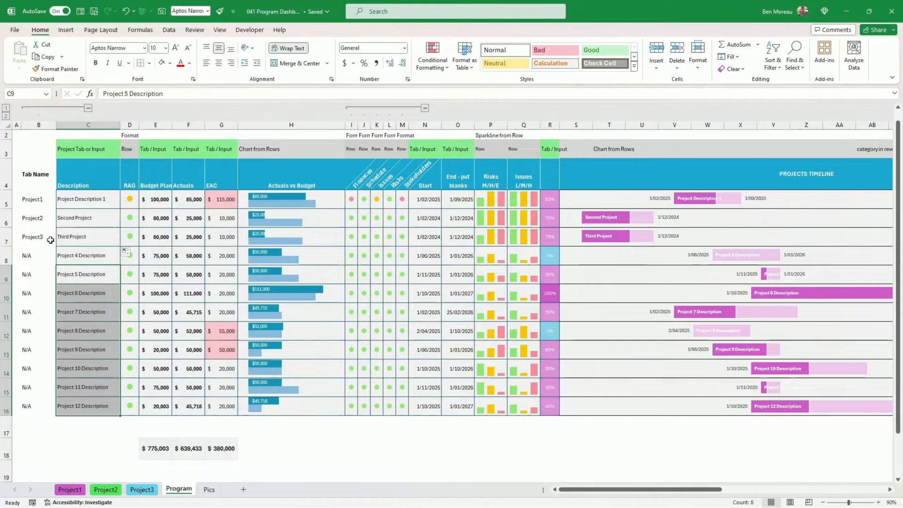
Create a copy of the Project3 sheet and place it before the Program sheet.
click(146, 491)
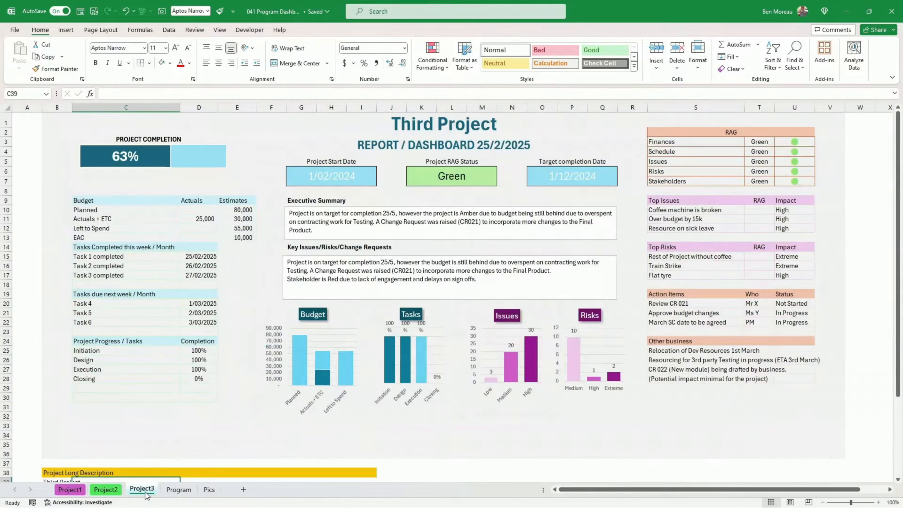
right_click(144, 492)
click(181, 371)
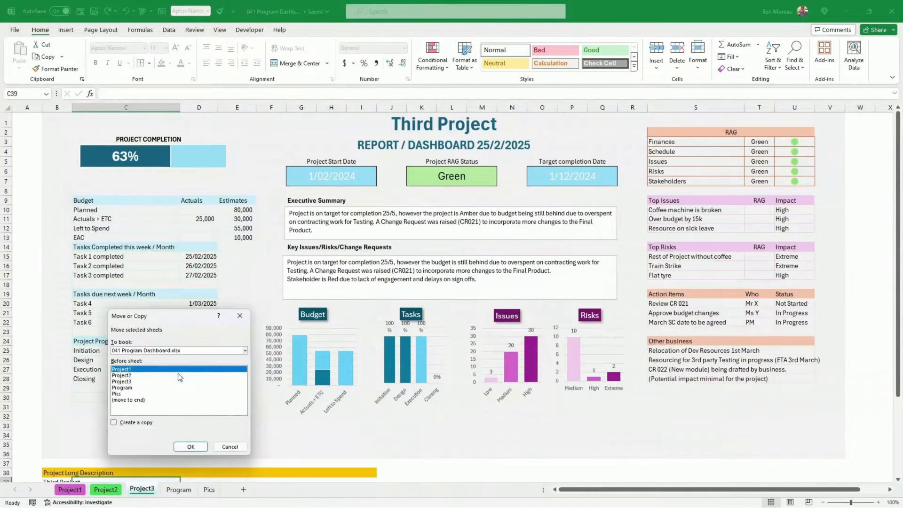
click(131, 426)
click(127, 381)
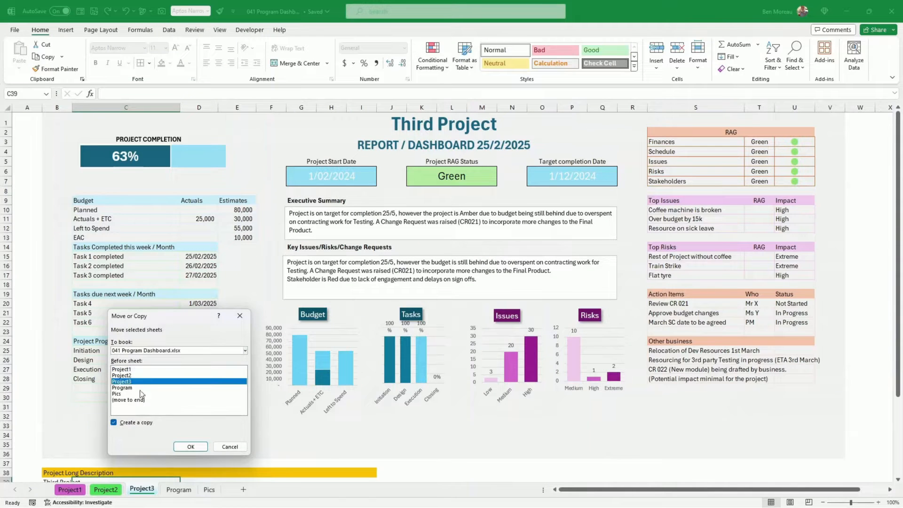
click(132, 388)
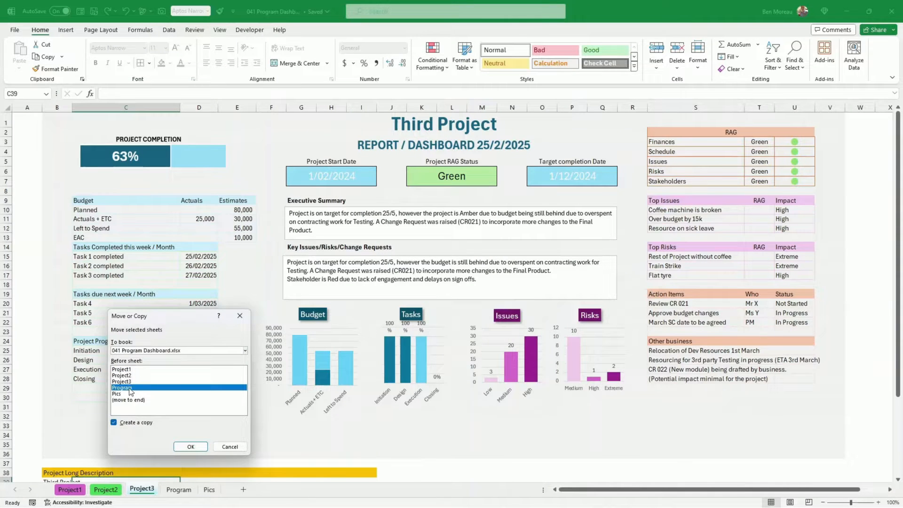
click(188, 446)
Rename the copied project sheet to Project4.
right_click(183, 488)
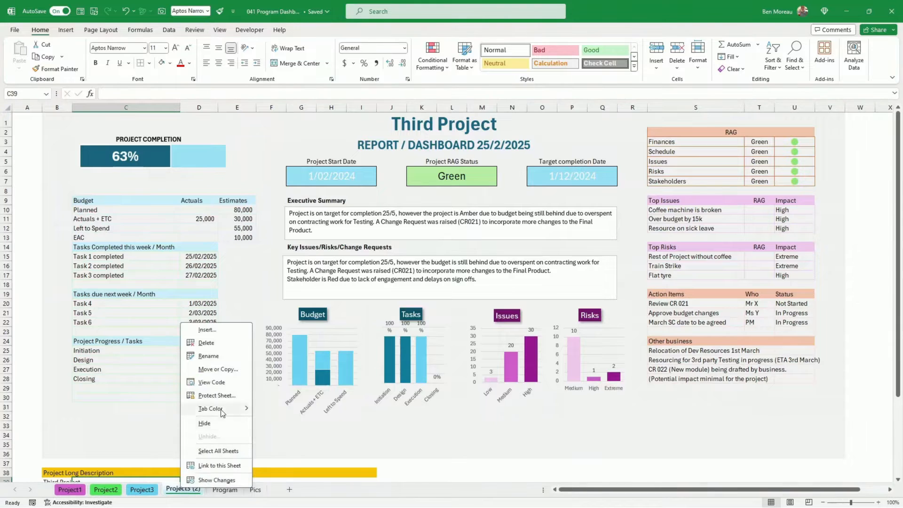
click(210, 356)
text(Project4)
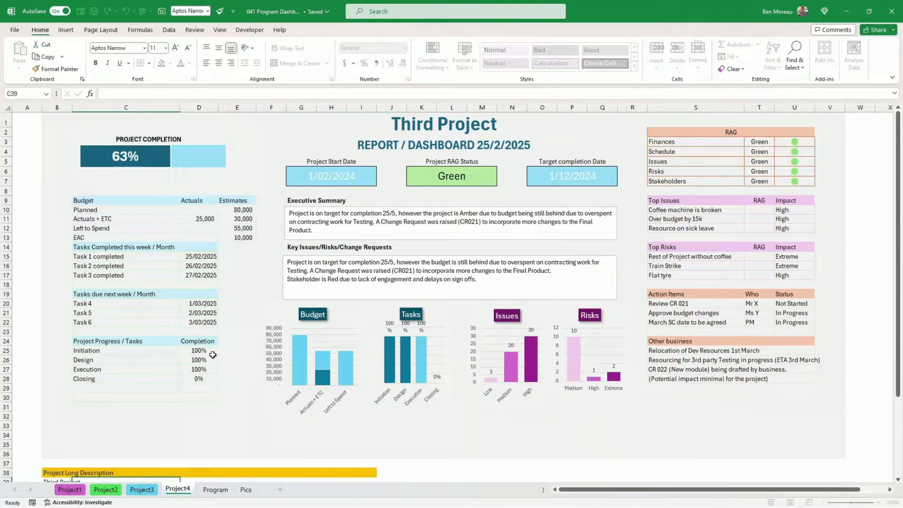
key(Return)
click(215, 438)
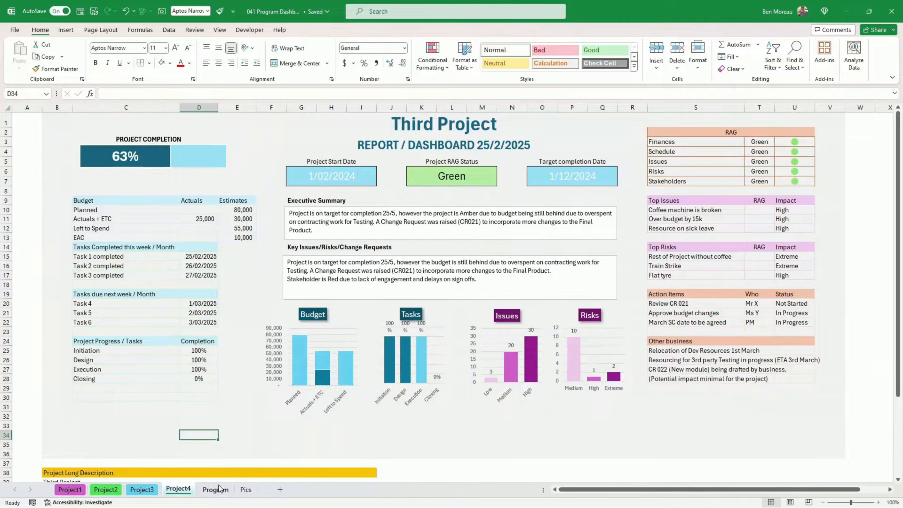
Enter Project4 as the tab name in cell B8 of the Program sheet.
click(216, 490)
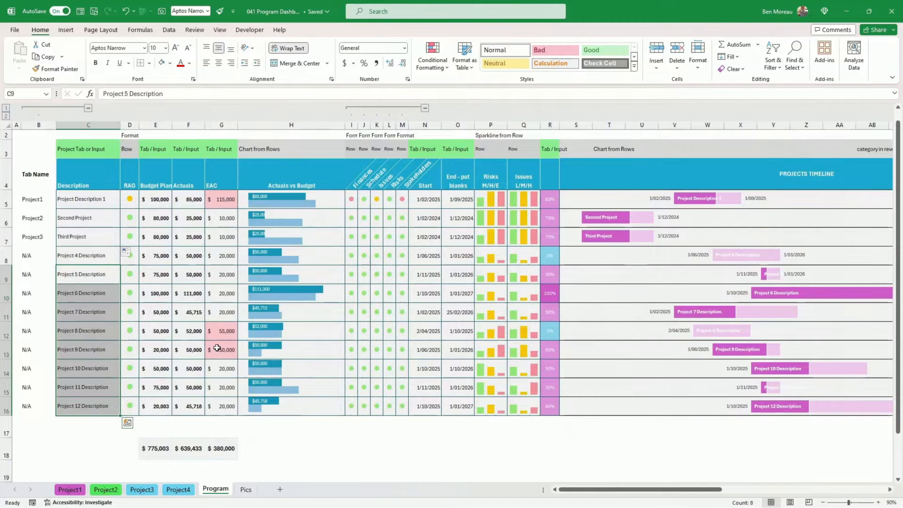
click(36, 236)
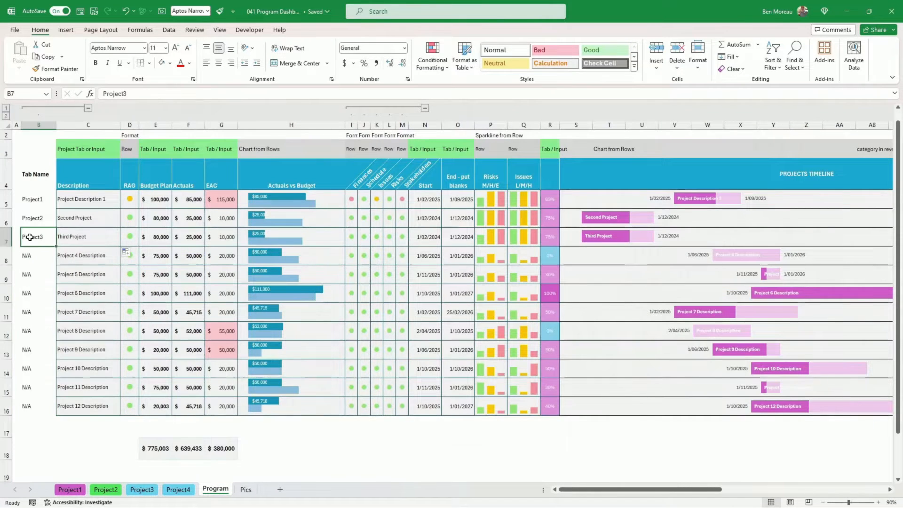
click(49, 255)
text(Pro)
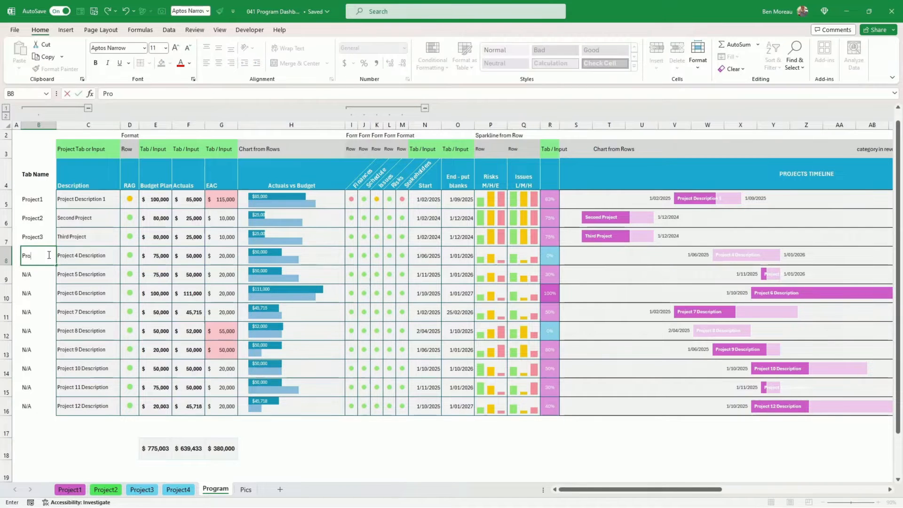
text(ject4)
key(Return)
key(Up)
key(Right)
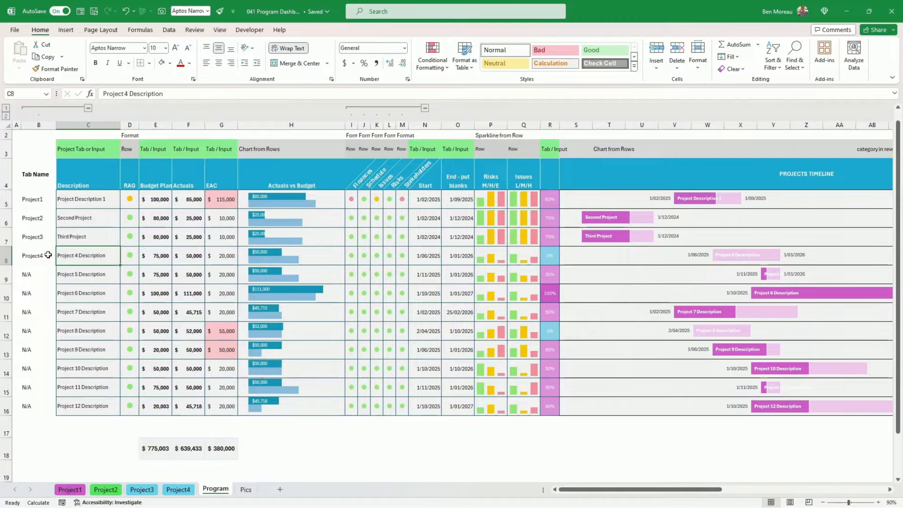
Fill the description formula from C7 down into C8.
click(95, 235)
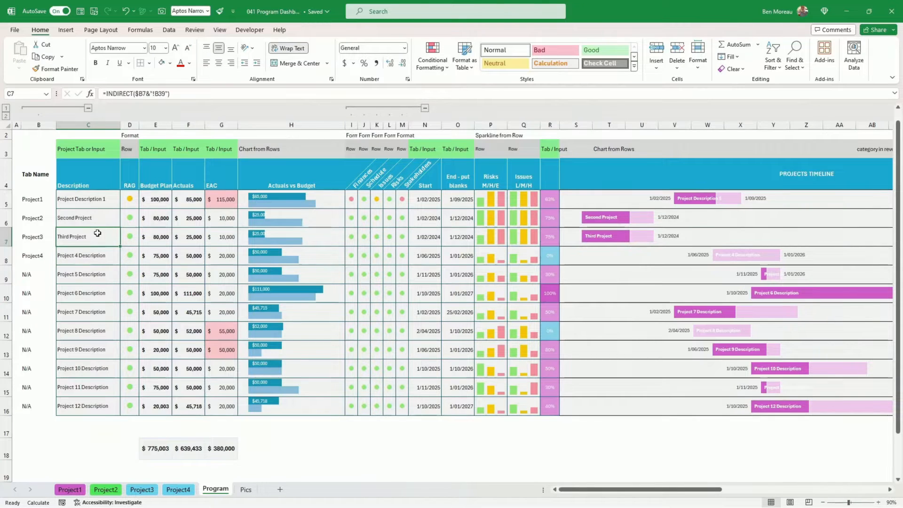
drag(120, 248, 117, 261)
click(90, 257)
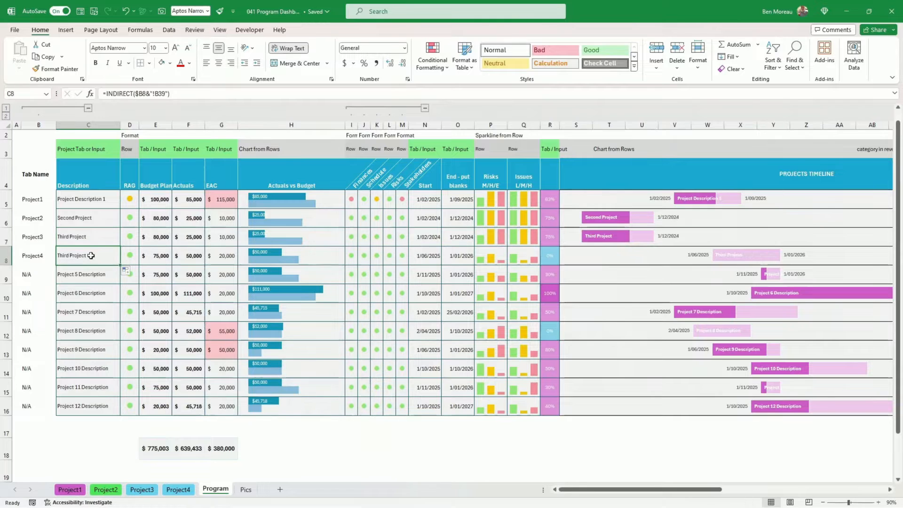
Change the project long description in cell B39 of the Project4 sheet to "Project 4".
click(178, 489)
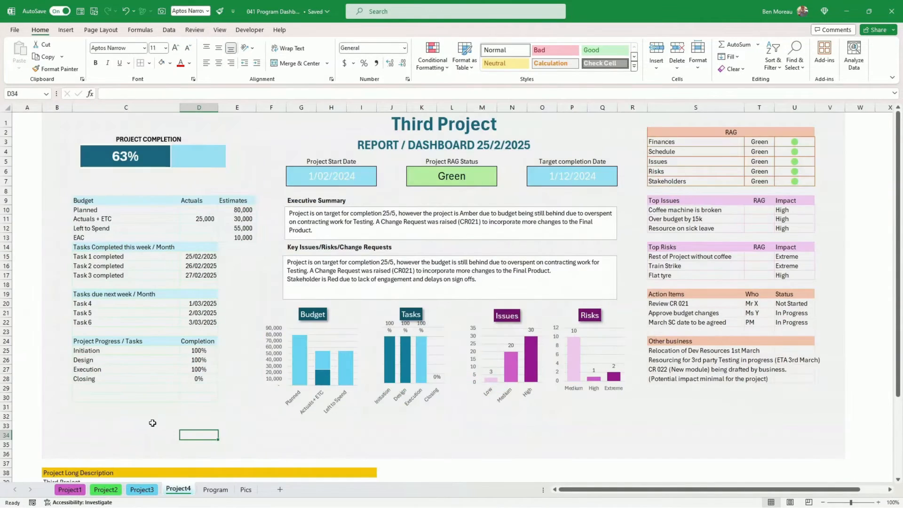
scroll(184, 408, down, 3)
scroll(404, 123, up, 3)
scroll(91, 475, down, 2)
click(62, 426)
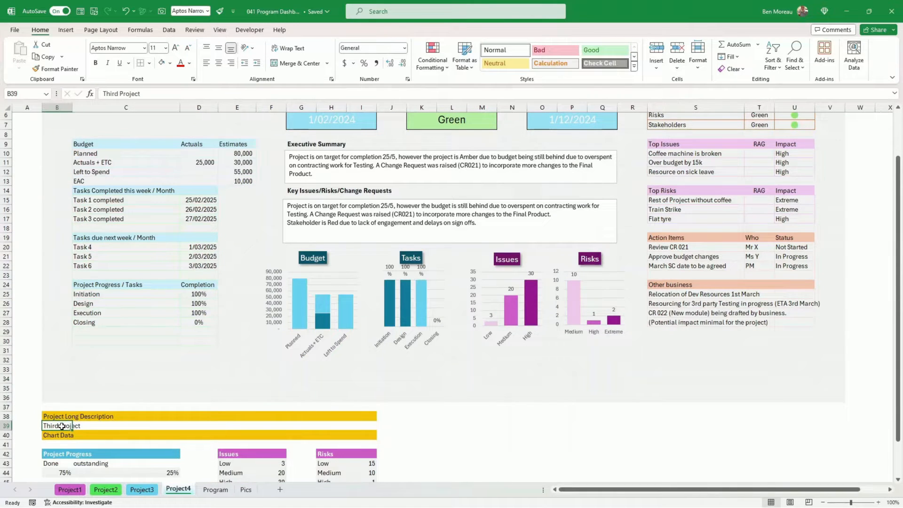
text(Pro)
key(Return)
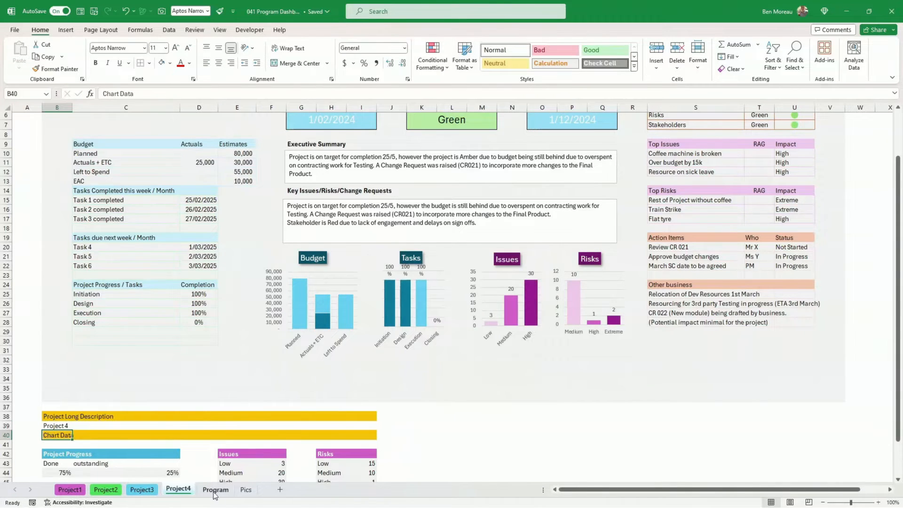
Fill the budget, actuals and EAC formulas from E7:G7 down into row 8 of the Program sheet.
click(215, 490)
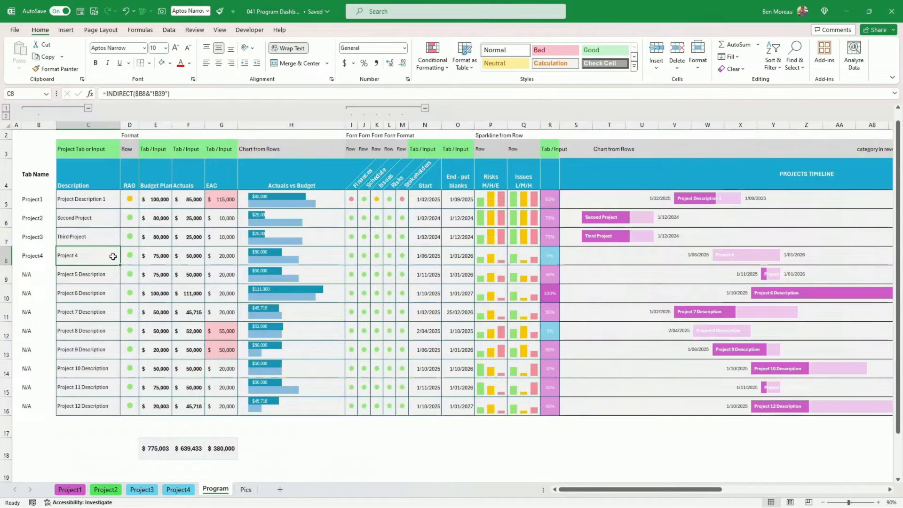
drag(163, 241, 239, 265)
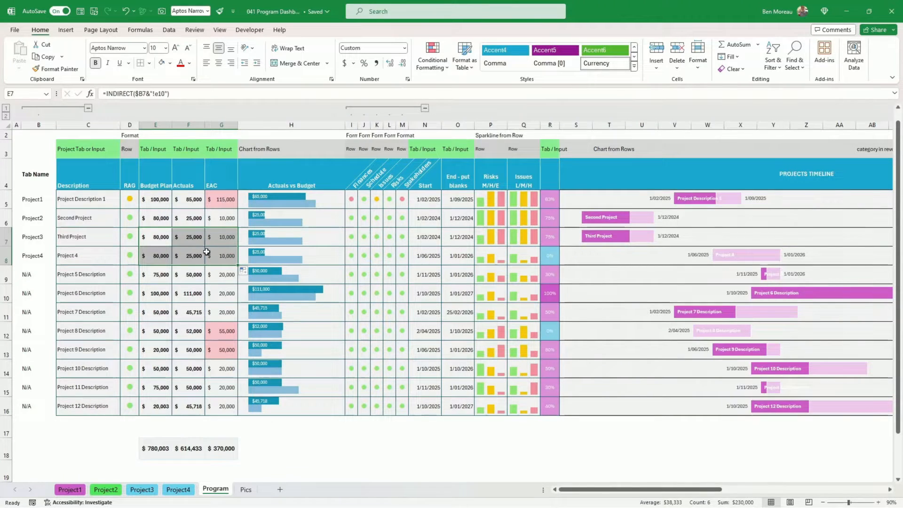
Replace the linked budget figures and description in row 8 by filling row 9's fixed entries upward.
click(96, 276)
drag(157, 274, 219, 265)
click(95, 277)
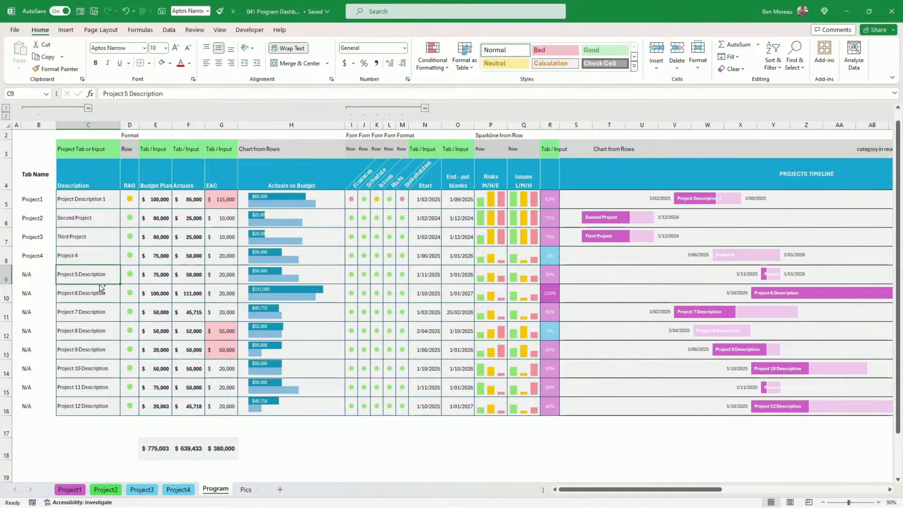
drag(99, 284, 100, 259)
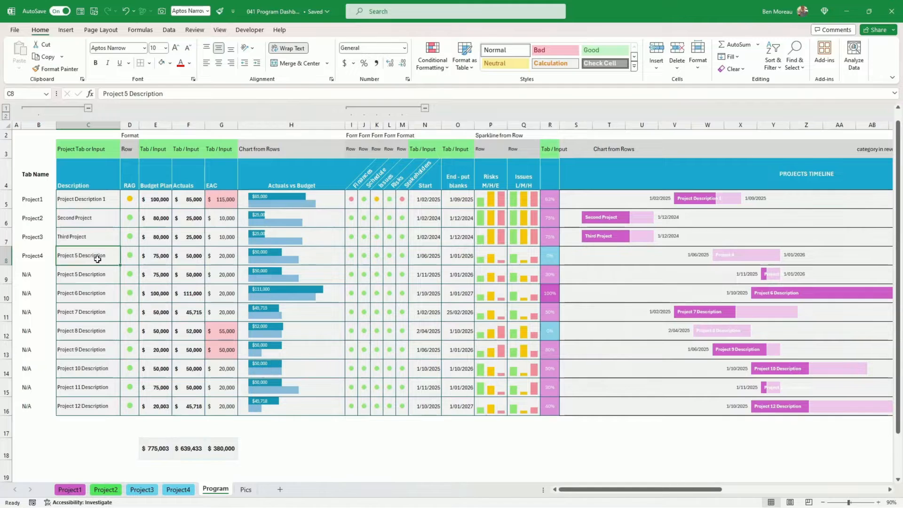
Set the tab name in cell B8 back to N/A.
click(47, 256)
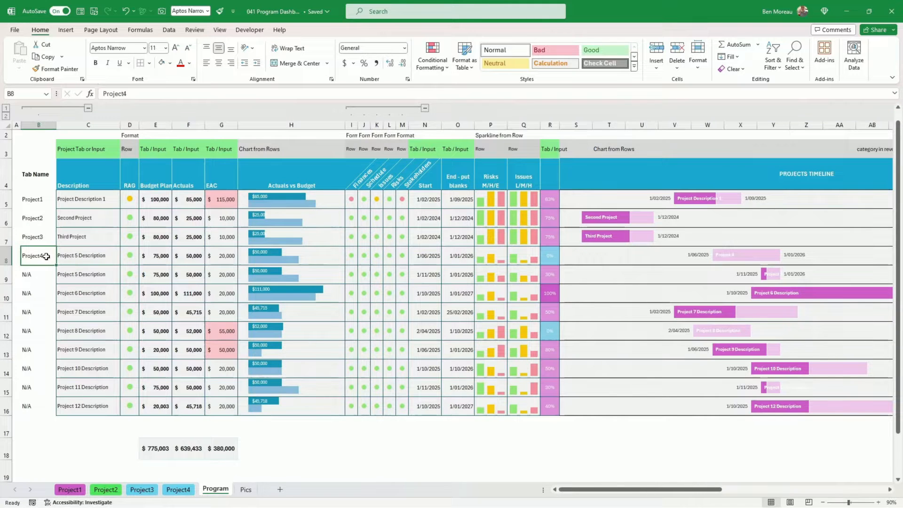
text(N/A)
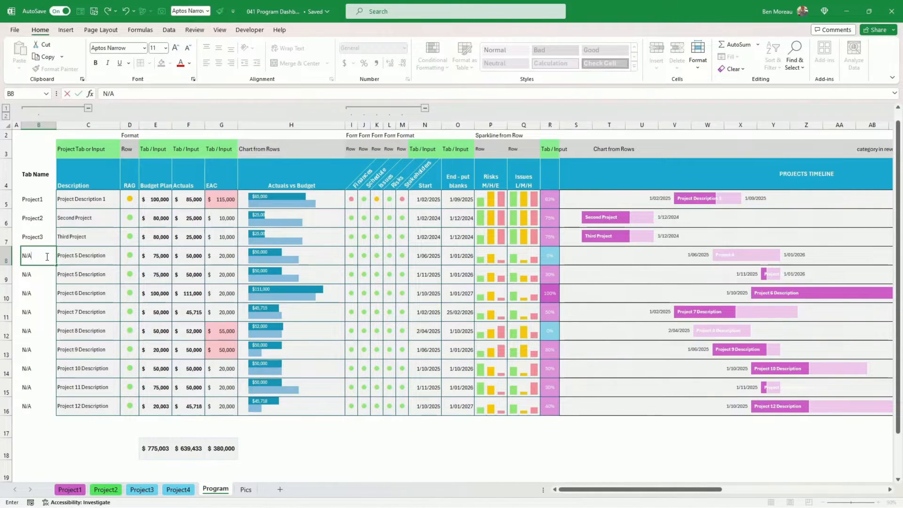
key(Return)
Enter "Project 4" as the fixed description in cell C8.
key(Up)
key(Right)
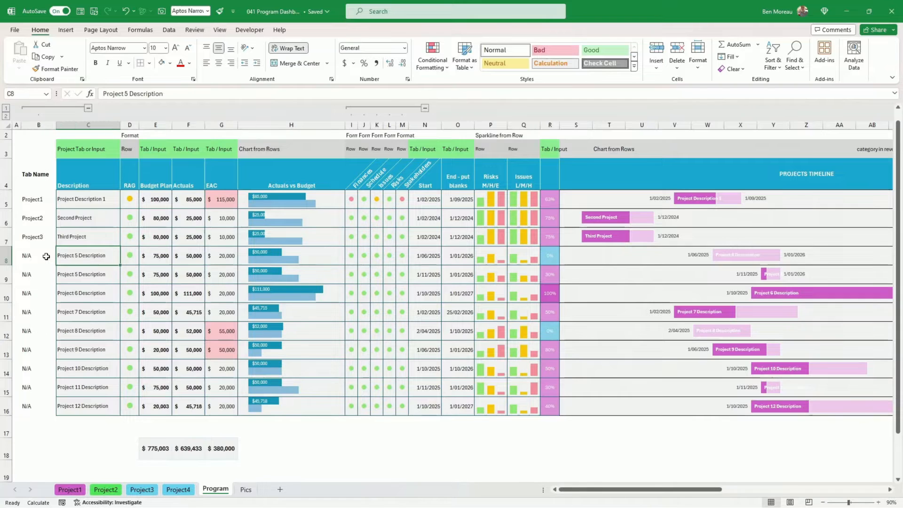
text(Project 4)
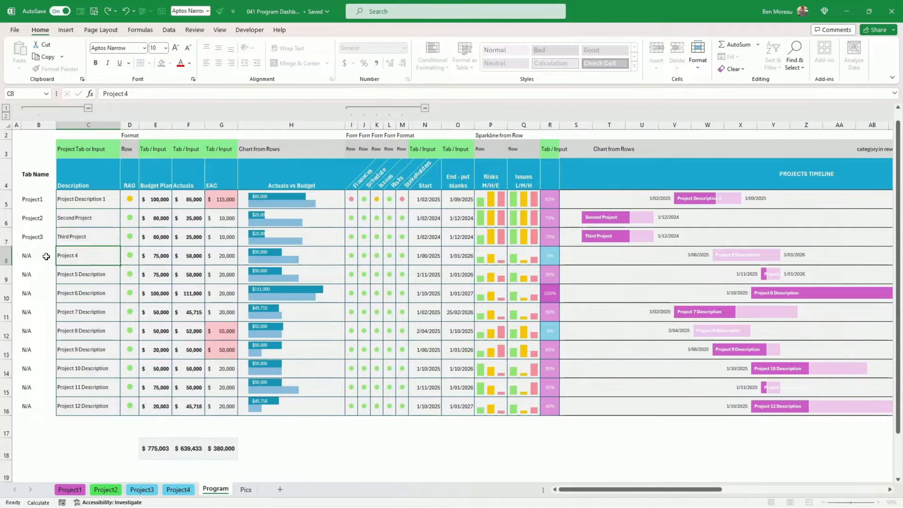
key(Return)
Delete the Project4 sheet permanently from the workbook and return to the Program sheet.
click(179, 490)
right_click(182, 491)
click(217, 348)
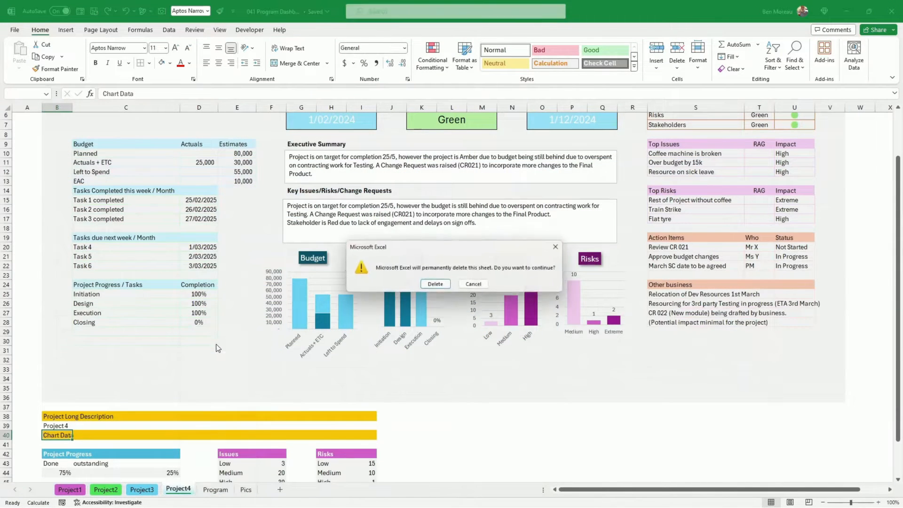
click(435, 285)
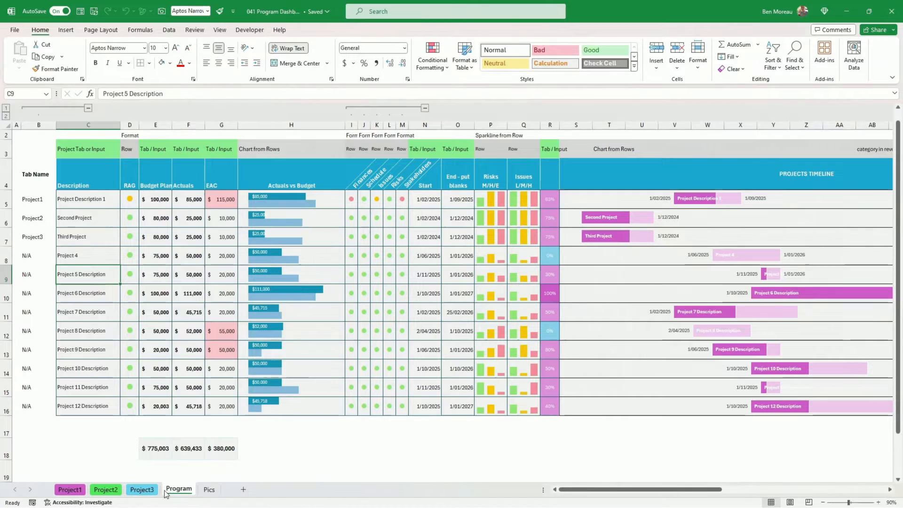
key(ctrl+Page_Up)
click(181, 492)
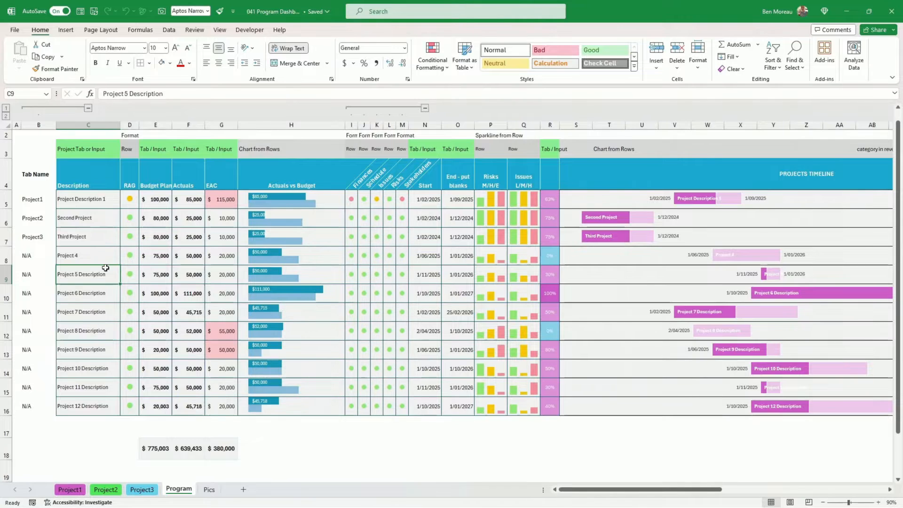
Compare the linked INDIRECT descriptions in C5:C7 with the fixed entry in C8, checking the column's "Project Tab or Input" label.
click(102, 251)
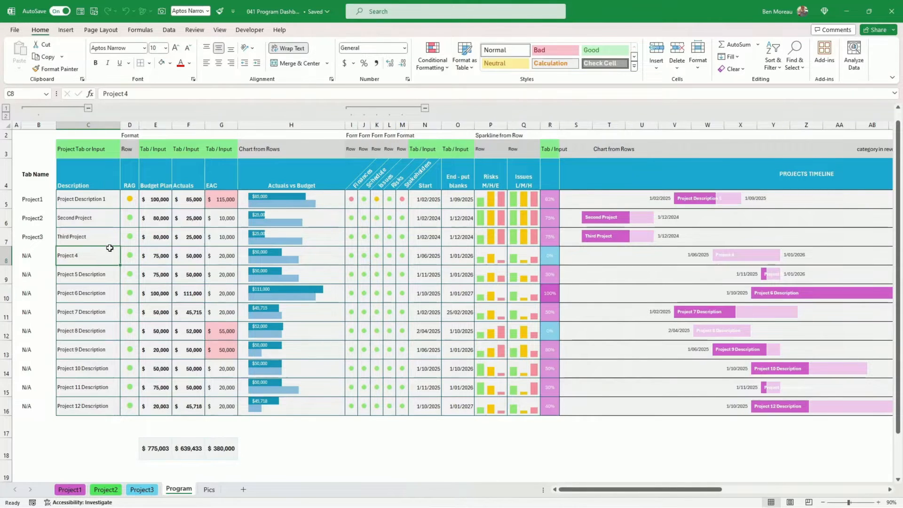
scroll(92, 150, up, 1)
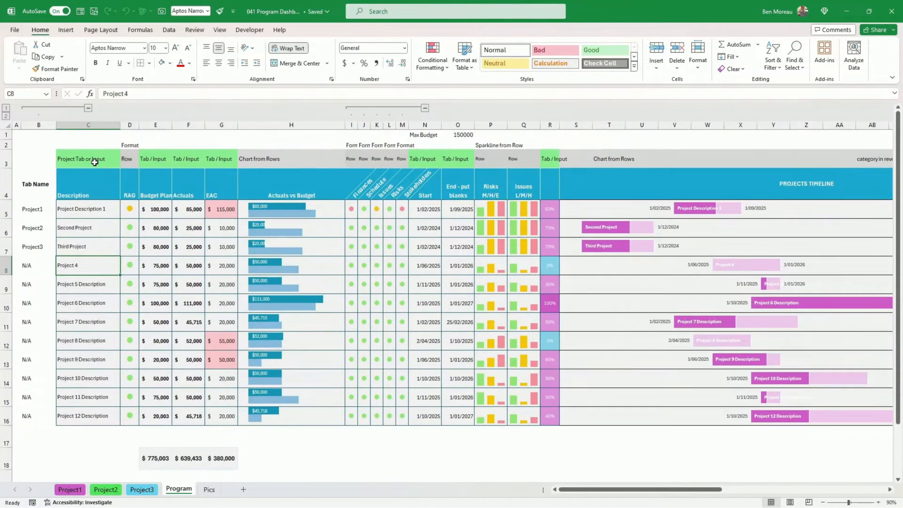
click(94, 160)
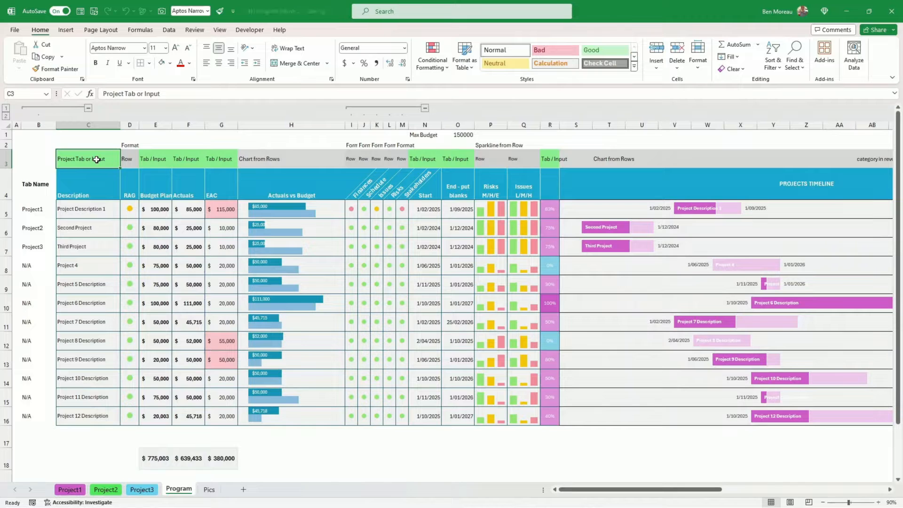
click(100, 209)
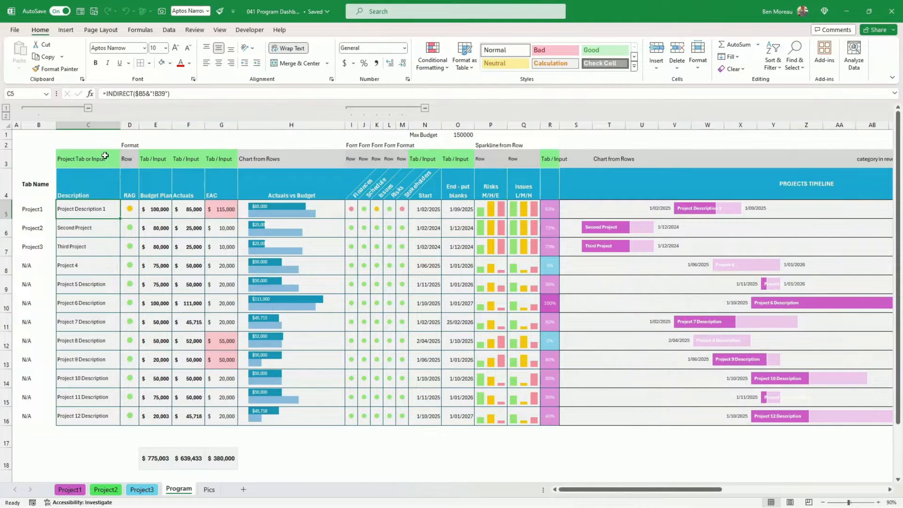
key(Down)
key(Down)
key(Down)
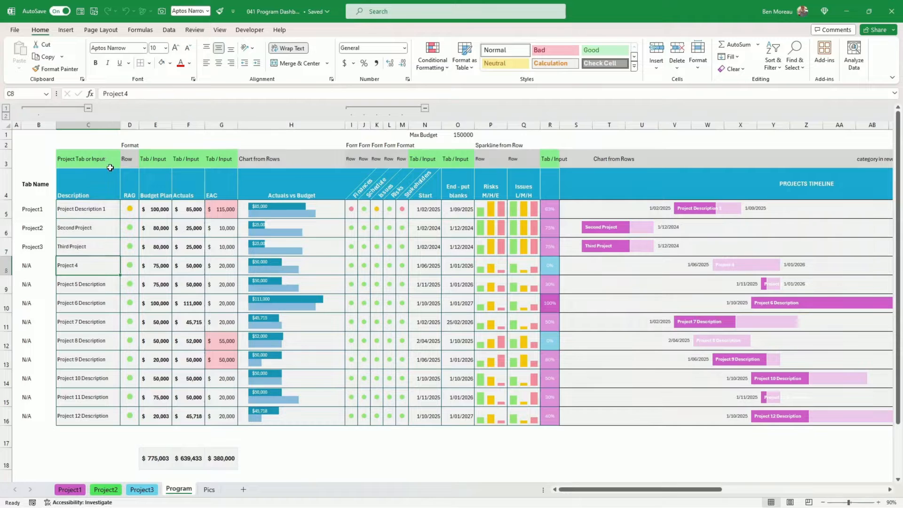
drag(90, 204, 86, 267)
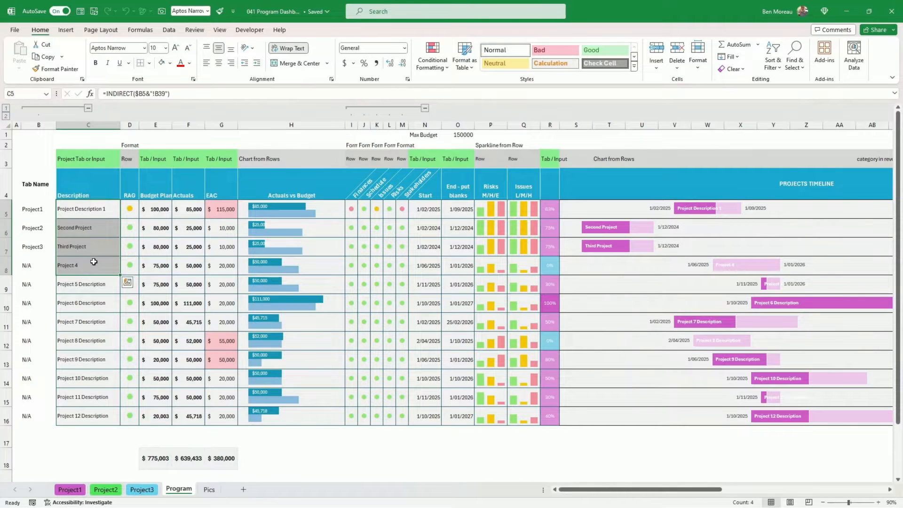
click(104, 234)
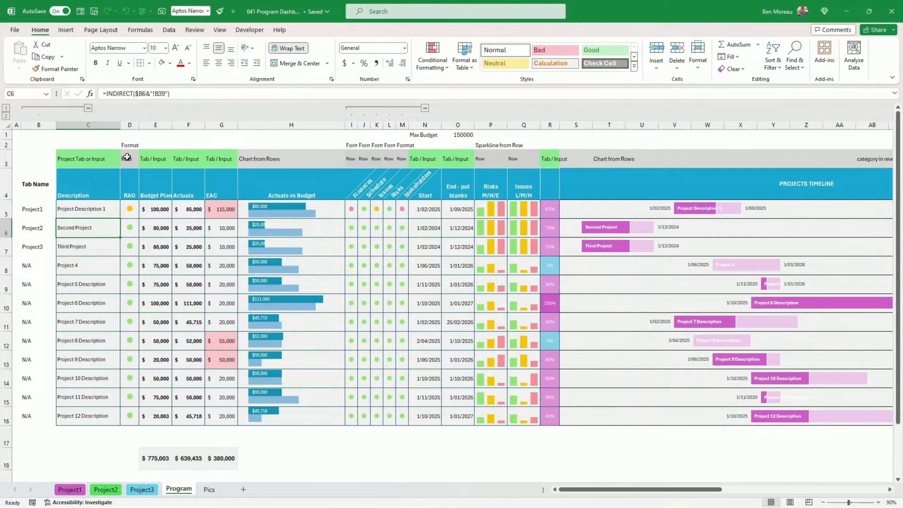
Check the RAG column's "Row" label in D3 and the Webdings character behind the status dot in D5.
click(128, 210)
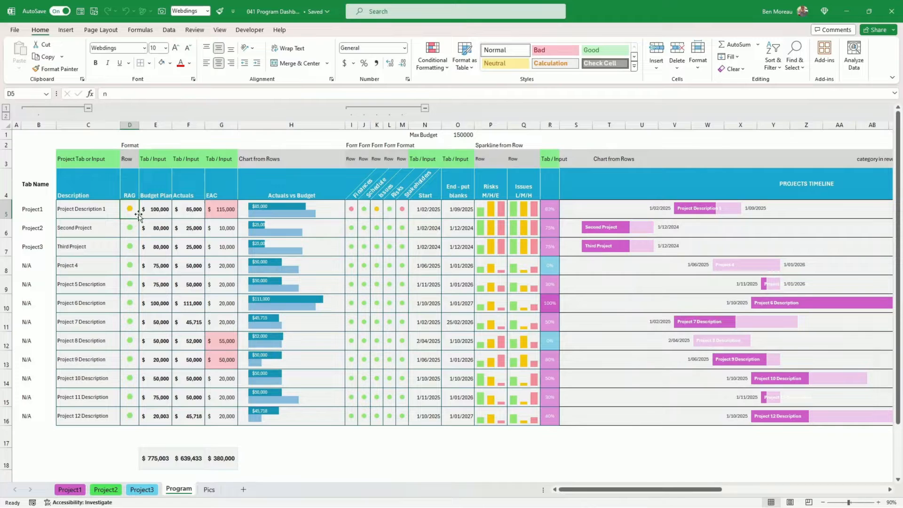
click(129, 160)
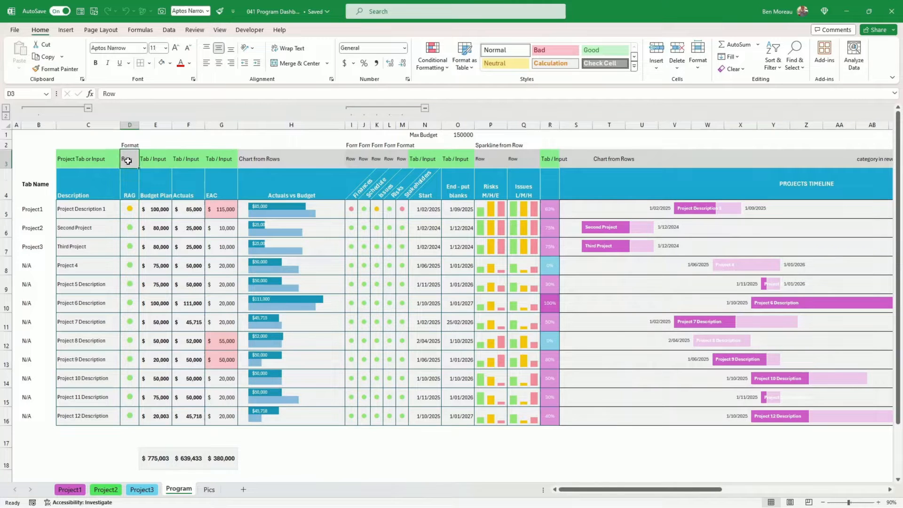
click(130, 212)
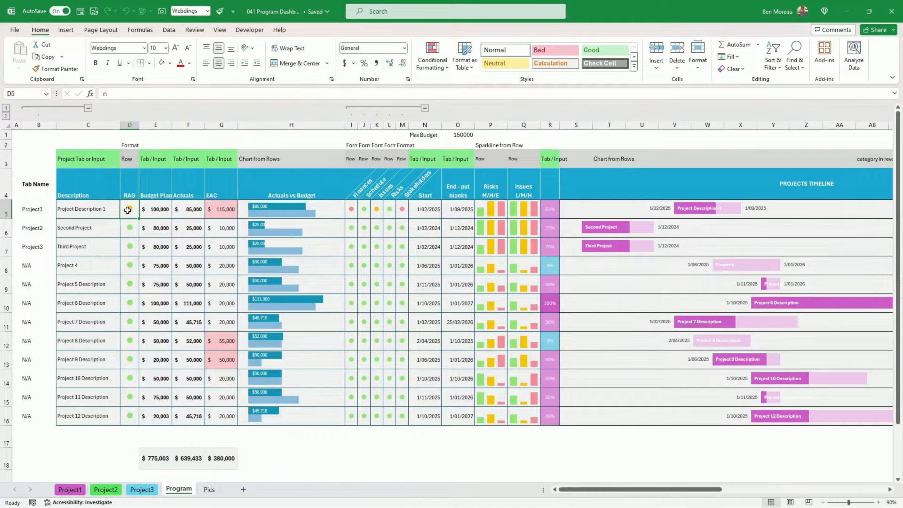
Look at the Symbol dialog and its font choices for RAG cell D5, and close it without inserting a symbol.
click(66, 31)
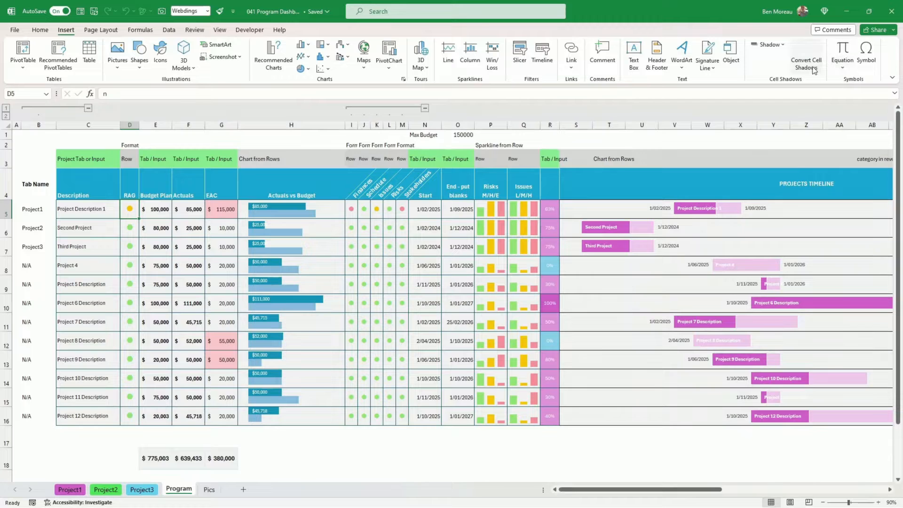
click(867, 53)
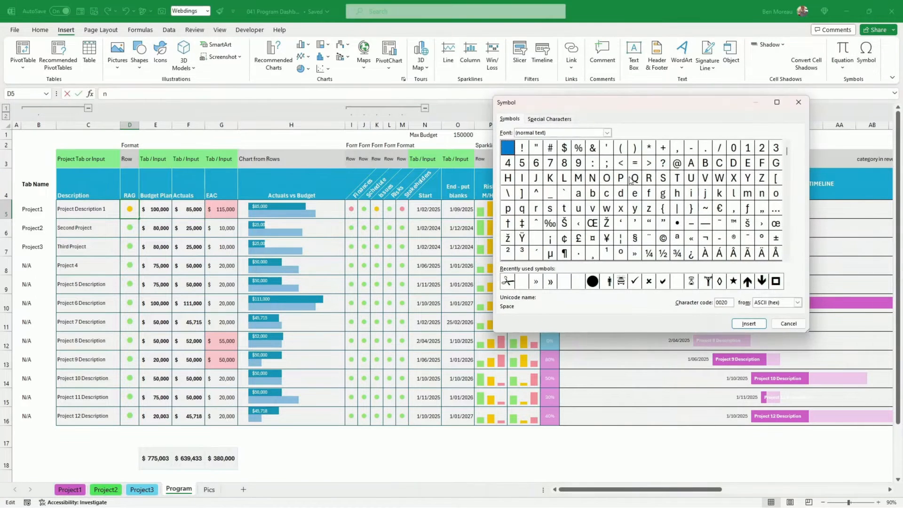
click(607, 133)
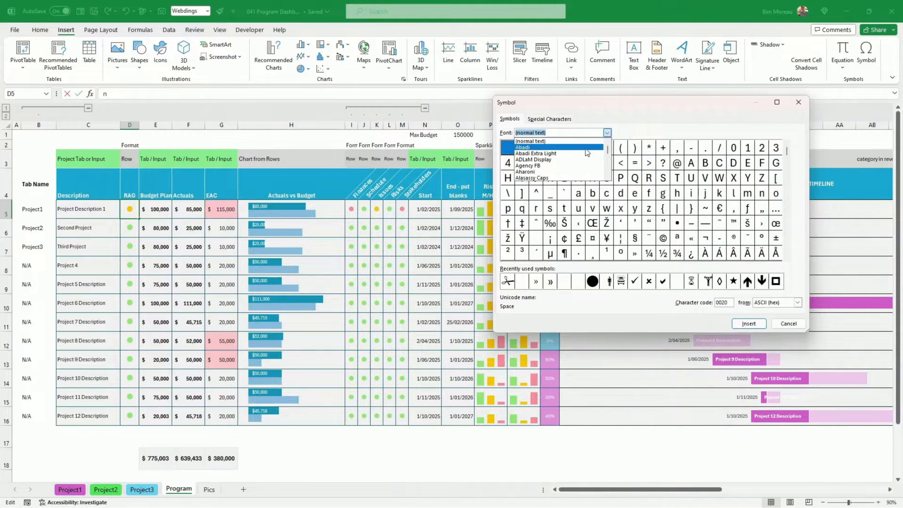
key(Escape)
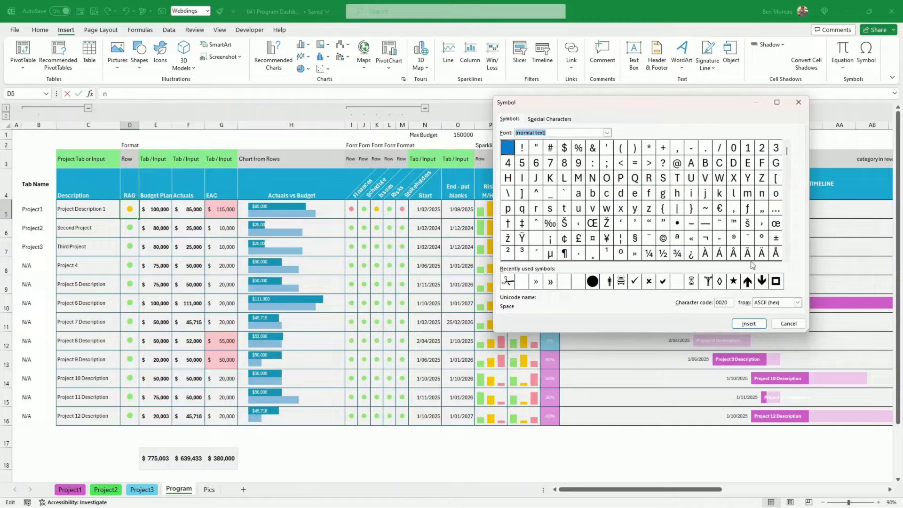
click(789, 325)
click(208, 241)
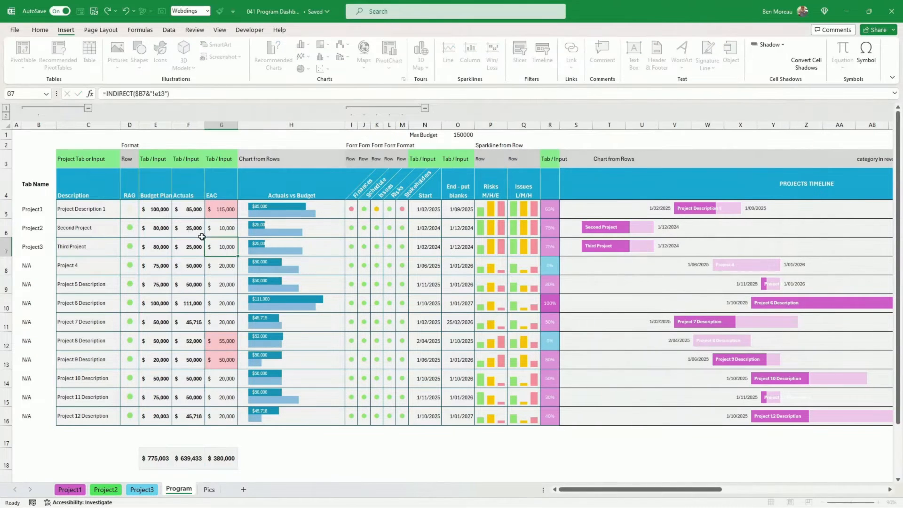
Select the RAG symbols in D5:D16 and view the available fill colours without applying one.
click(130, 210)
drag(130, 210, 130, 416)
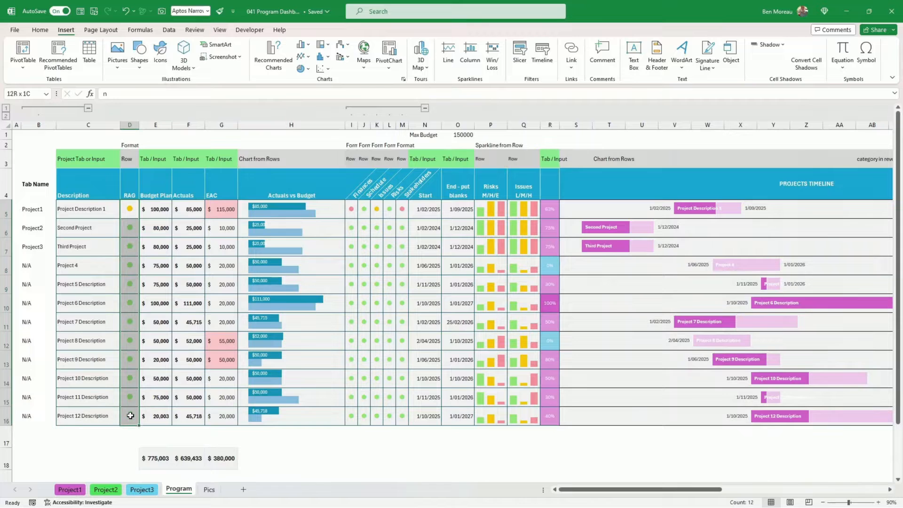
click(40, 29)
click(170, 63)
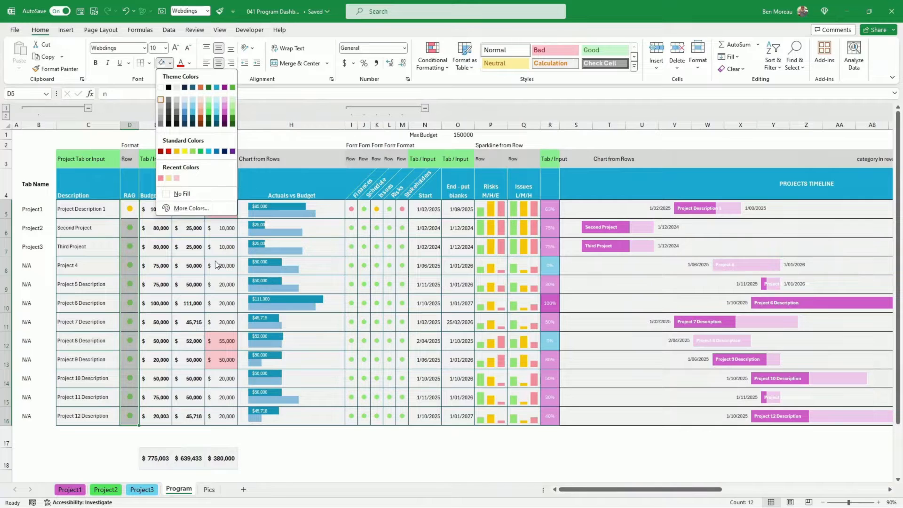
click(130, 209)
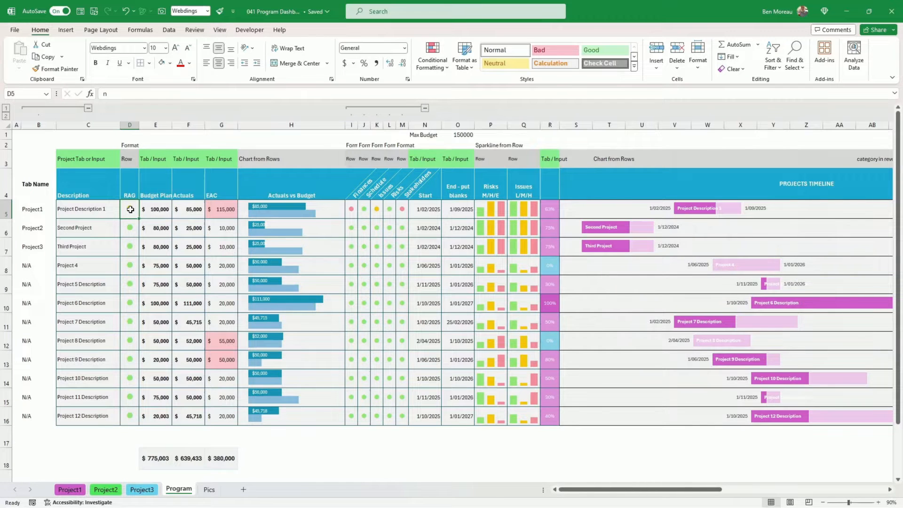
mouse_move(130, 217)
mouse_down()
mouse_move(129, 244)
mouse_move(131, 209)
mouse_up()
Inspect the Project RAG Status cell on the Project1 sheet and return to the Program sheet.
click(74, 491)
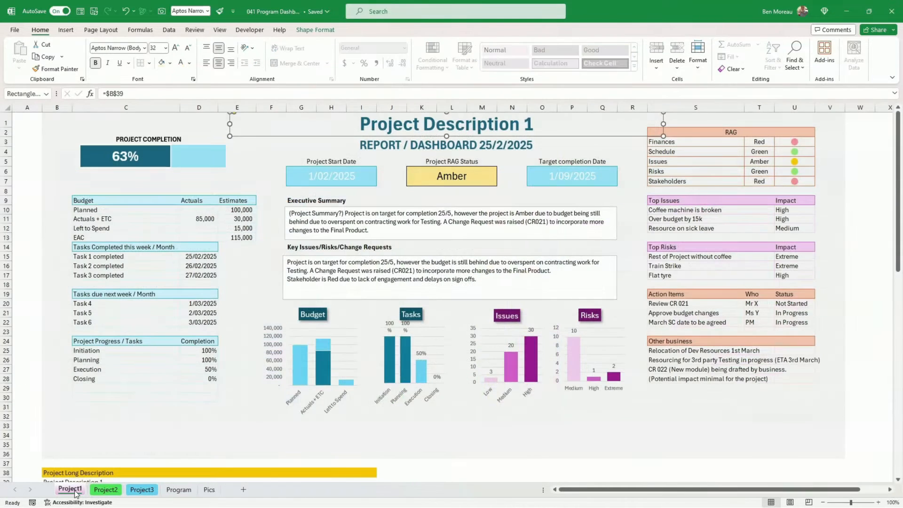
click(458, 177)
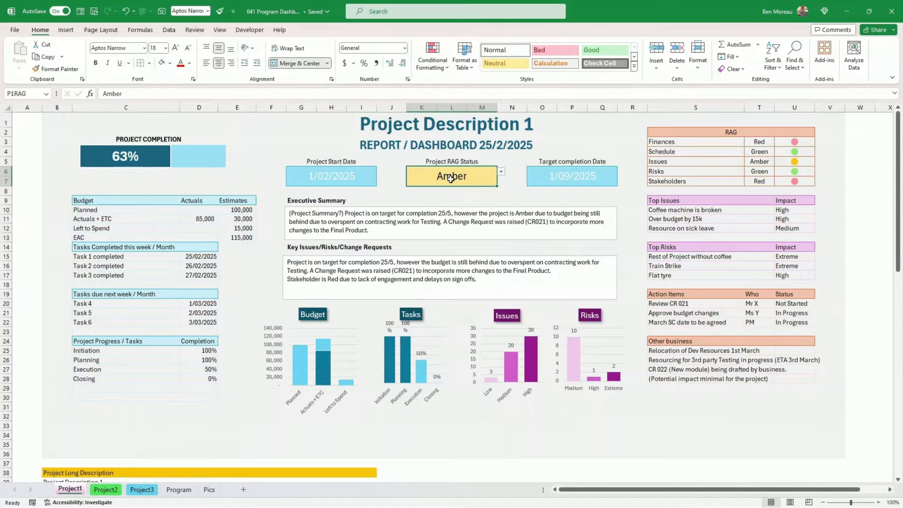
click(180, 490)
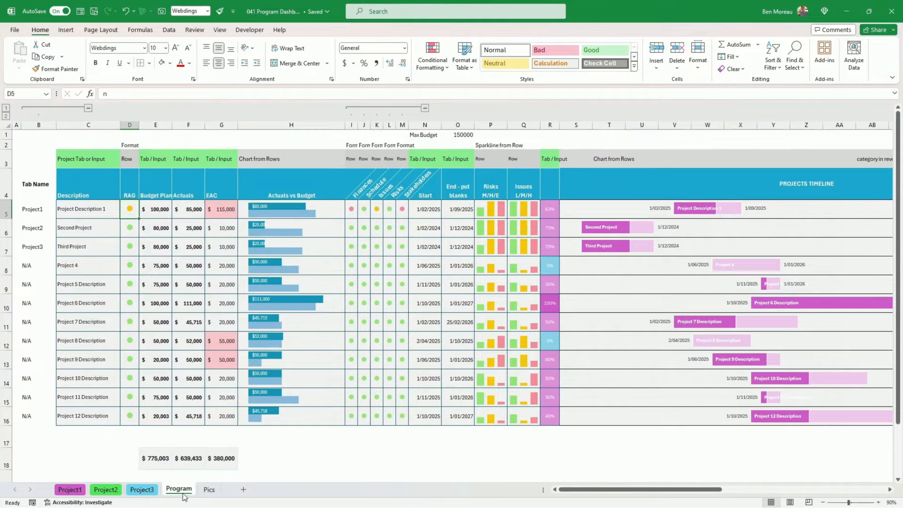
Follow row 5 from the EAC cell G5 across to the RAG helper table and examine the linked status cells from AT5.
click(215, 213)
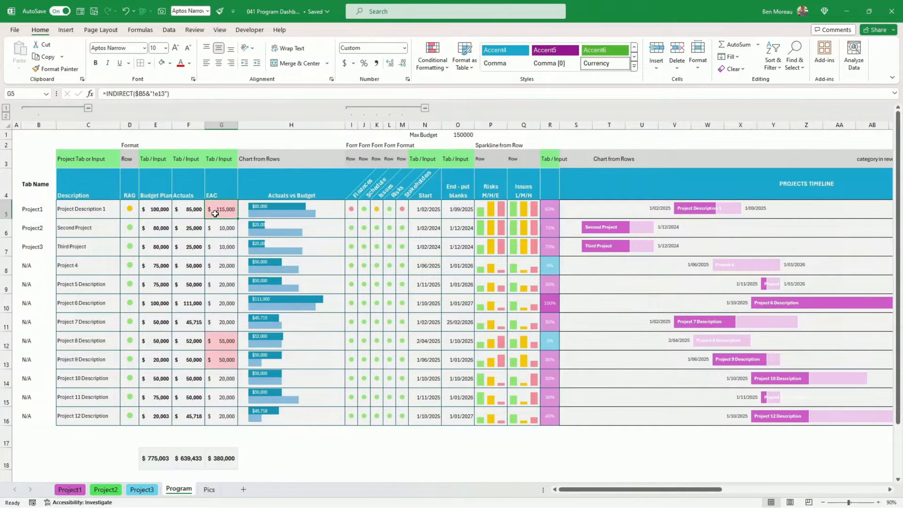
key(Right)
key(Right)
key(Right)
key(Right)
key(Right)
key(Right)
key(Right)
key(Right)
key(Right)
key(Right)
key(Right)
key(Right)
key(Right)
key(Right)
key(Right)
key(Right)
key(Right)
key(Right)
key(Right)
key(Right)
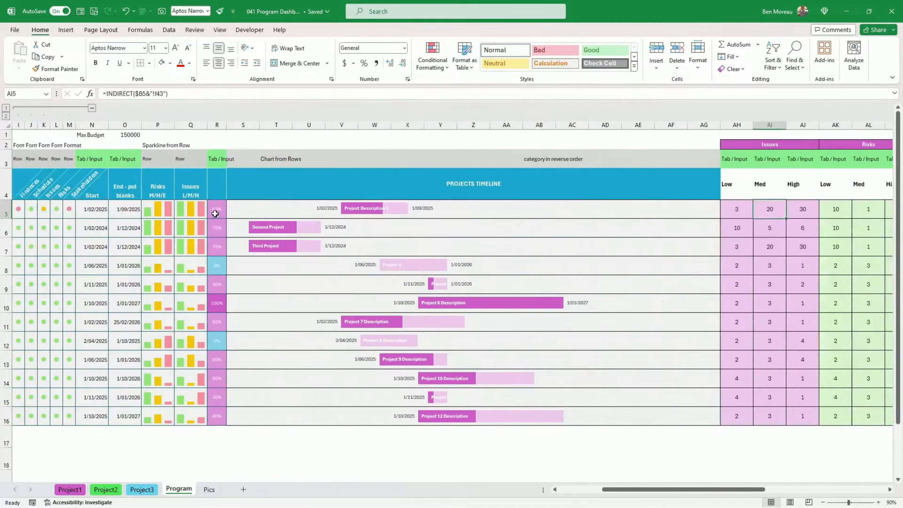
key(Right)
key(Right)
key(Right)
key(Right)
key(Right)
key(Right)
key(Right)
key(Right)
key(Right)
key(Right)
key(Left)
key(Left)
key(Left)
key(Left)
key(Left)
key(Left)
key(Left)
key(Left)
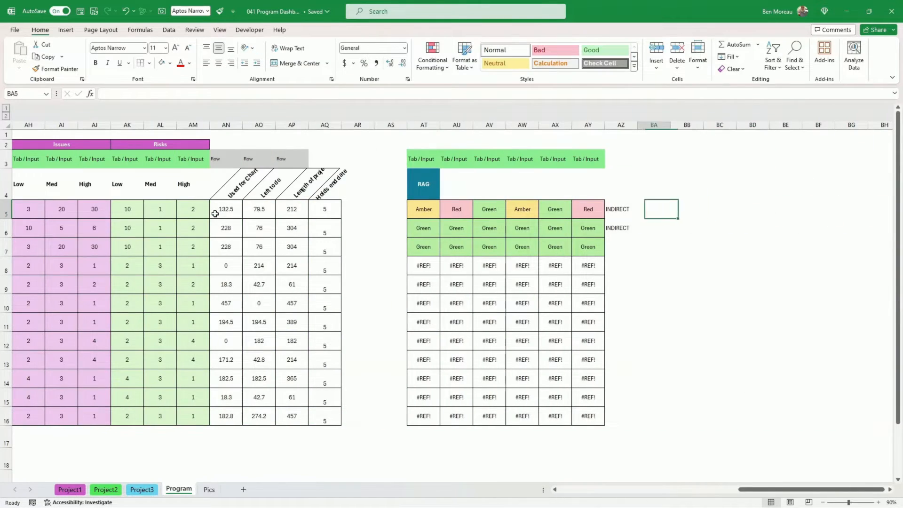
key(Left)
key(Left)
key(Left)
key(Left)
key(Left)
key(Right)
key(Right)
key(Right)
key(Right)
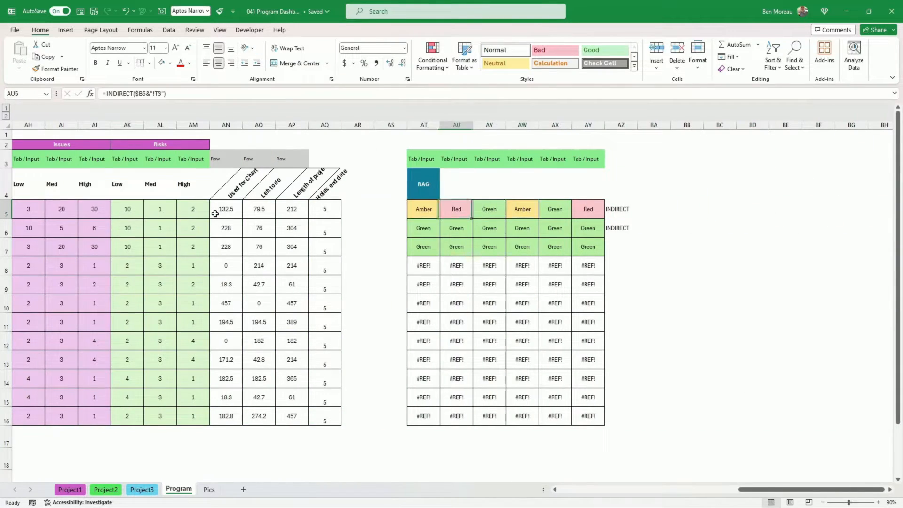
key(Right)
key(Right)
key(ctrl+Left)
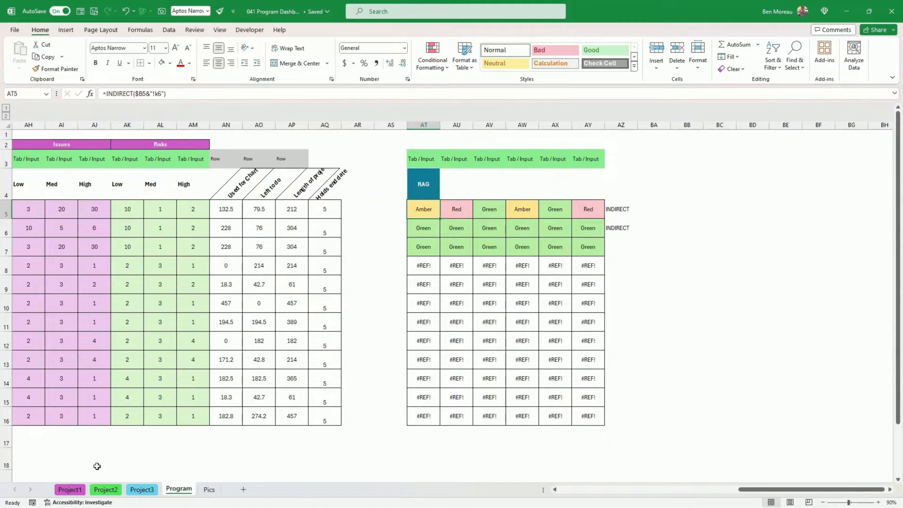
Inspect the INDIRECT formula in AT5 and check its source RAG status cell on the Project1 sheet.
click(163, 93)
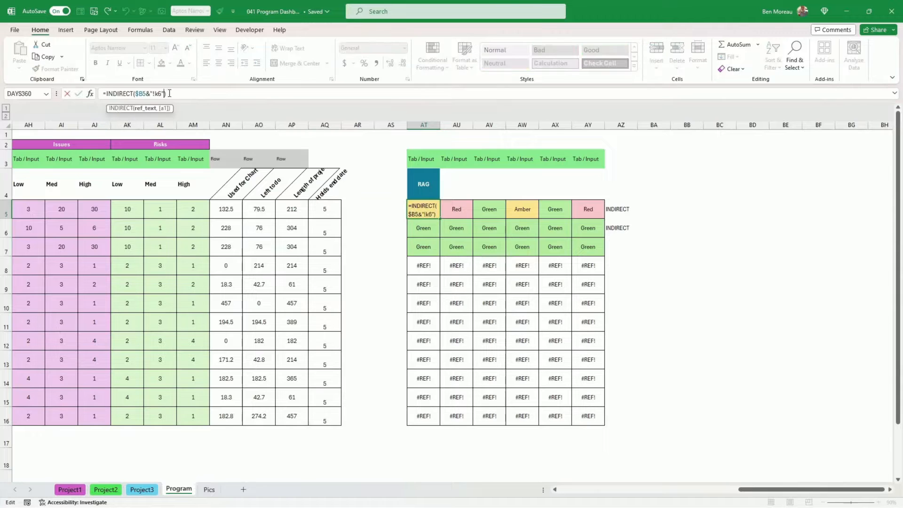
key(Return)
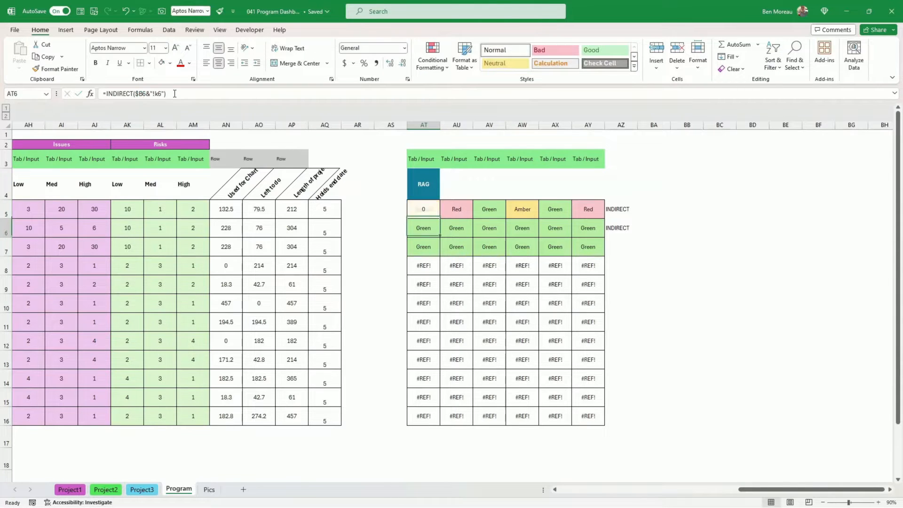
click(78, 490)
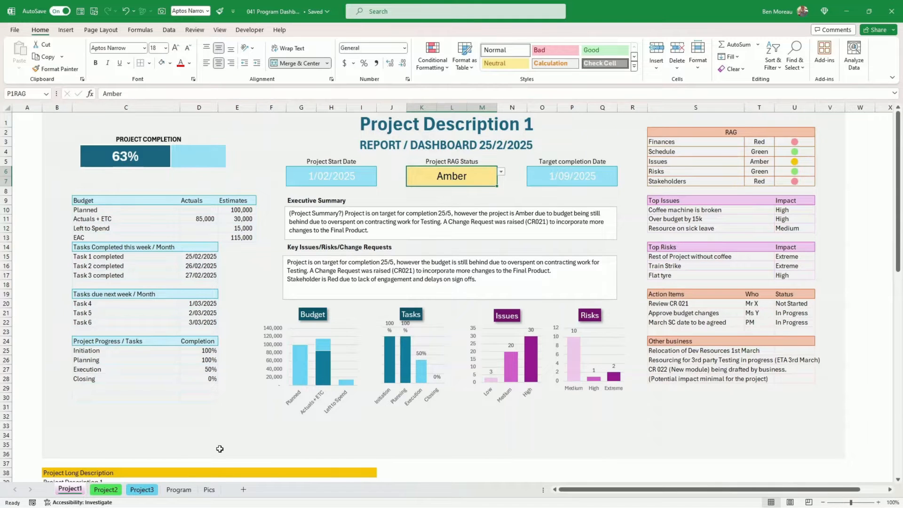
click(179, 489)
Check the "Tab / Input" label in AT3 and compare the INDIRECT formulas in AT5 and AY5.
click(422, 159)
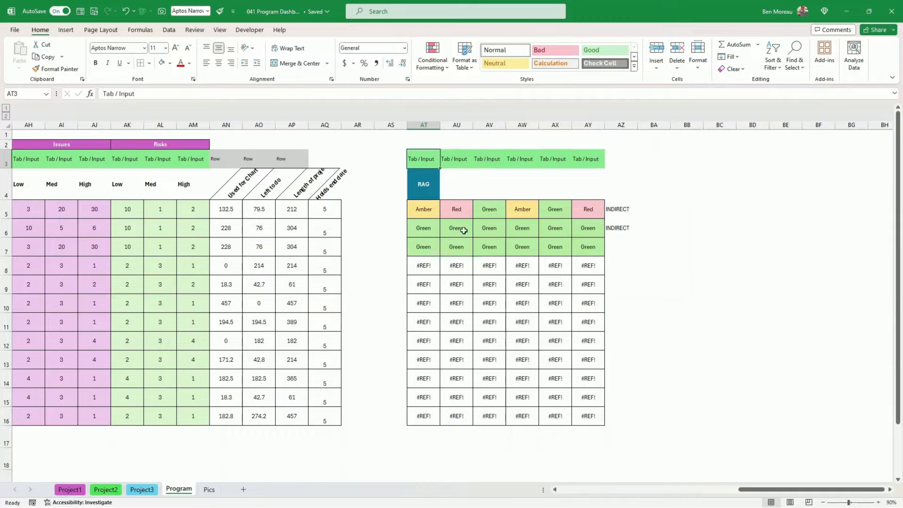
click(422, 211)
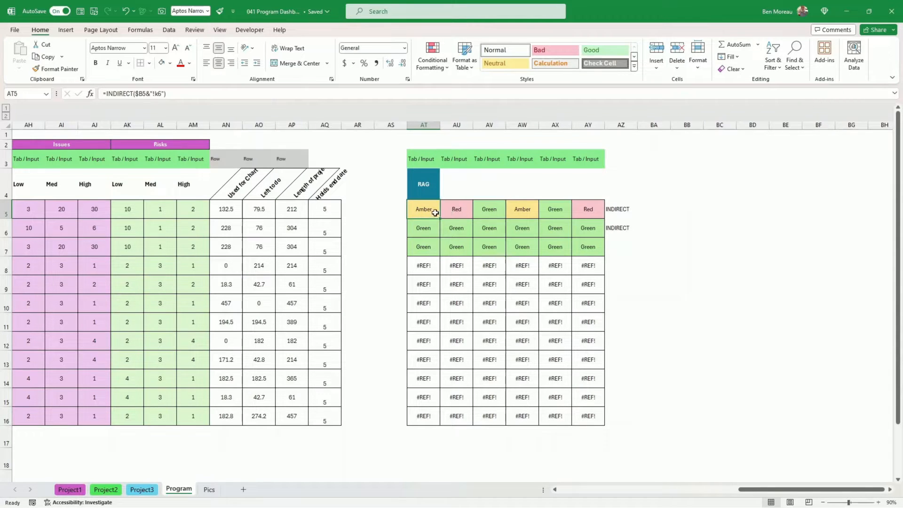
click(587, 206)
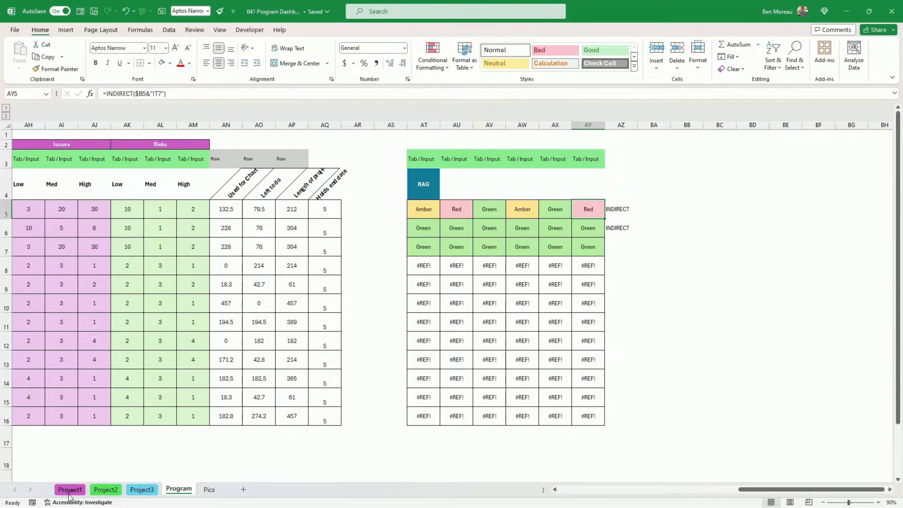
Compare the linked status cells AU5:AY5 with the RAG ratings in T3:T7 on the Project1 sheet, and return to the Program sheet.
click(470, 210)
drag(473, 210, 586, 207)
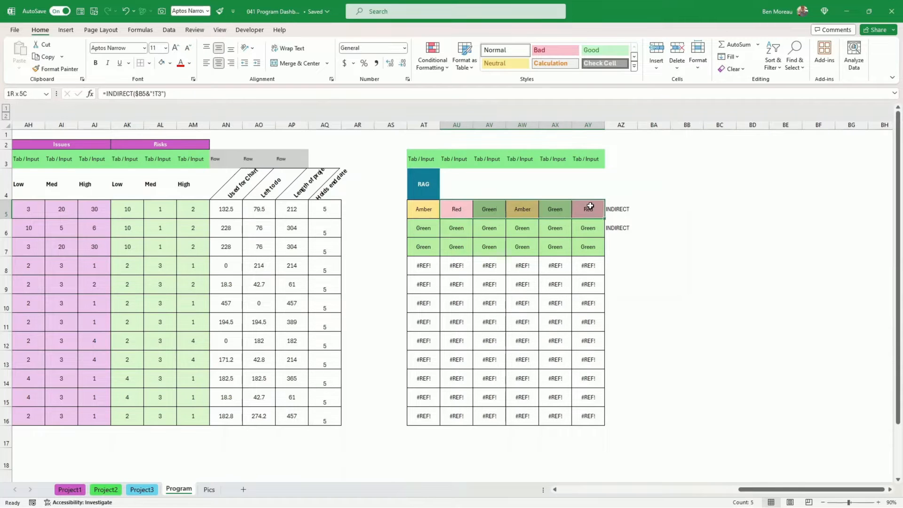
click(71, 490)
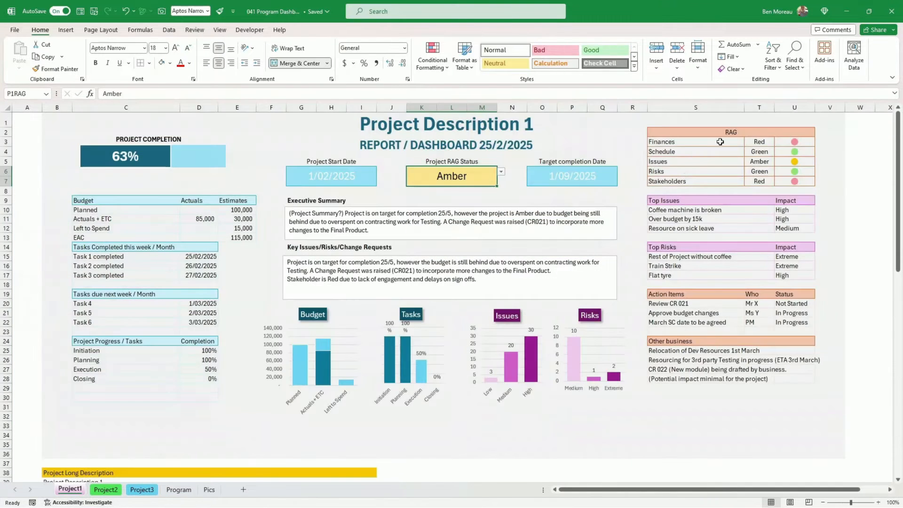
drag(755, 141, 758, 181)
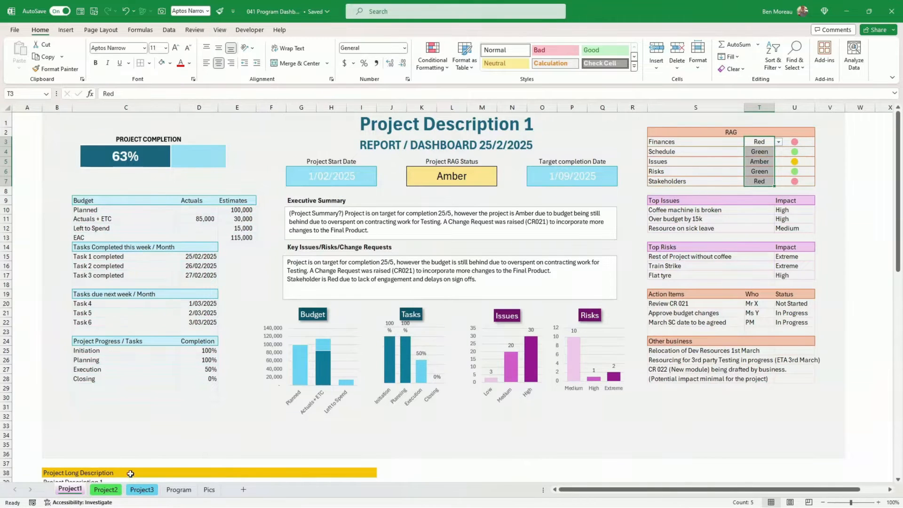
click(187, 490)
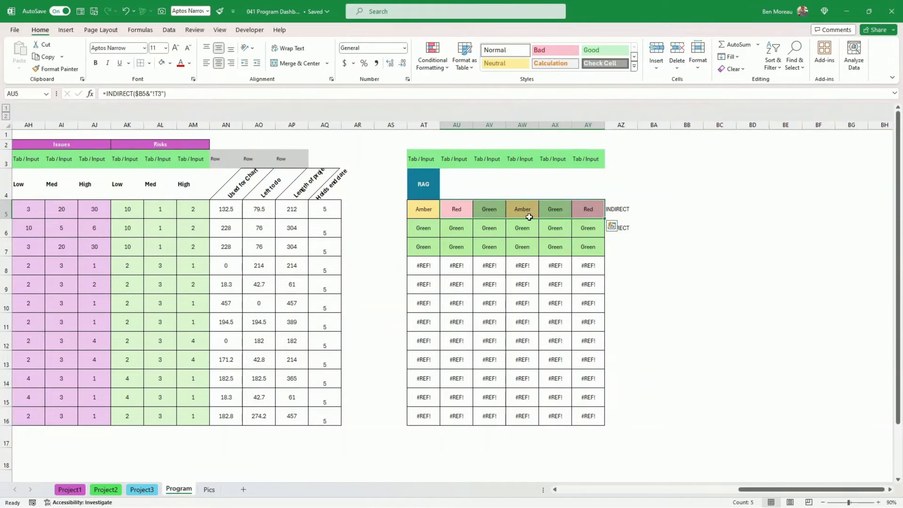
click(437, 285)
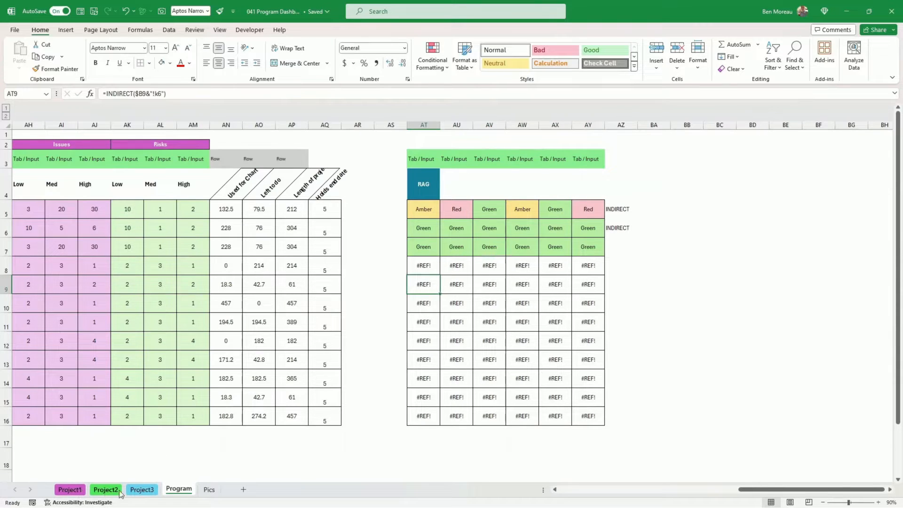
Go back to the first columns of the Program sheet and view the conditional formatting rules of the RAG symbol in D5.
click(184, 411)
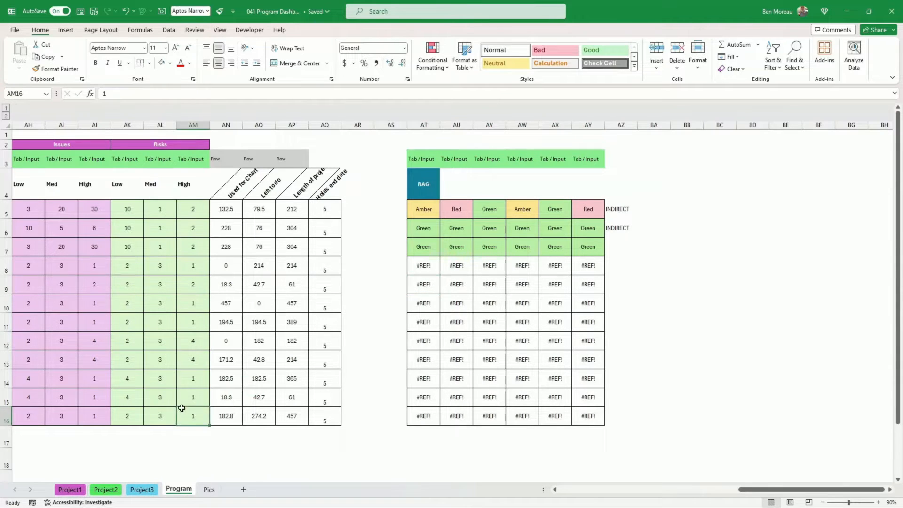
key(Home)
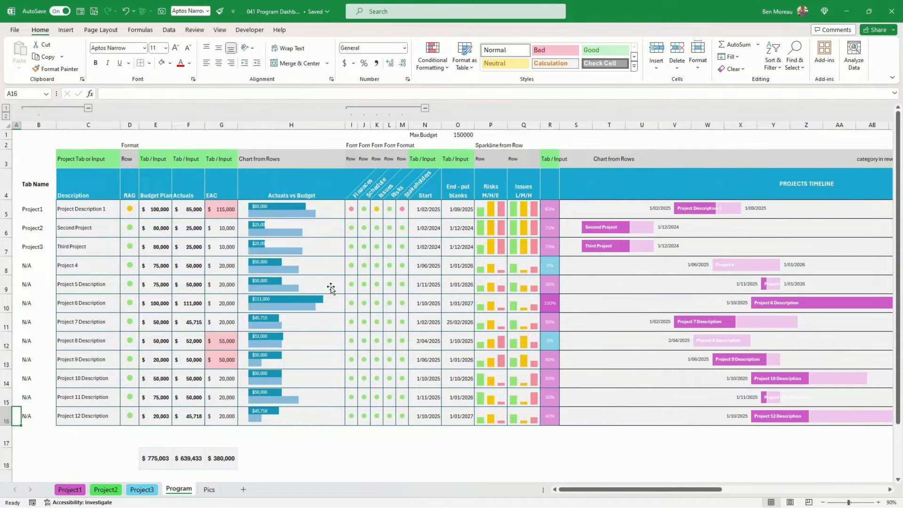
click(128, 210)
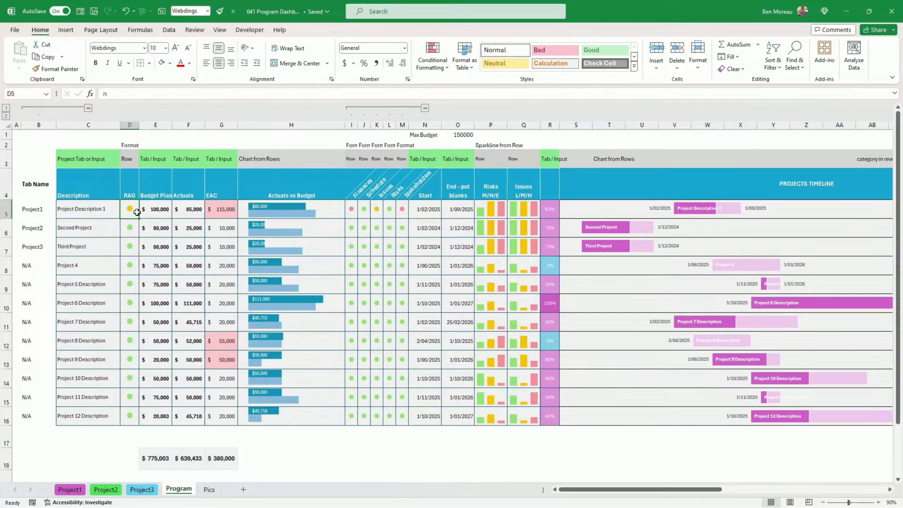
click(447, 66)
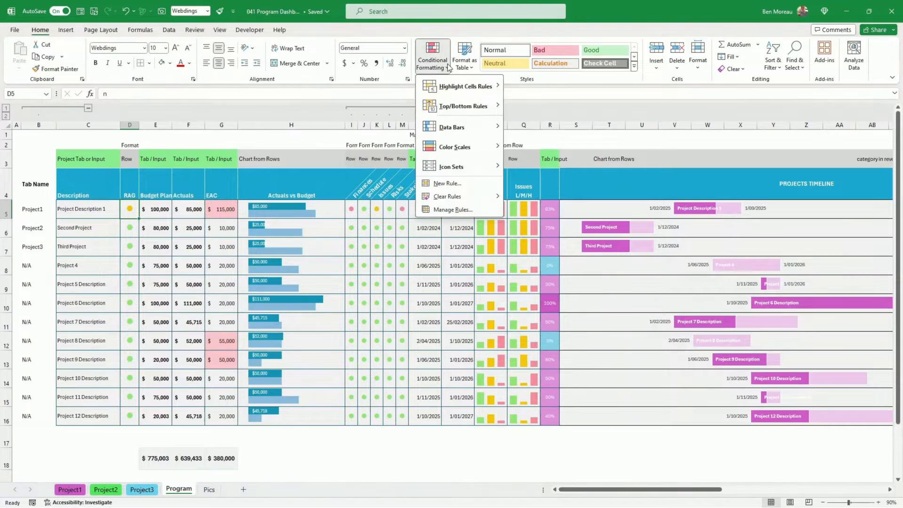
click(460, 210)
click(354, 205)
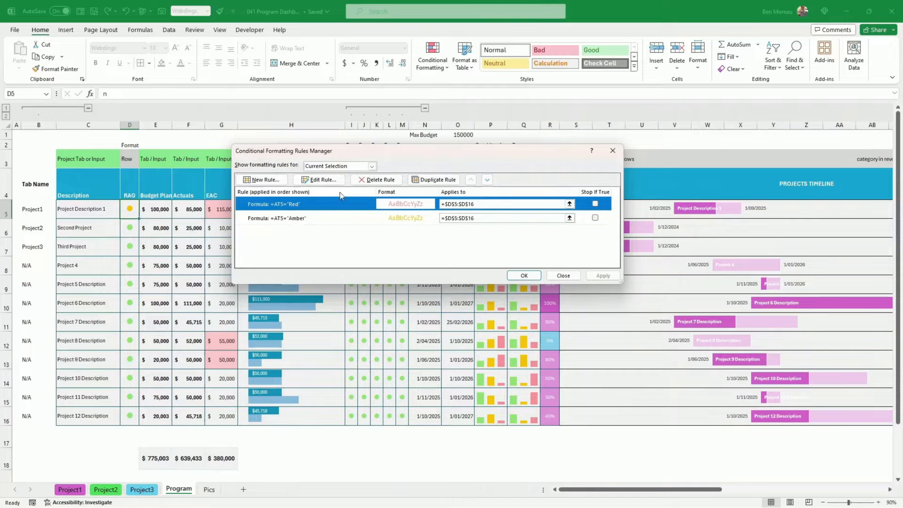
Examine the formula and font color of the Red rule, check the Amber rule, and leave the rules manager without changes.
click(324, 180)
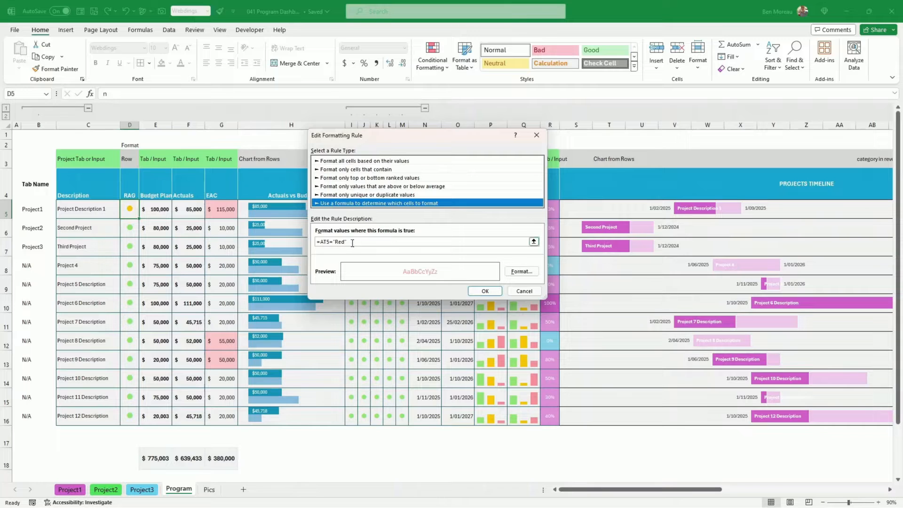
click(521, 271)
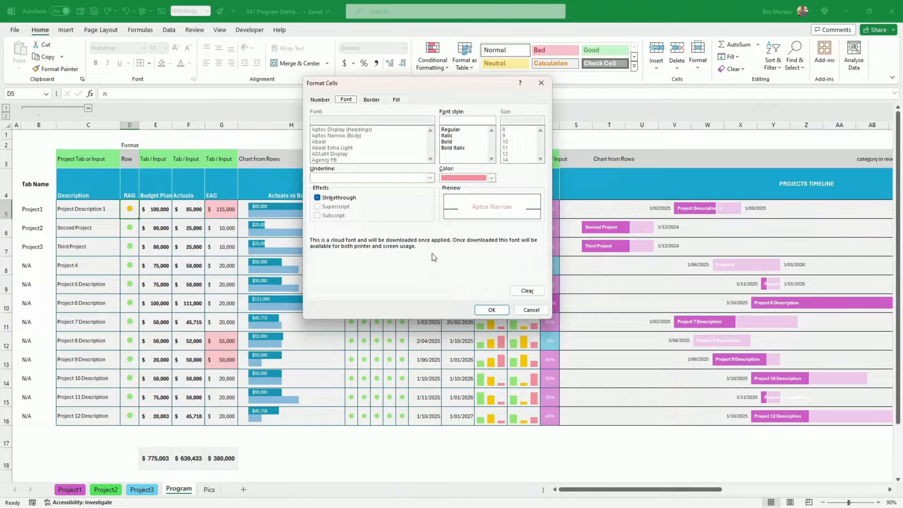
click(492, 310)
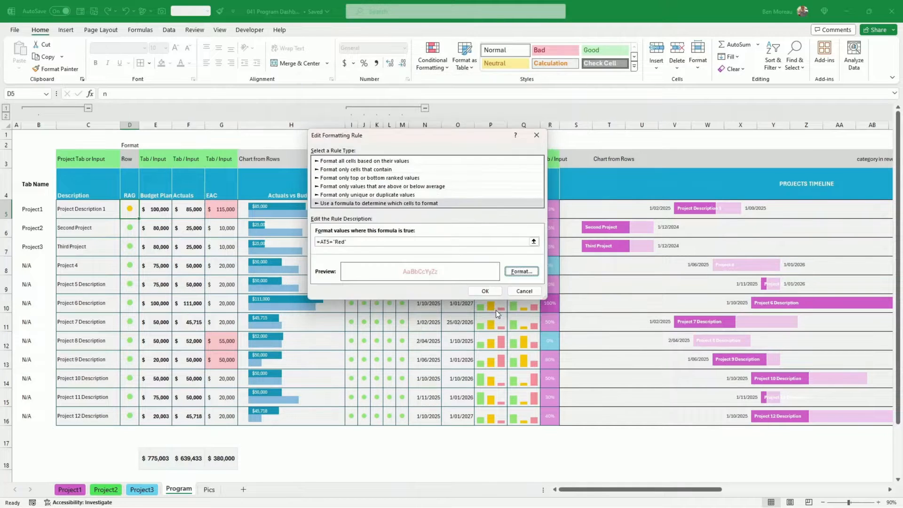
click(486, 290)
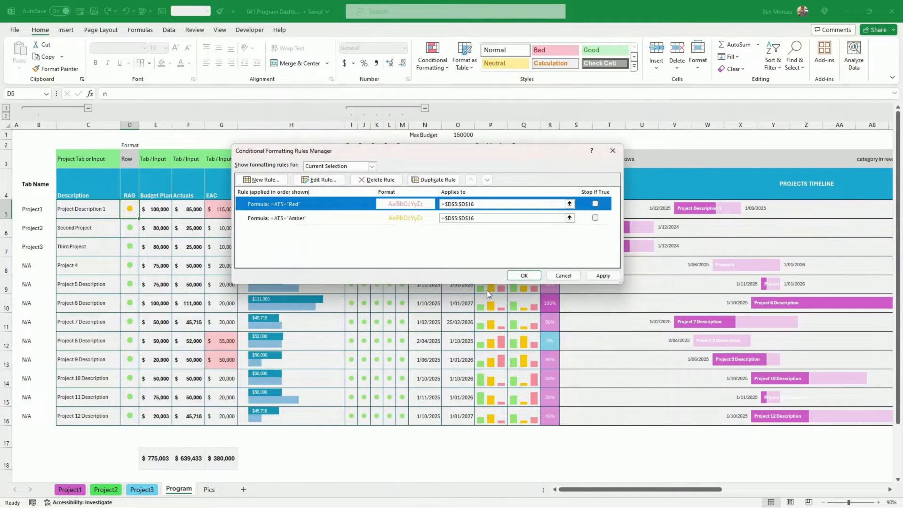
click(390, 219)
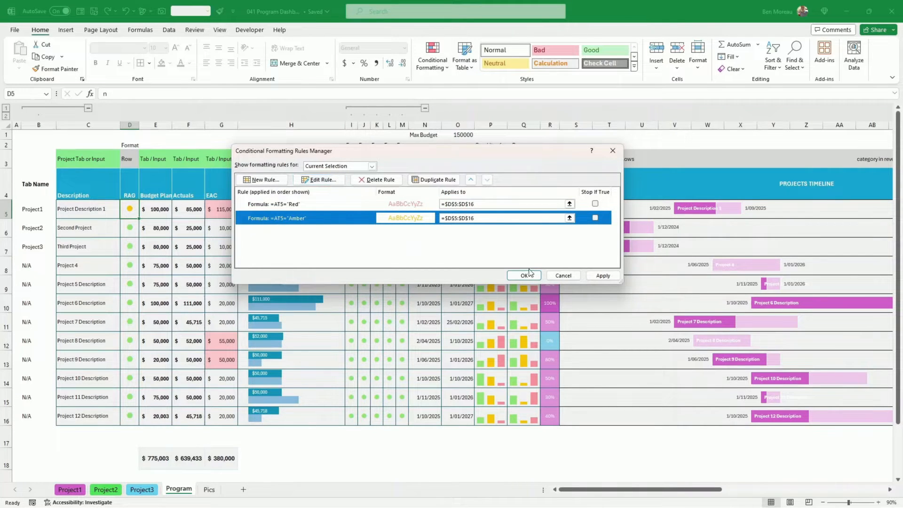
click(562, 276)
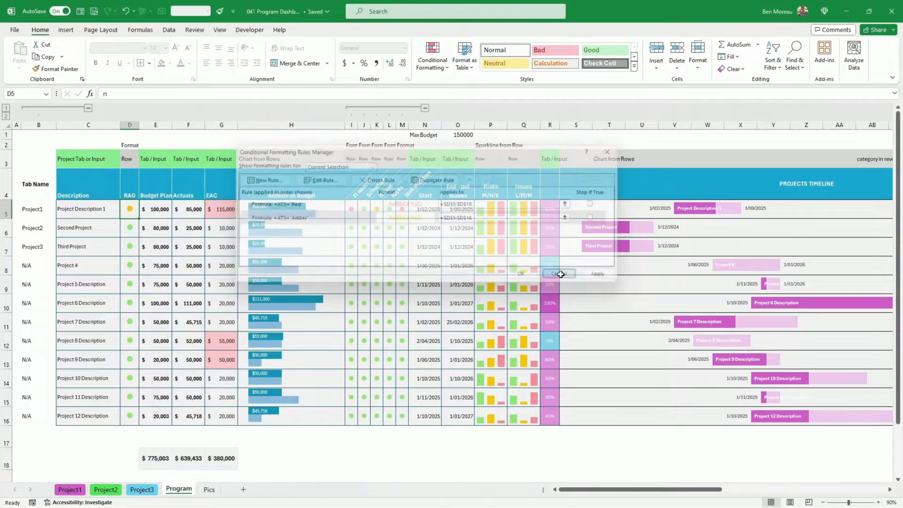
Check the description formula in C5 and the source labels in rows 2 and 3 above the RAG and timeline columns.
click(105, 210)
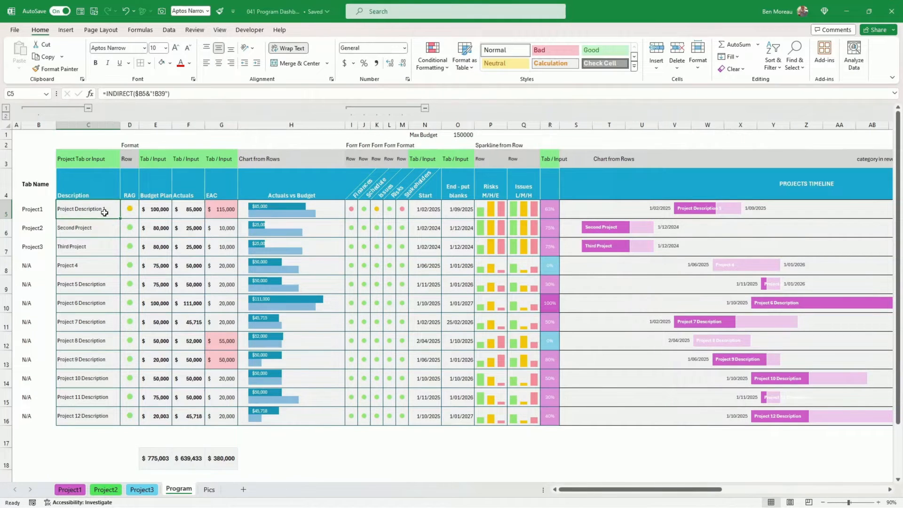
click(131, 145)
click(131, 159)
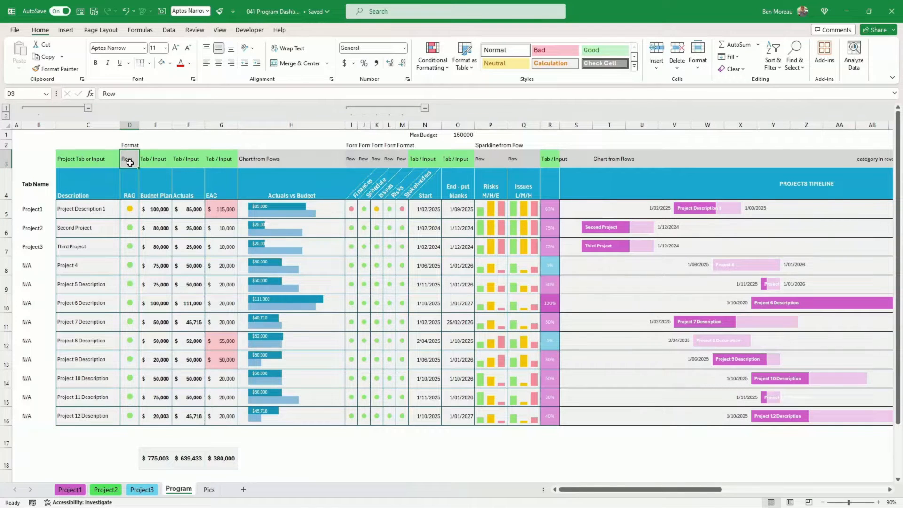
drag(623, 145, 640, 156)
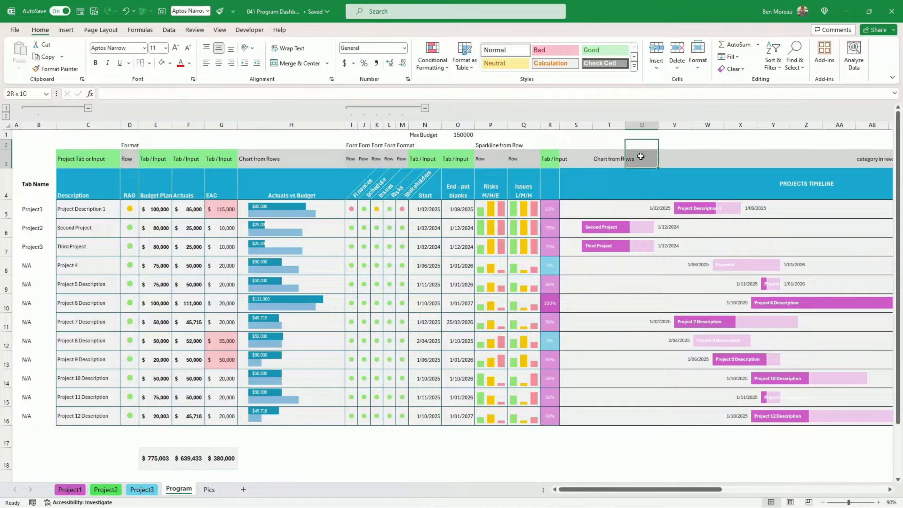
Group rows 2 and 3 of the Program sheet, and collapse and expand the group once.
drag(8, 146, 8, 157)
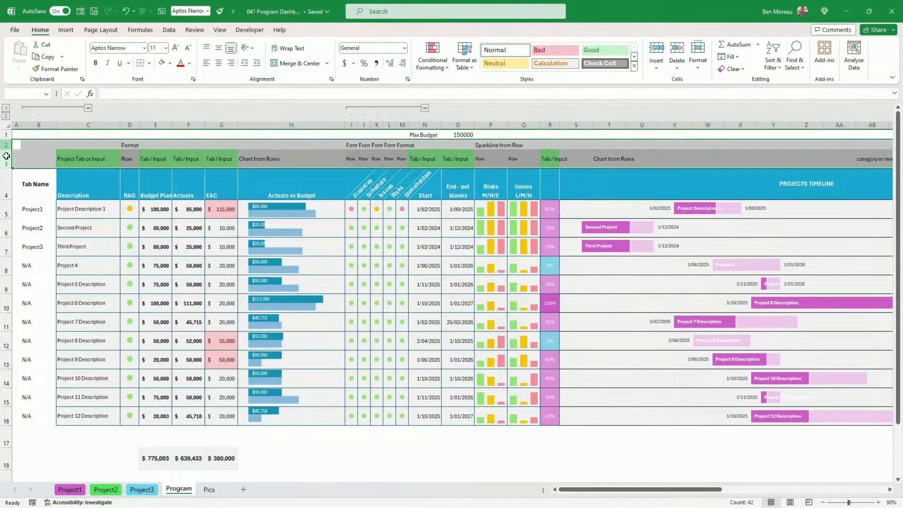
click(169, 30)
click(789, 51)
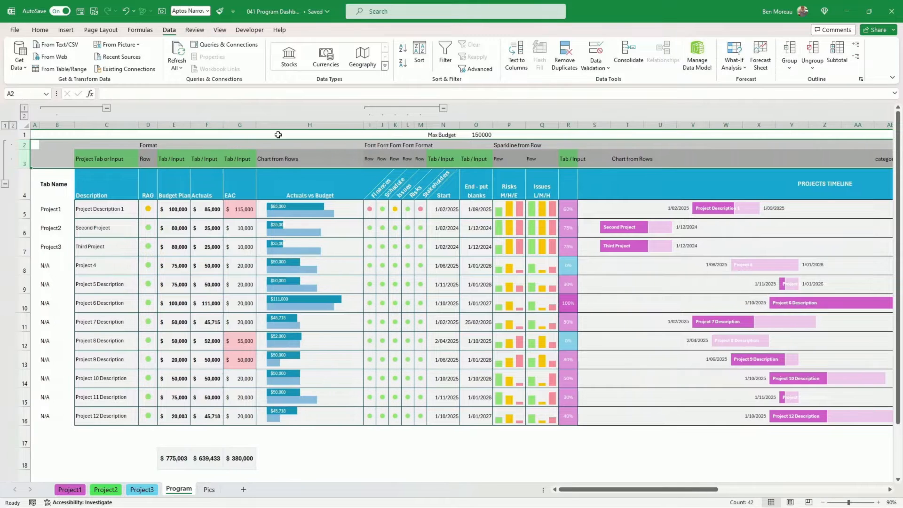
click(5, 184)
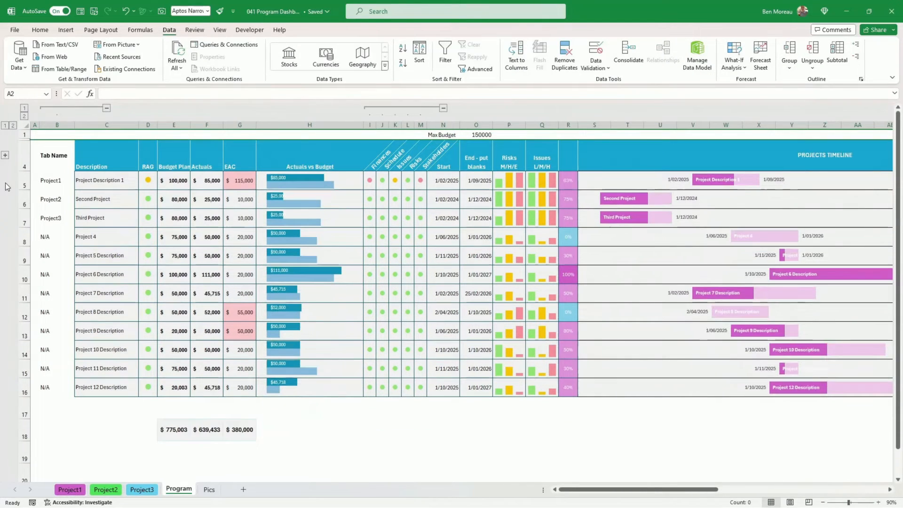
click(5, 156)
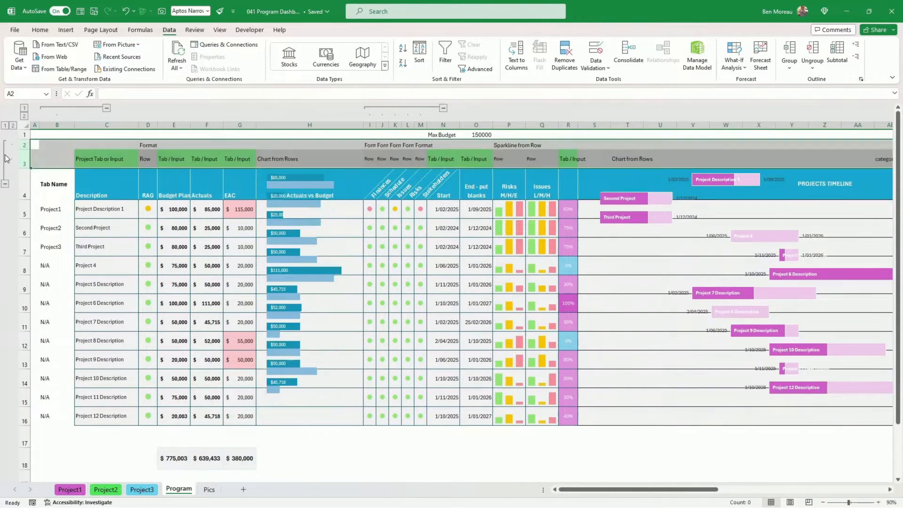
Inspect the INDIRECT formulas behind the Project1 budget, actuals and EAC values in E5, F5 and G5.
click(181, 222)
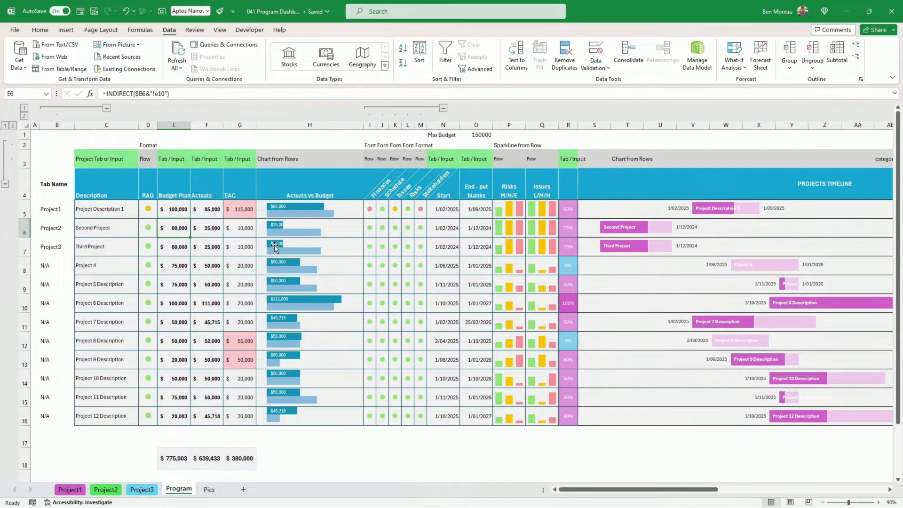
click(175, 211)
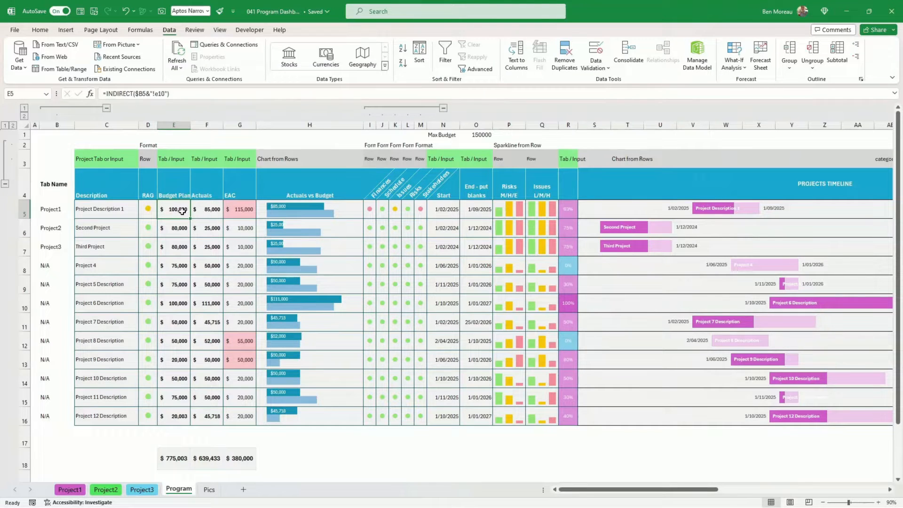
click(209, 211)
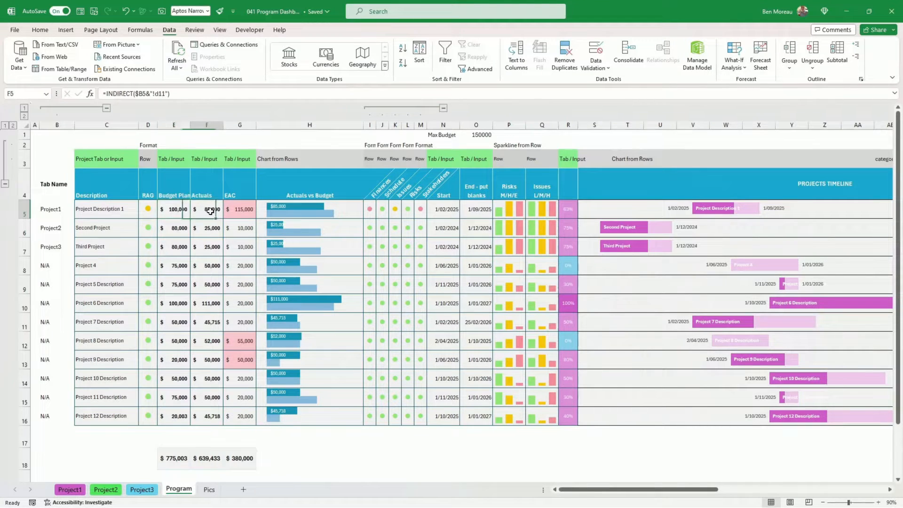
click(250, 209)
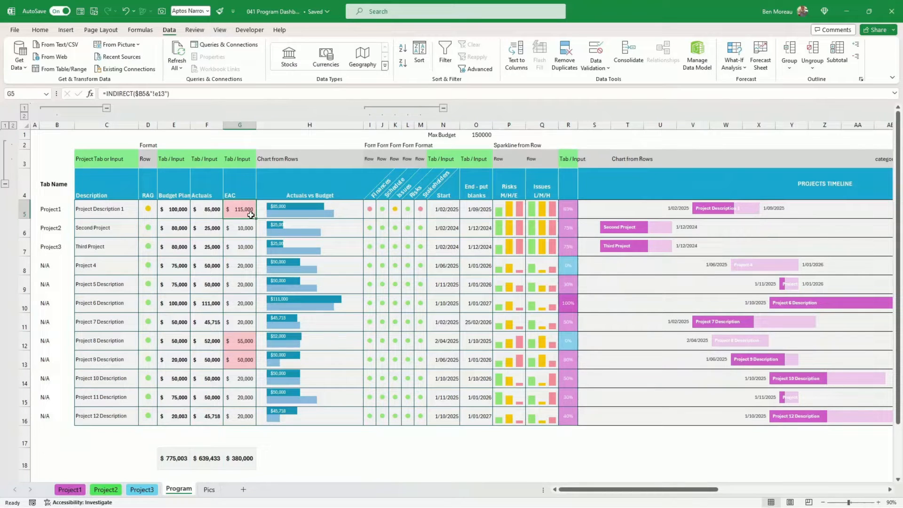
click(182, 210)
click(198, 208)
click(248, 208)
View the conditional formatting rule of the EAC cell G5, moving the rules manager clear of the budget and EAC columns.
click(41, 30)
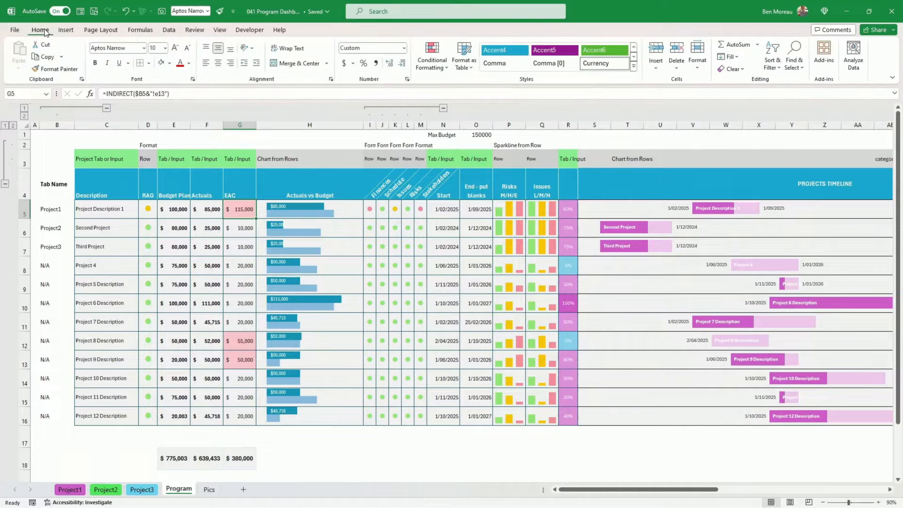
click(437, 70)
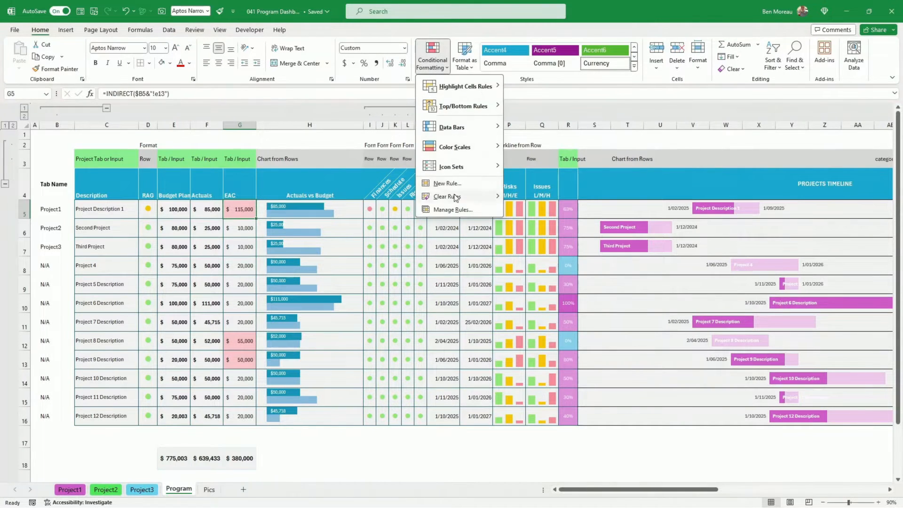
click(461, 208)
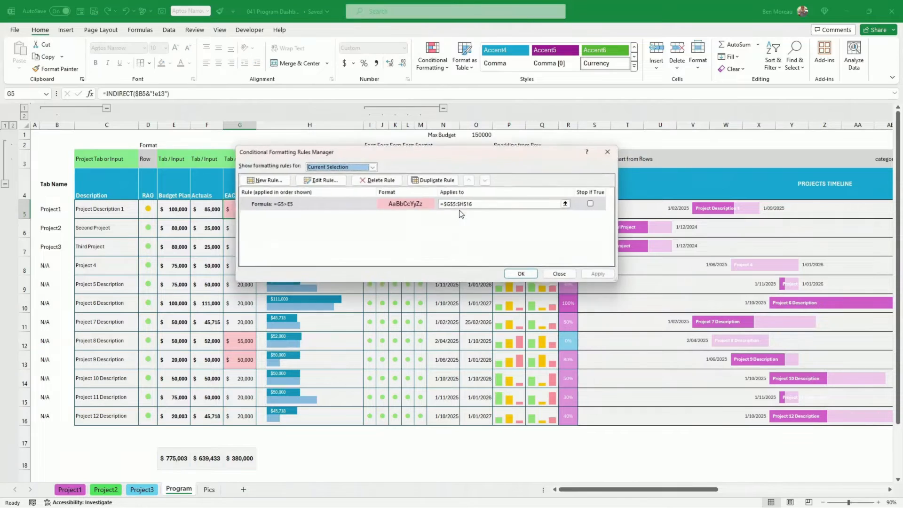
click(313, 205)
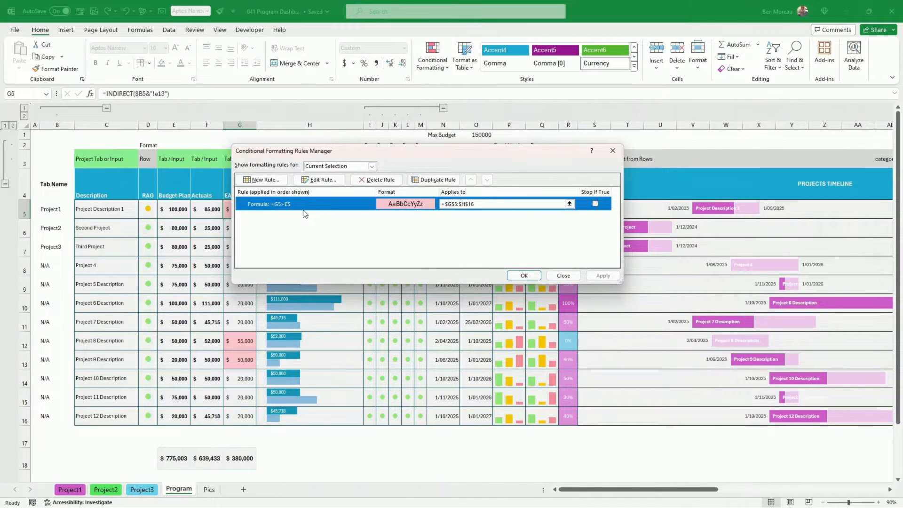
drag(380, 150, 453, 161)
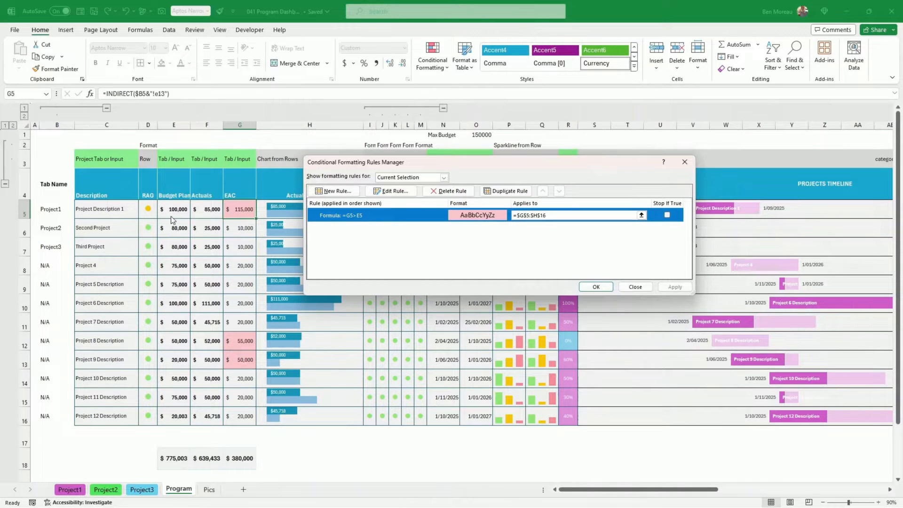
Inspect the font and fill settings of the EAC highlighting rule and accept them unchanged.
click(395, 191)
click(594, 283)
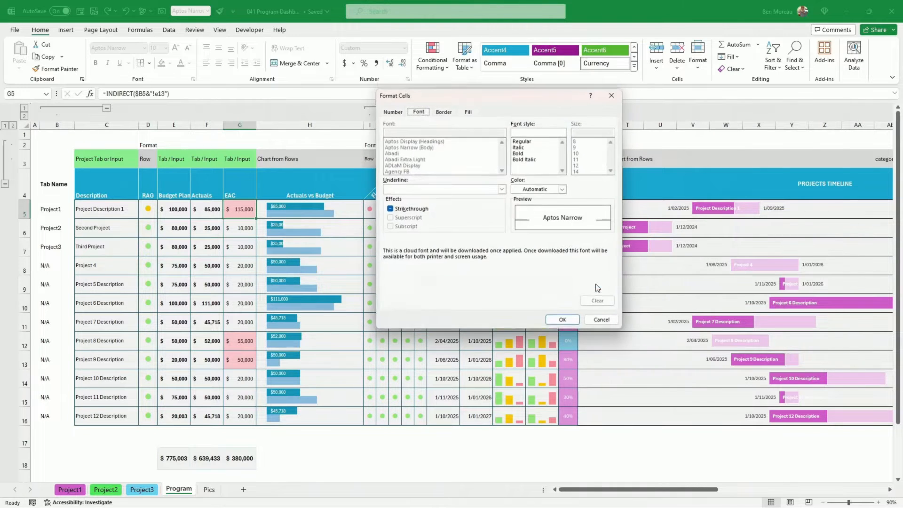
click(469, 111)
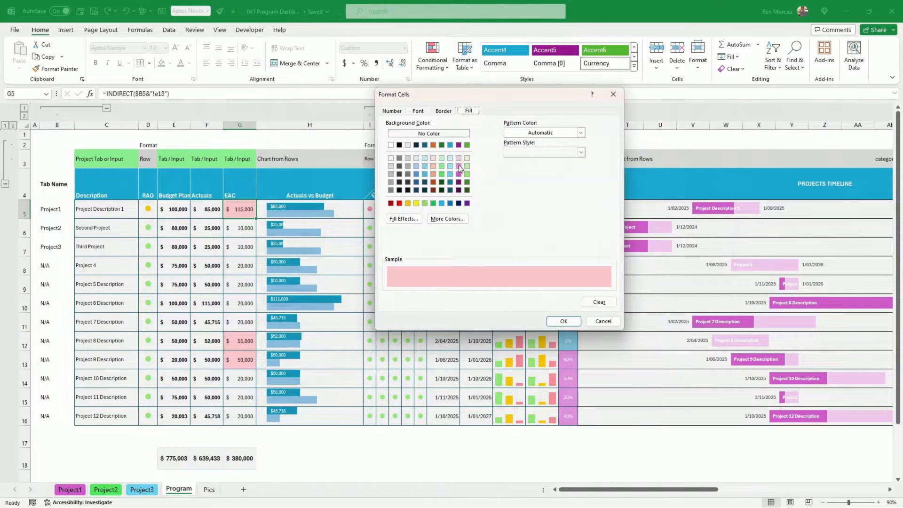
click(562, 322)
click(557, 306)
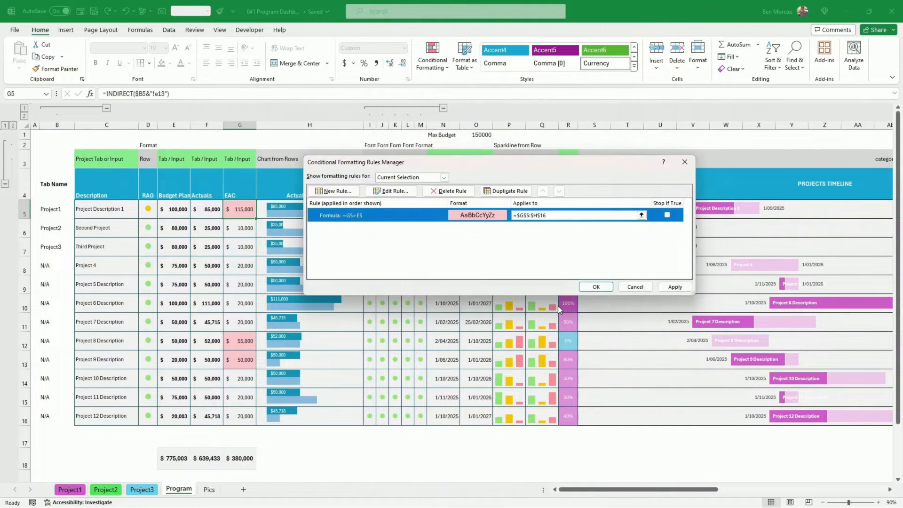
Close the conditional formatting rules manager and compare Project1's budget, actuals and EAC cells in row 5.
click(596, 286)
click(300, 242)
click(173, 207)
drag(172, 207, 233, 209)
click(232, 228)
click(243, 209)
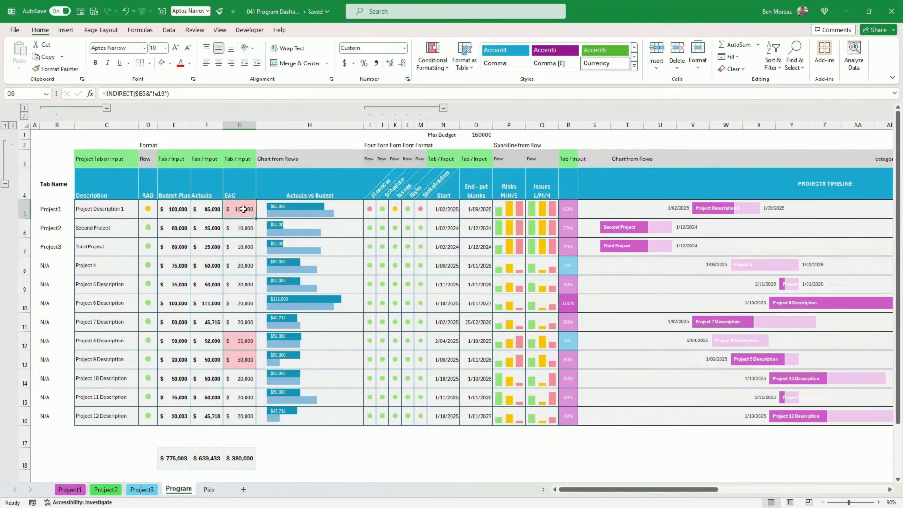
Examine the Actuals vs Budget bar chart laid over column H and its outer and plot area boundaries, leaving it deselected.
click(343, 219)
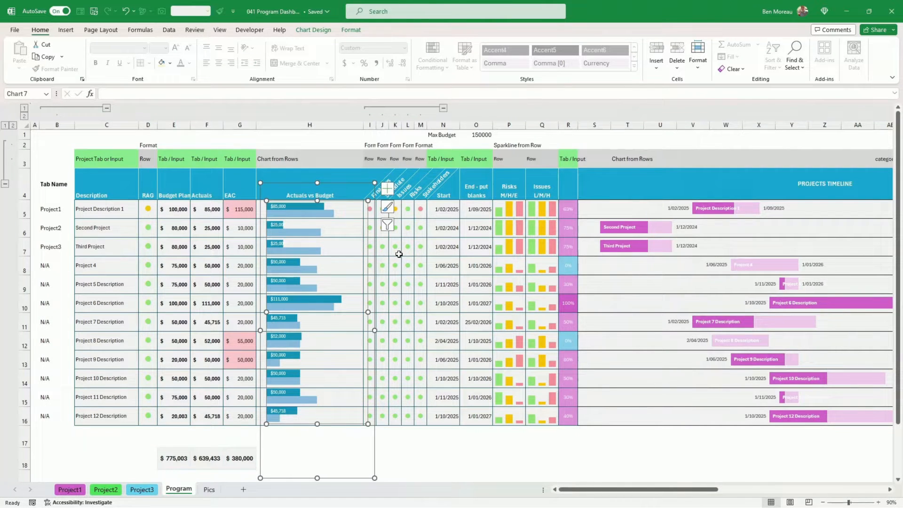
mouse_move(296, 218)
click(762, 404)
click(403, 447)
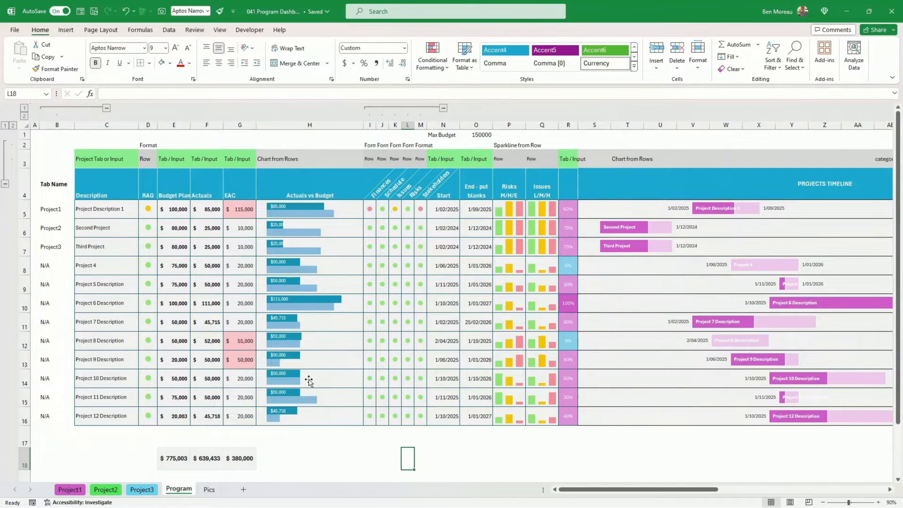
Try shortening the Actuals vs Budget chart, compare its bars with the description rows, and stretch it back to full height.
click(328, 369)
drag(316, 477, 317, 455)
drag(100, 418, 85, 212)
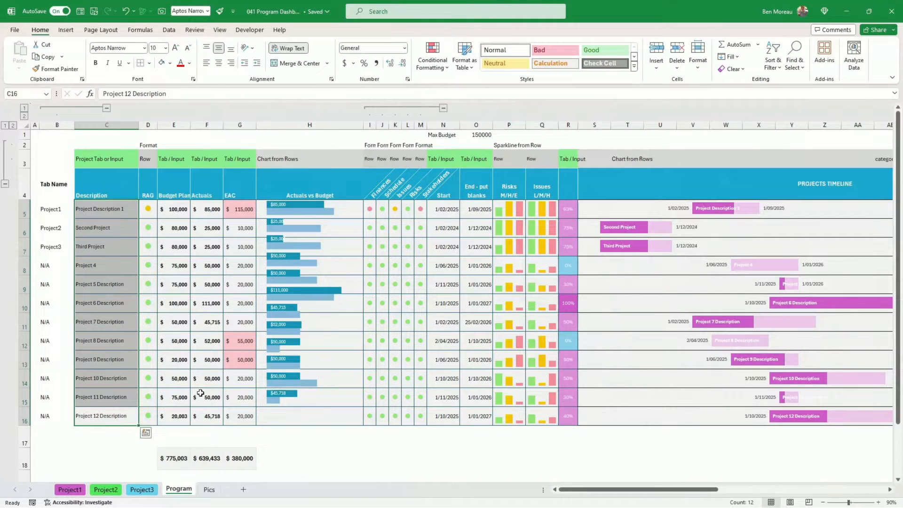
click(336, 329)
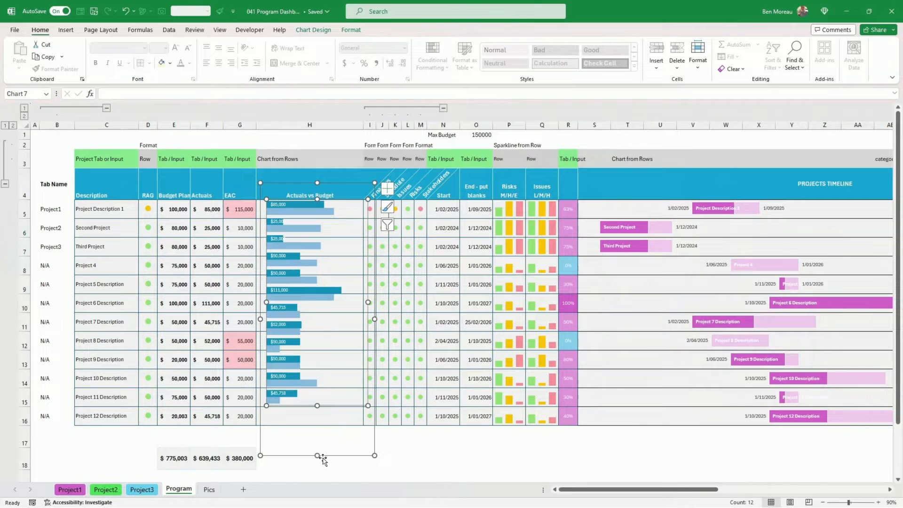
drag(317, 456, 317, 477)
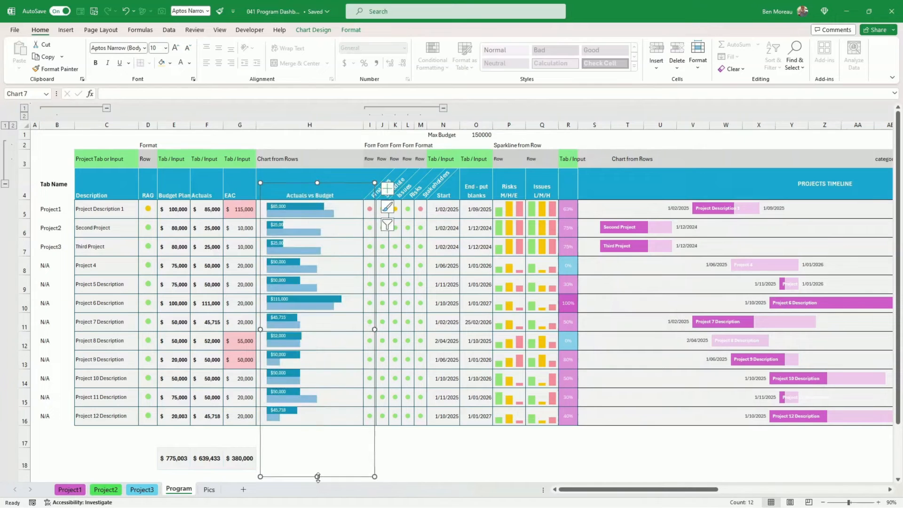
Adjust the lower edges of the Actuals vs Budget chart and its plot area so the bars line up with project rows 5 to 16.
scroll(318, 477, down, 1)
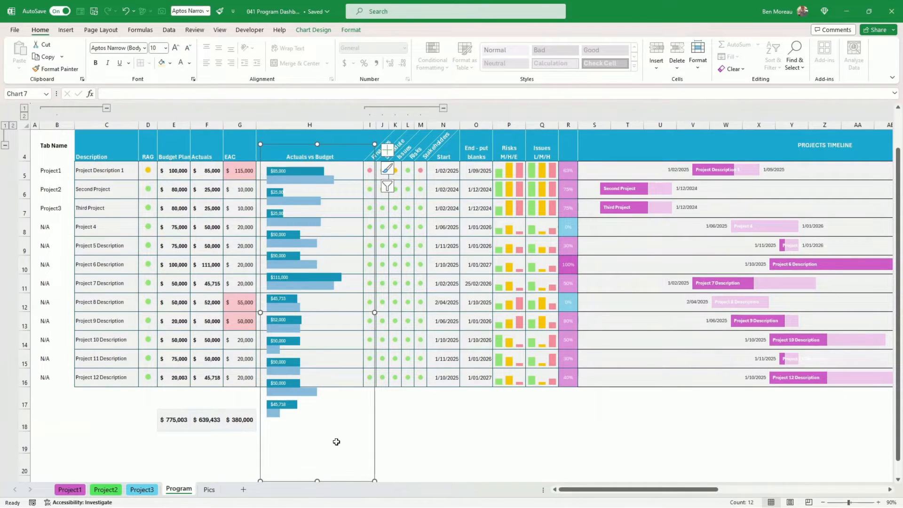
drag(318, 479, 319, 417)
scroll(392, 391, up, 1)
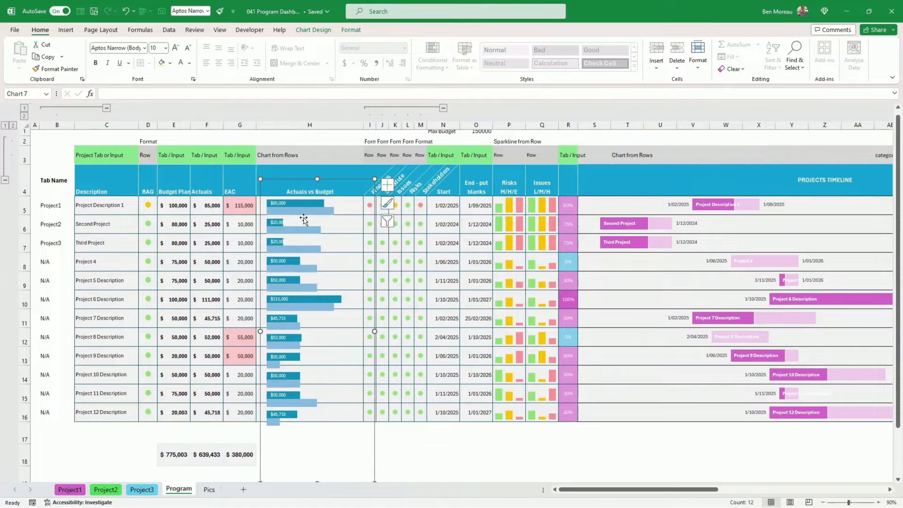
click(405, 435)
click(341, 452)
click(315, 415)
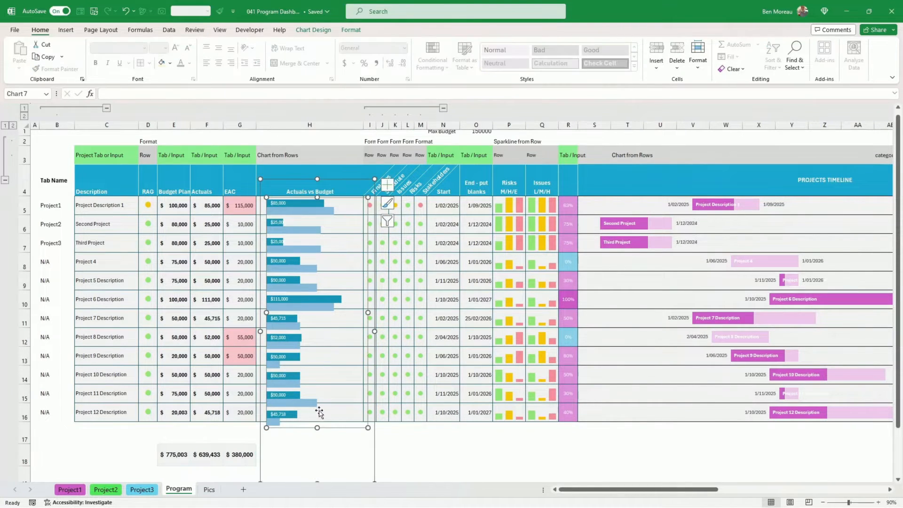
drag(317, 427, 316, 417)
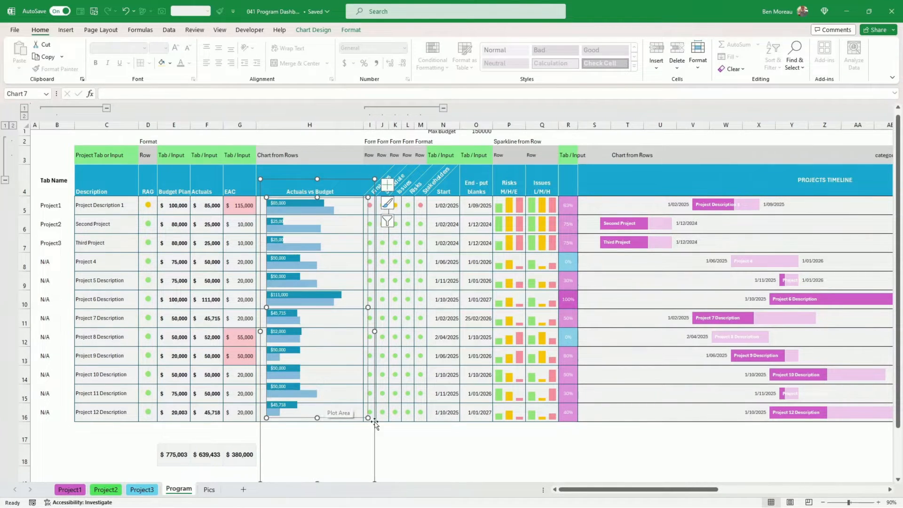
drag(316, 417, 317, 423)
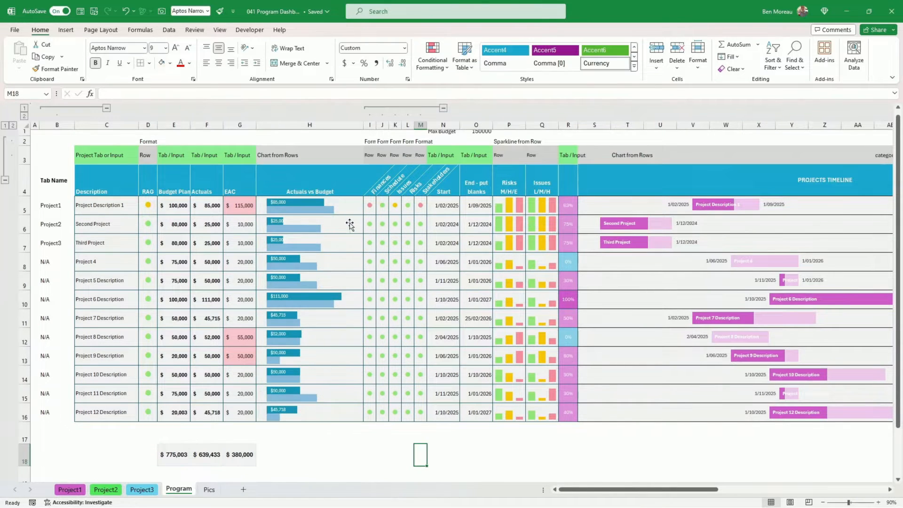
Inspect the source ranges of the Actuals and Budget Planned series in the chart, comparing them with the actuals cell F5.
click(296, 202)
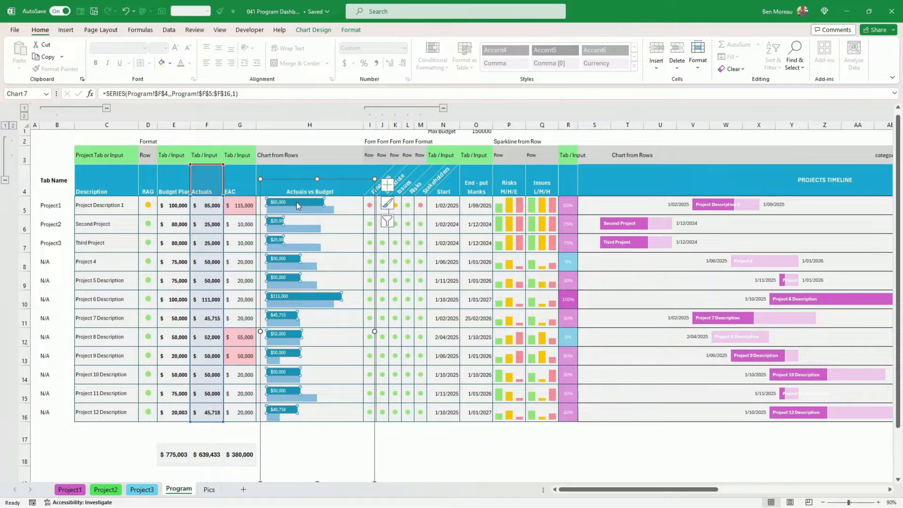
click(203, 205)
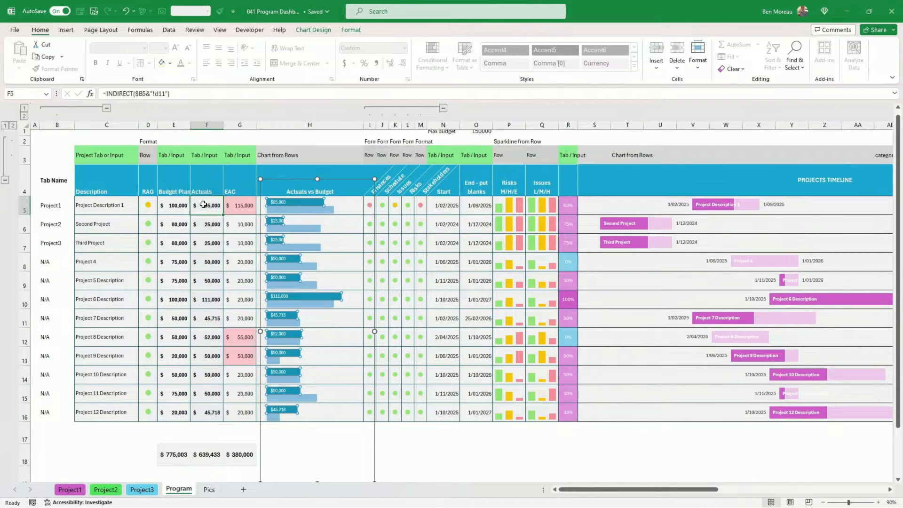
click(284, 210)
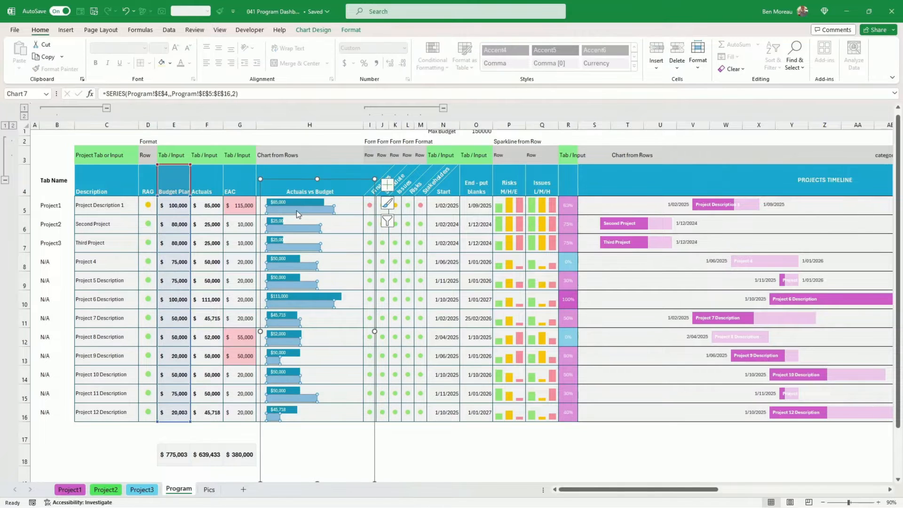
click(210, 203)
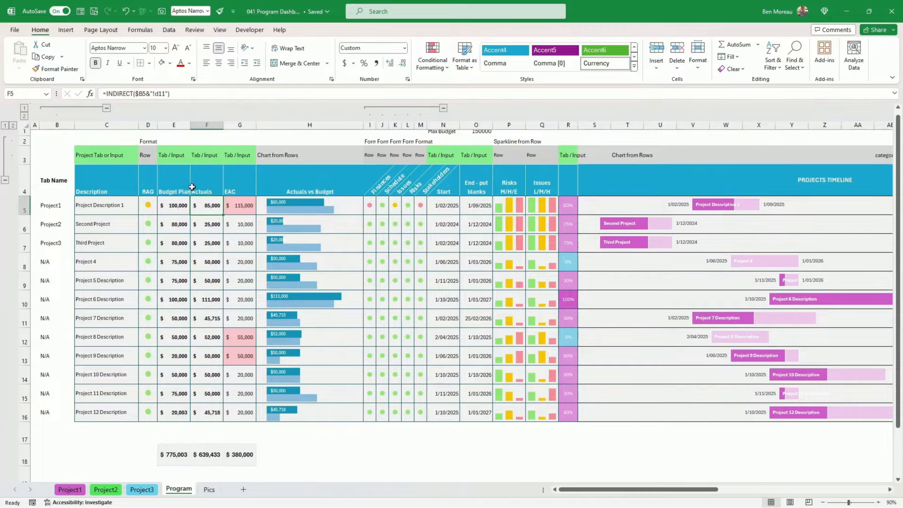
Insert a recommended Clustered Bar chart from the budget and actuals values in E5:F16.
drag(186, 203, 202, 412)
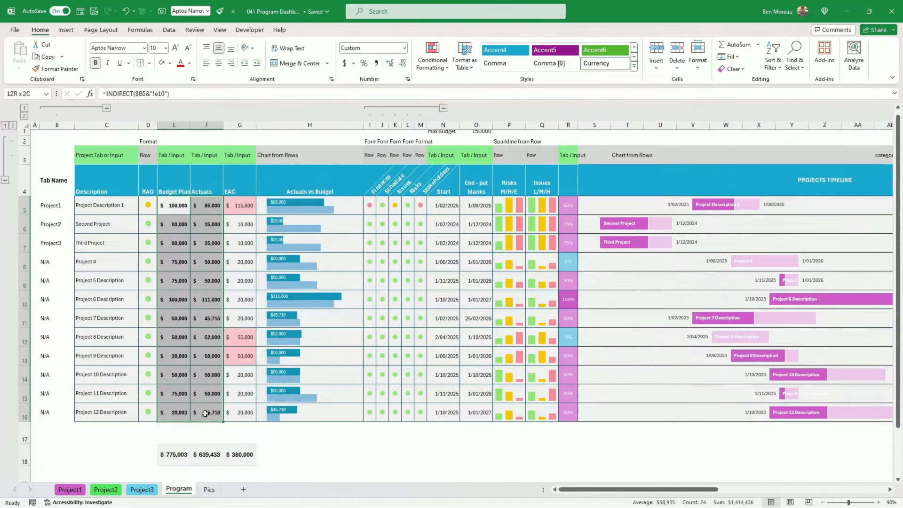
click(66, 30)
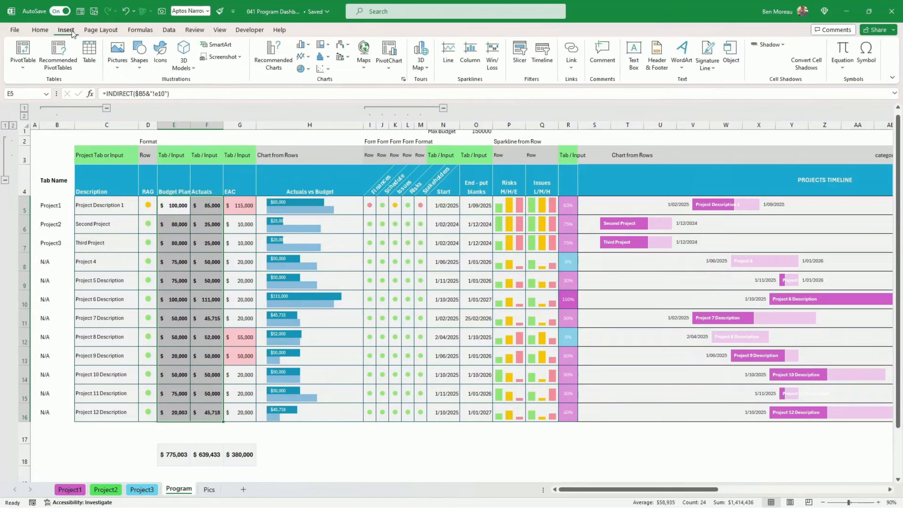
click(271, 57)
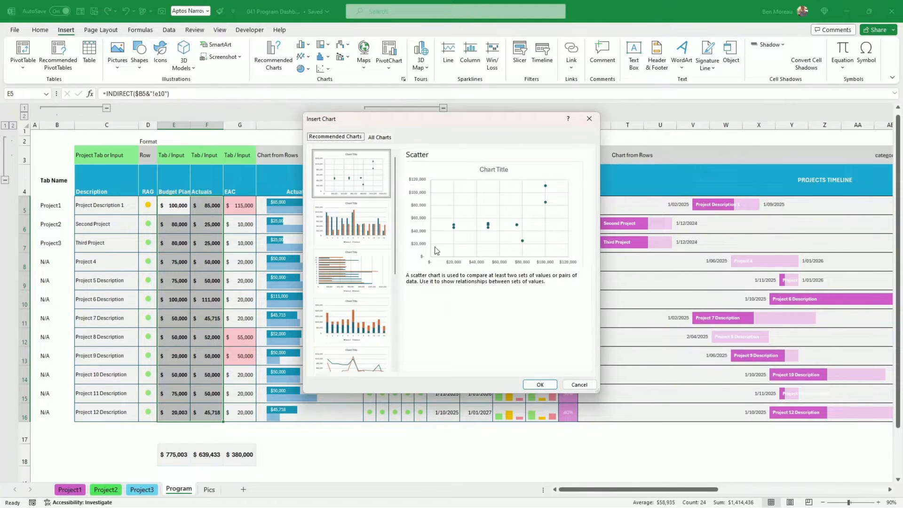
click(349, 270)
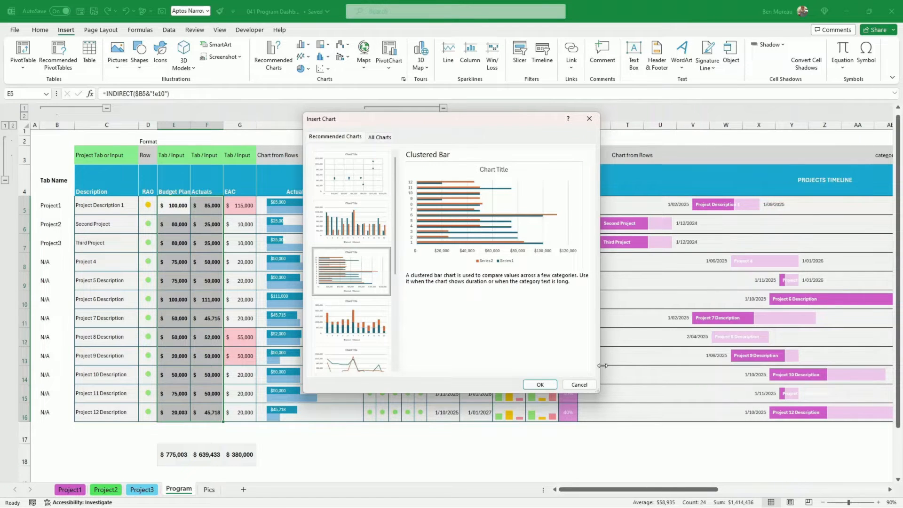
click(539, 384)
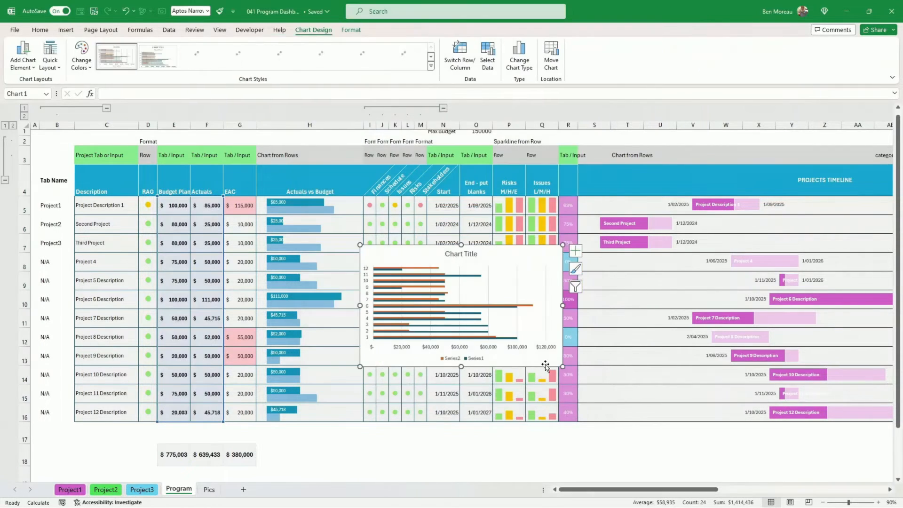
Resize the new clustered bar chart taller and slightly narrower so it spans from the header row down to Project 12.
drag(460, 366, 461, 405)
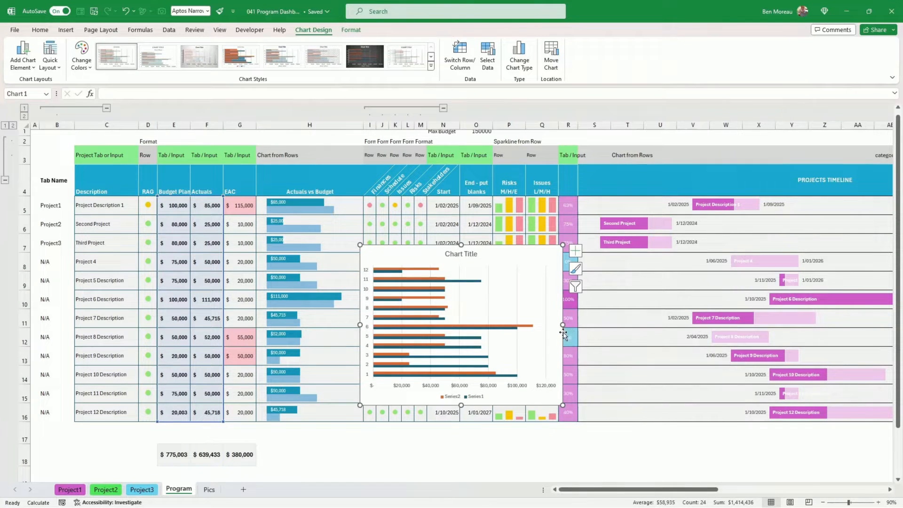
drag(562, 325, 542, 324)
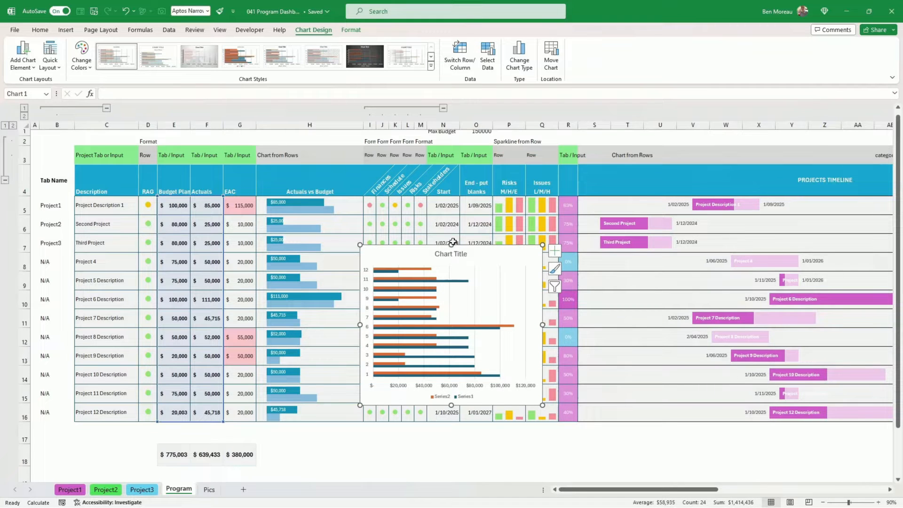
drag(450, 245, 451, 181)
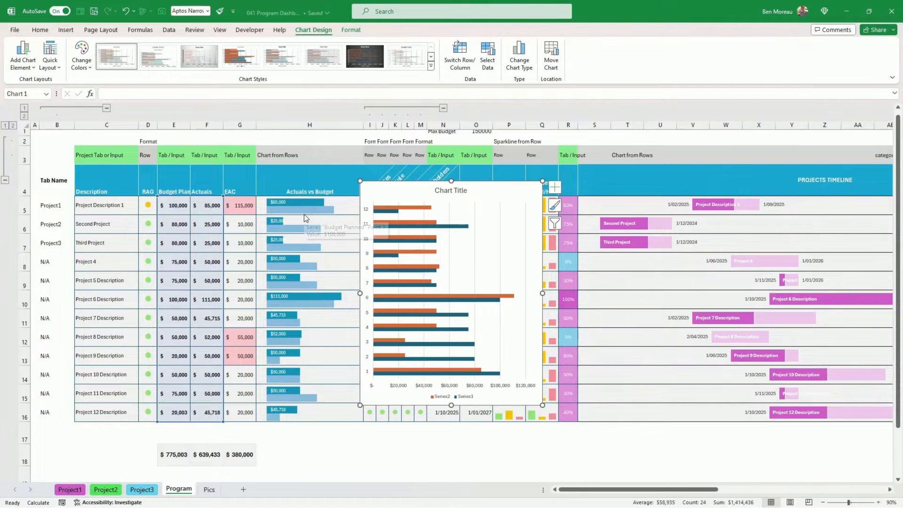
Open the new chart's area formatting and expand its Properties to view how it moves and sizes with cells.
mouse_move(295, 202)
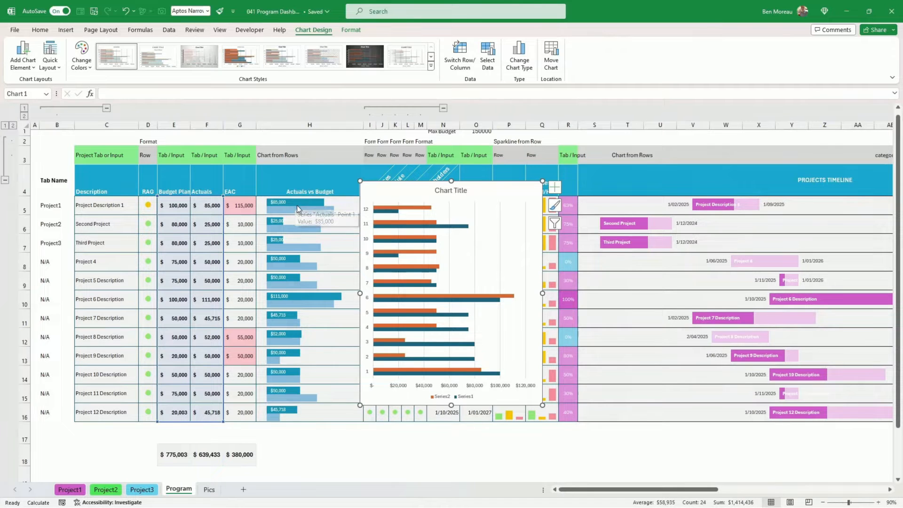
mouse_move(418, 210)
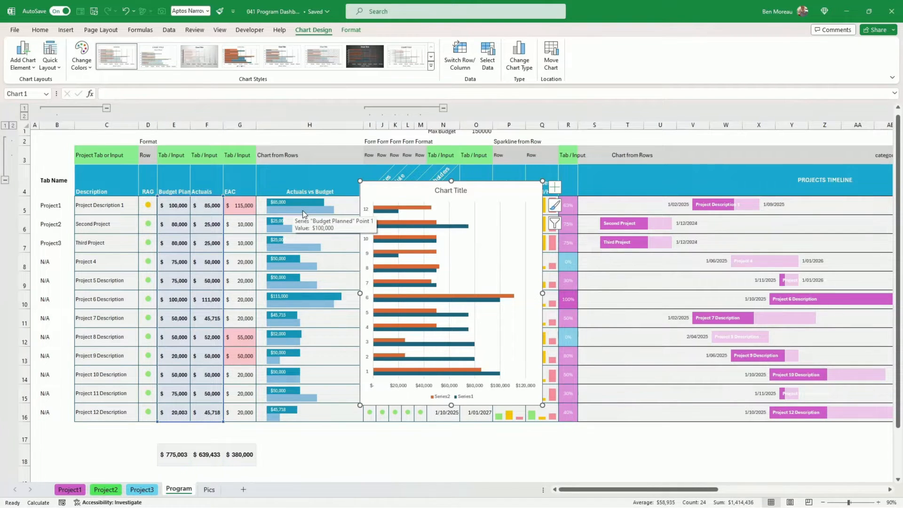
click(461, 251)
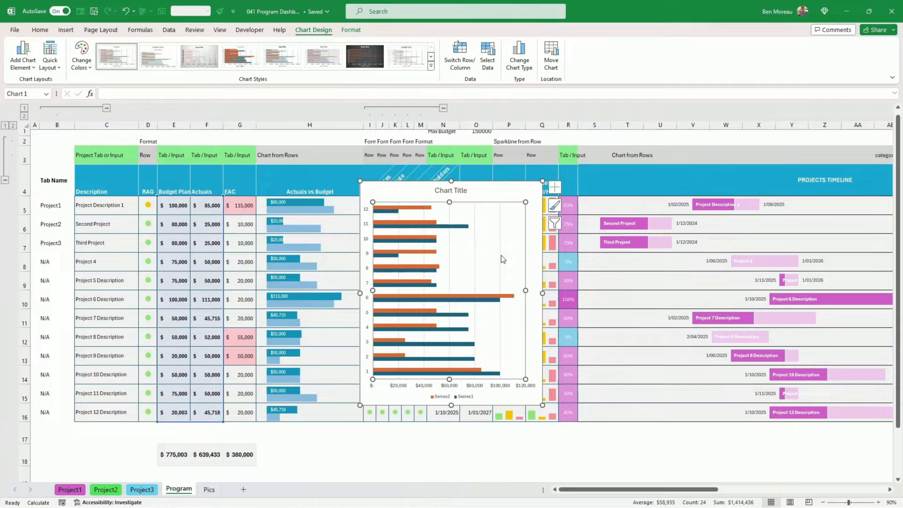
right_click(468, 262)
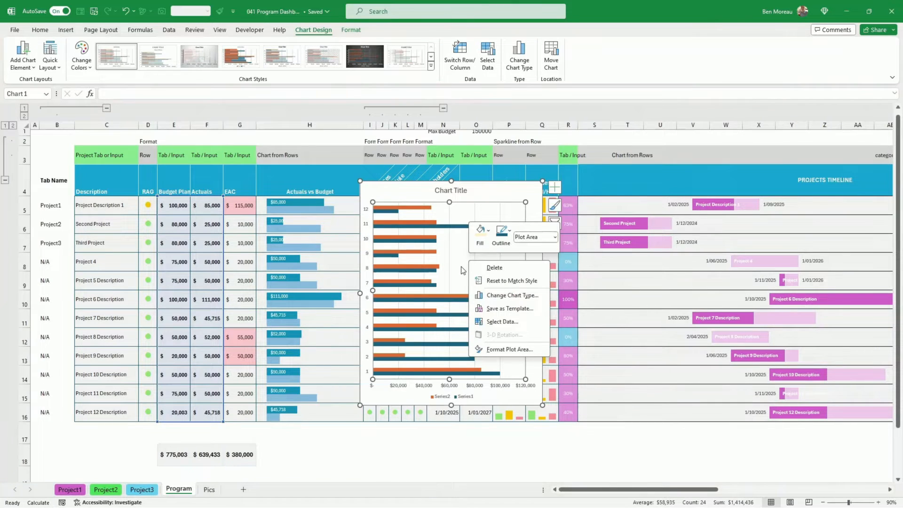
click(458, 402)
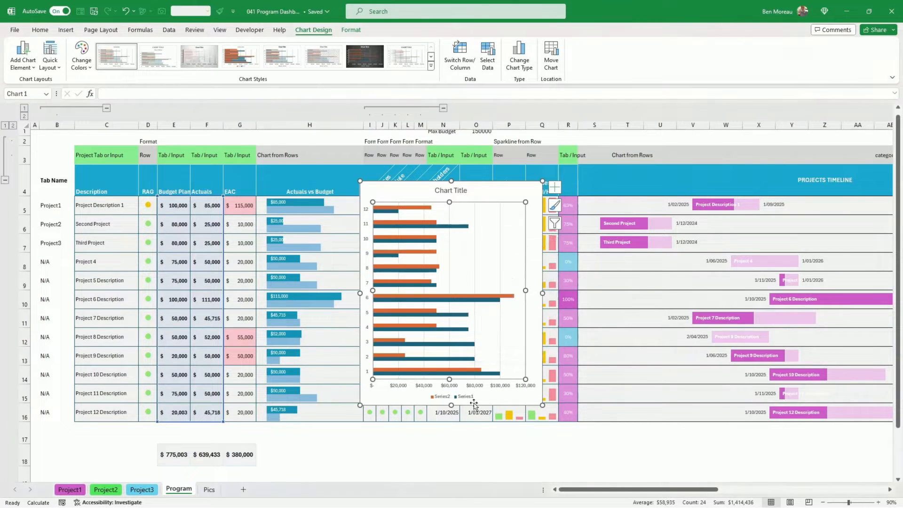
click(474, 402)
click(496, 404)
right_click(496, 403)
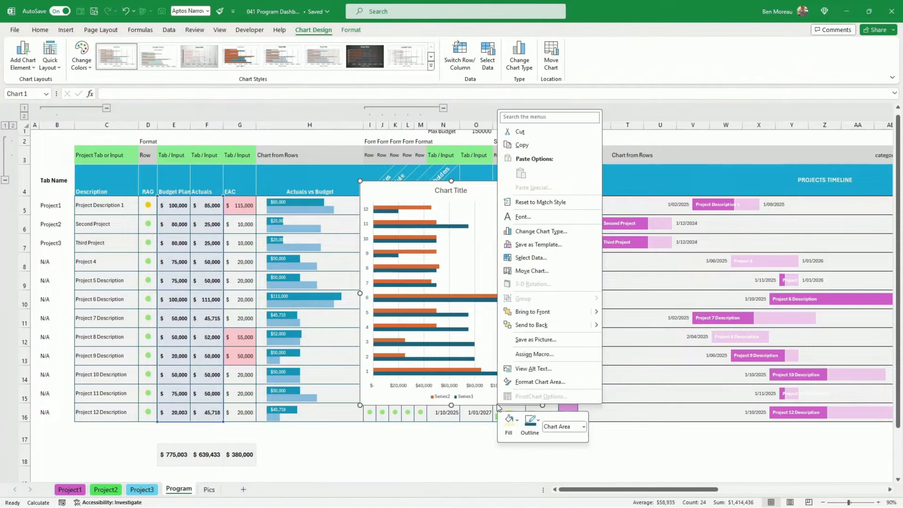
click(564, 373)
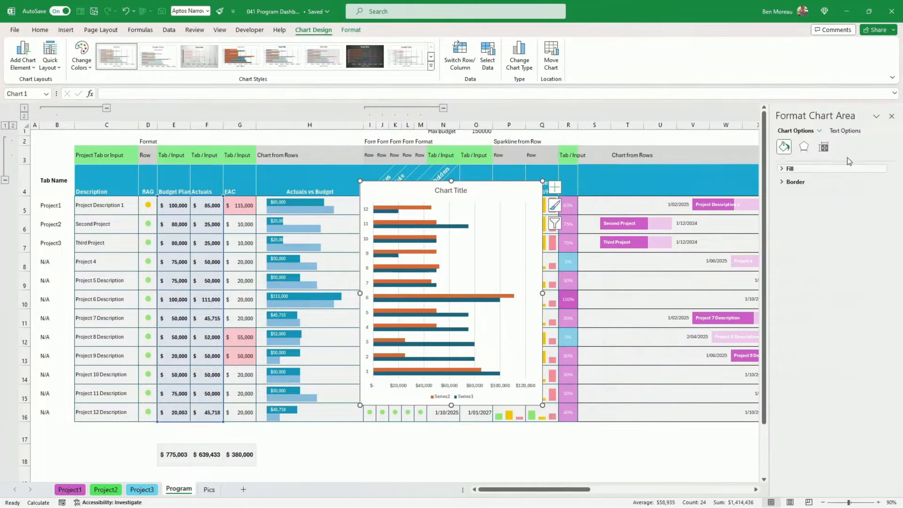
click(803, 146)
click(824, 148)
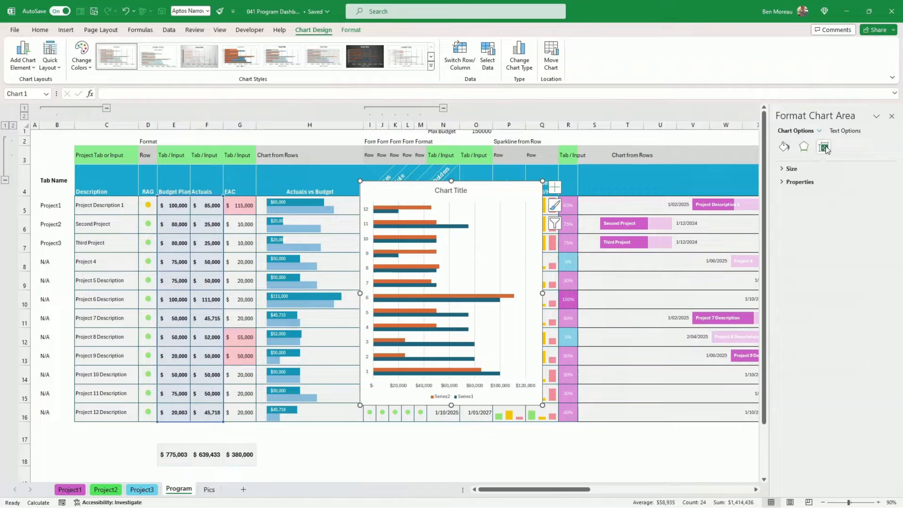
click(782, 183)
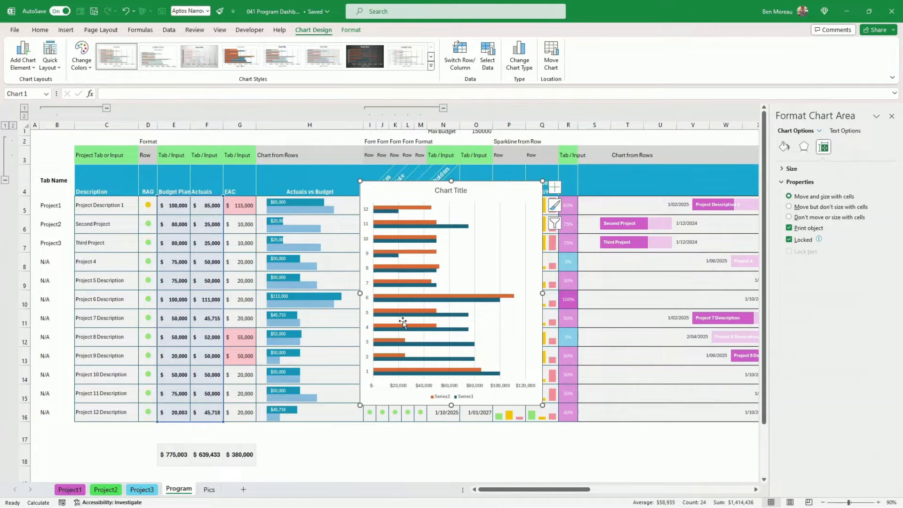
Put the new chart's vertical axis categories in reverse order so project 1 comes first.
click(367, 331)
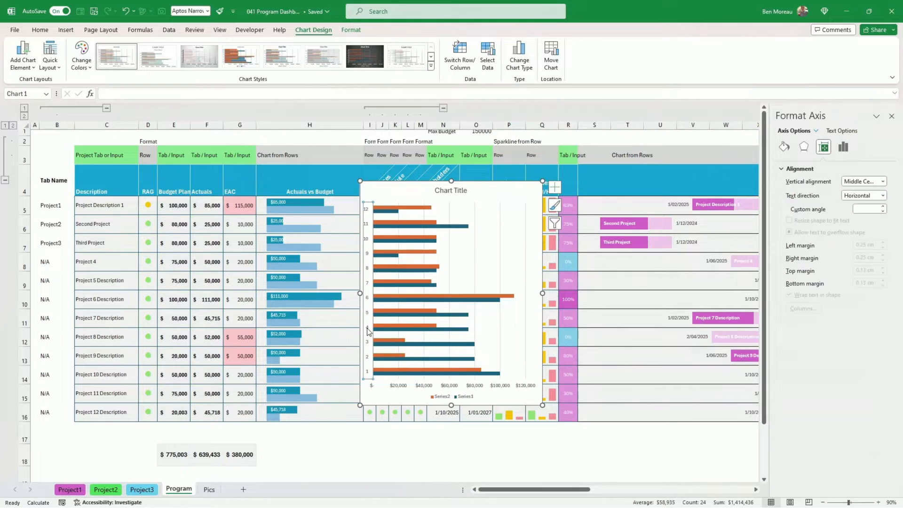
click(843, 147)
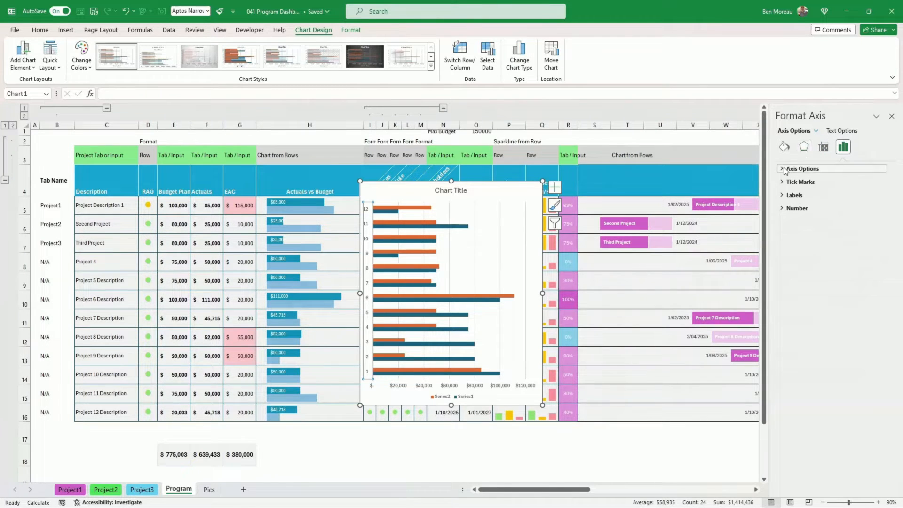
click(784, 169)
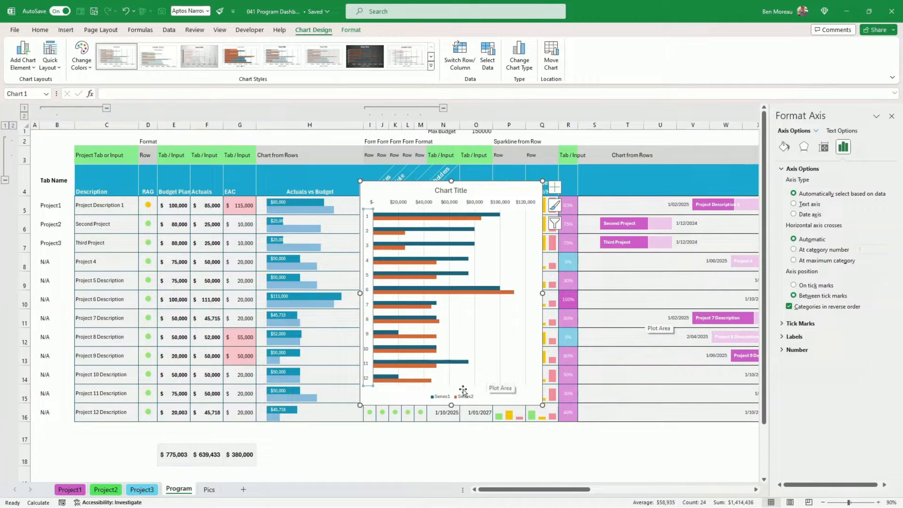
Stretch the new bar chart slightly taller and move Series2 ahead of Series1 in its data source.
drag(451, 405, 452, 416)
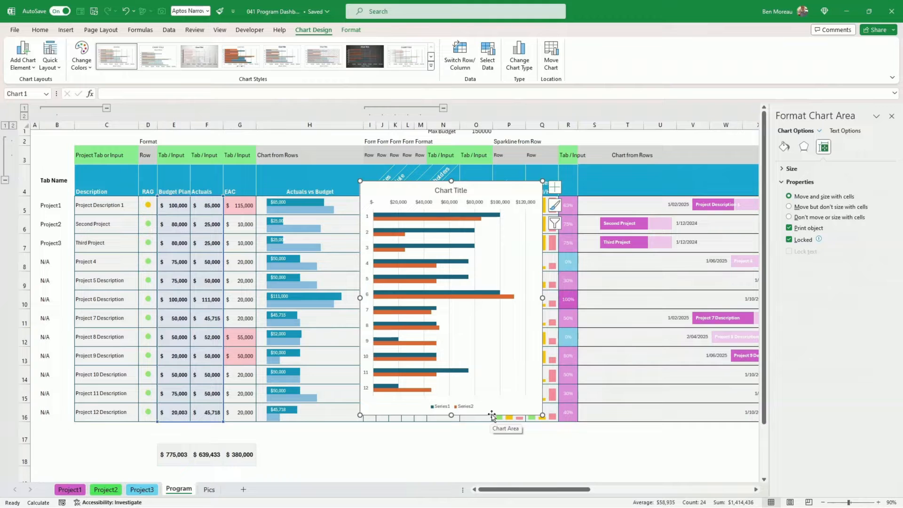
click(479, 358)
click(487, 350)
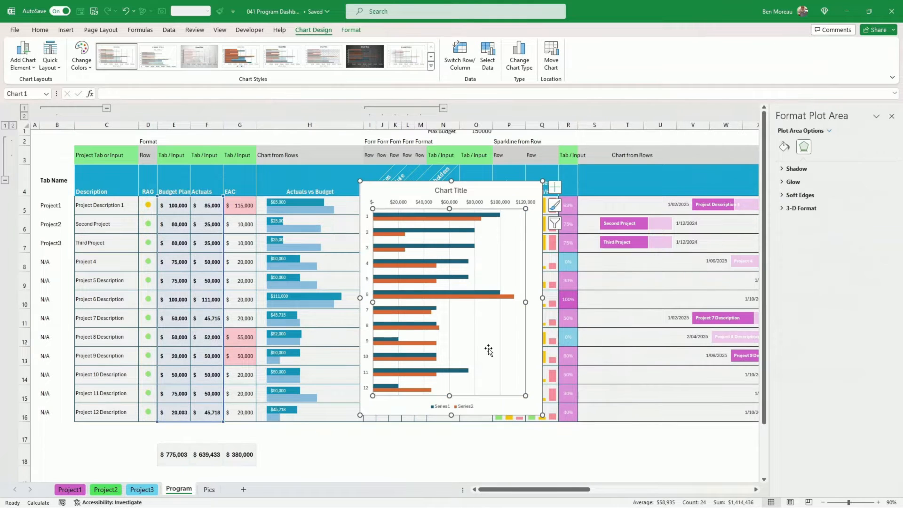
right_click(489, 351)
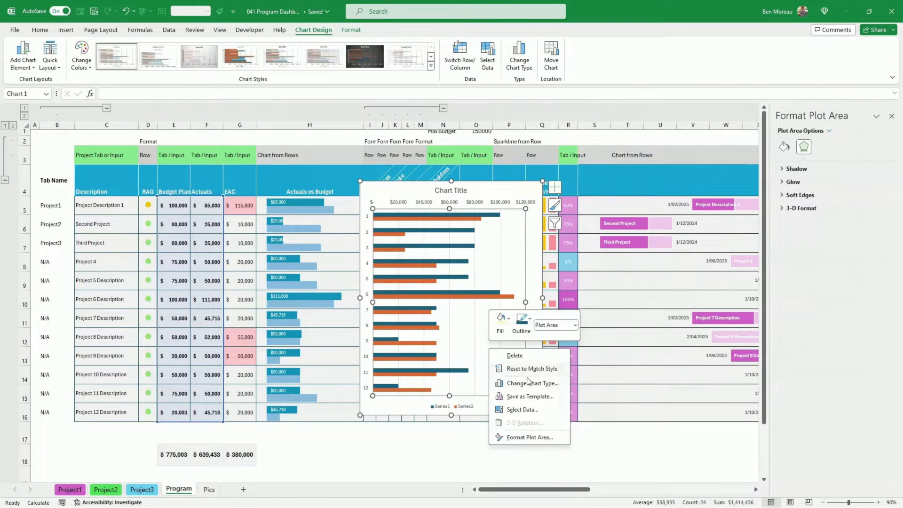
click(523, 410)
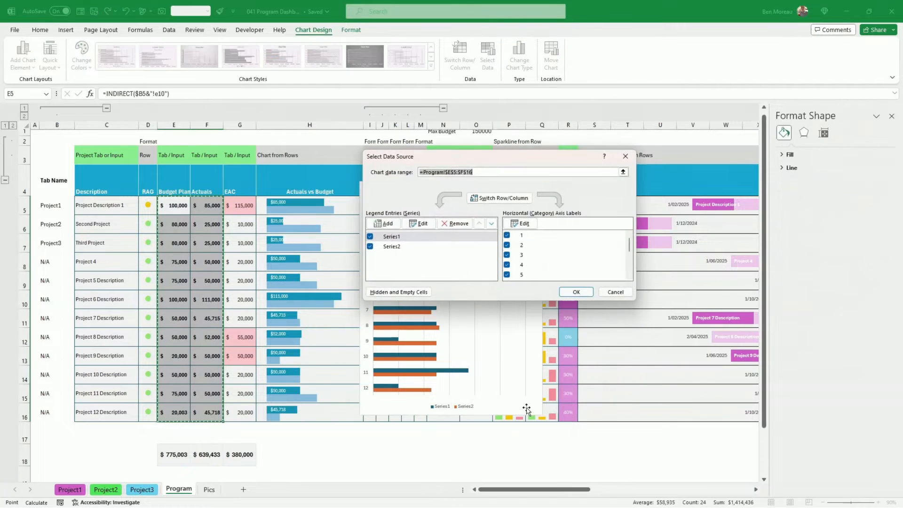
click(441, 249)
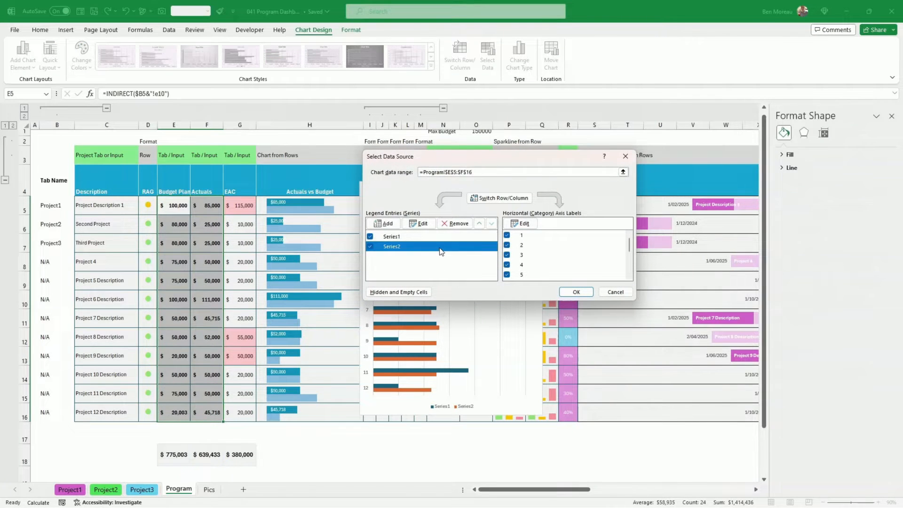
click(479, 224)
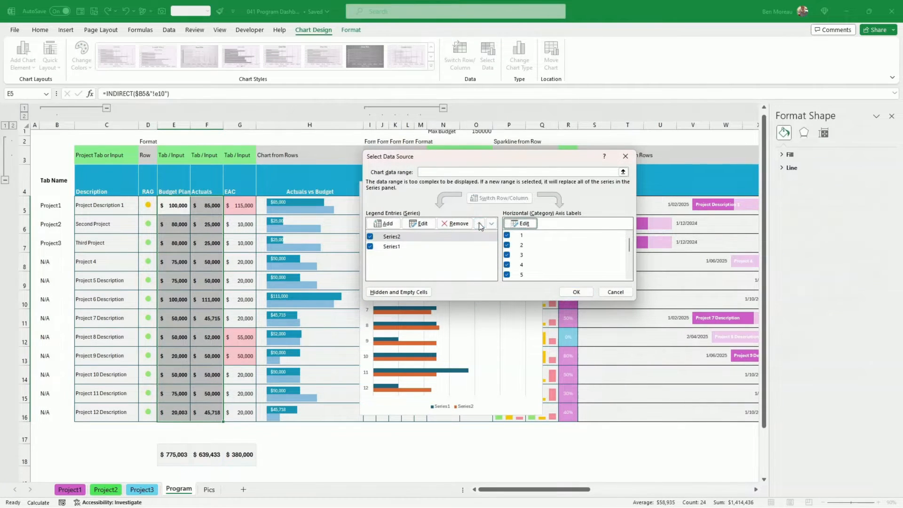
click(574, 292)
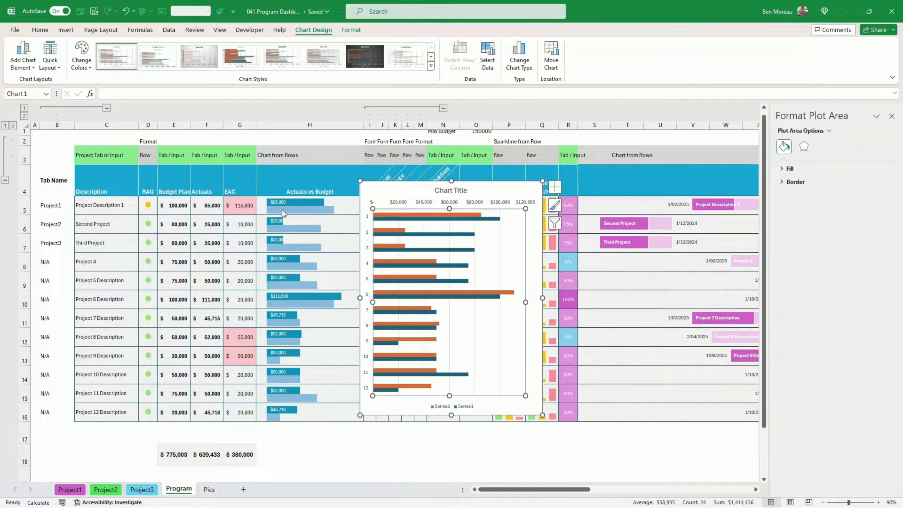
Narrow the new chart's plot area and extend the chart's lower edge past the Project 12 row.
mouse_move(430, 217)
drag(525, 302, 482, 302)
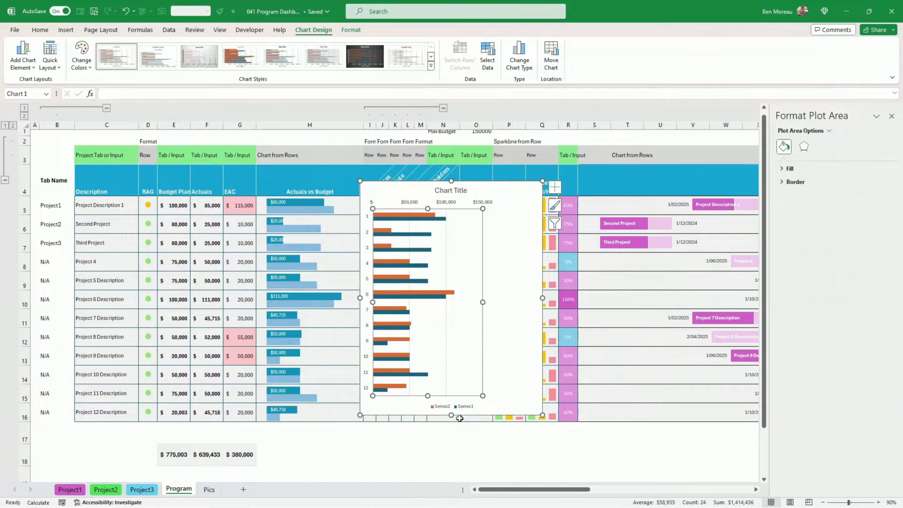
drag(452, 416, 451, 440)
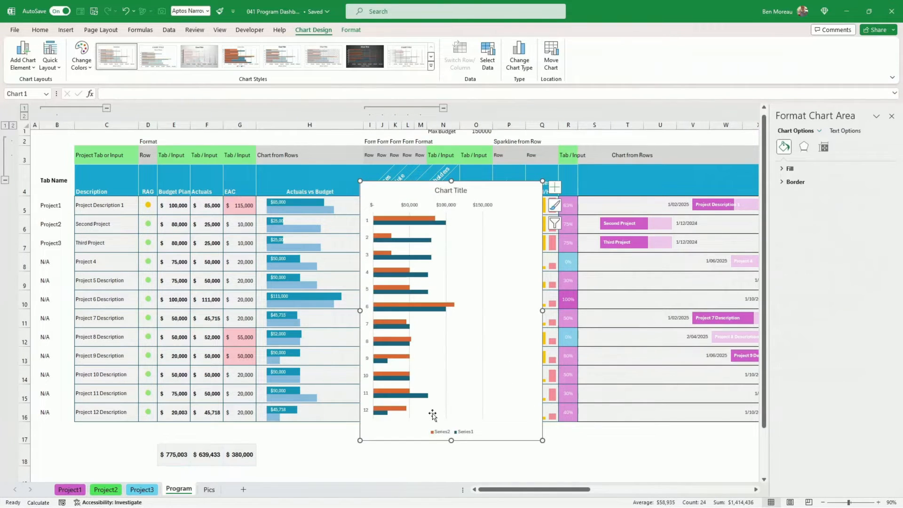
Set the new chart's series overlap to 6% and its gap width to 50%.
click(385, 402)
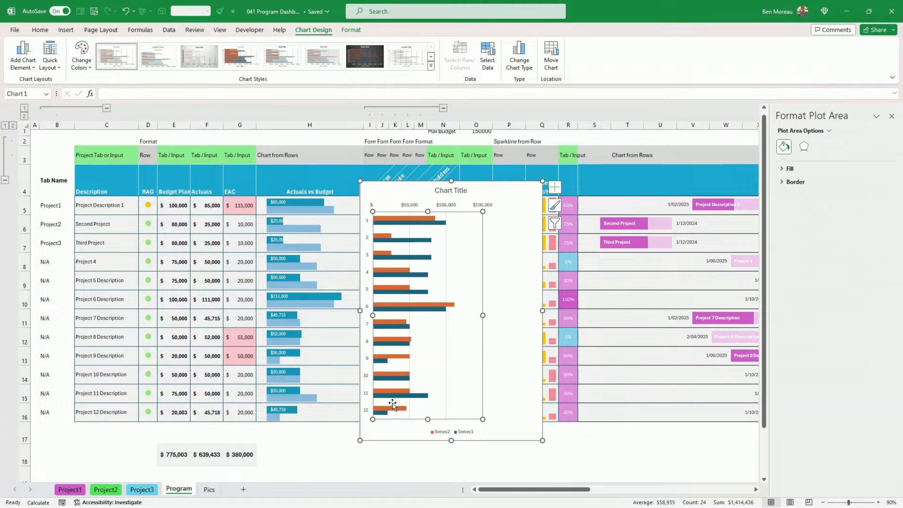
right_click(384, 405)
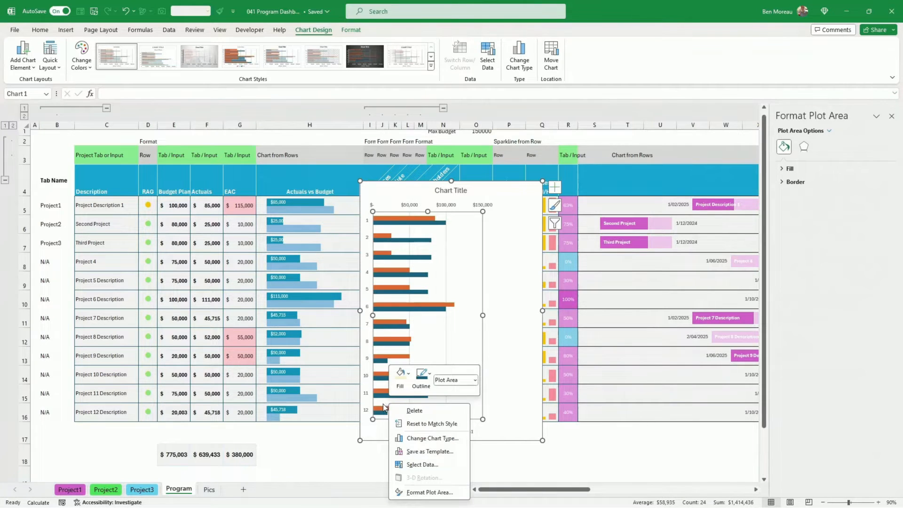
click(431, 492)
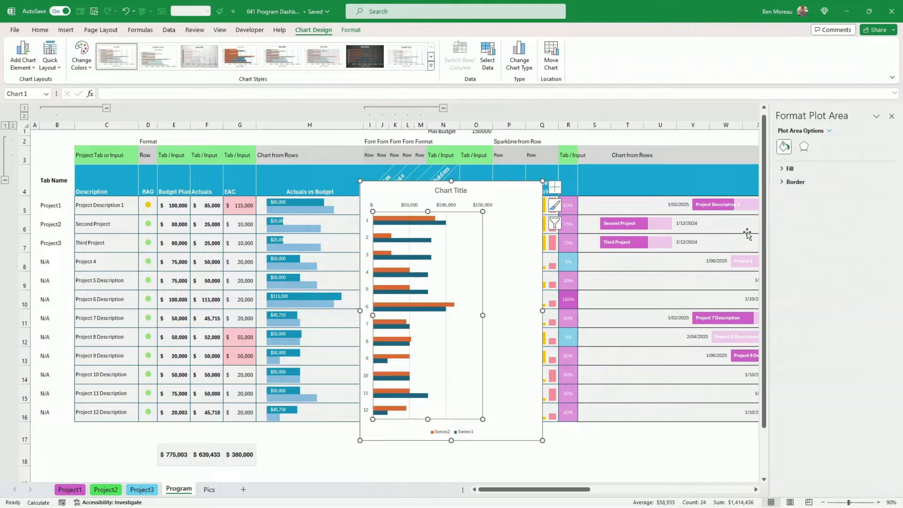
click(394, 343)
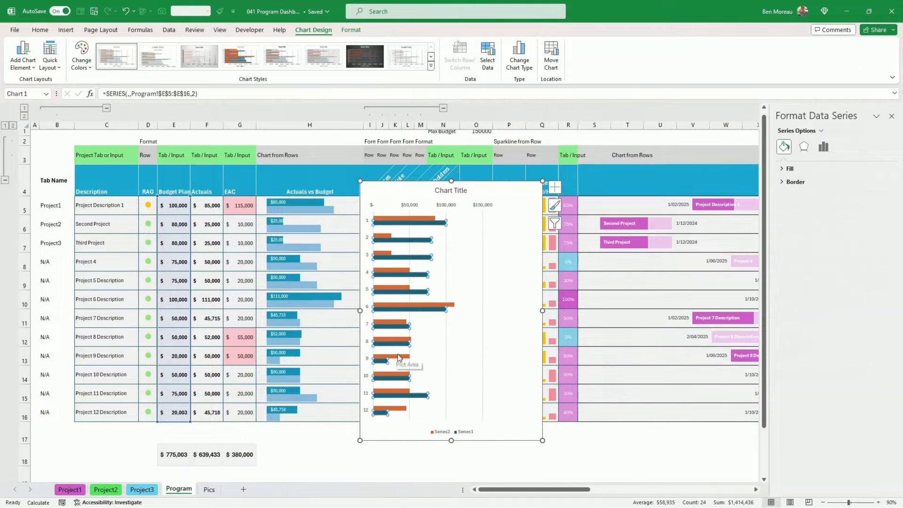
click(824, 147)
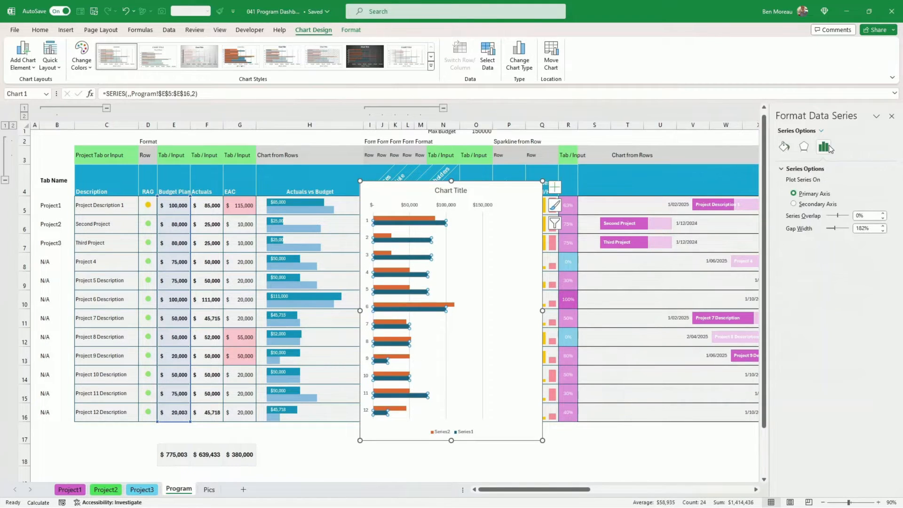
click(883, 213)
click(882, 231)
drag(871, 230, 859, 231)
text(50)
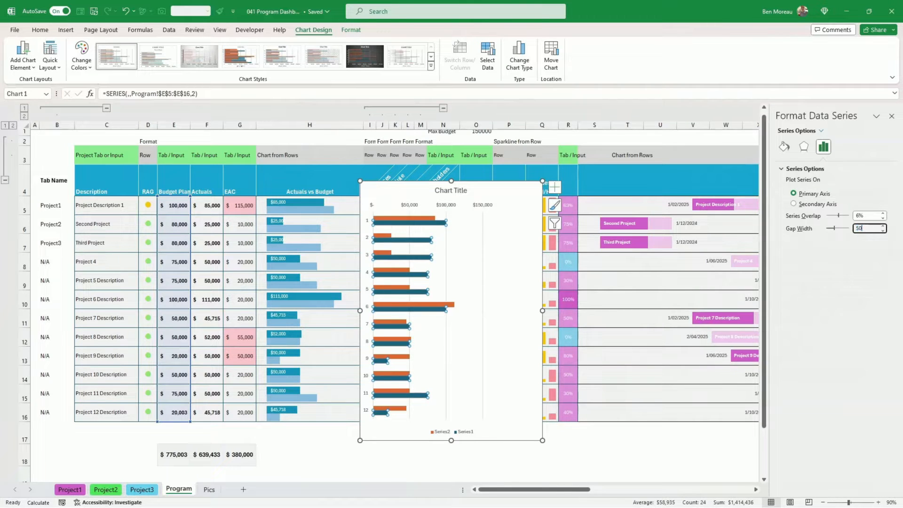
key(Return)
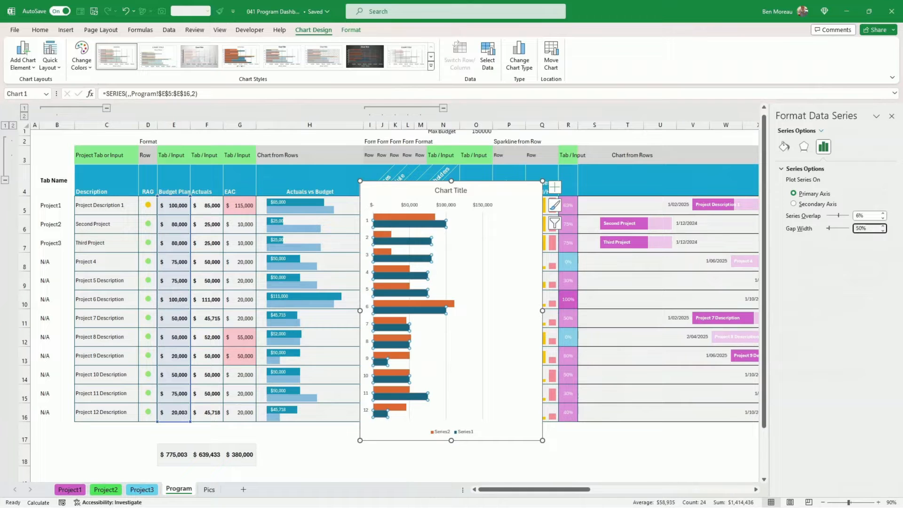
Delete the new practice bar chart from the Program sheet.
click(491, 441)
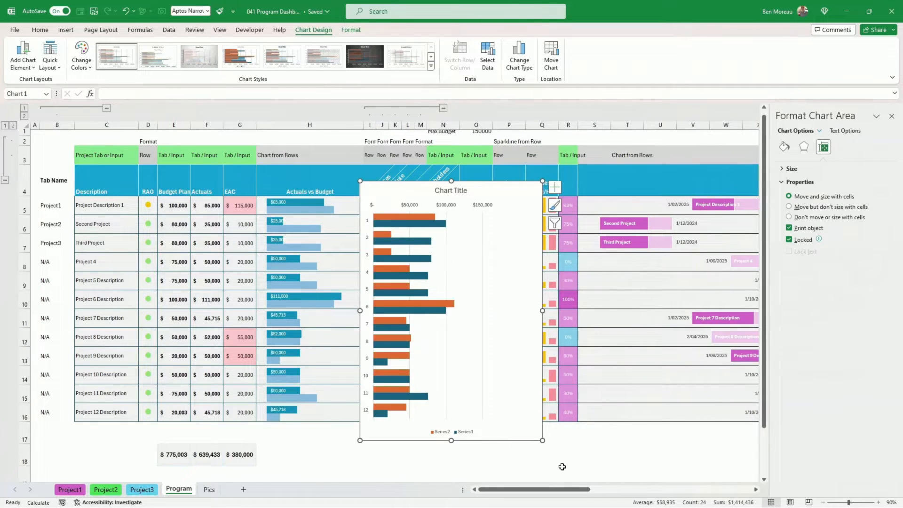
key(Delete)
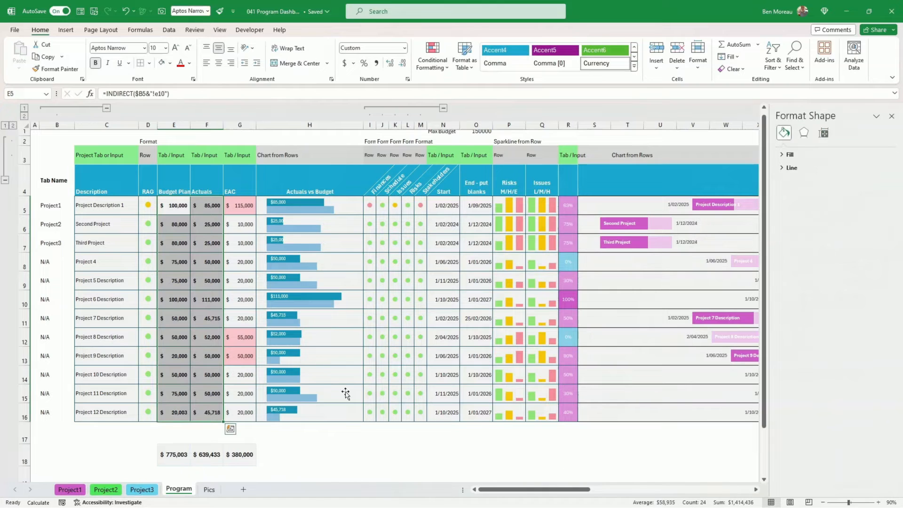
key(ctrl+z)
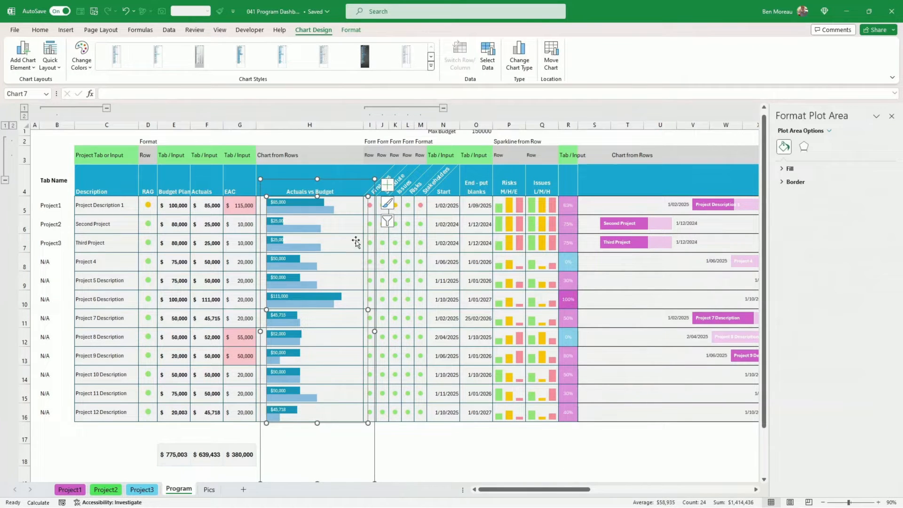
Inspect the data labels and Actuals series of the original Actuals vs Budget chart, then deselect the chart.
click(283, 203)
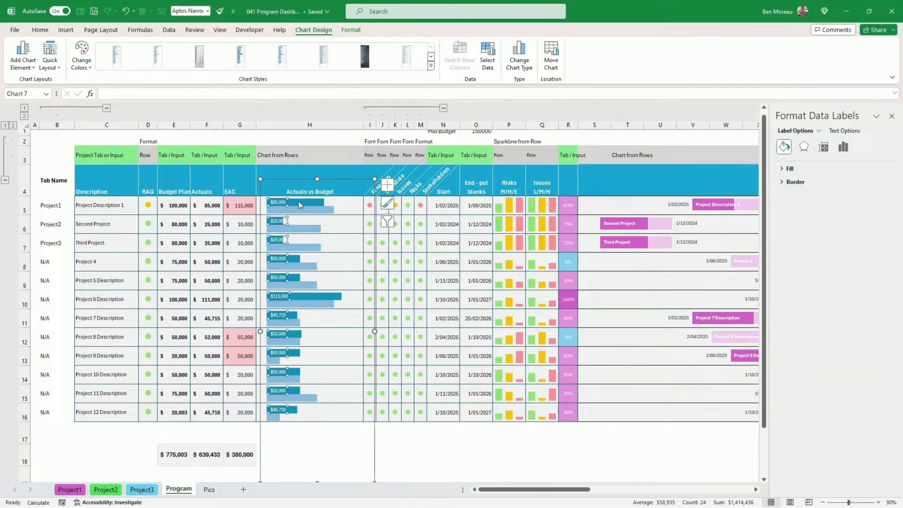
right_click(302, 205)
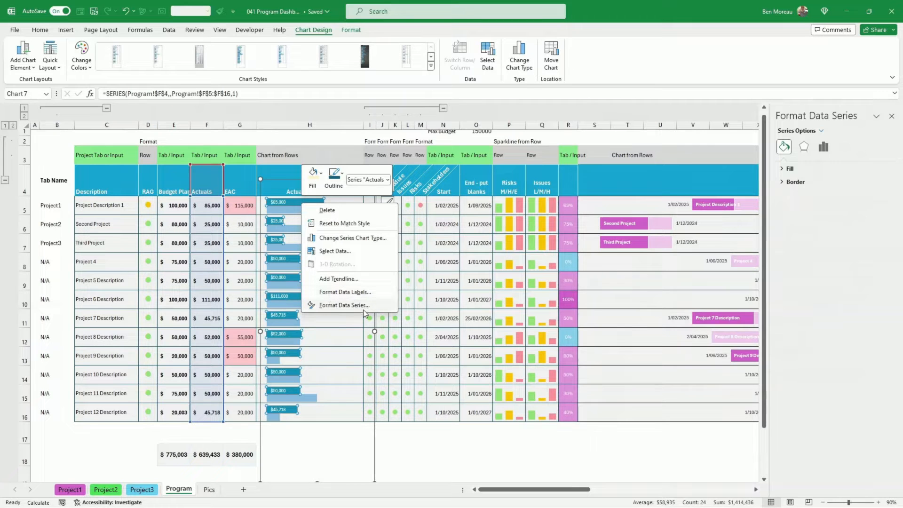
key(Escape)
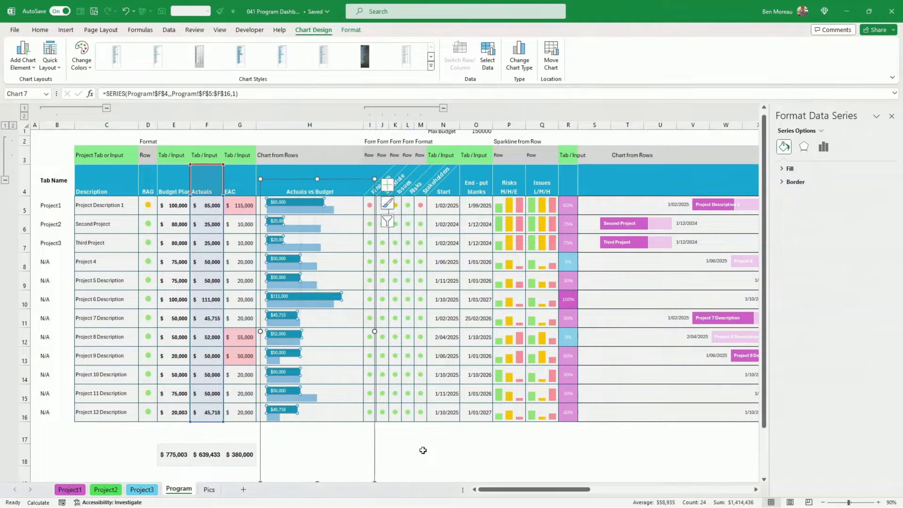
click(408, 452)
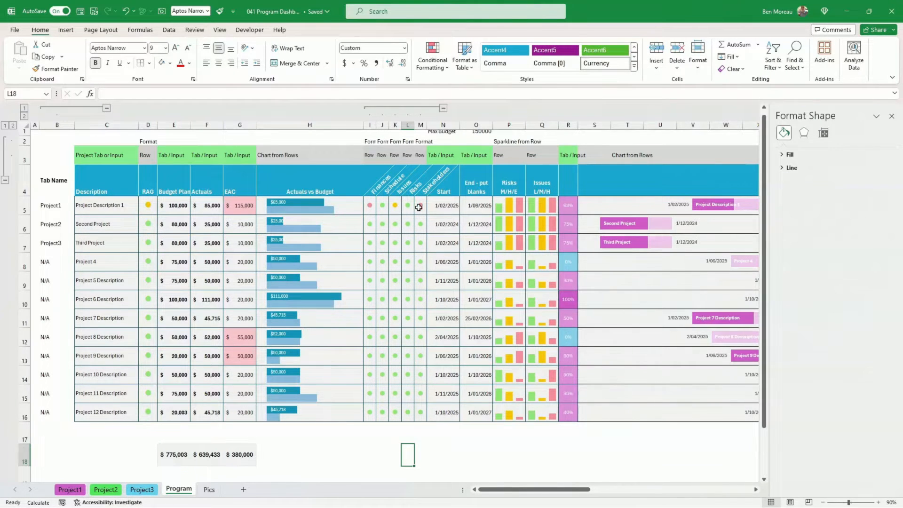
Apply the light green theme font colour to the Webdings status dots in I5:M16.
drag(420, 205, 370, 206)
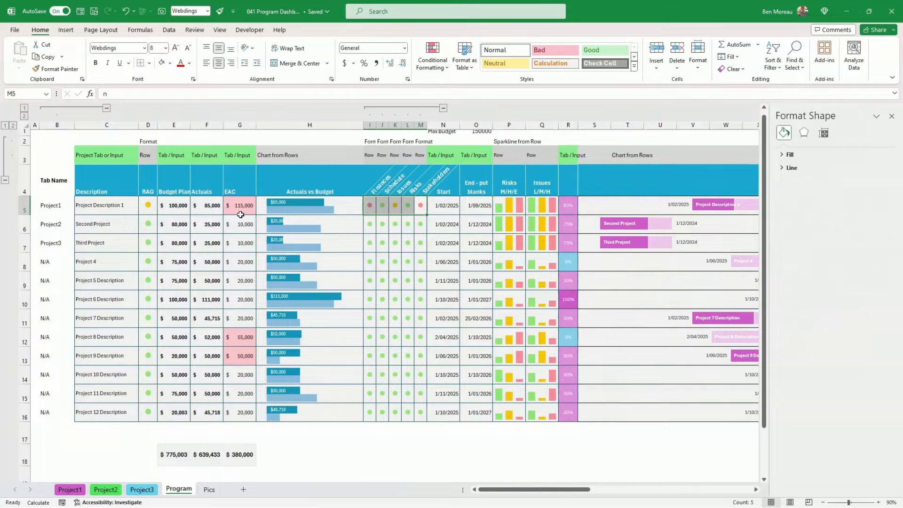
click(149, 204)
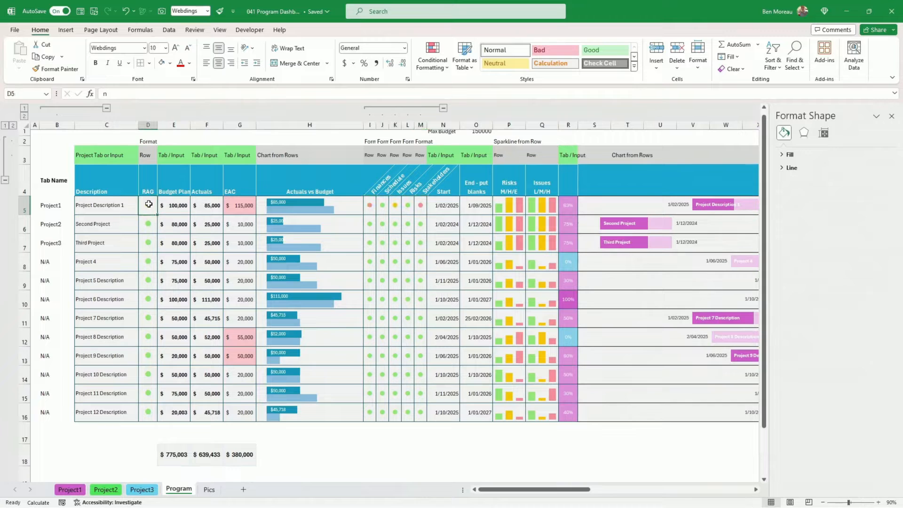
click(371, 206)
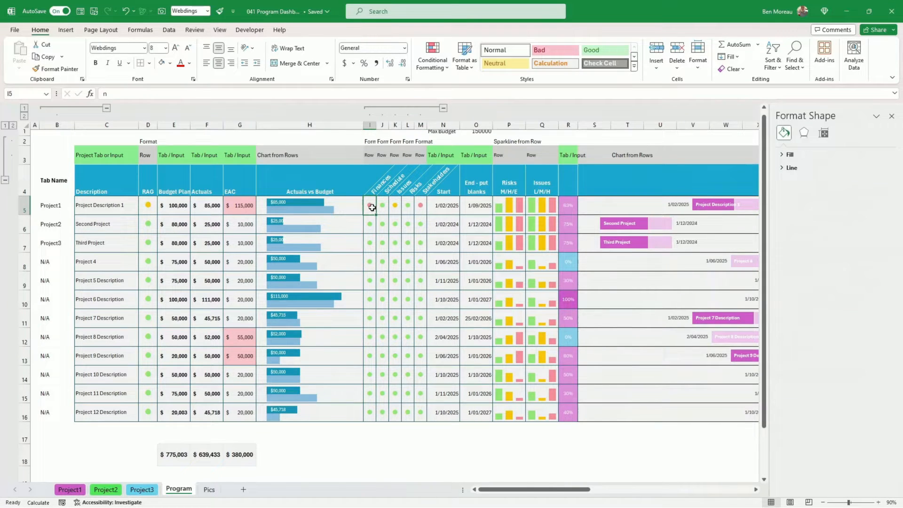
drag(370, 206, 418, 414)
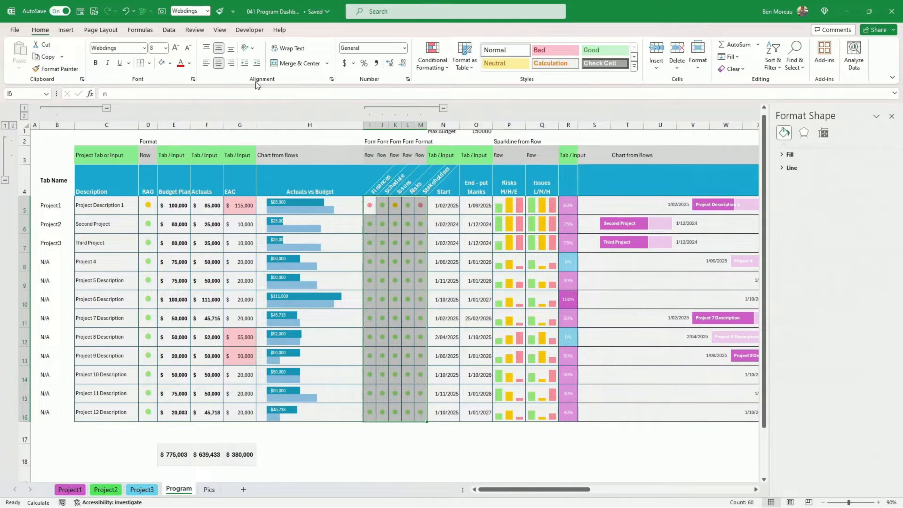
click(189, 63)
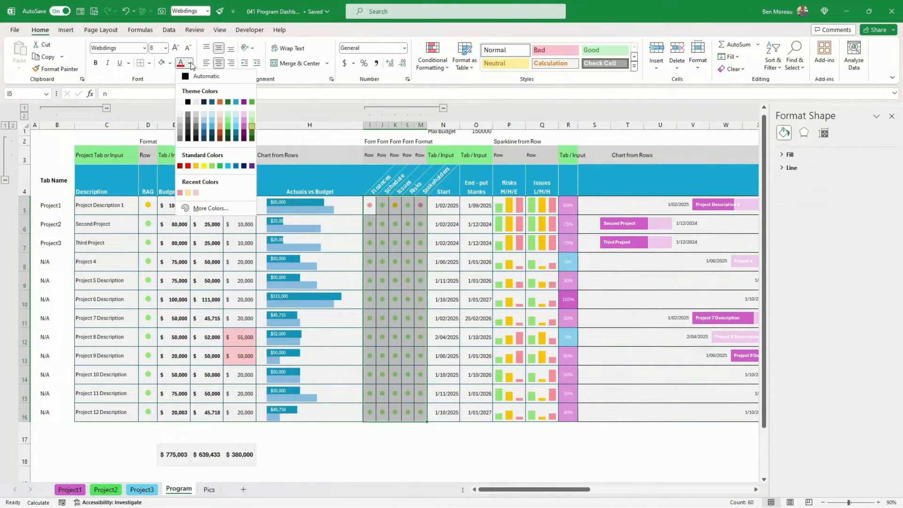
click(252, 125)
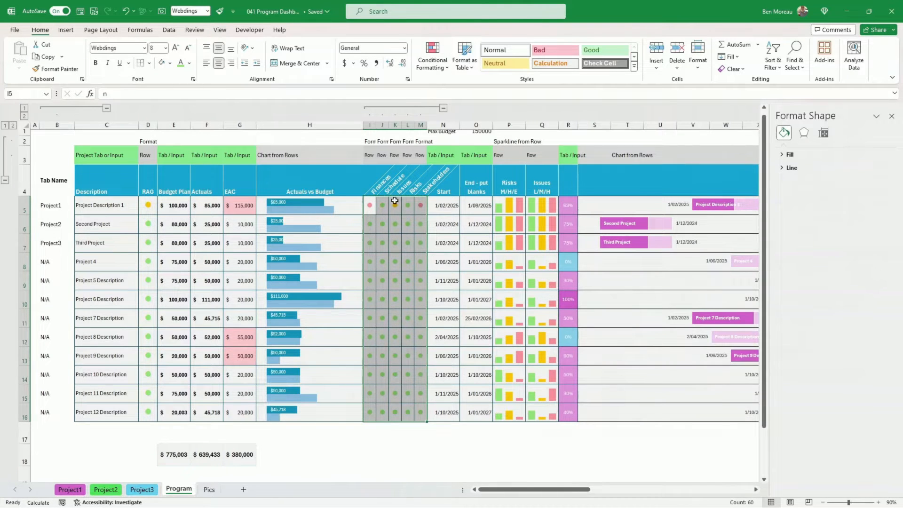
Open the conditional formatting rules for cell I5 and inspect the formula of the "red" rule.
click(370, 207)
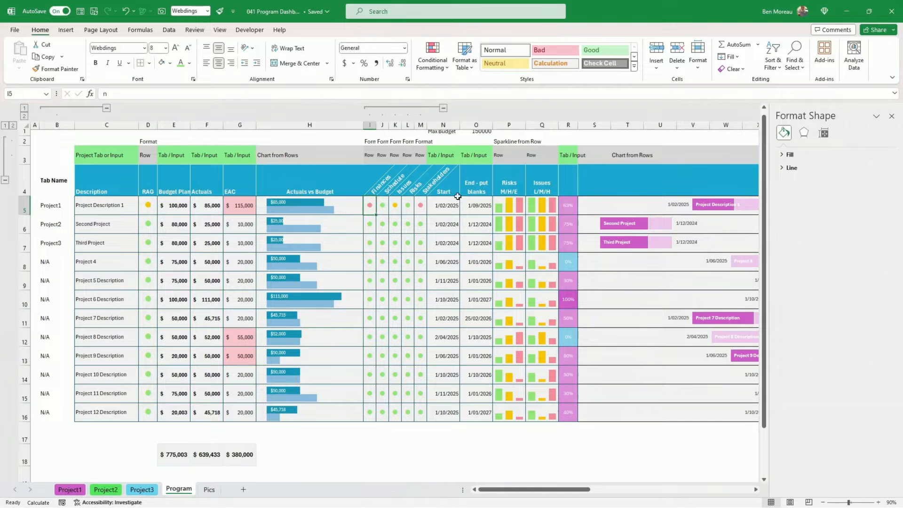
click(433, 55)
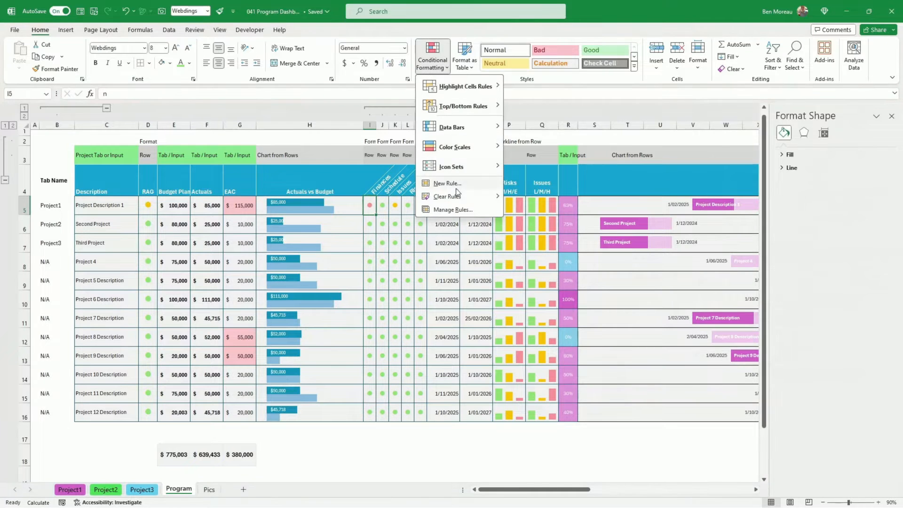
click(454, 209)
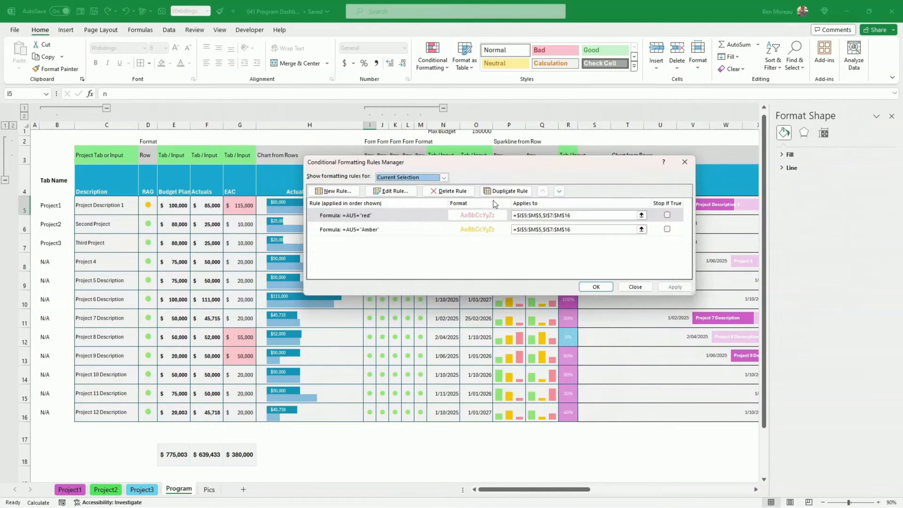
drag(505, 163, 498, 247)
click(392, 300)
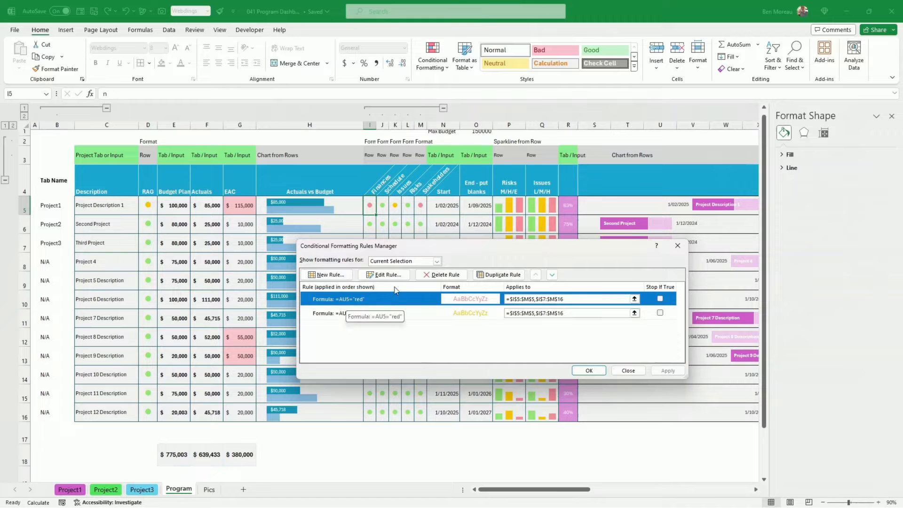
click(382, 274)
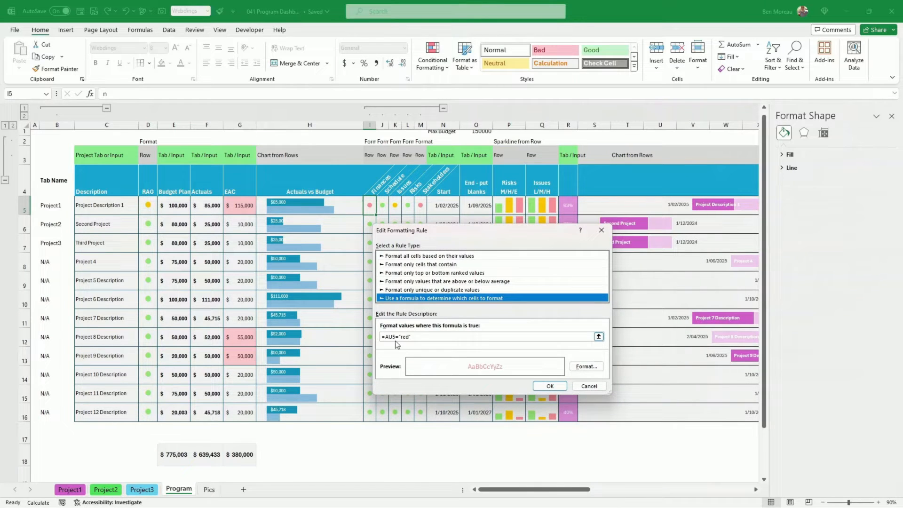
click(550, 385)
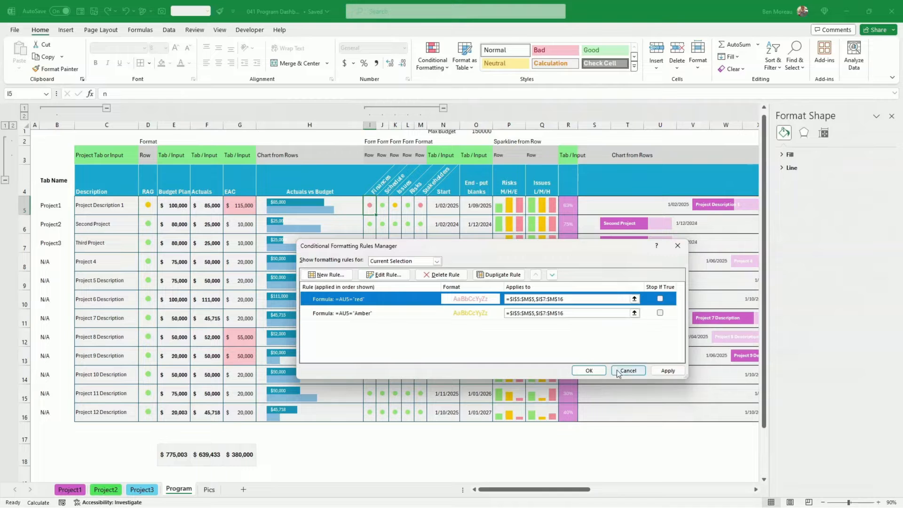
Check the "Amber" rule, close the rules manager and view the RAG source values in columns AT to AY.
click(458, 314)
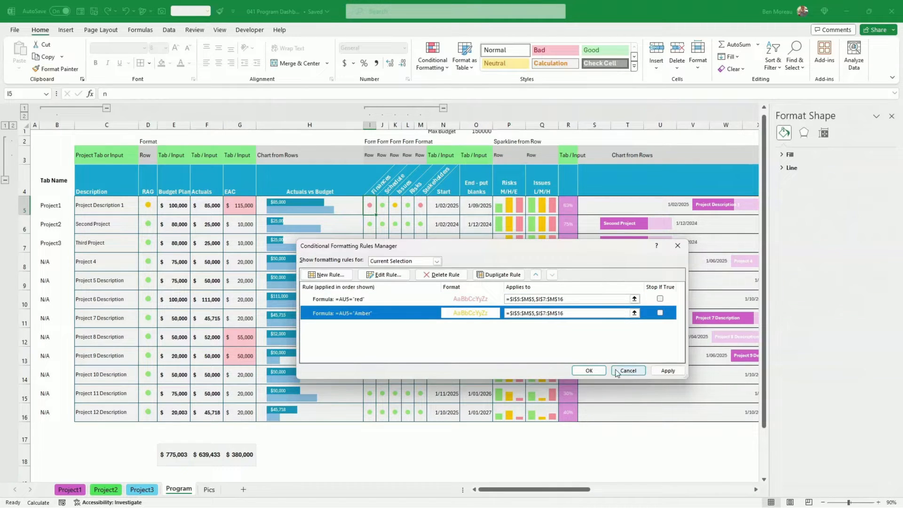
click(588, 370)
drag(545, 485, 701, 491)
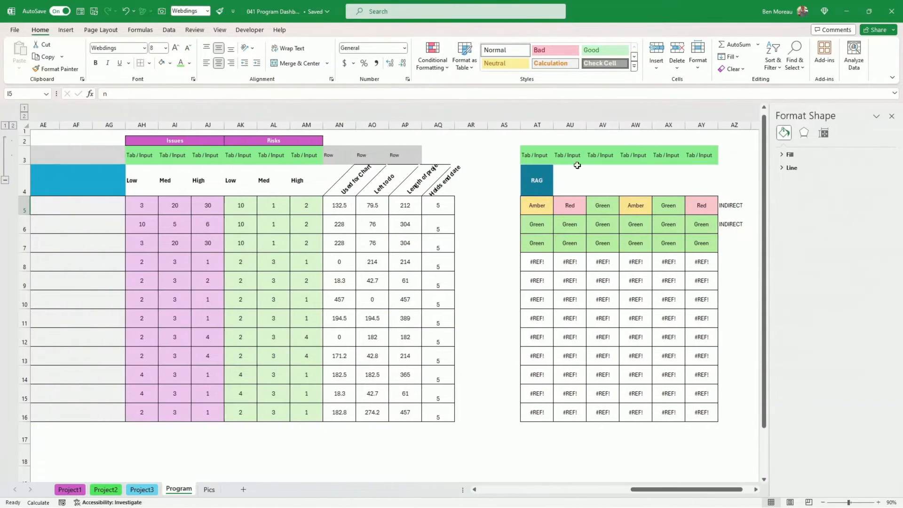
Inspect the INDIRECT formulas in the RAG breakdown cells AU5:AY7 on the Program sheet.
click(574, 205)
drag(572, 206, 703, 240)
click(700, 232)
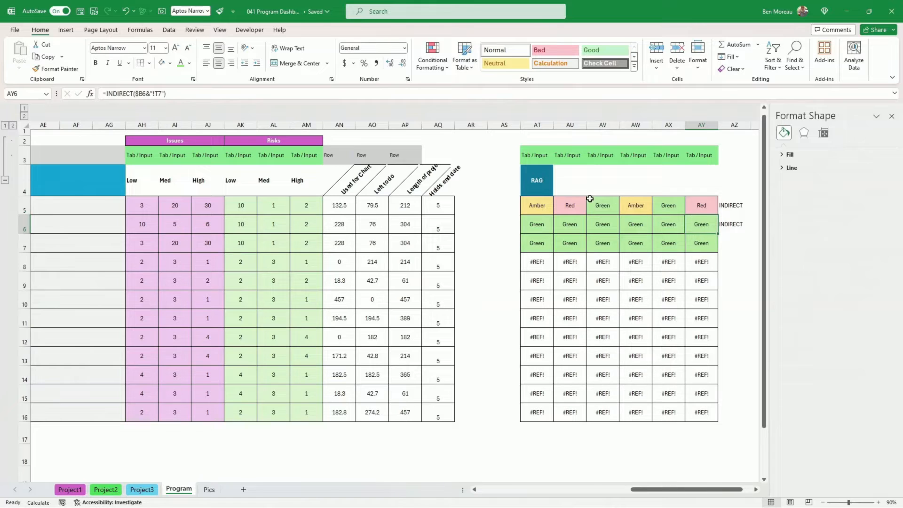
click(565, 206)
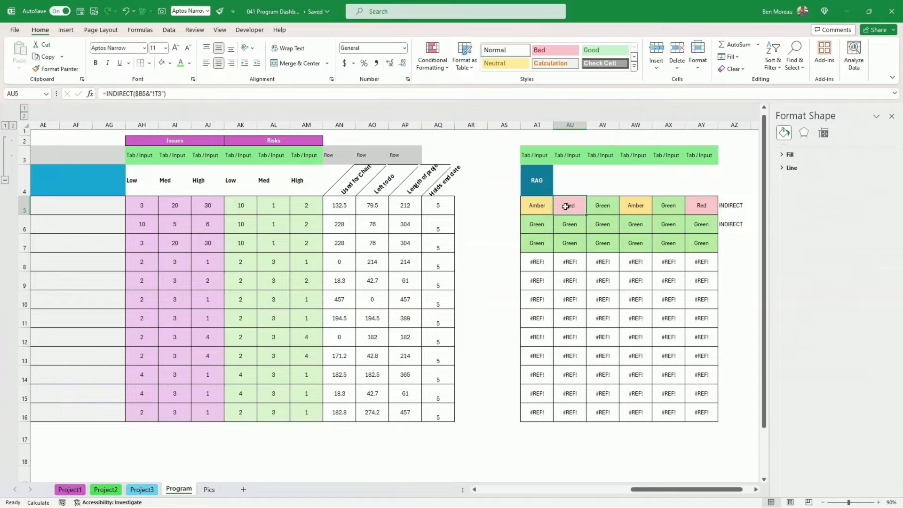
Copy the Finances, Schedule, Issues, Risks and Stakeholders headings from I4:M4 to AU4:AY4.
drag(657, 489, 534, 491)
click(188, 191)
drag(188, 191, 239, 193)
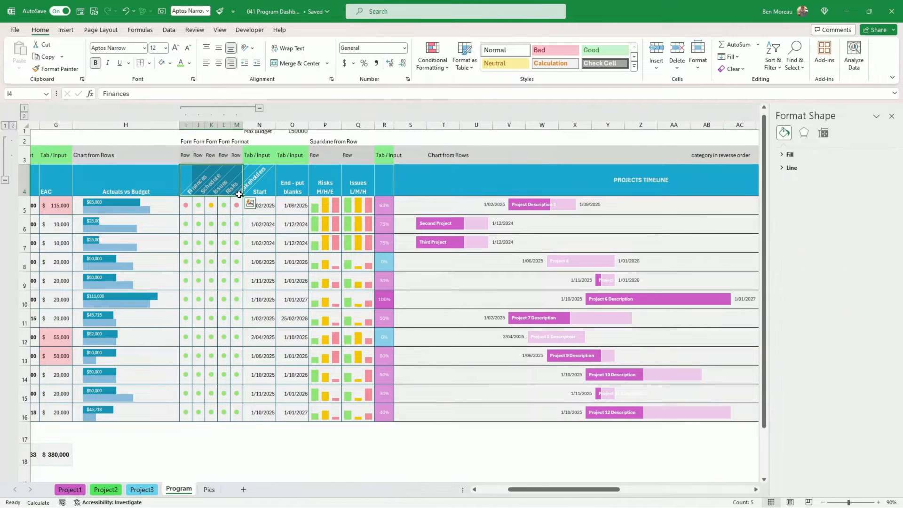
key(ctrl+c)
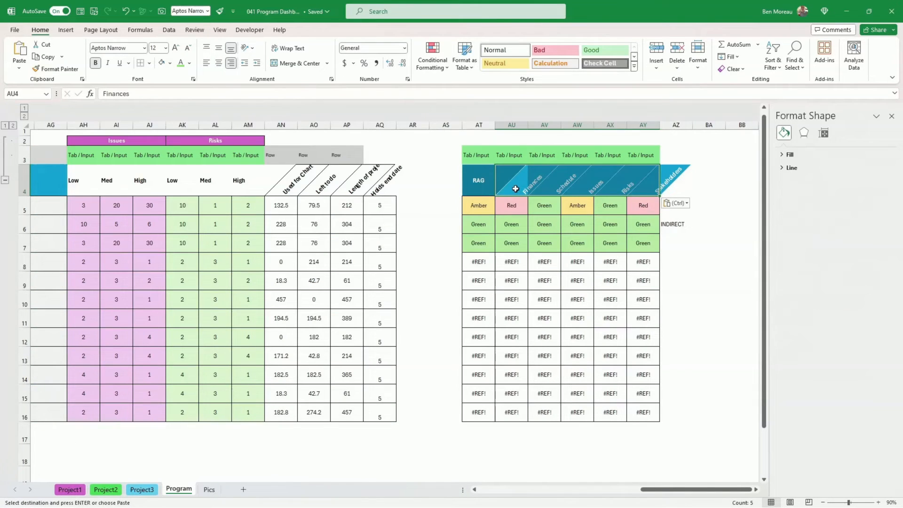
Center the headings in AU4:AY4 horizontally and align them to the bottom of their cells.
click(515, 188)
click(555, 189)
click(593, 189)
drag(645, 188, 504, 188)
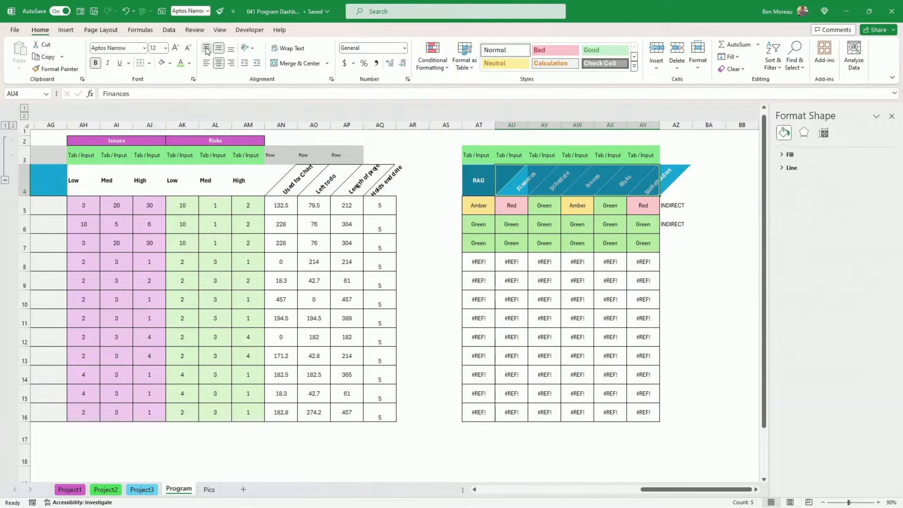
click(232, 51)
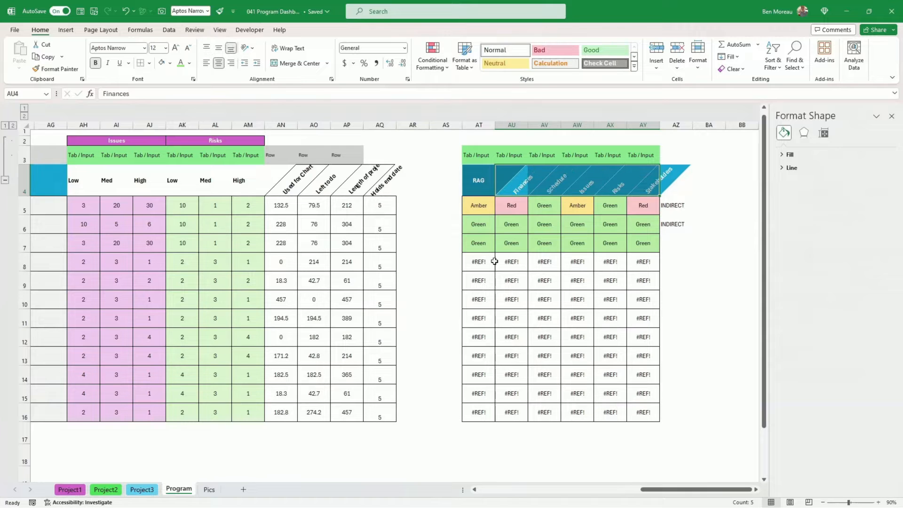
Review the stakeholder indicator for Project Description 1 and compare the formula and manually entered cells in the Start and End columns.
click(514, 279)
drag(661, 494, 507, 506)
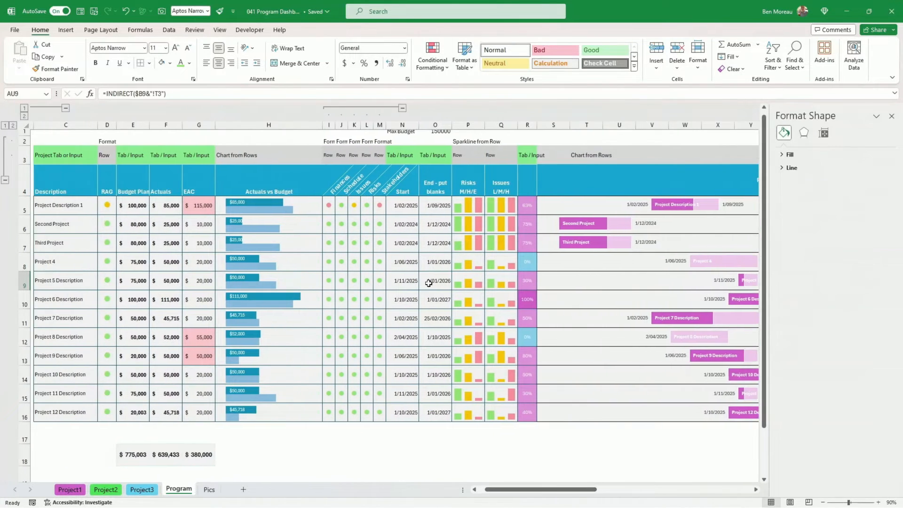
click(380, 204)
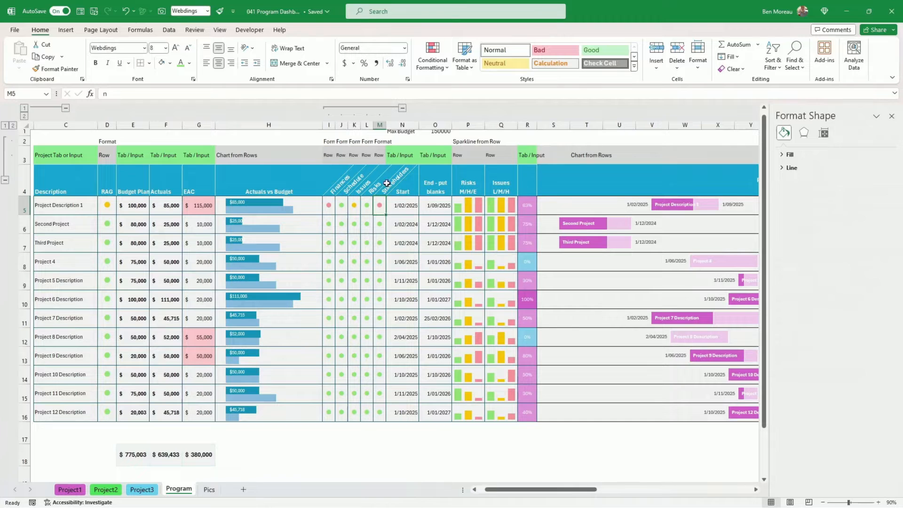
click(399, 158)
click(424, 156)
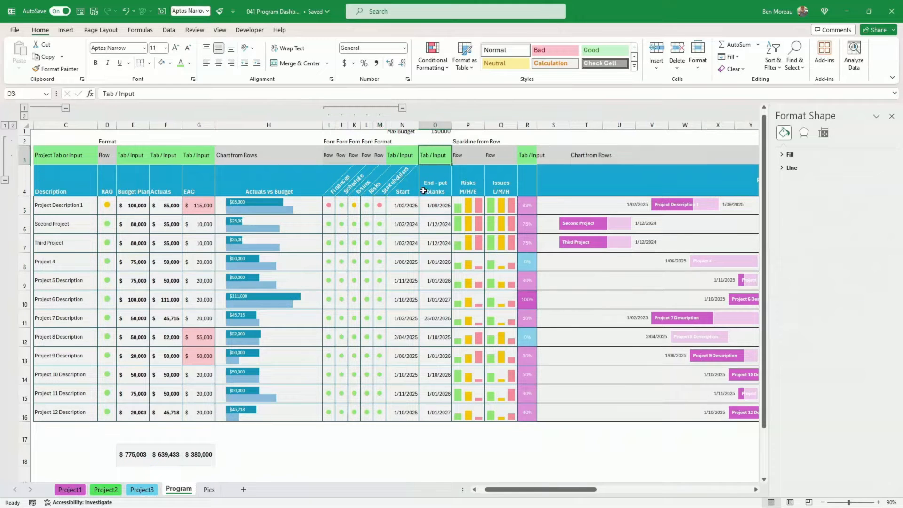
click(403, 206)
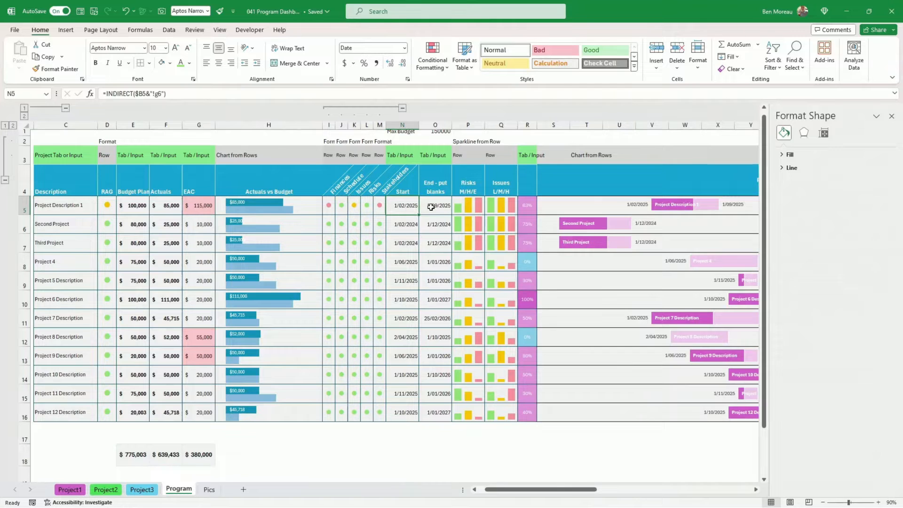
click(404, 267)
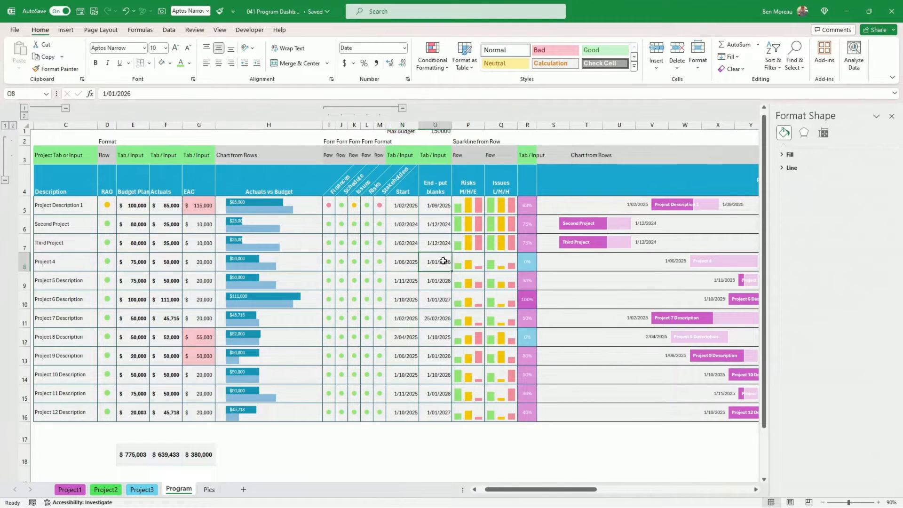
click(402, 205)
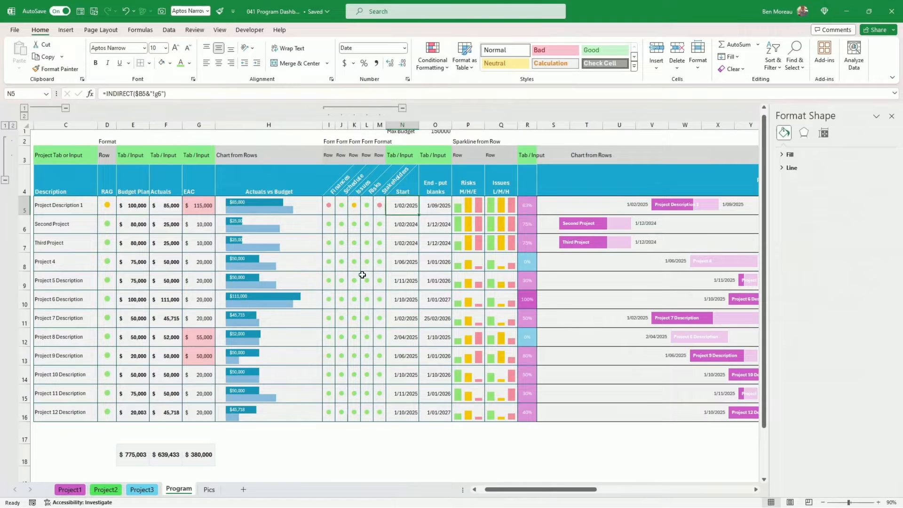
Compare the start and target completion dates on the Project1 sheet with N5:O5 on the Program sheet.
click(70, 489)
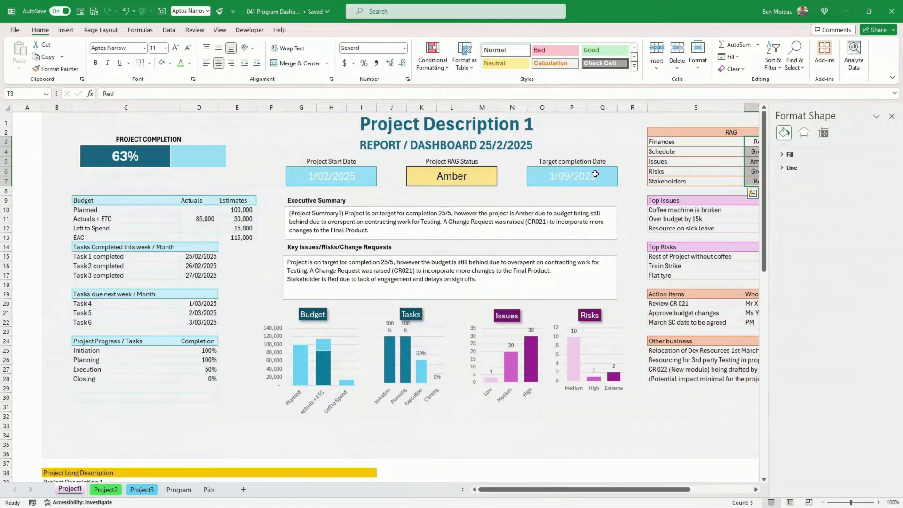
click(178, 490)
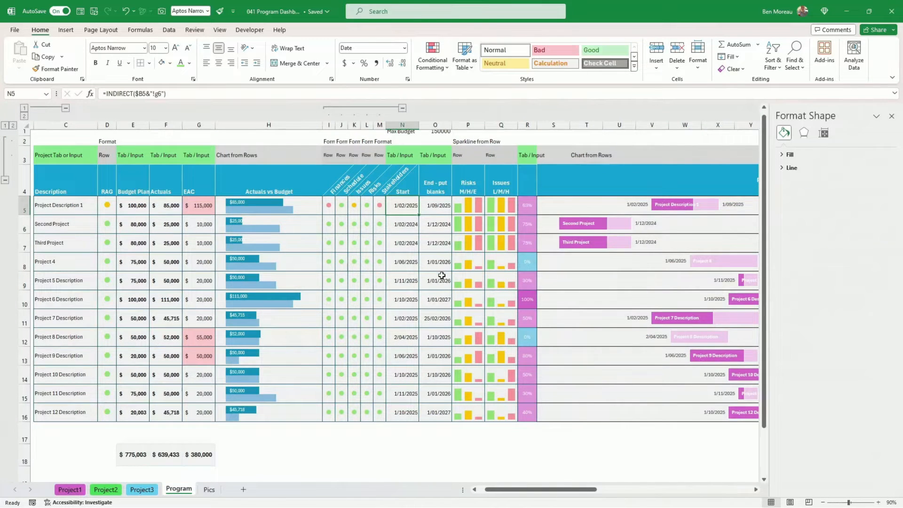
click(428, 207)
click(412, 207)
click(425, 208)
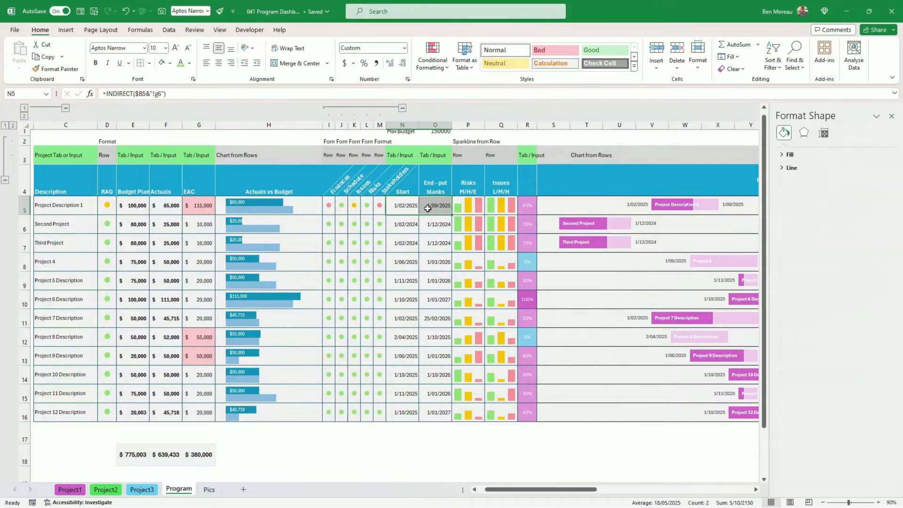
click(399, 209)
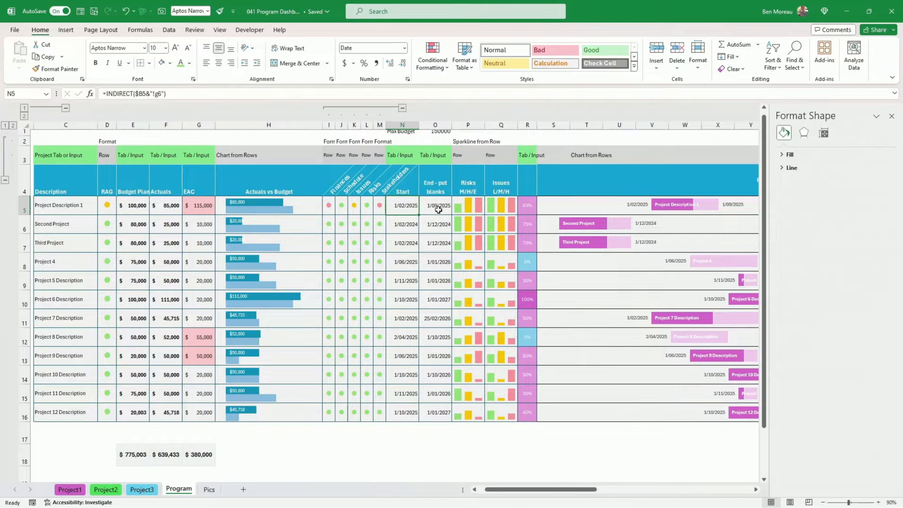
Open the group location and data settings for the Risks sparklines in P5:P16.
click(472, 206)
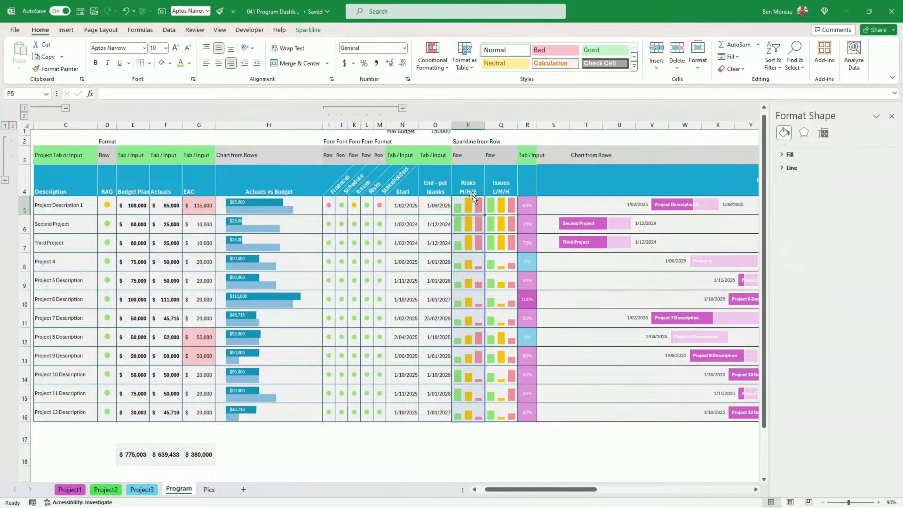
click(305, 30)
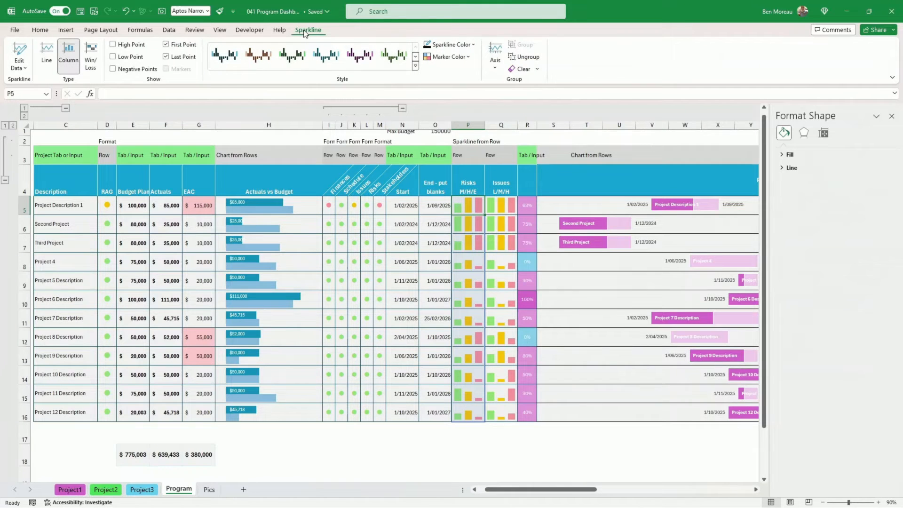
click(459, 203)
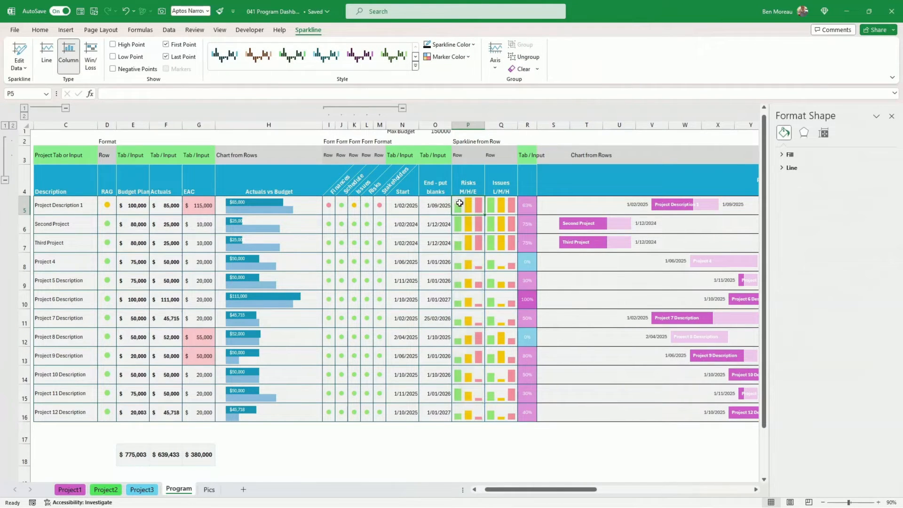
drag(459, 203, 467, 417)
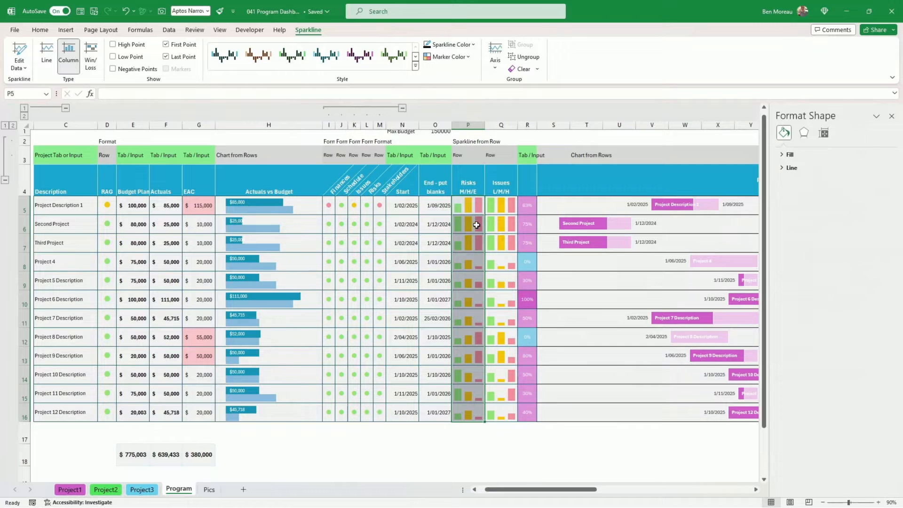
click(19, 66)
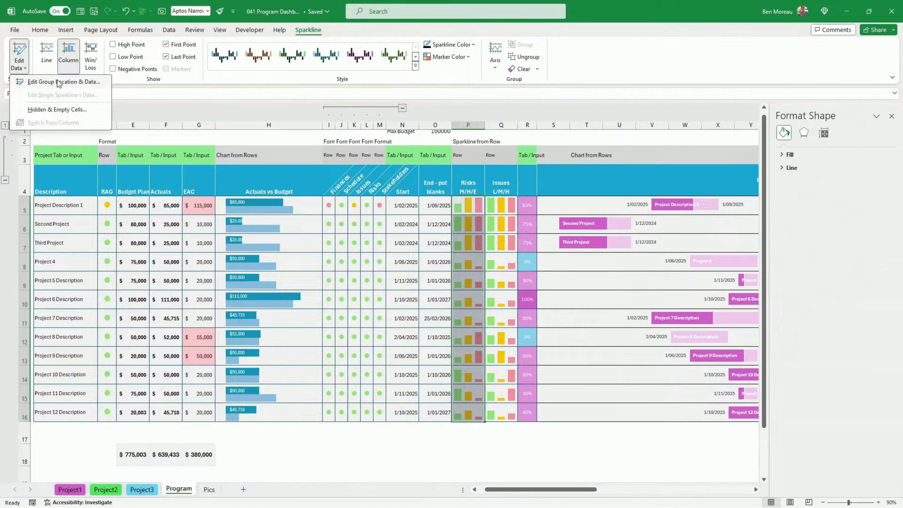
click(58, 82)
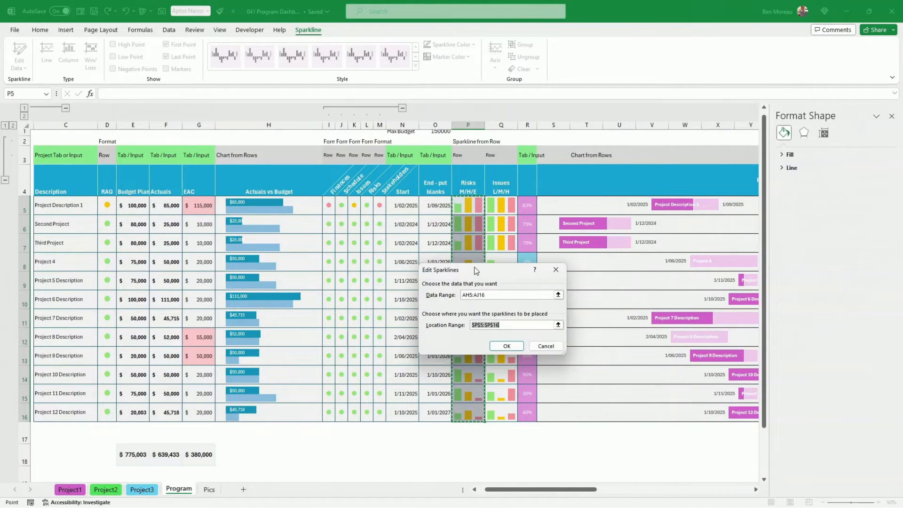
Check the Risks sparkline group's data range and location range, accepting both as they are.
drag(476, 269, 287, 227)
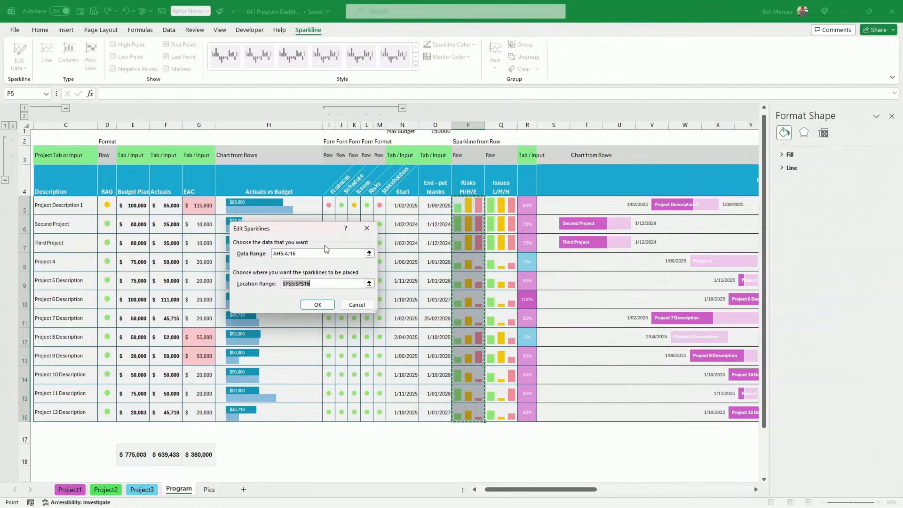
click(308, 254)
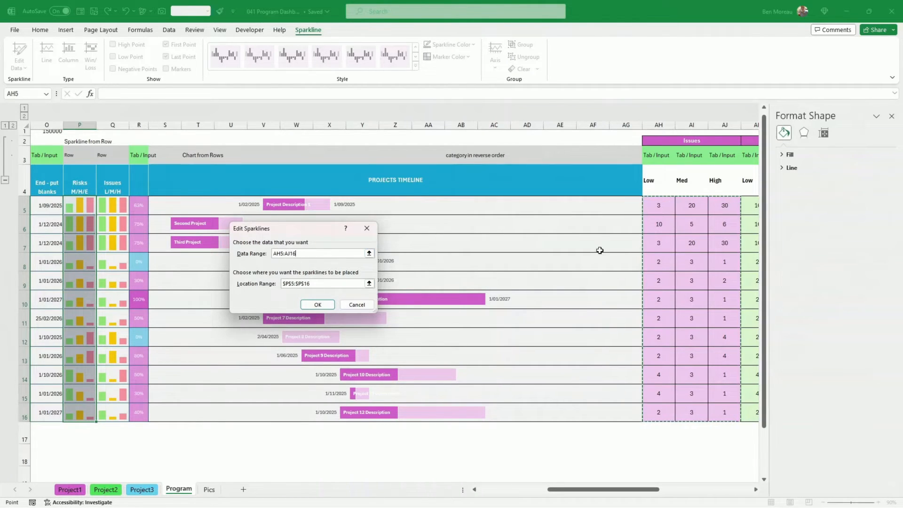
scroll(654, 205, down, 2)
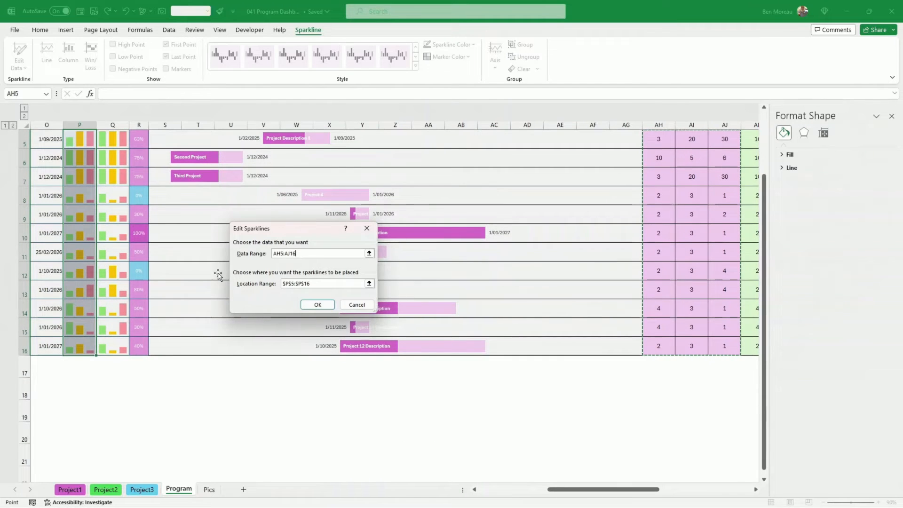
click(333, 283)
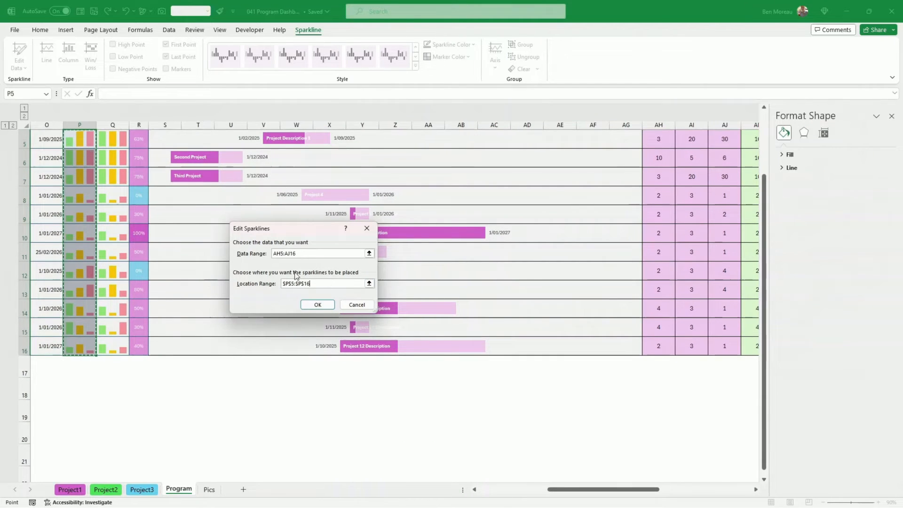
click(317, 305)
scroll(184, 298, up, 2)
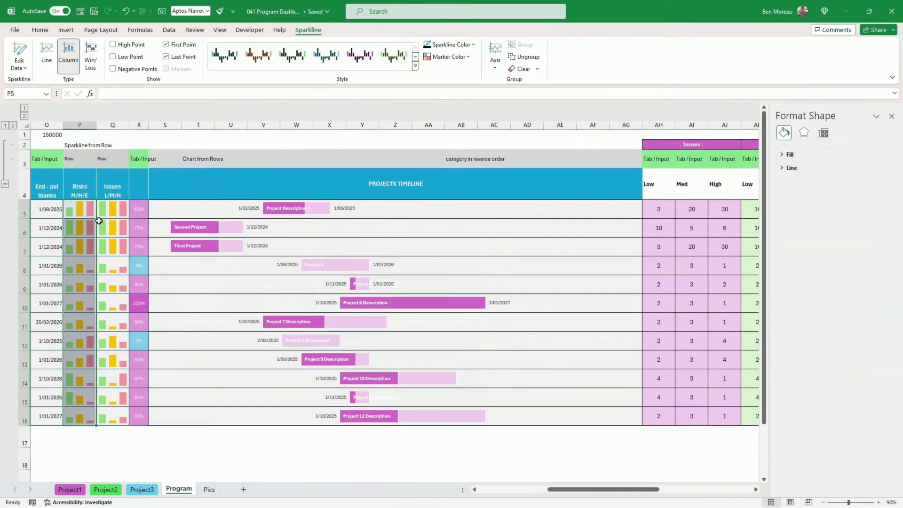
drag(84, 208, 80, 420)
click(66, 30)
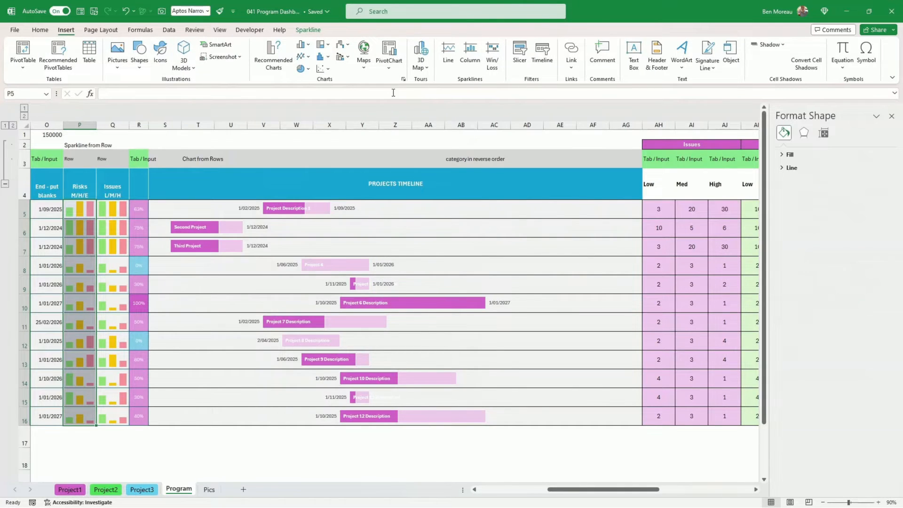
click(456, 67)
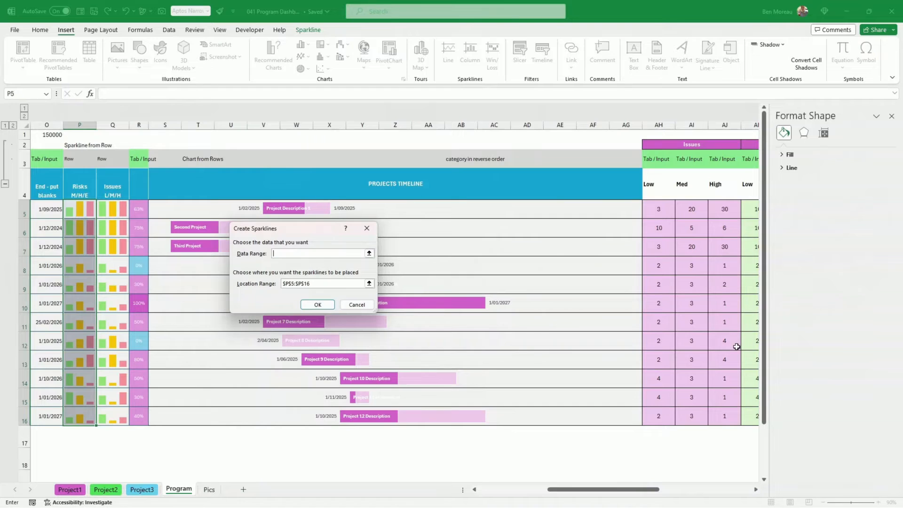
click(367, 305)
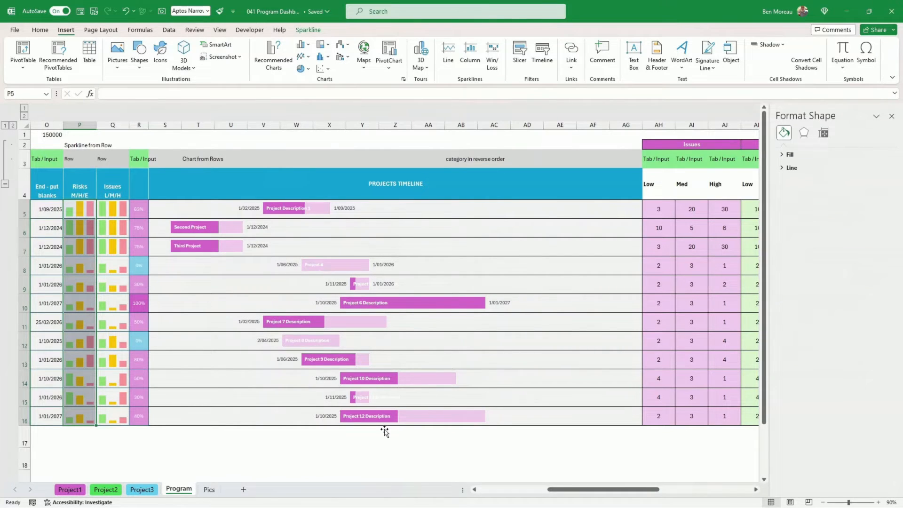
Check the first-point and last-point marker colour options of the sparklines in P5:P16.
drag(79, 207, 90, 414)
click(310, 34)
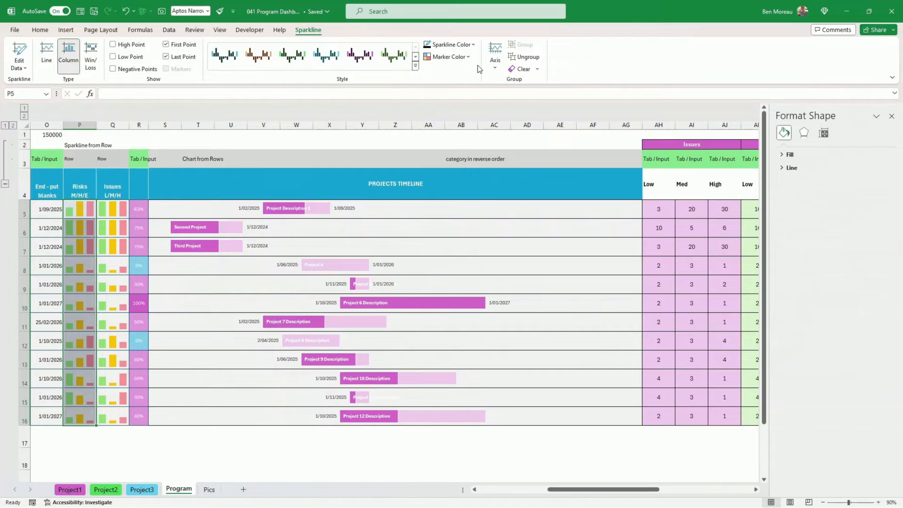
click(469, 55)
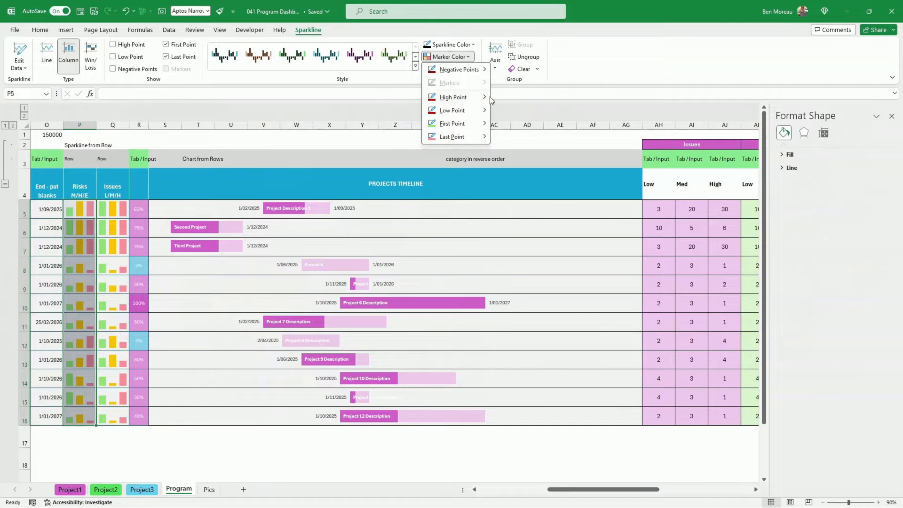
mouse_move(488, 126)
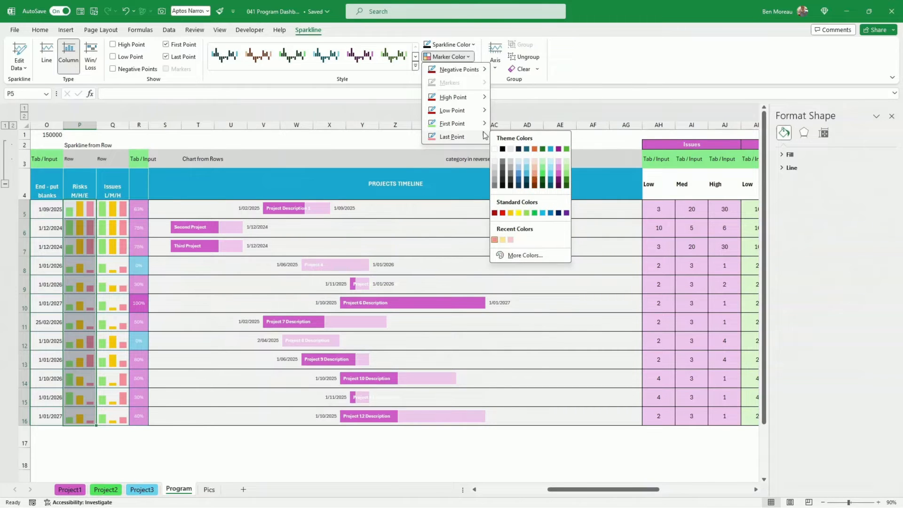
click(547, 139)
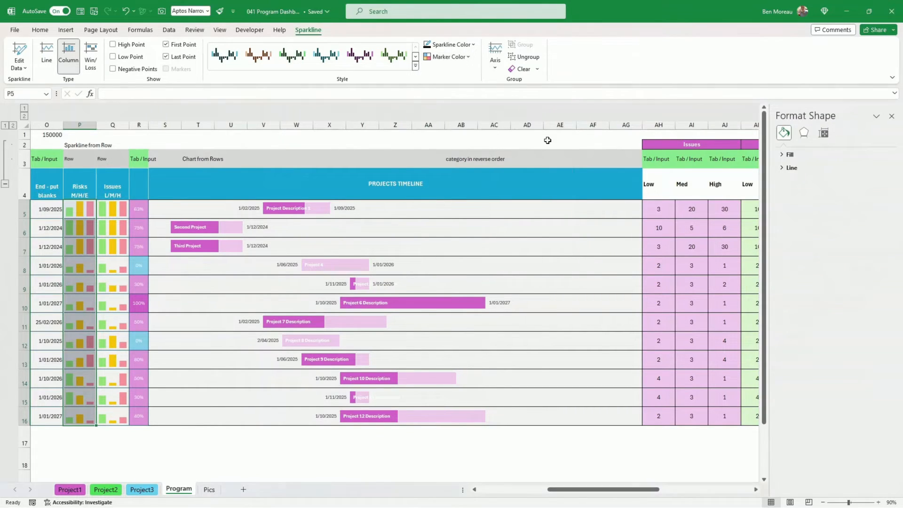
Apply the standard orange as the base sparkline colour for P5:P16.
click(469, 57)
click(473, 44)
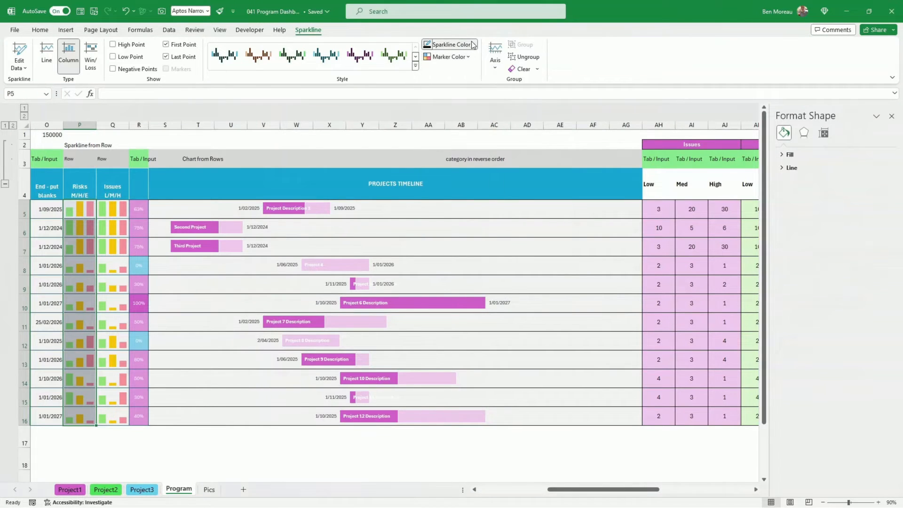
click(473, 45)
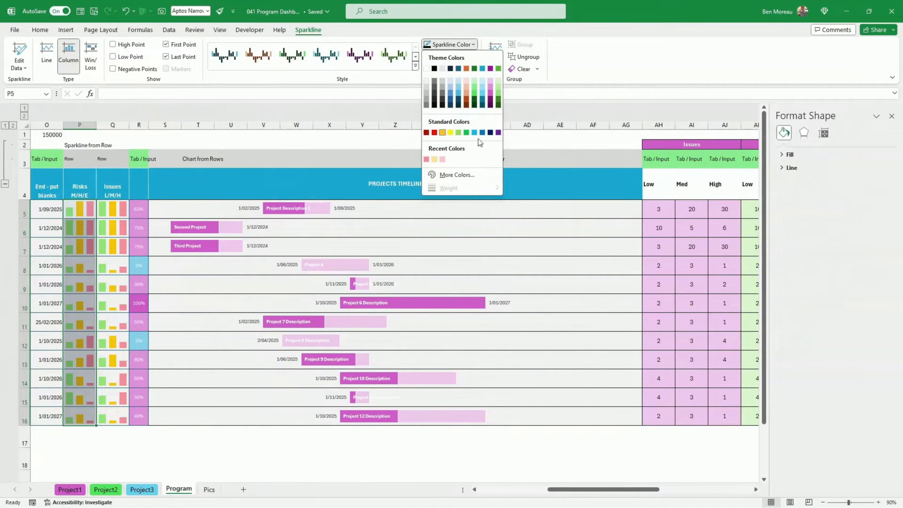
click(442, 132)
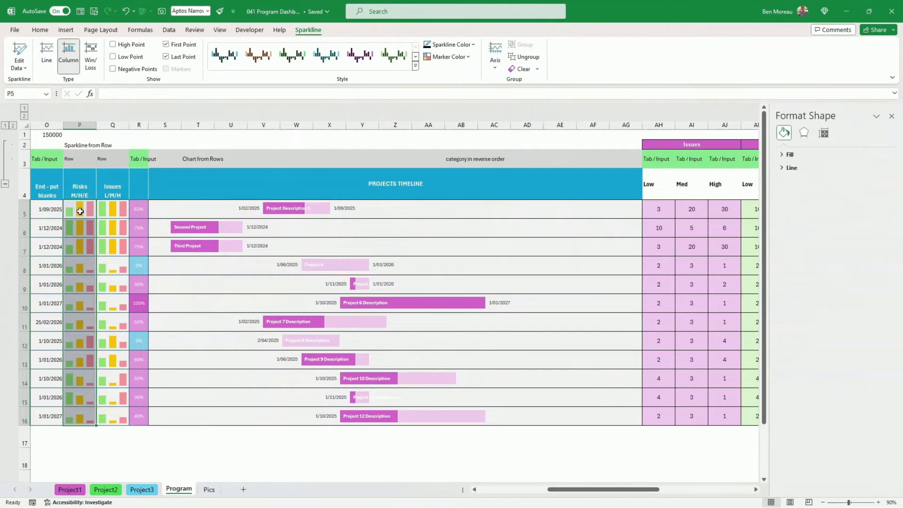
Compare the sparklines in P5:P16 with the Low, Med and High issue headings in AH4:AJ4.
click(80, 209)
drag(80, 209, 89, 421)
drag(654, 185, 719, 186)
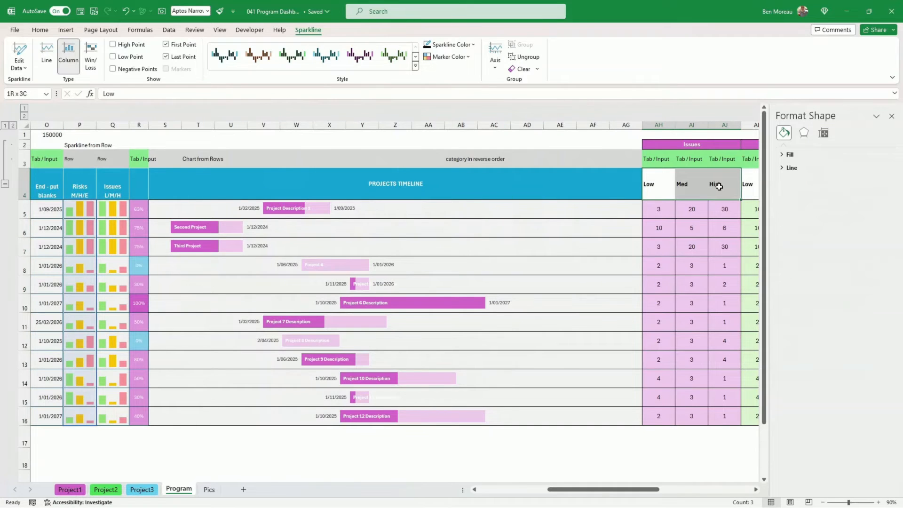
click(107, 228)
Trace the INDIRECT formula in AH5 to the Low issues value in F43 on the Project1 sheet.
click(658, 209)
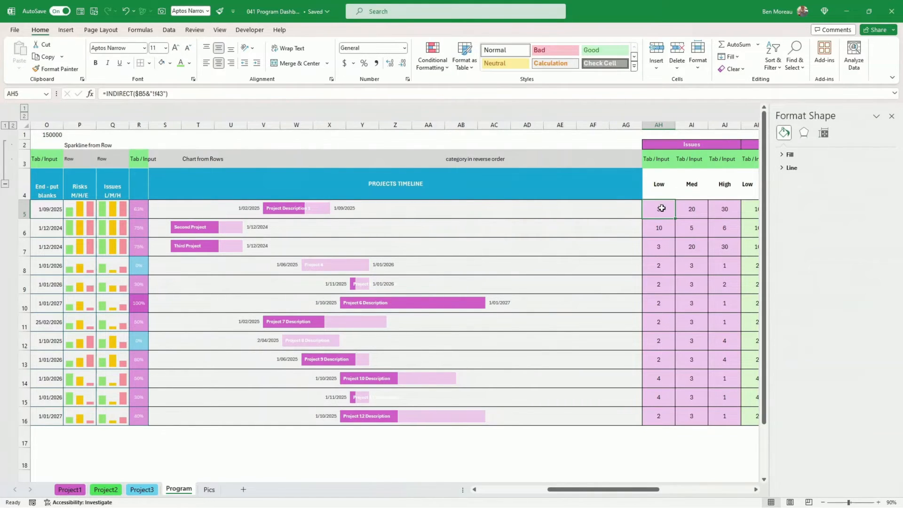
click(70, 489)
scroll(286, 323, down, 4)
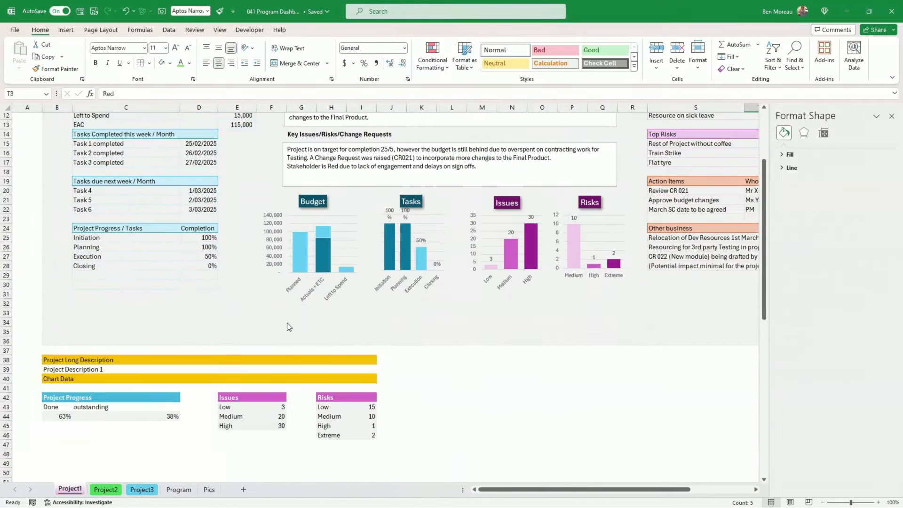
click(277, 408)
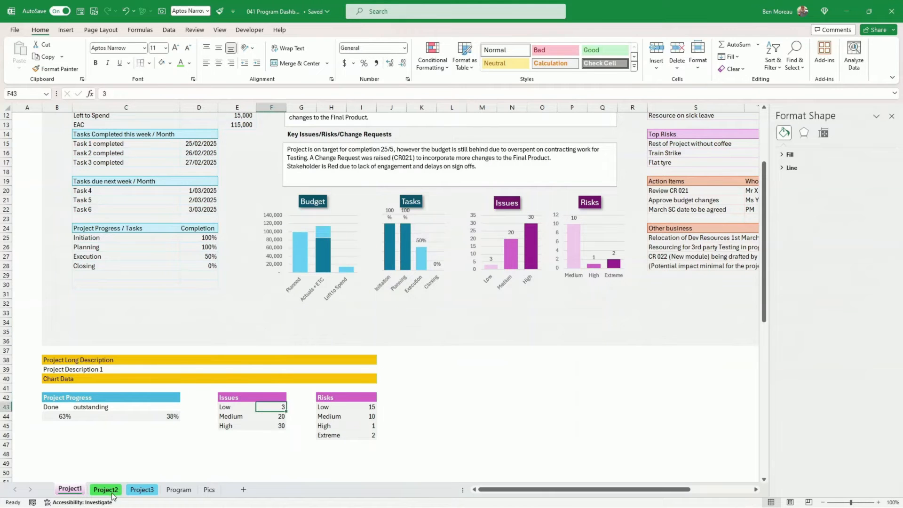
On the Program sheet, copy the Issues L/M/H heading from Q4 into the spare cell S2.
click(179, 490)
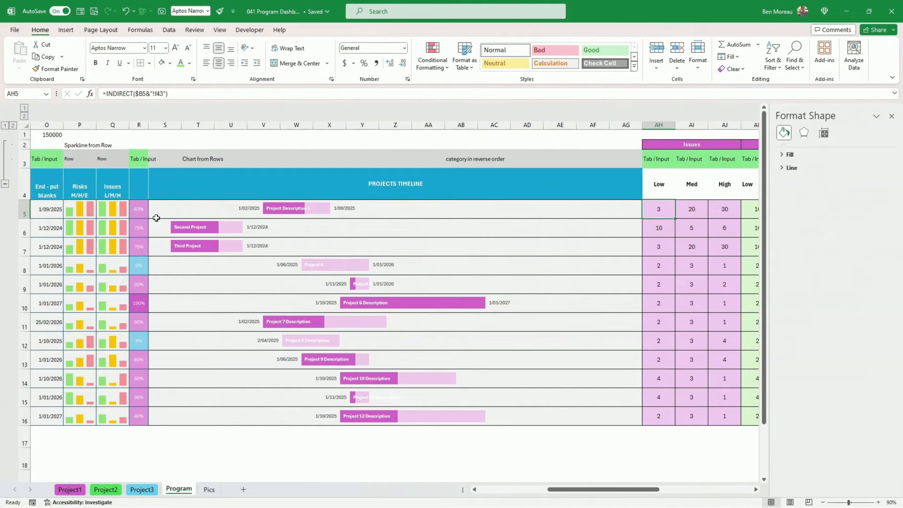
click(112, 187)
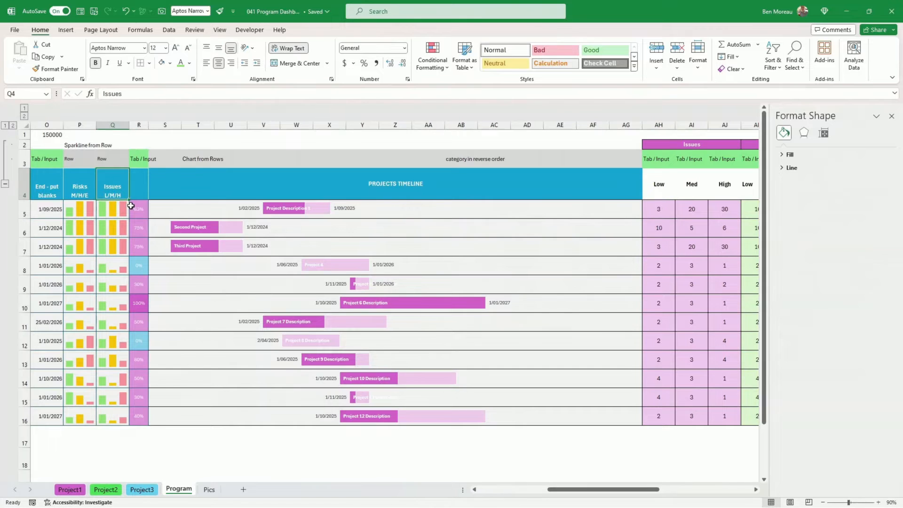
key(ctrl+c)
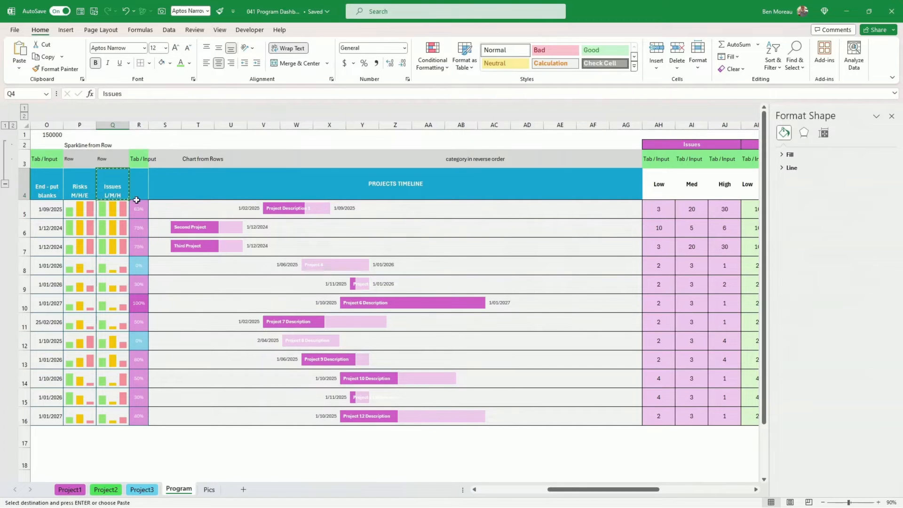
click(155, 141)
key(ctrl+v)
Swap the two sparkline headings by copying Risks M/H/E from P4 to Q4 and Issues L/M/H from S2 to P4.
click(76, 190)
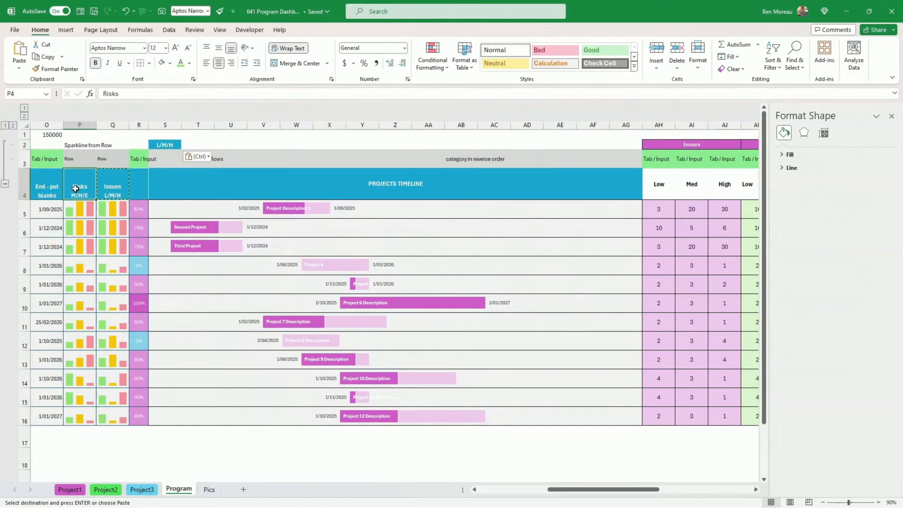
key(ctrl+c)
click(114, 196)
key(ctrl+v)
click(165, 144)
key(ctrl+c)
click(81, 192)
key(ctrl+v)
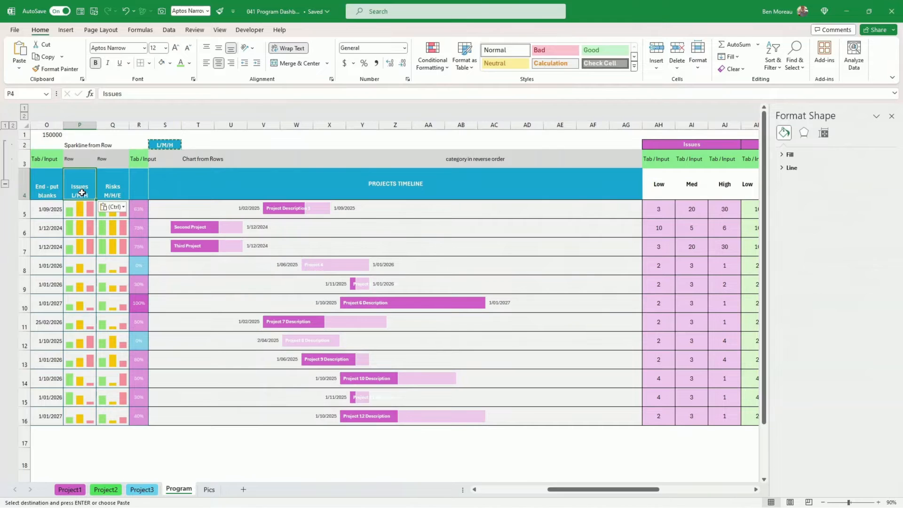
click(116, 188)
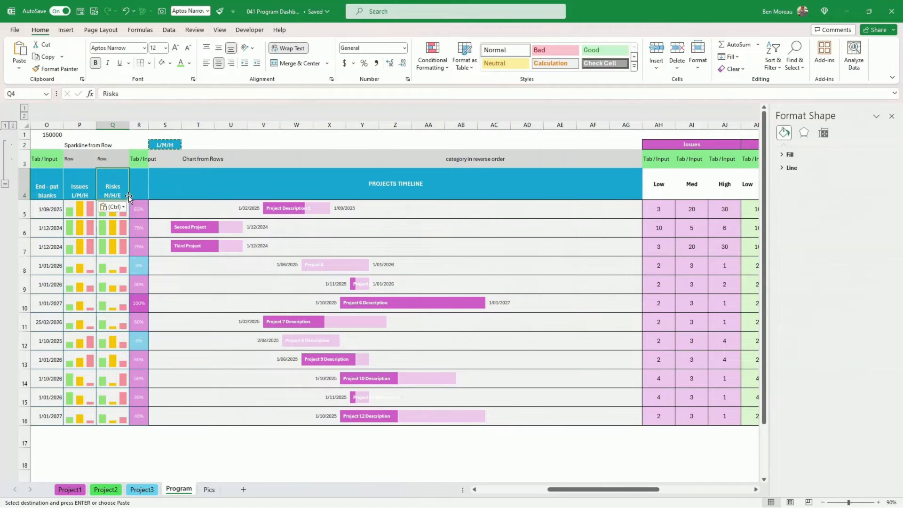
Examine the Issues and Risks sparklines in P5:Q16 and the extent of the Risks group.
click(742, 268)
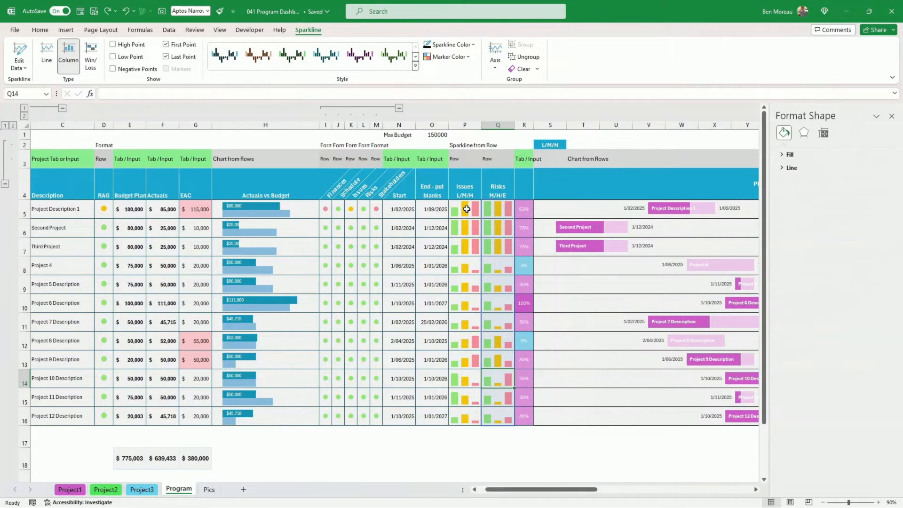
mouse_move(466, 207)
mouse_down()
mouse_move(489, 210)
mouse_move(494, 410)
mouse_up()
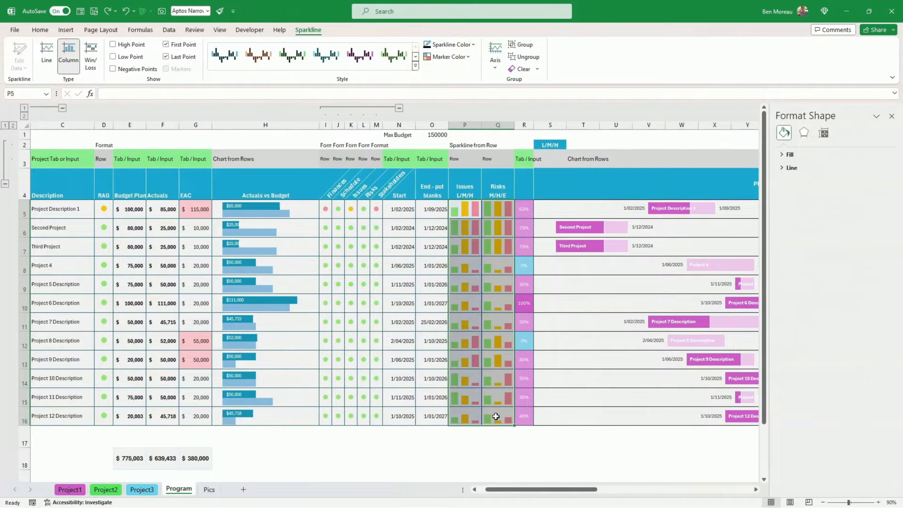
click(495, 415)
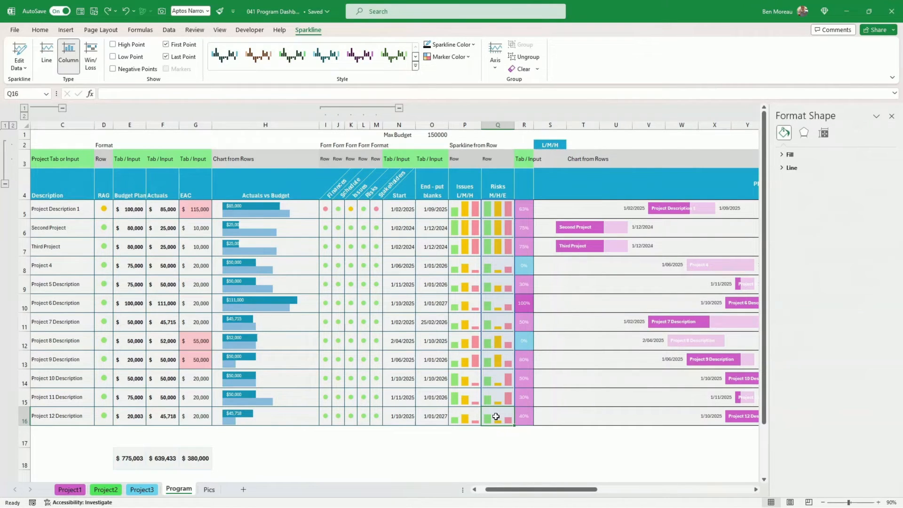
click(495, 207)
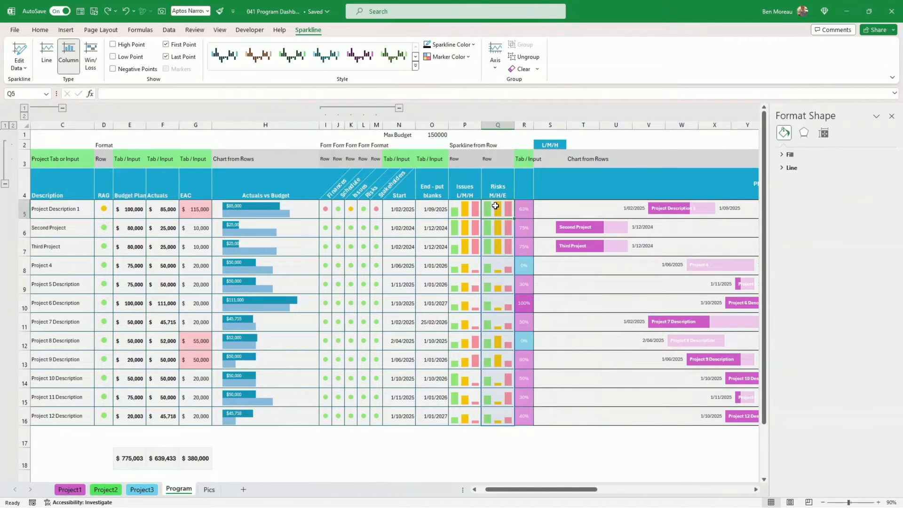
Set the custom maximum vertical axis value of the Issues sparklines in P5:P16 to 15.
drag(468, 208, 463, 418)
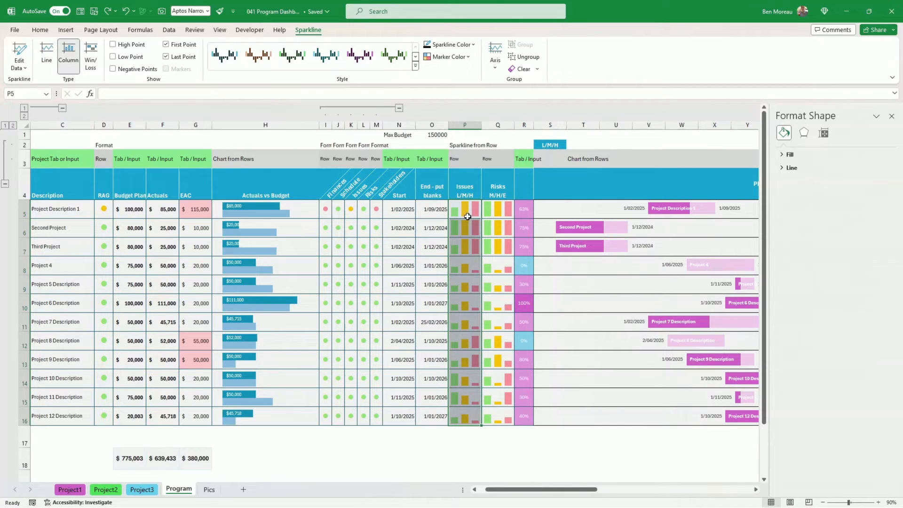
click(473, 45)
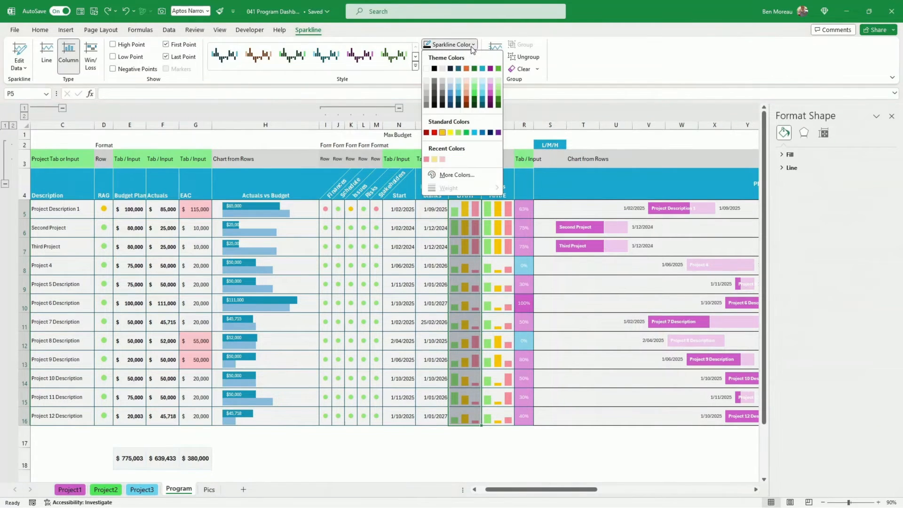
click(472, 45)
click(495, 54)
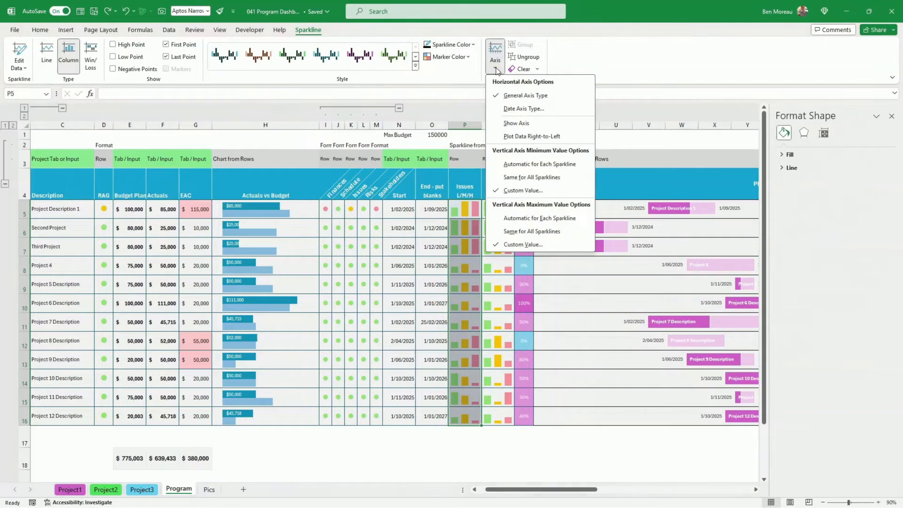
click(523, 244)
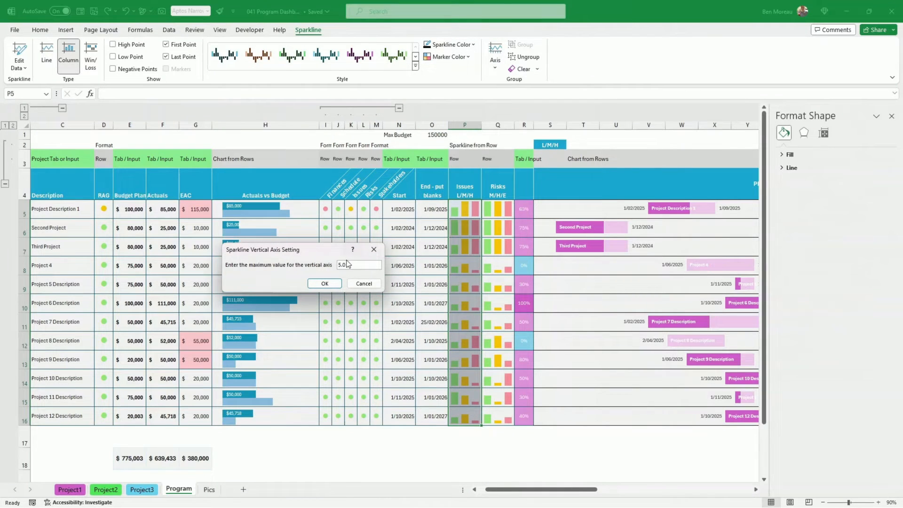
drag(355, 264, 334, 267)
text(1)
key(Return)
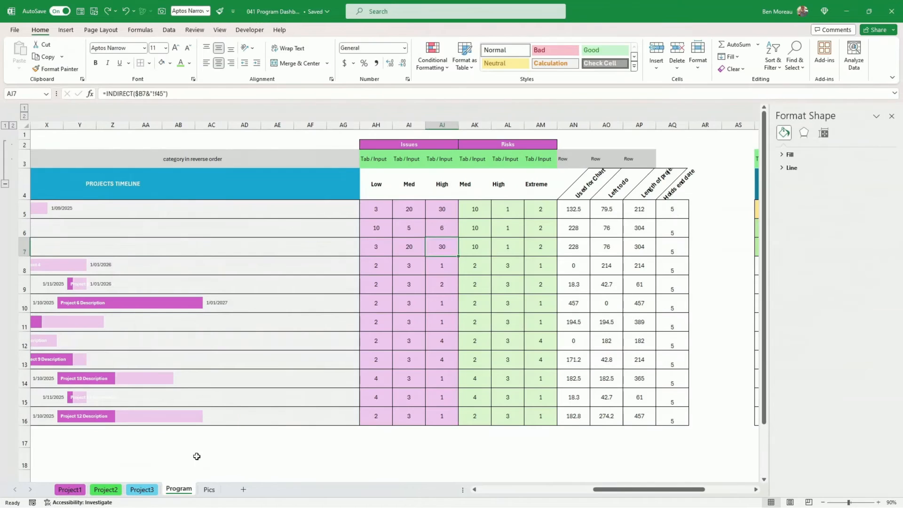
Change the custom maximum vertical axis value of the Issues sparklines in P5:P16 to 10.
click(198, 460)
key(Home)
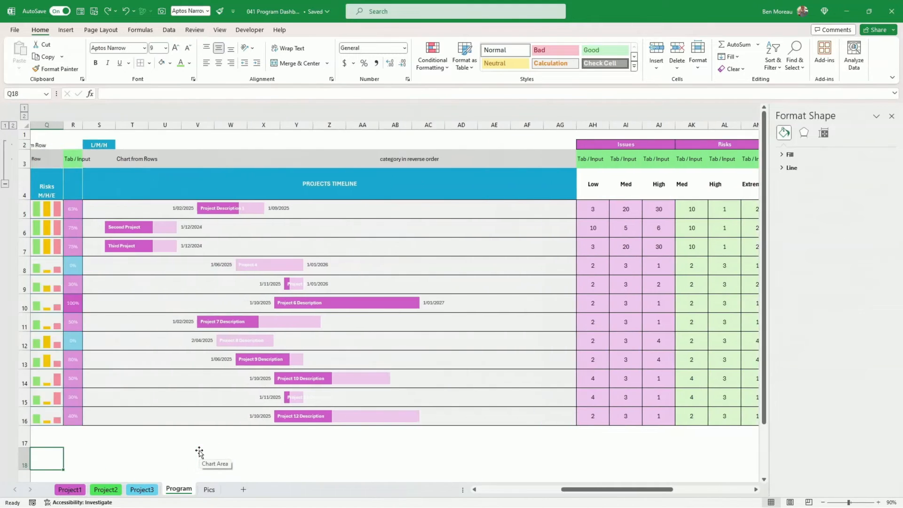
drag(502, 209, 501, 415)
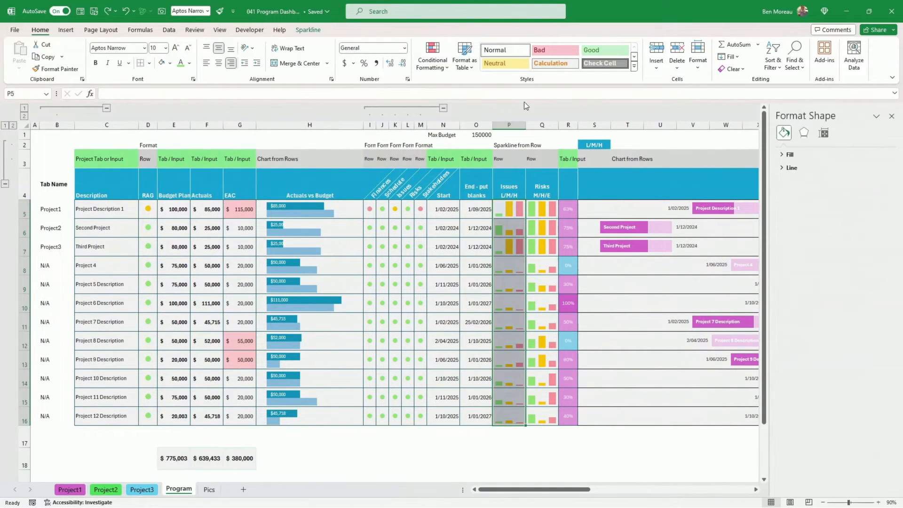
click(306, 31)
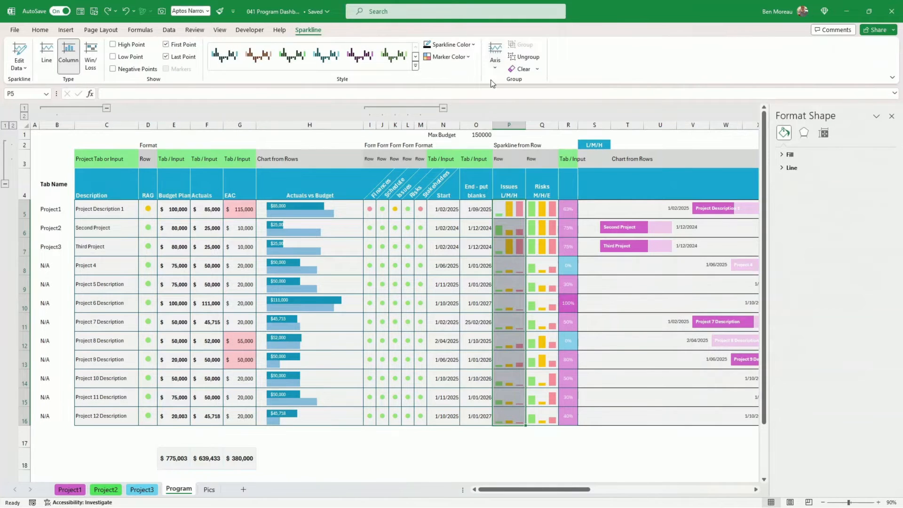
click(495, 58)
click(523, 244)
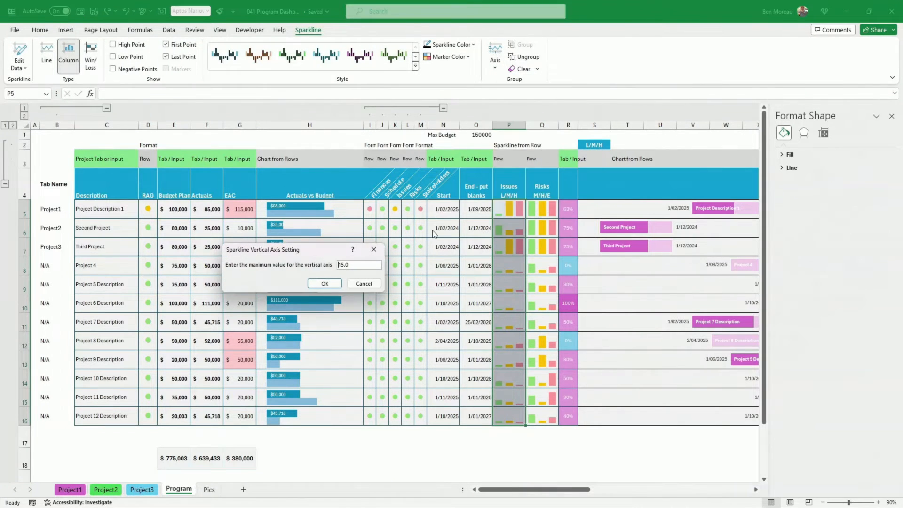
drag(351, 265, 329, 267)
text(1)
key(Return)
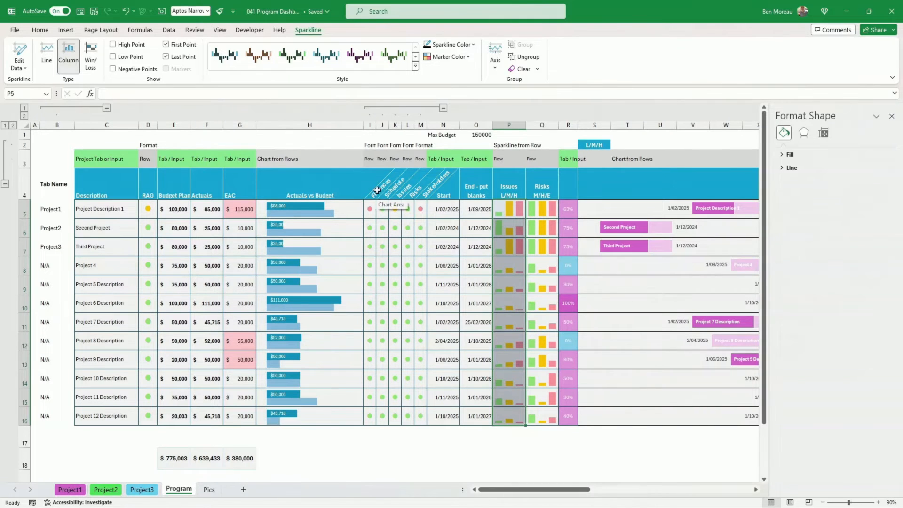
Set the custom maximum vertical axis value of the Risks sparklines in Q5:Q16 to 10.
drag(538, 207, 540, 416)
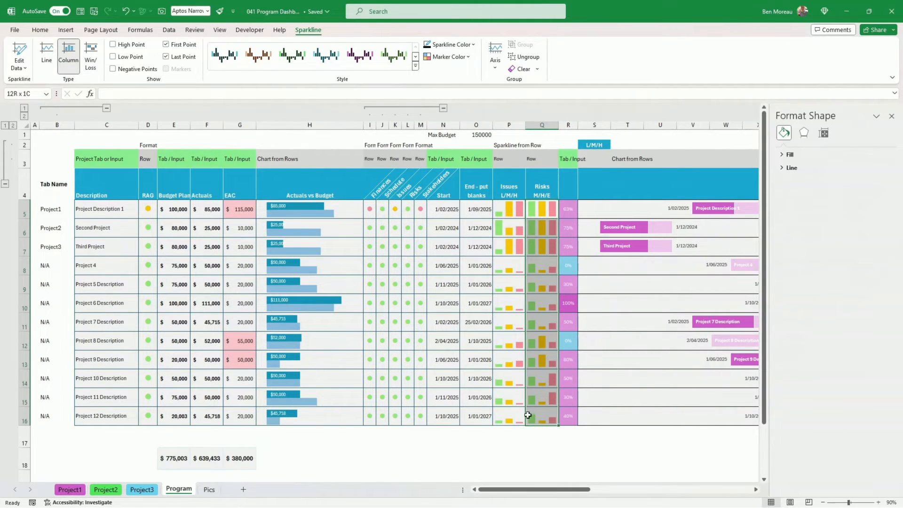
click(494, 66)
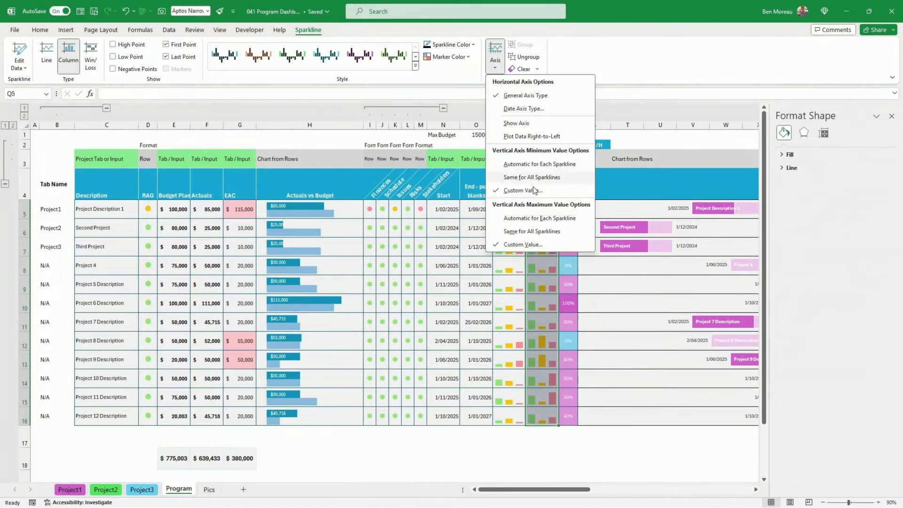
click(535, 245)
text(10)
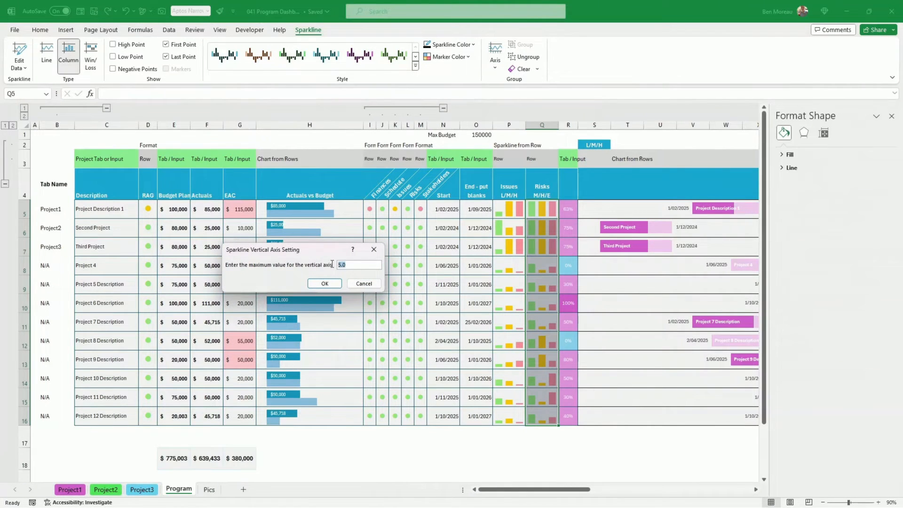
key(Return)
key(Right)
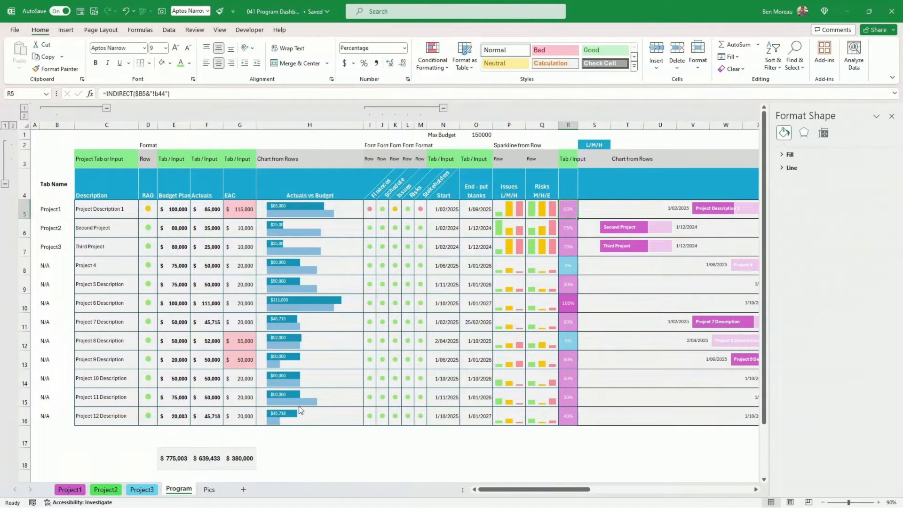
Examine the Done percentage formula in B44 of the Project1 sheet and the task completion values it averages in D25:D28.
click(70, 489)
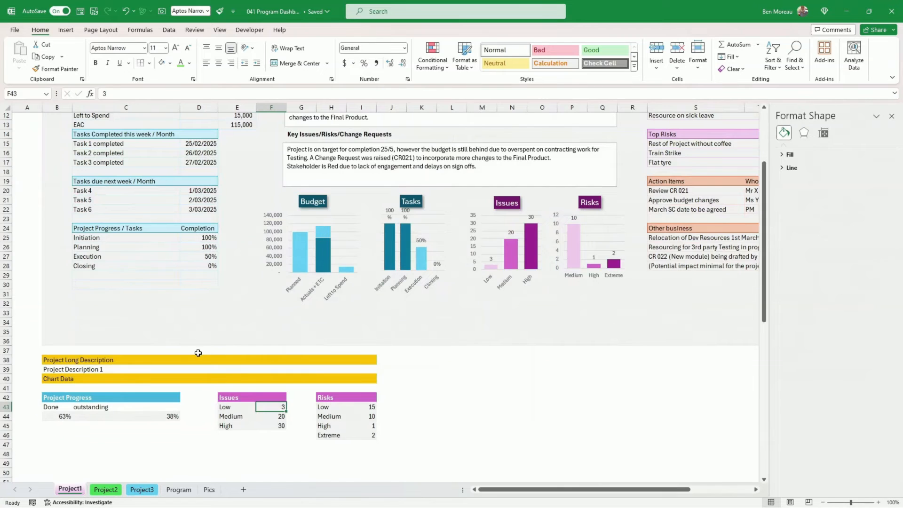
scroll(198, 353, up, 3)
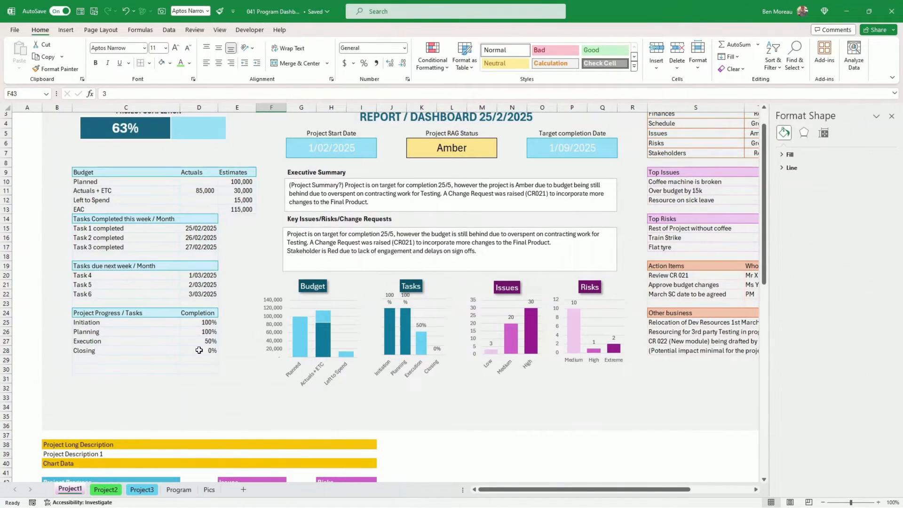
scroll(199, 350, down, 3)
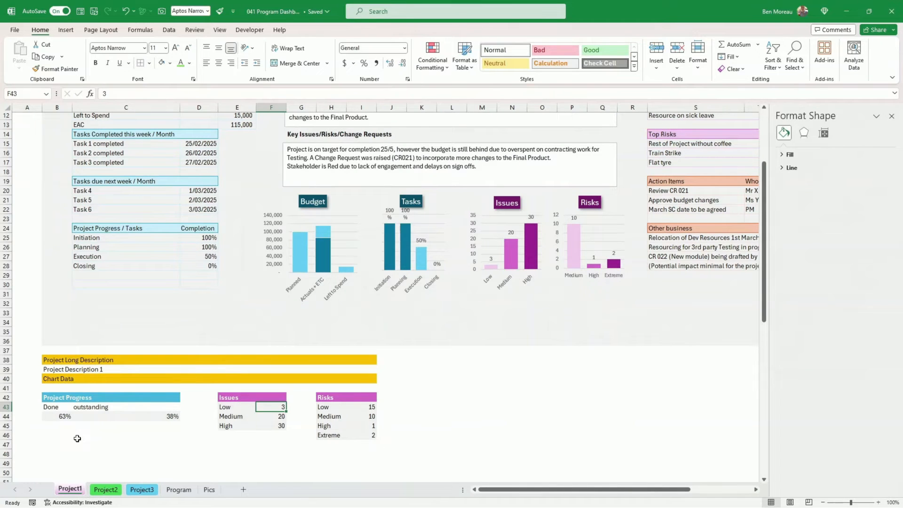
click(60, 416)
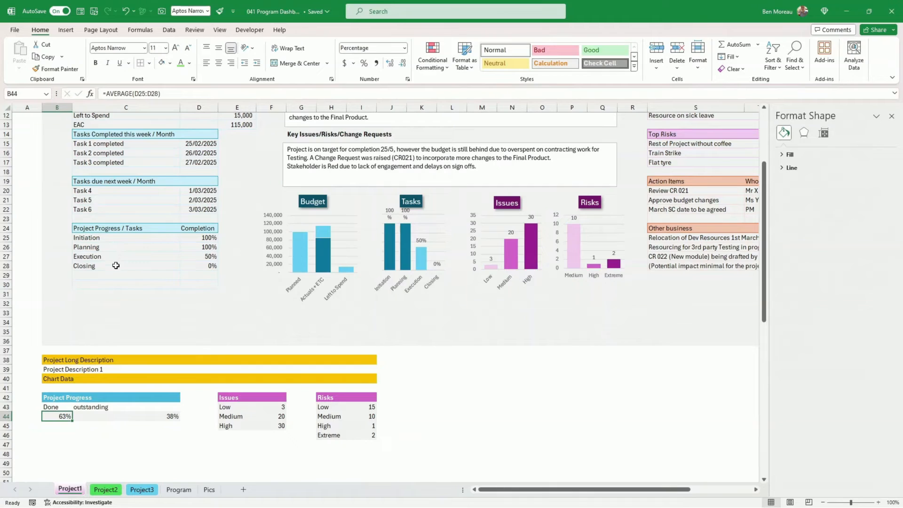
drag(207, 237, 210, 267)
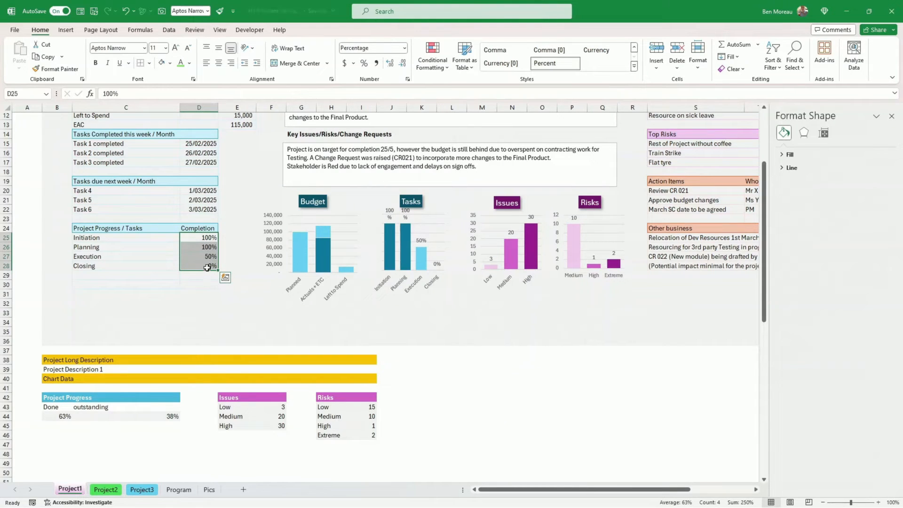
click(208, 265)
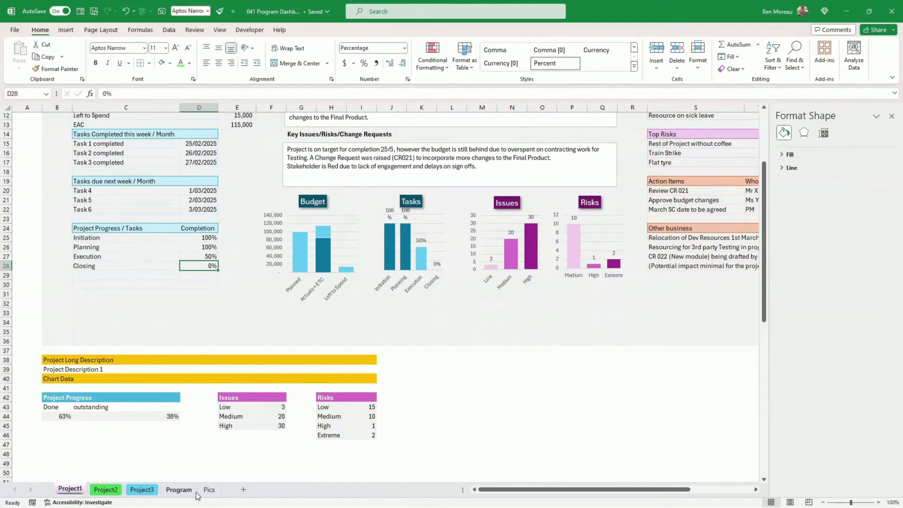
click(58, 415)
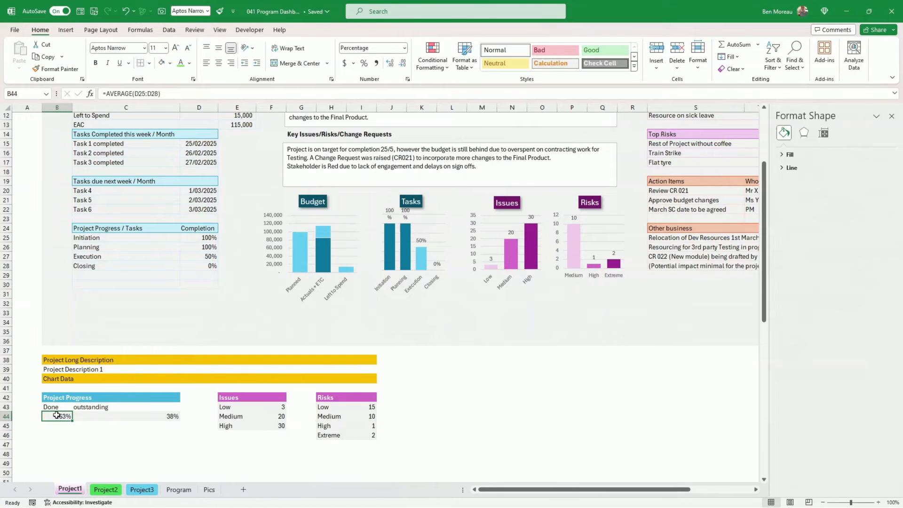
Return to the Program sheet and compare the INDIRECT completion percentages in R5:R7 with the projects timeline bars.
click(179, 490)
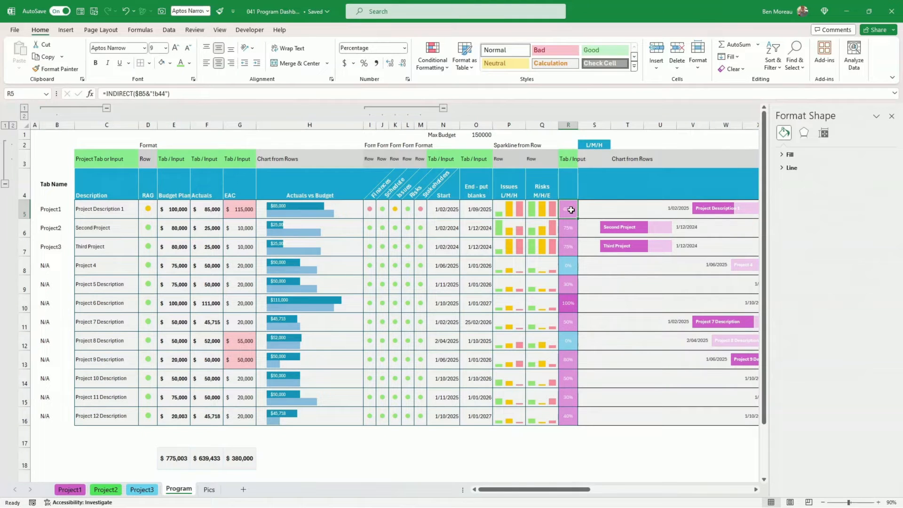
drag(566, 212, 567, 247)
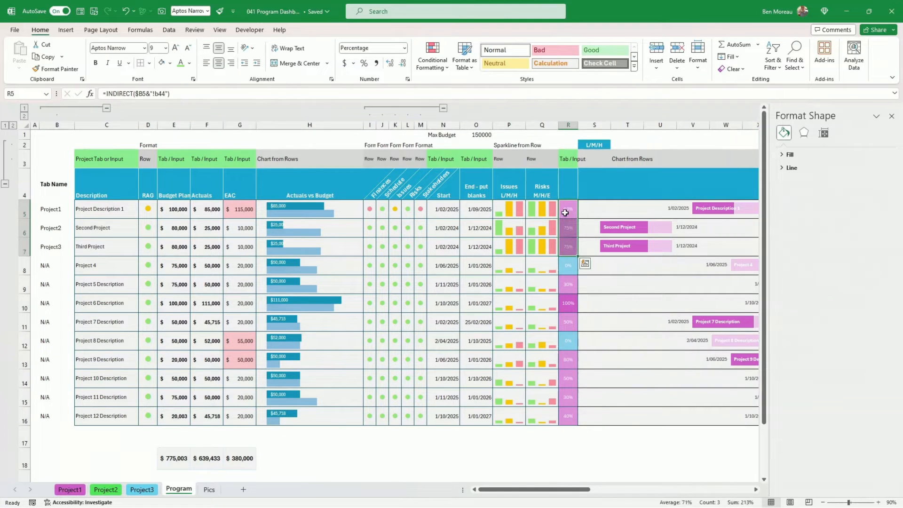
click(566, 216)
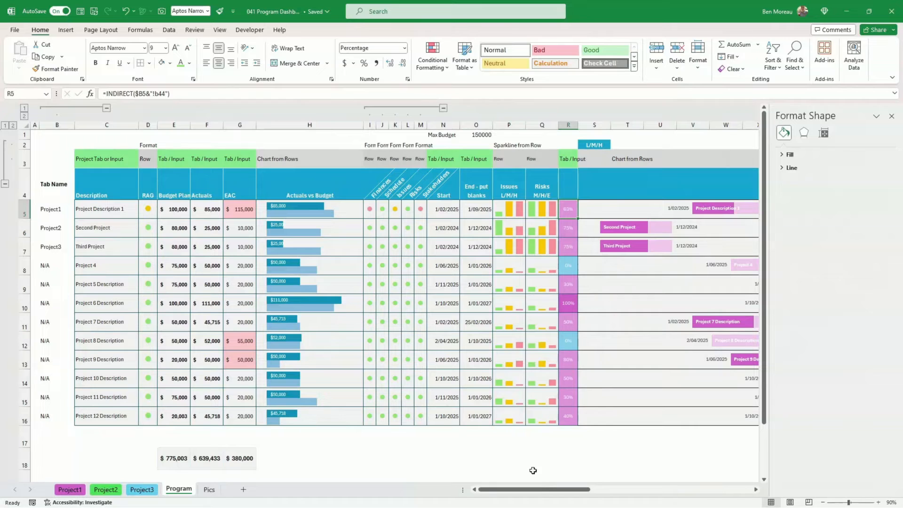
scroll(546, 491, right, 5)
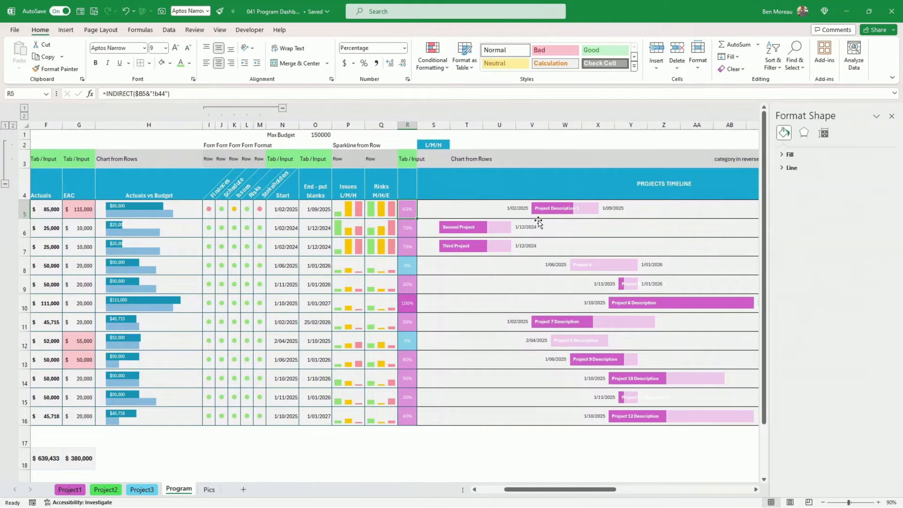
mouse_move(555, 216)
Review the conditional formatting rules applied to the completion percentages in R5:R16.
click(444, 70)
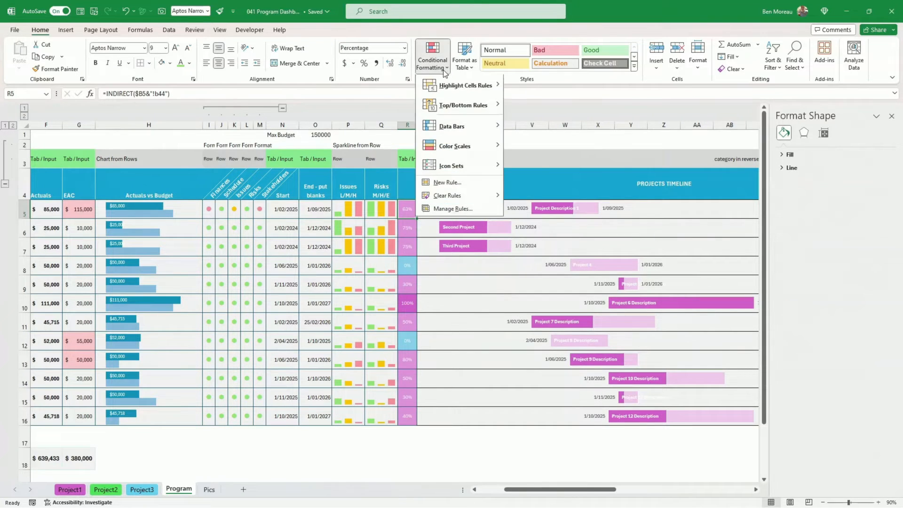
click(458, 209)
drag(402, 208, 569, 340)
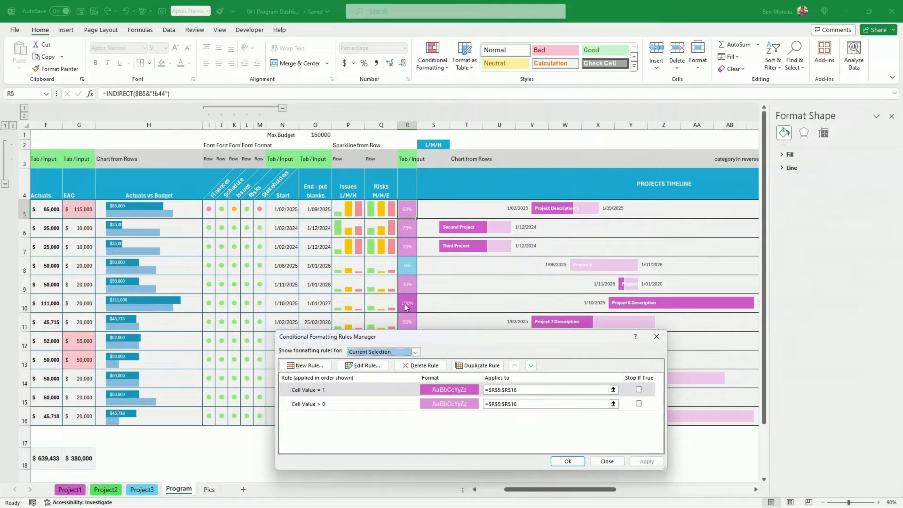
click(412, 405)
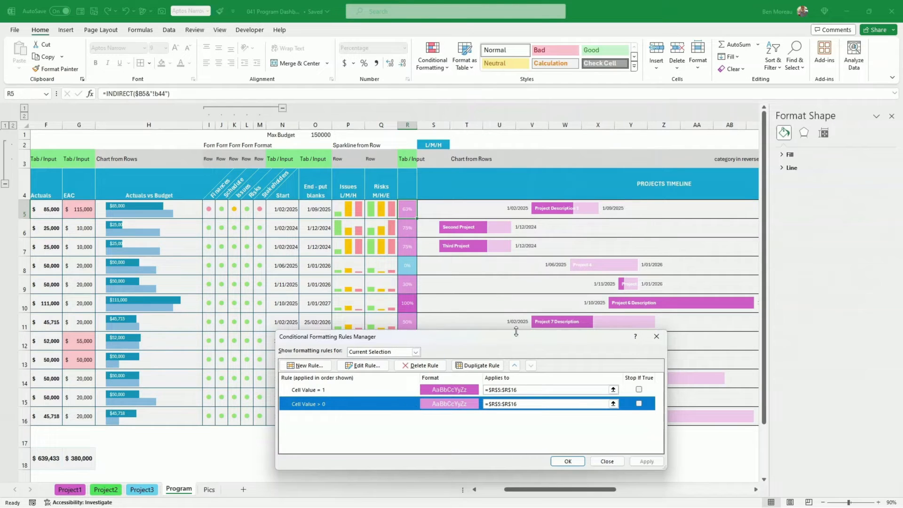
click(655, 337)
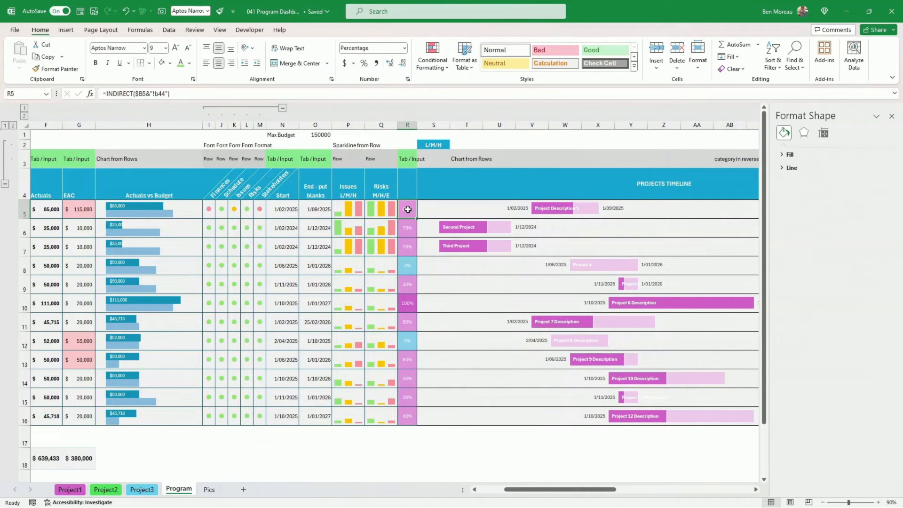
Review the base fill colour of the completion percentages in R5:R16 and the workbook's theme colour options.
drag(408, 209, 410, 418)
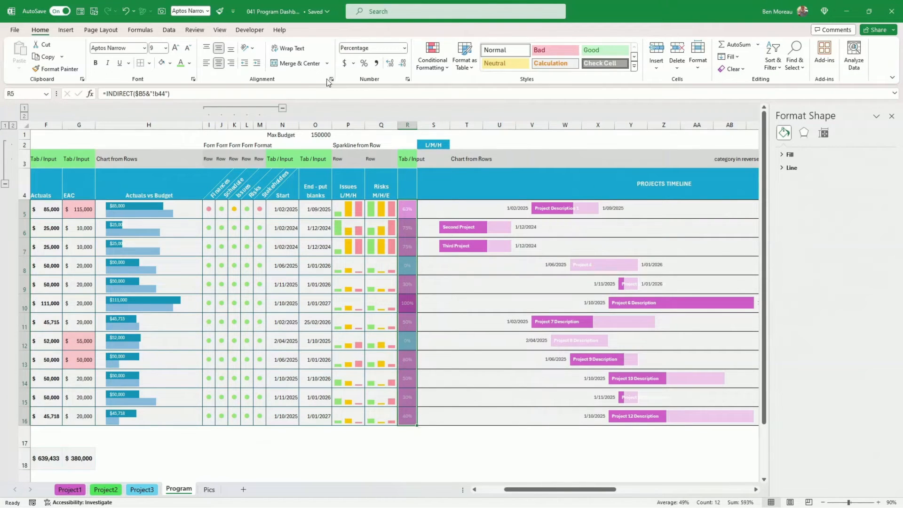
click(170, 63)
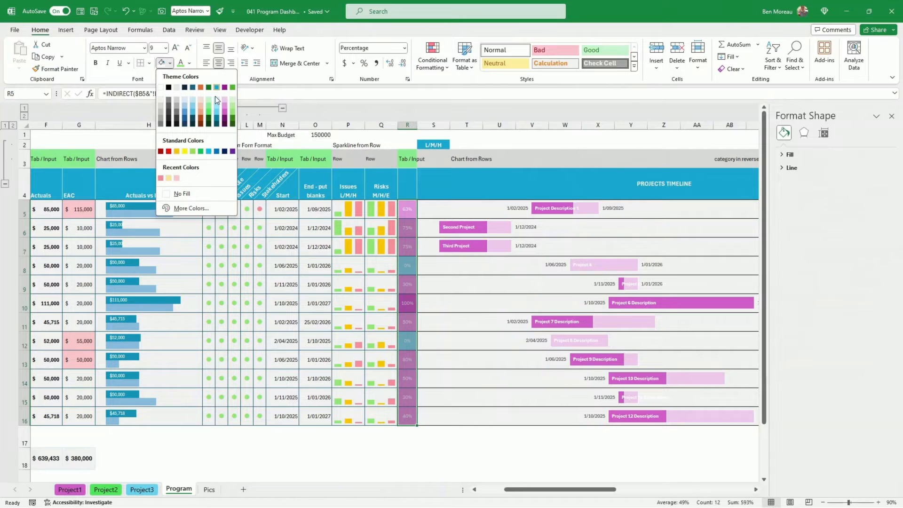
click(398, 224)
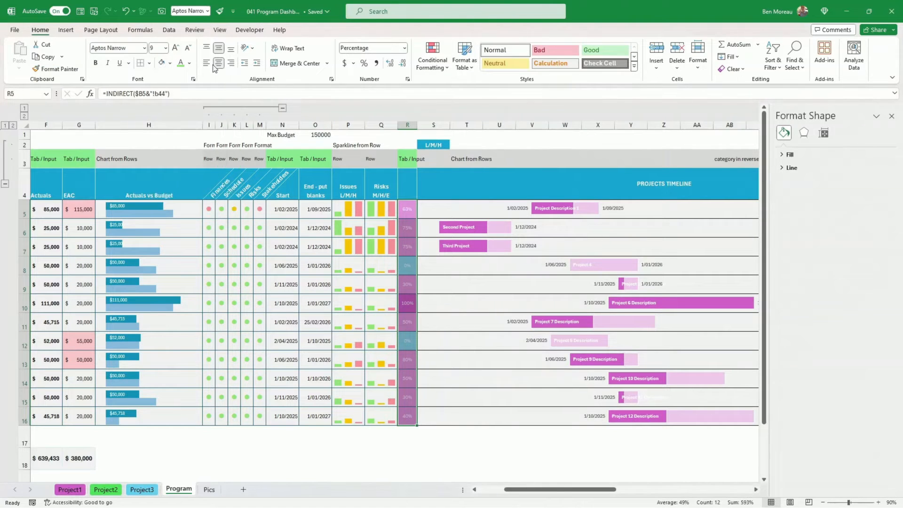
click(113, 30)
click(51, 45)
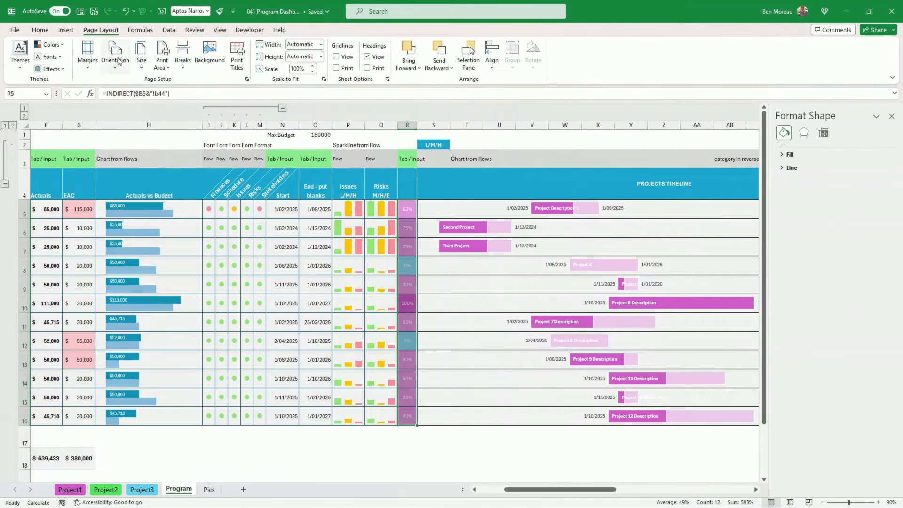
click(40, 29)
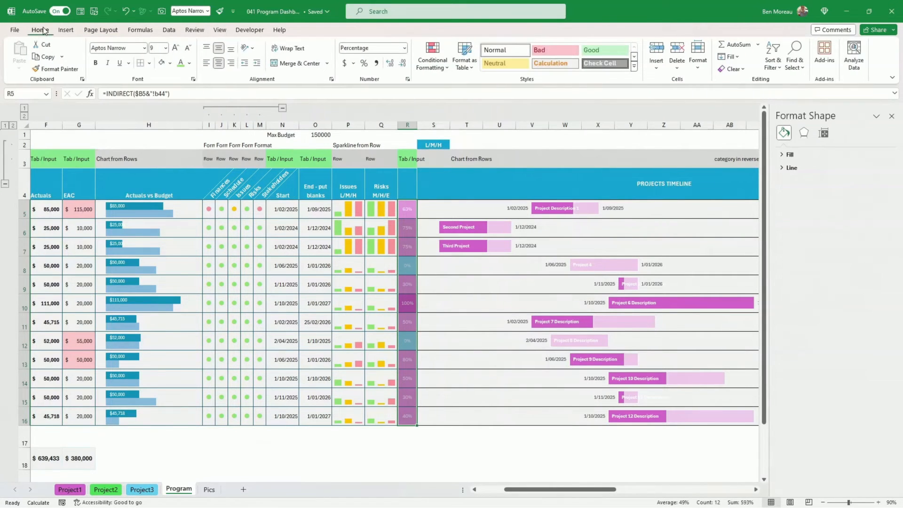
click(170, 63)
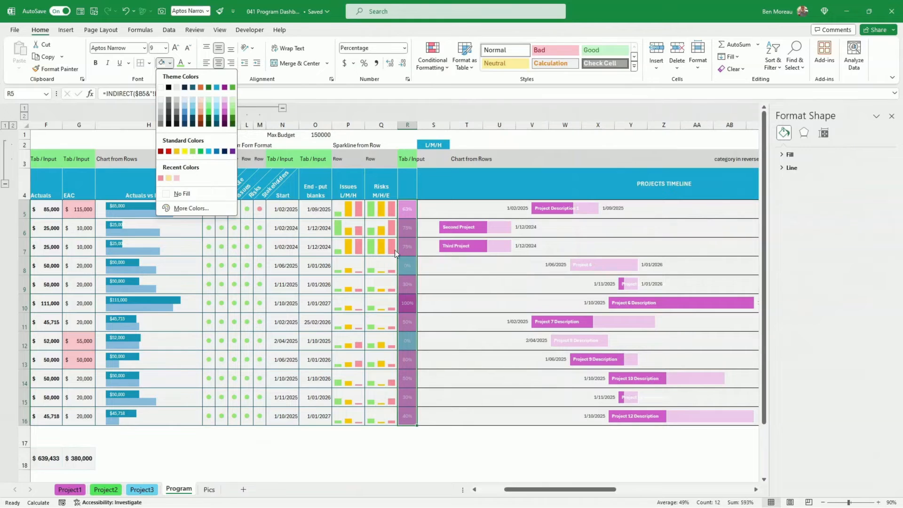
click(407, 250)
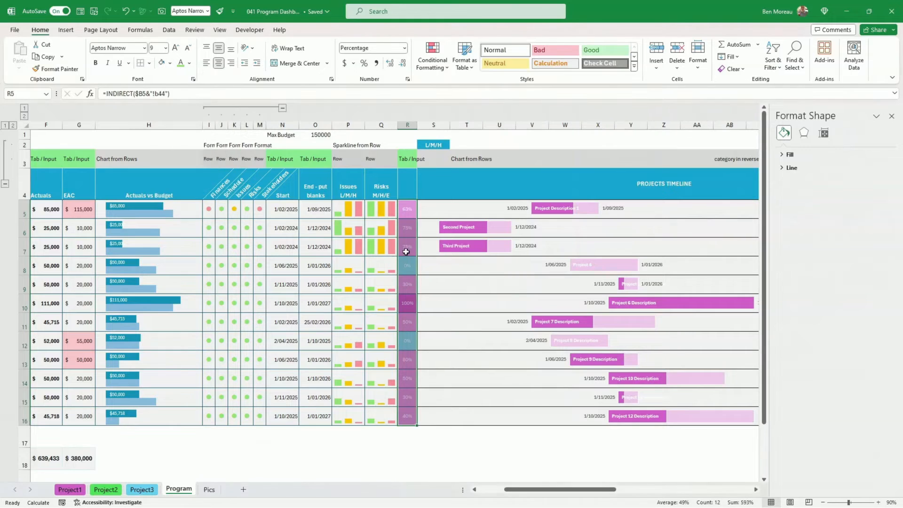
Examine the percentage cells in R5:R16 and the extent of the projects timeline chart.
click(407, 210)
drag(407, 210, 417, 423)
click(410, 209)
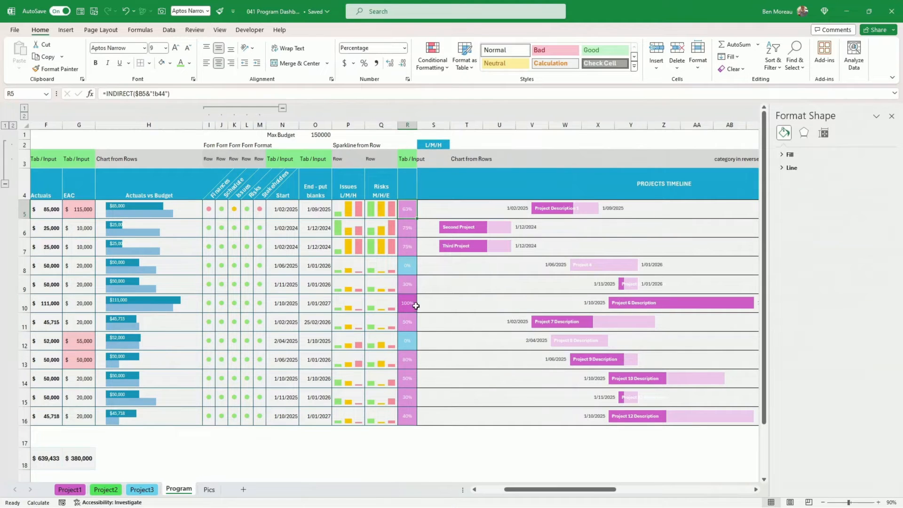
click(408, 268)
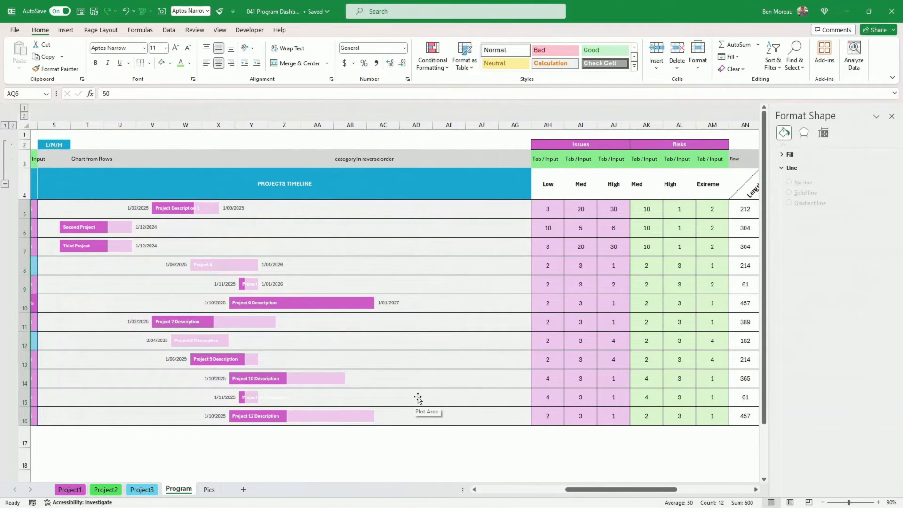
click(418, 398)
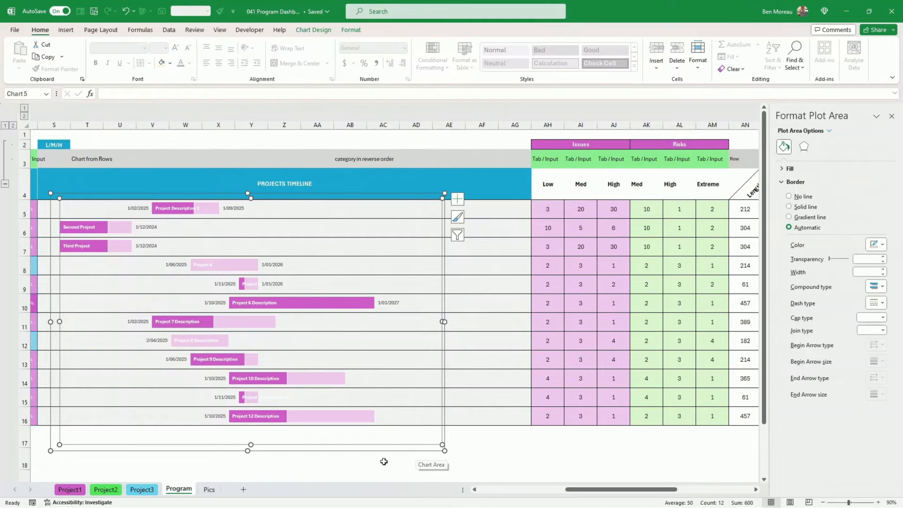
click(406, 465)
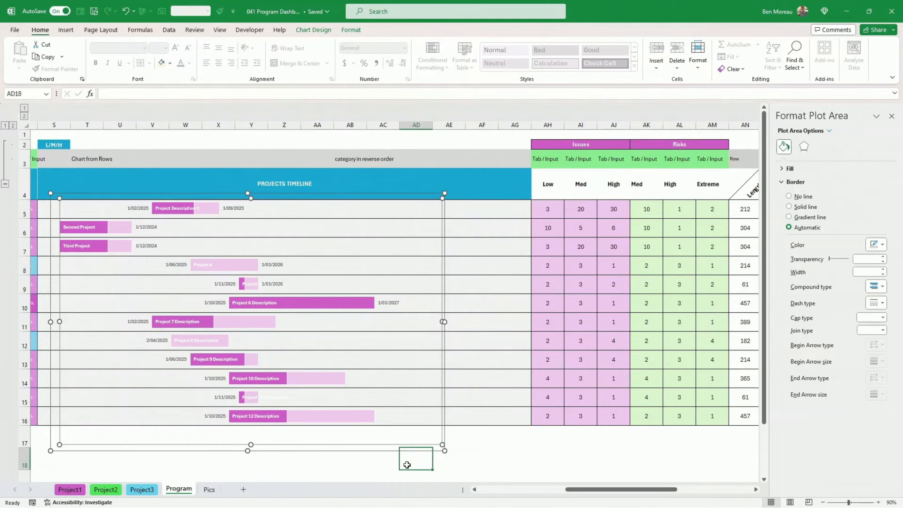
click(378, 466)
drag(378, 466, 20, 470)
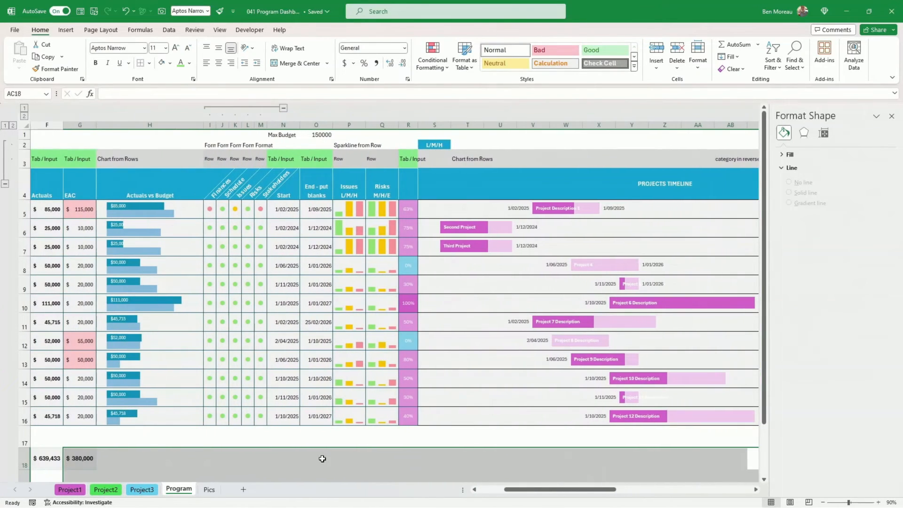
click(433, 467)
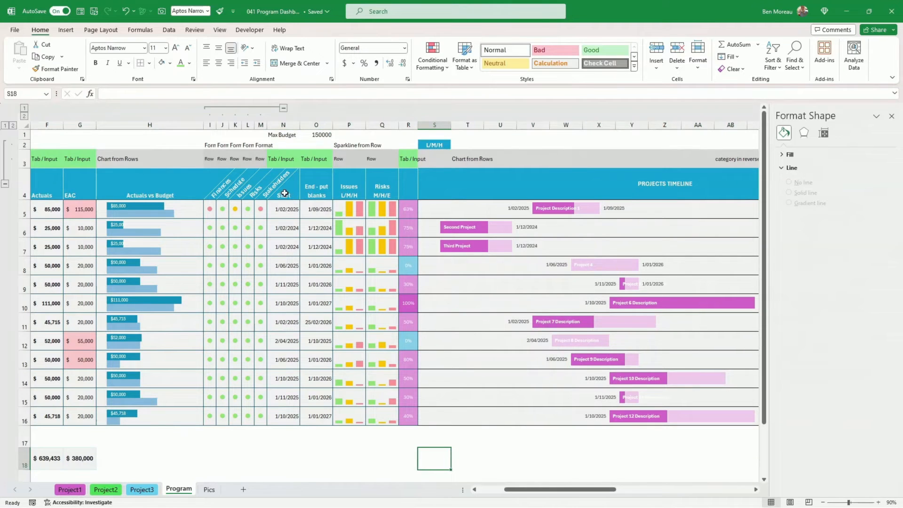
Insert a 2-D stacked bar chart from the project start dates in N4:N16.
drag(285, 194, 285, 423)
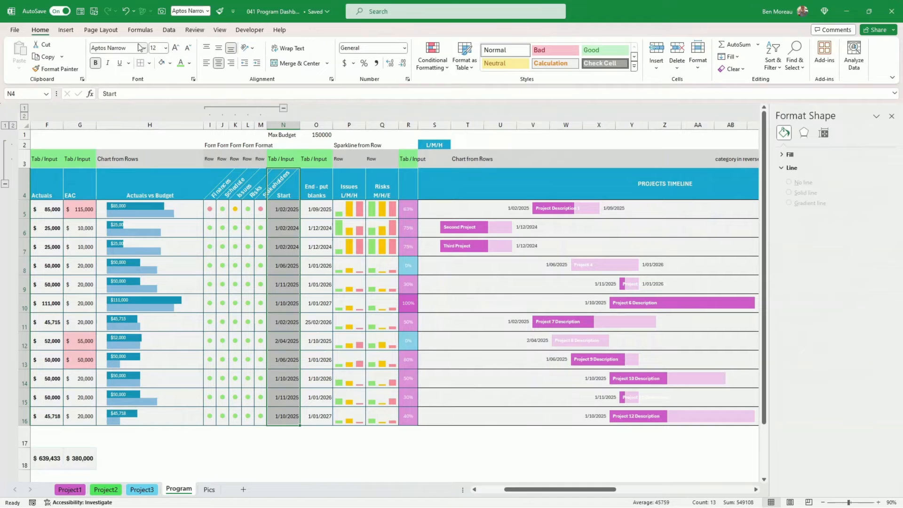
click(66, 30)
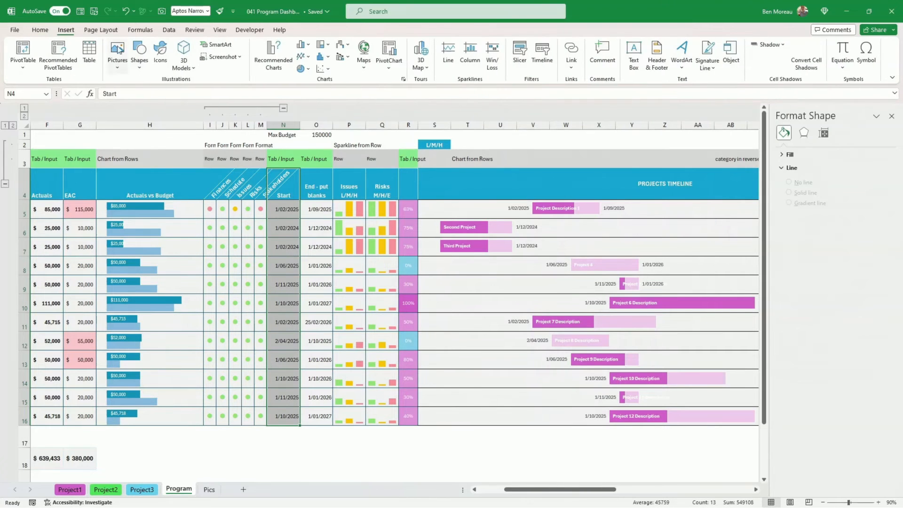
click(309, 44)
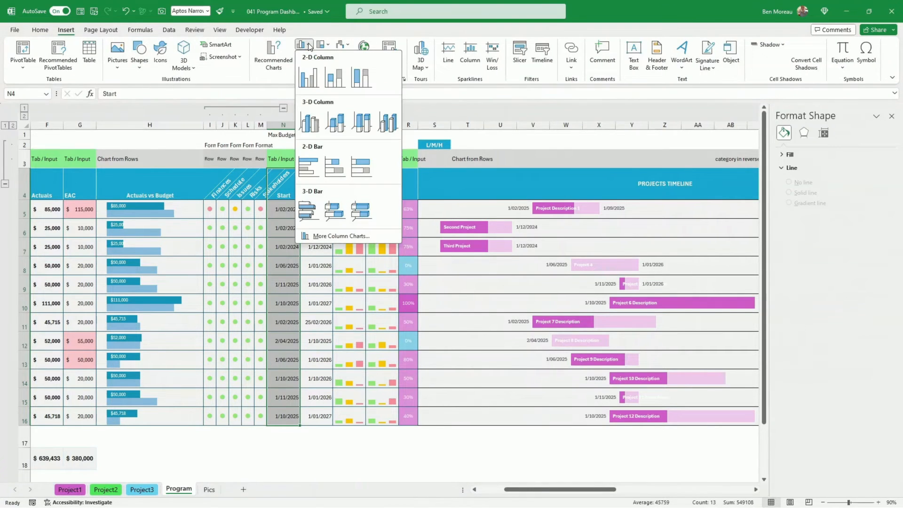
click(334, 168)
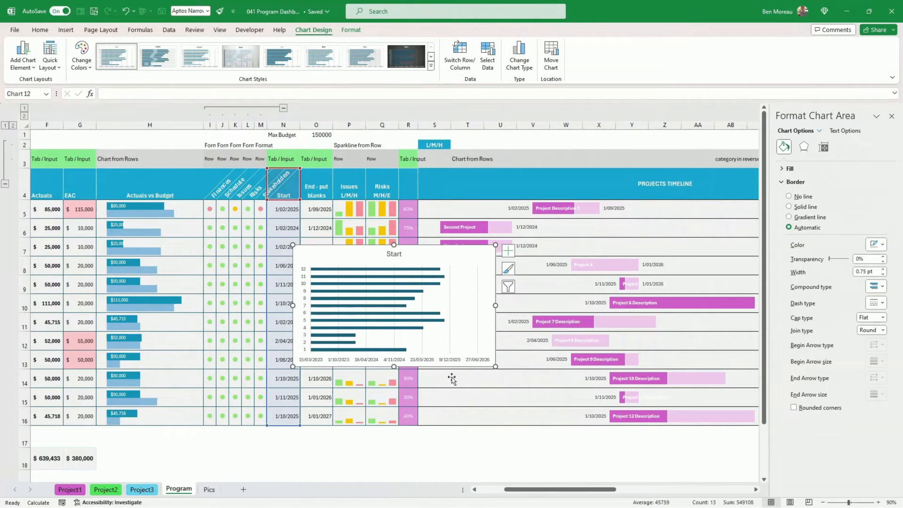
Copy the Done column AO4:AO16 and add it as a second series to the new stacked bar chart.
click(558, 444)
click(558, 444)
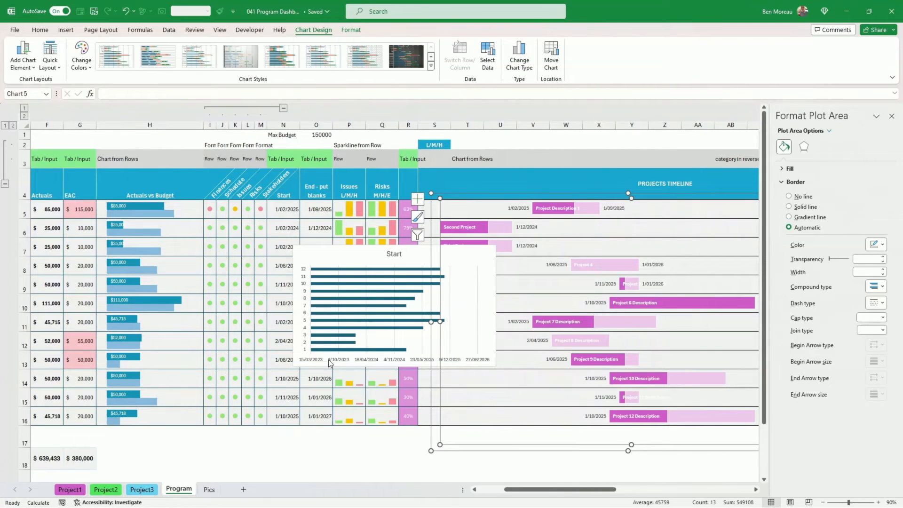
drag(588, 461, 782, 466)
drag(672, 190, 678, 415)
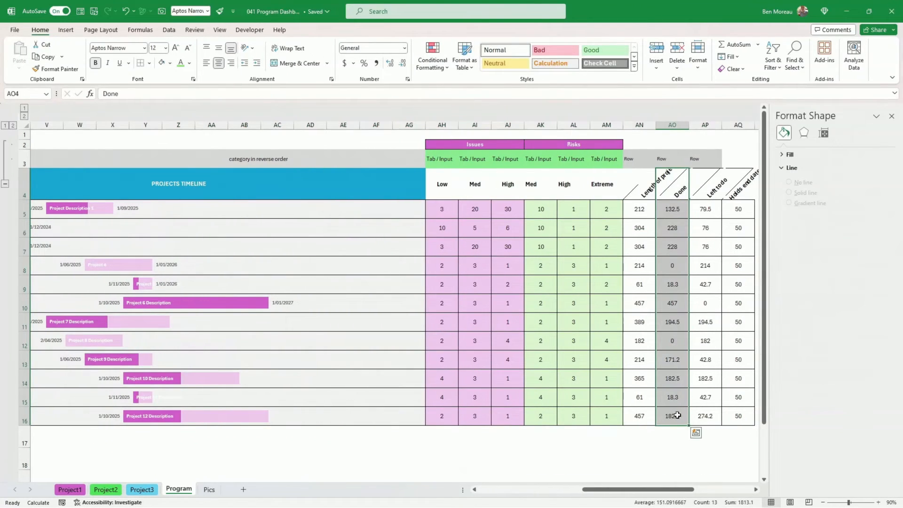
key(ctrl+c)
drag(657, 490, 591, 491)
click(385, 330)
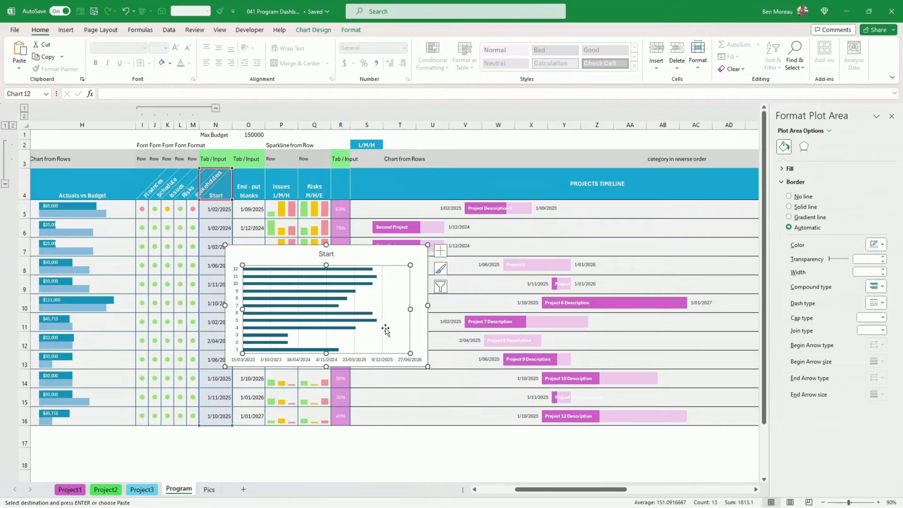
key(ctrl+v)
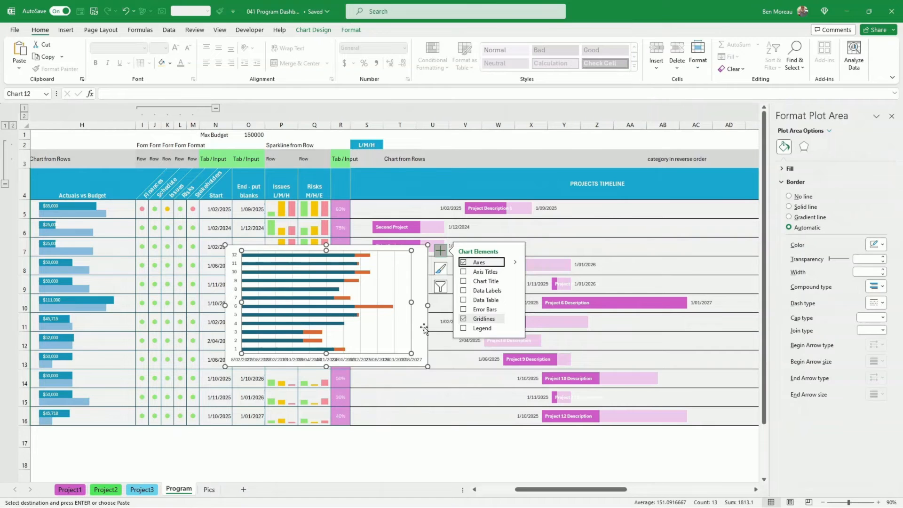
Widen the new stacked bar chart so its right edge reaches the end of column V.
click(462, 459)
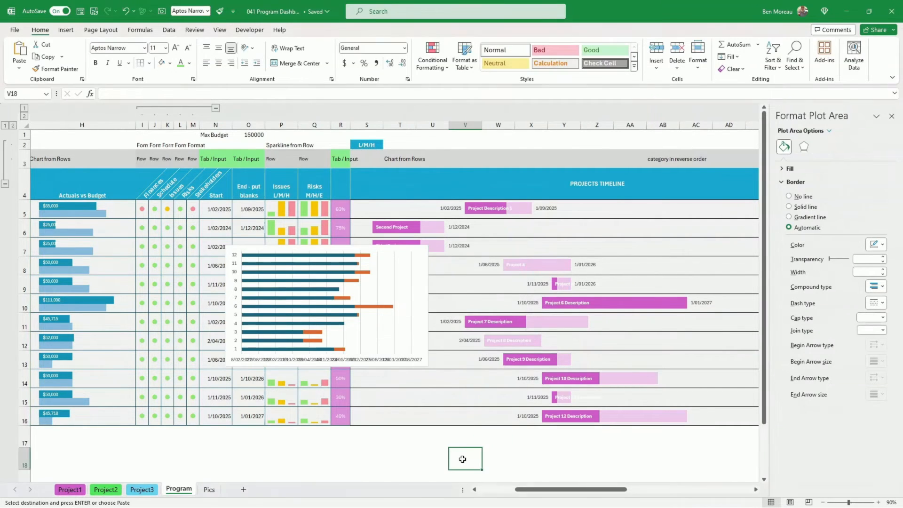
click(381, 308)
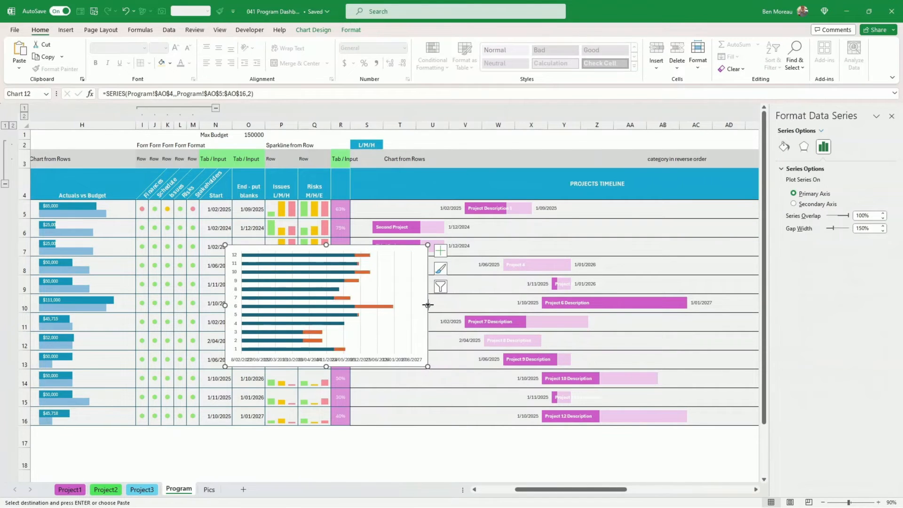
drag(426, 307, 483, 306)
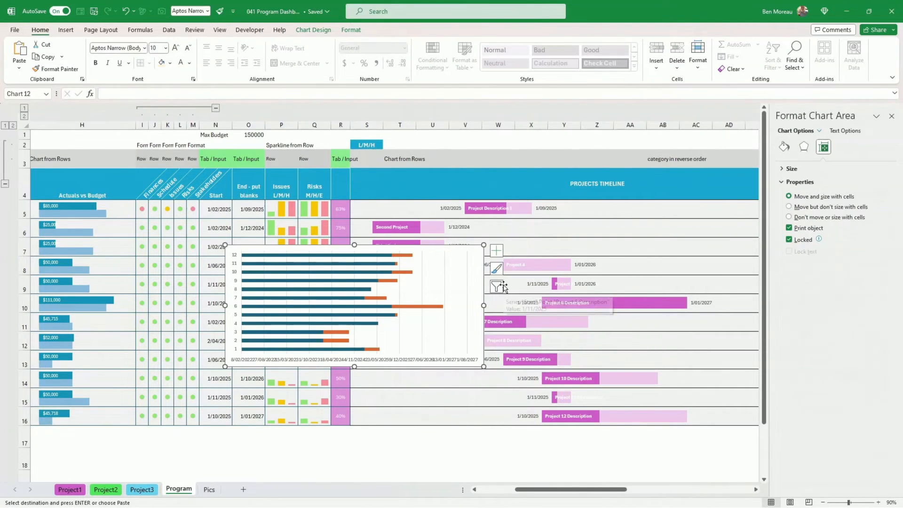
Set the Start series in the new chart to No Fill.
click(360, 309)
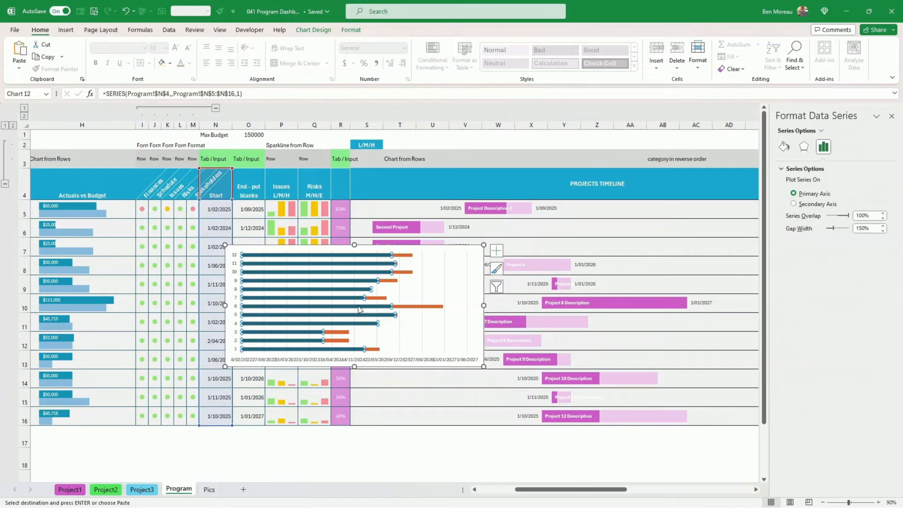
click(349, 30)
click(388, 44)
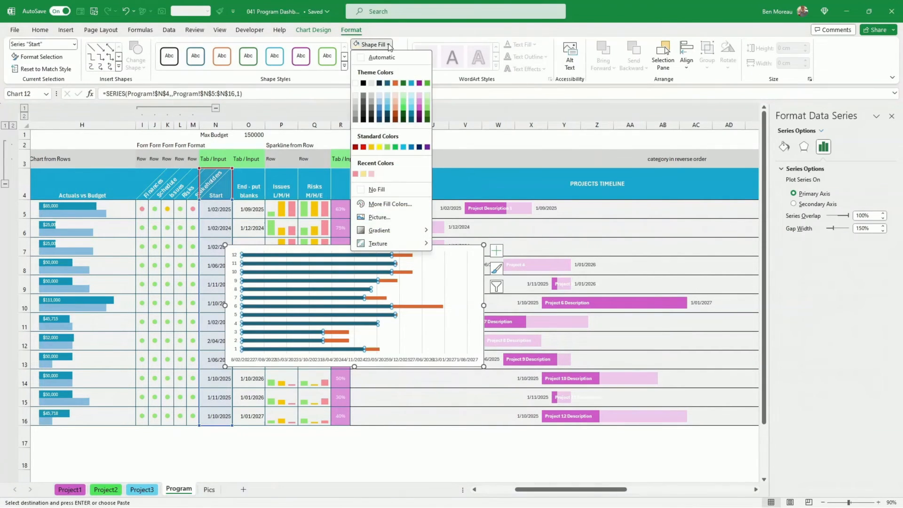
click(377, 190)
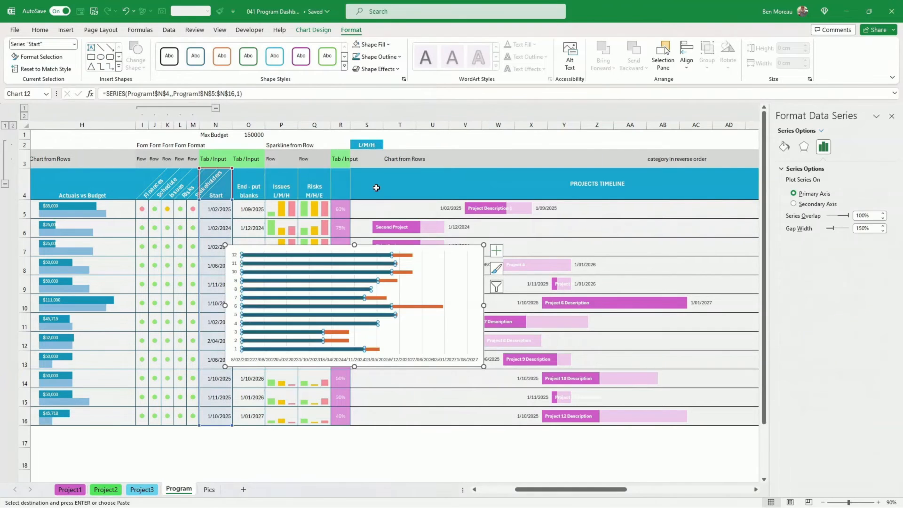
click(386, 462)
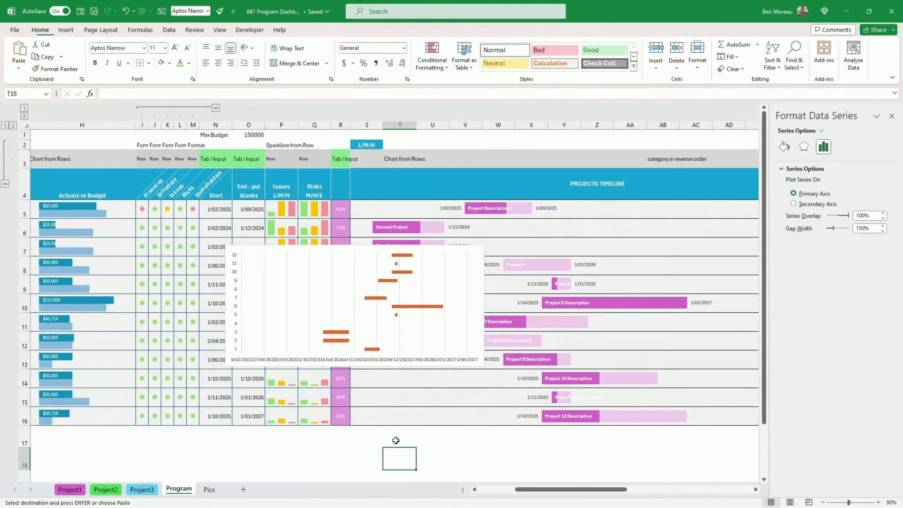
click(366, 317)
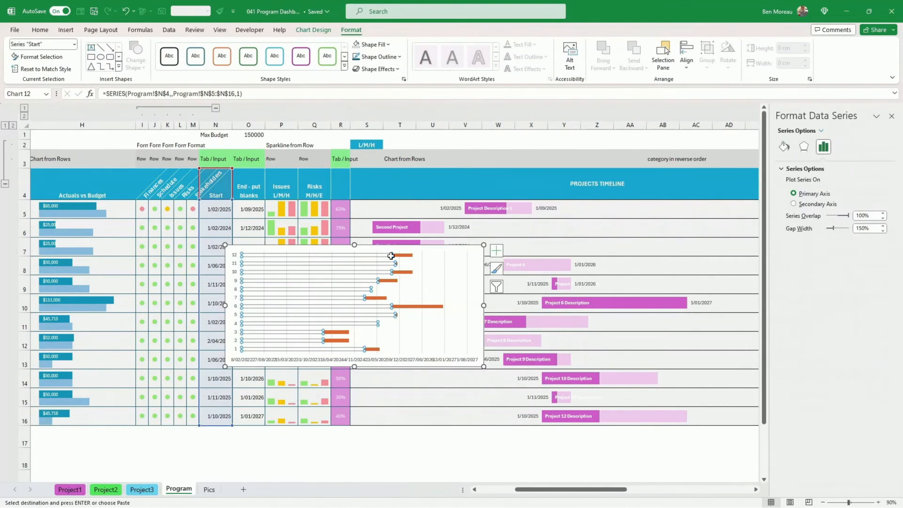
Copy the Left to do column AP4:AP16 and add it as a third series to the new chart.
drag(599, 487, 679, 492)
drag(638, 181, 652, 419)
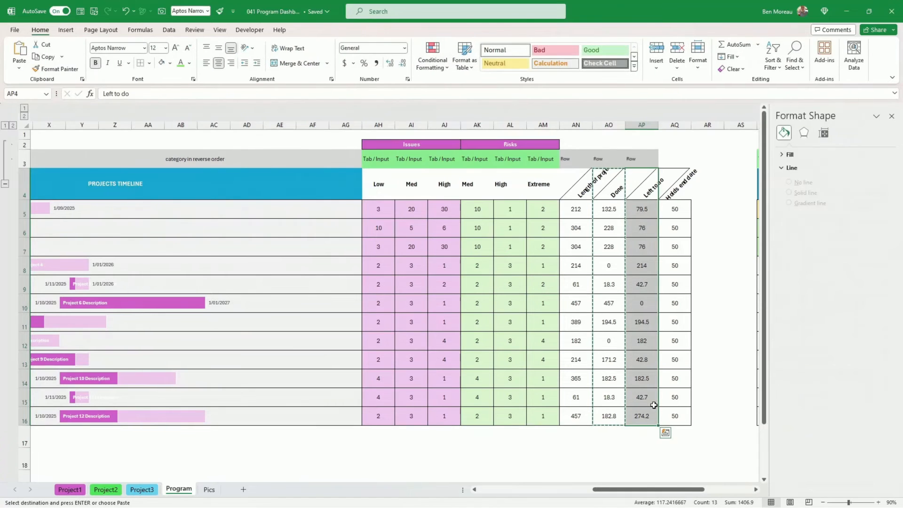
key(ctrl+c)
drag(672, 489, 568, 472)
click(602, 329)
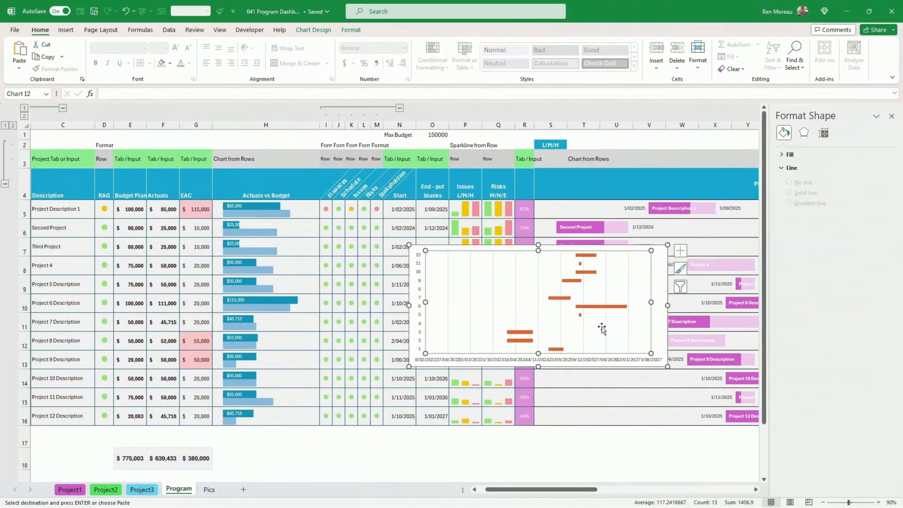
key(ctrl)
key(ctrl)
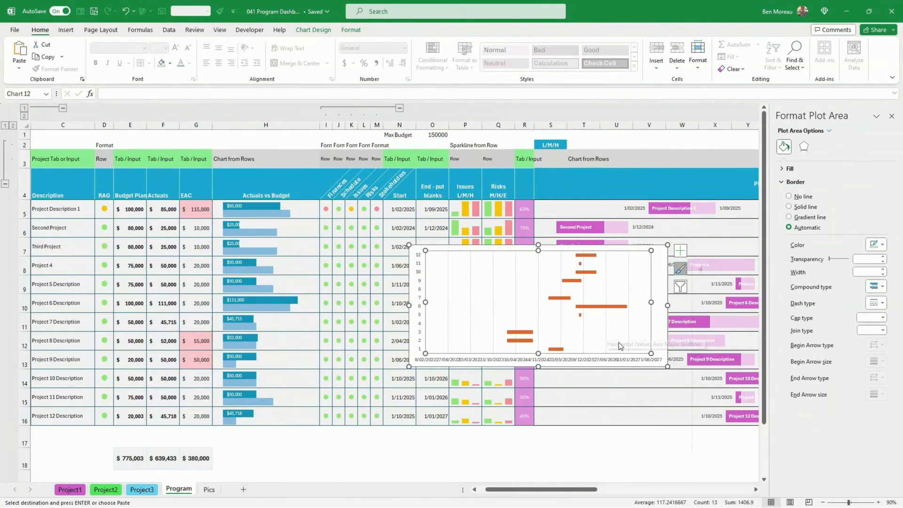
key(ctrl)
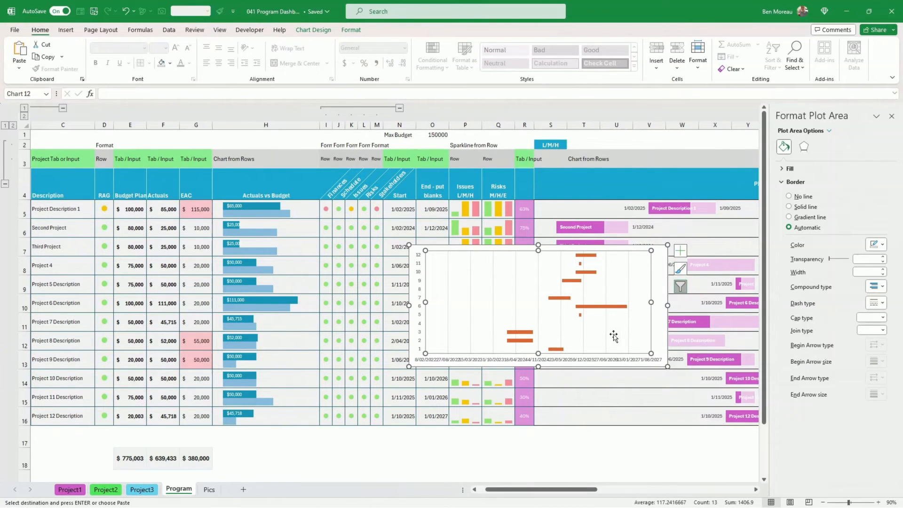
key(ctrl+v)
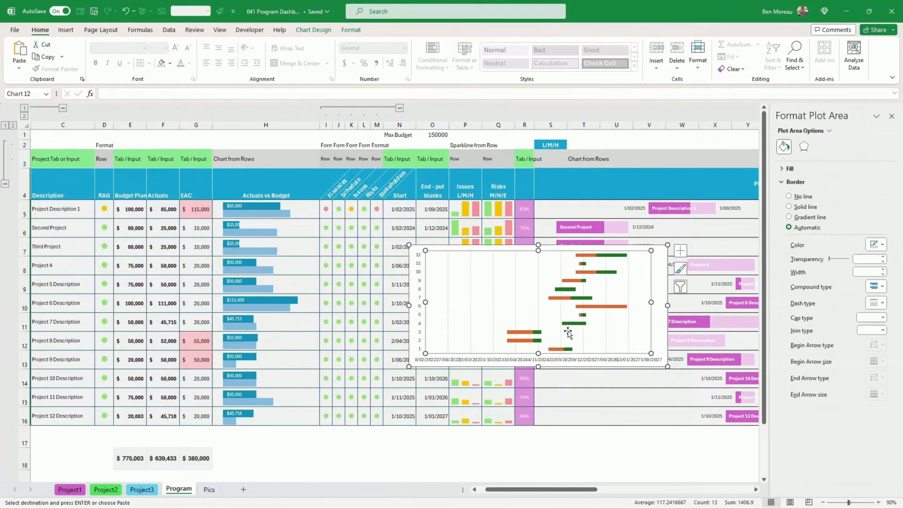
Fill the Done series bars with the light pink-purple theme tint.
click(525, 335)
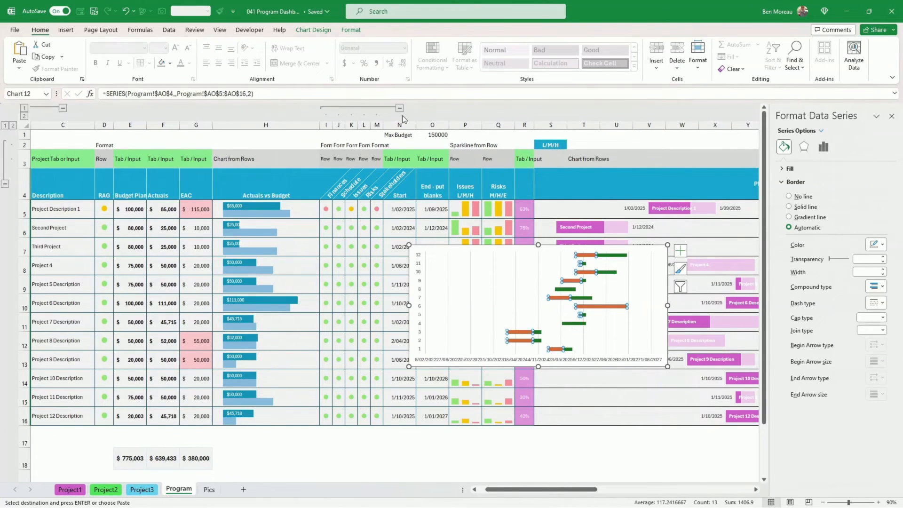
click(350, 30)
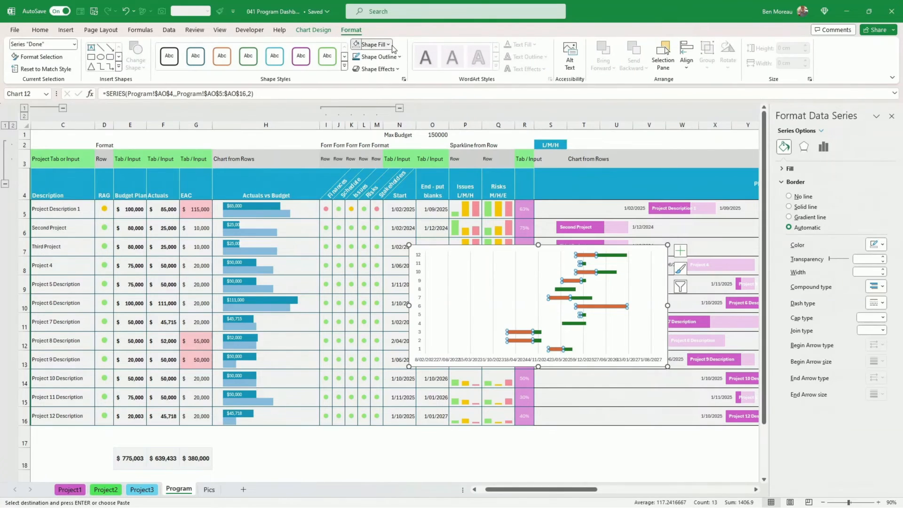
click(377, 45)
click(419, 95)
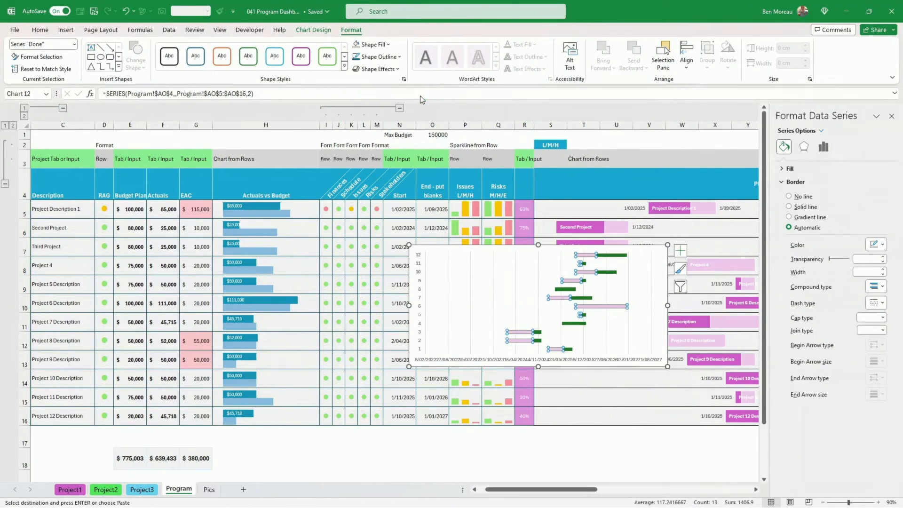
Fill the Left to do series bars with the medium magenta theme shade.
click(571, 324)
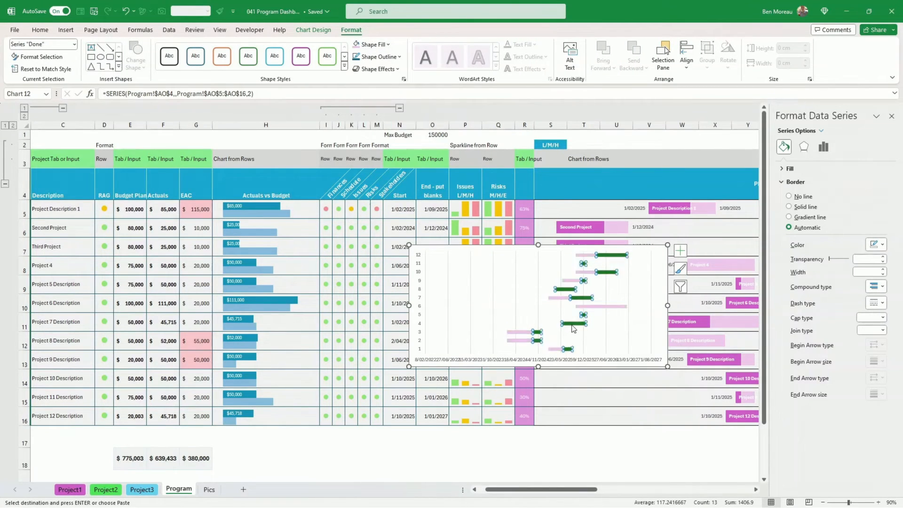
click(388, 45)
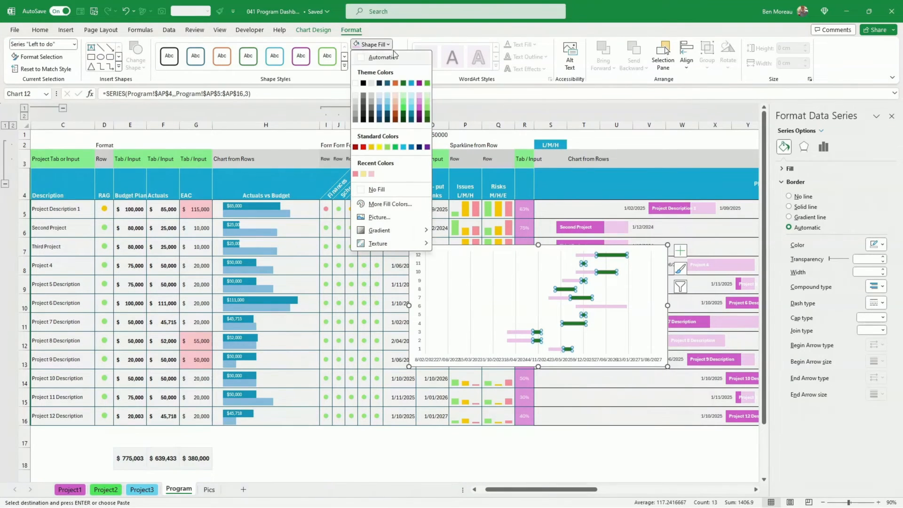
click(418, 107)
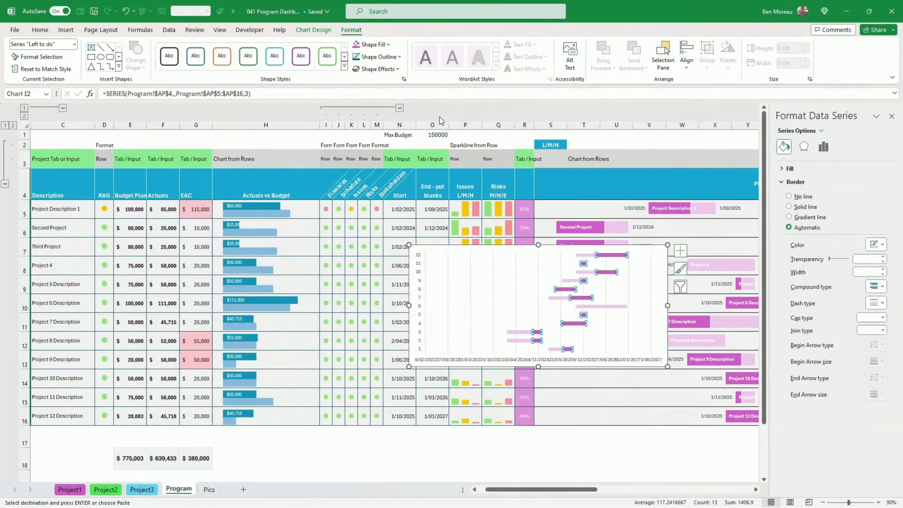
Widen the new chart to about 19.08 cm and move it over columns H to T.
drag(409, 305, 363, 305)
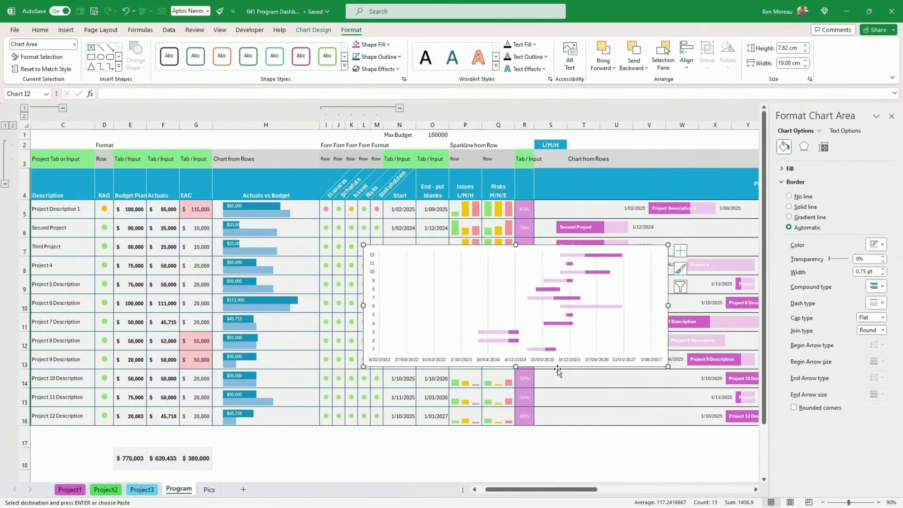
drag(557, 371, 474, 374)
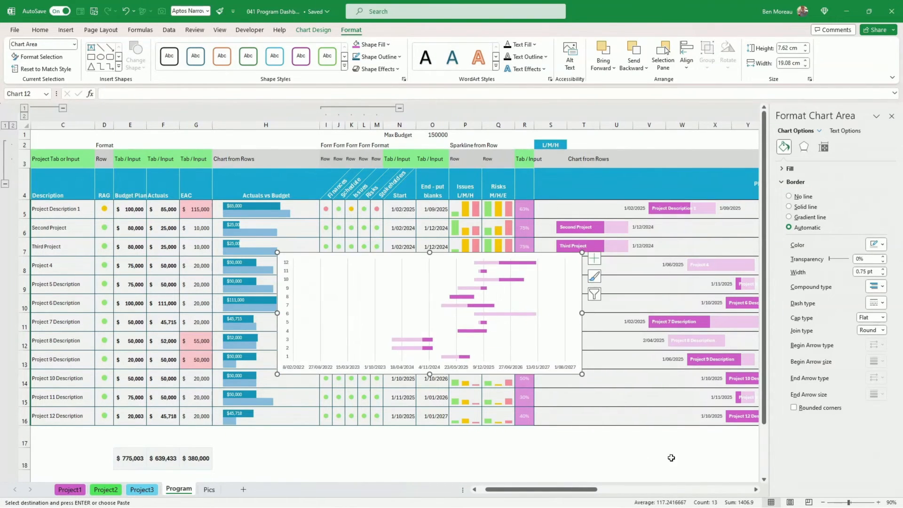
click(891, 116)
Copy the end date placeholder values in AQ5:AQ16 and add them as a fourth series to the new chart.
click(884, 446)
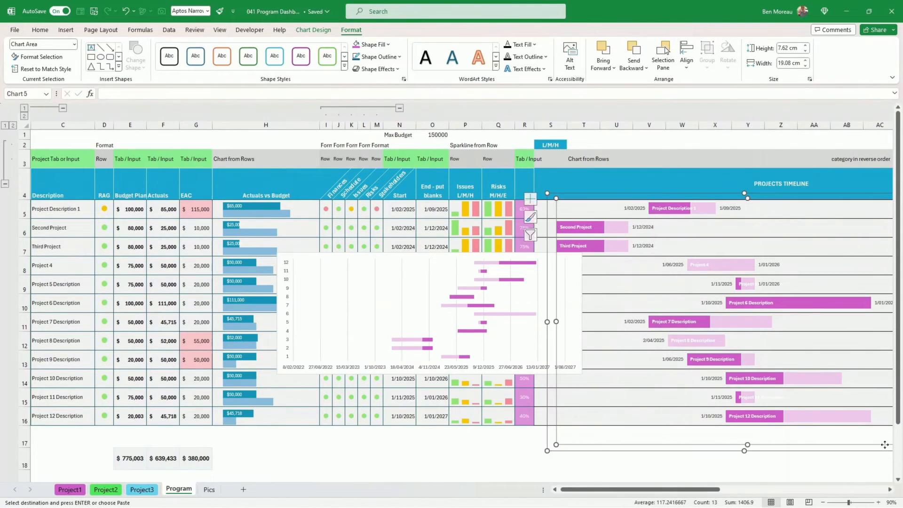
drag(875, 465, 818, 456)
scroll(847, 461, right, 5)
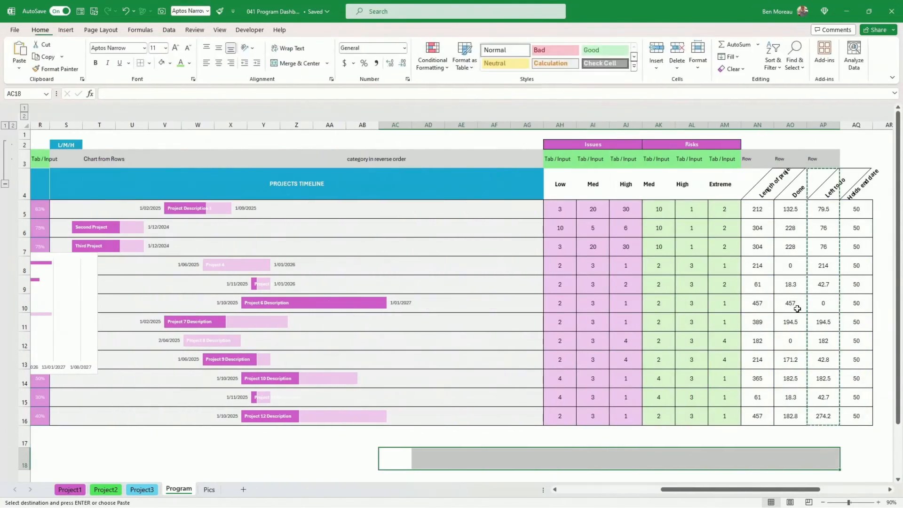
drag(856, 209, 855, 414)
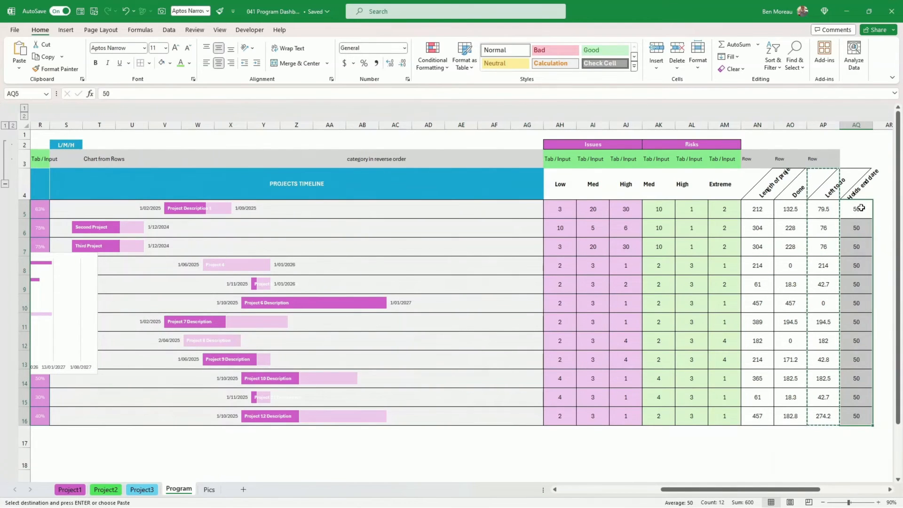
key(ctrl+c)
drag(780, 492, 714, 492)
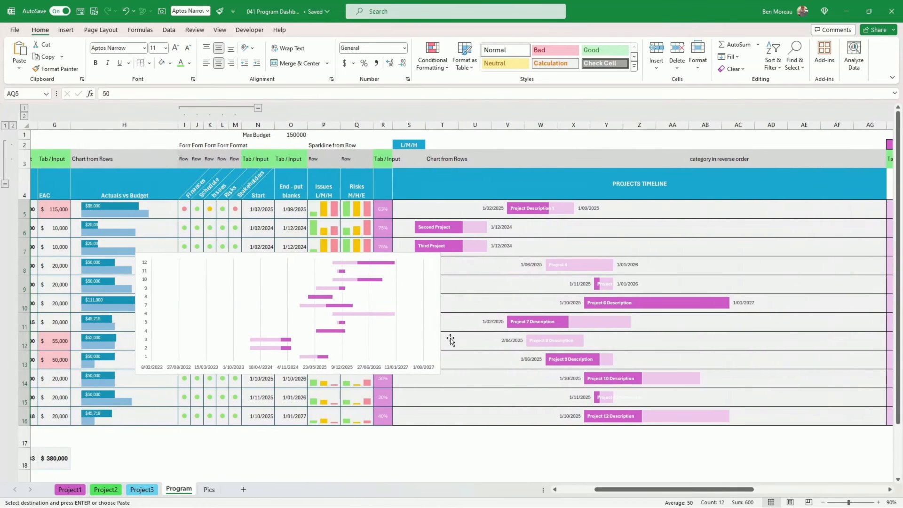
click(379, 334)
key(ctrl+v)
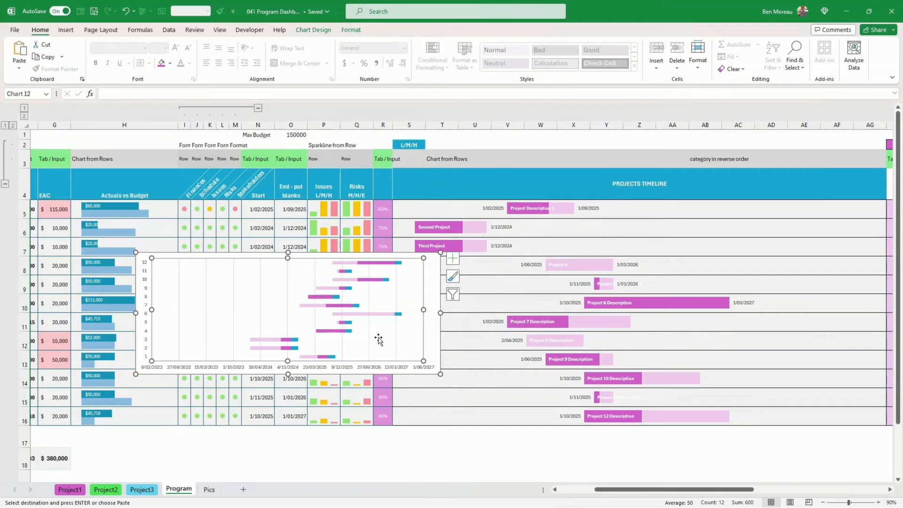
Move the new chart down and across to span columns N to W, and select its Left to do series.
click(399, 314)
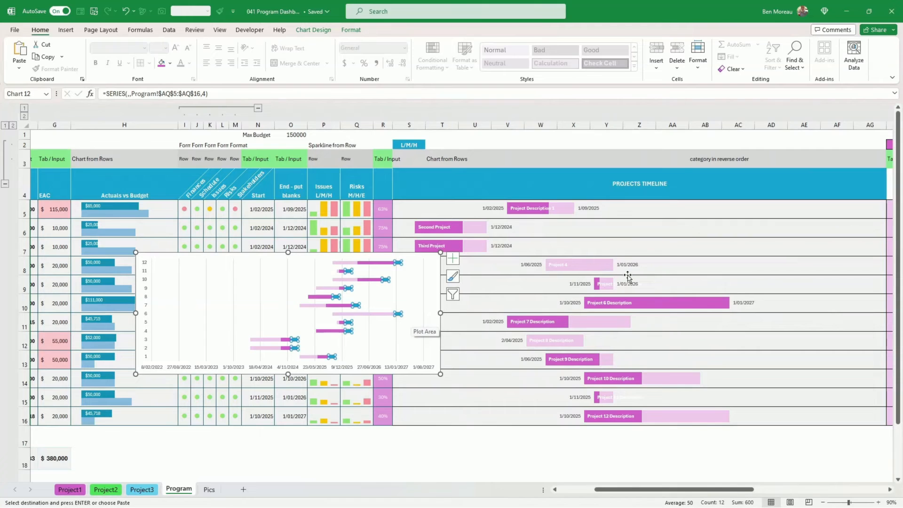
drag(231, 371, 406, 387)
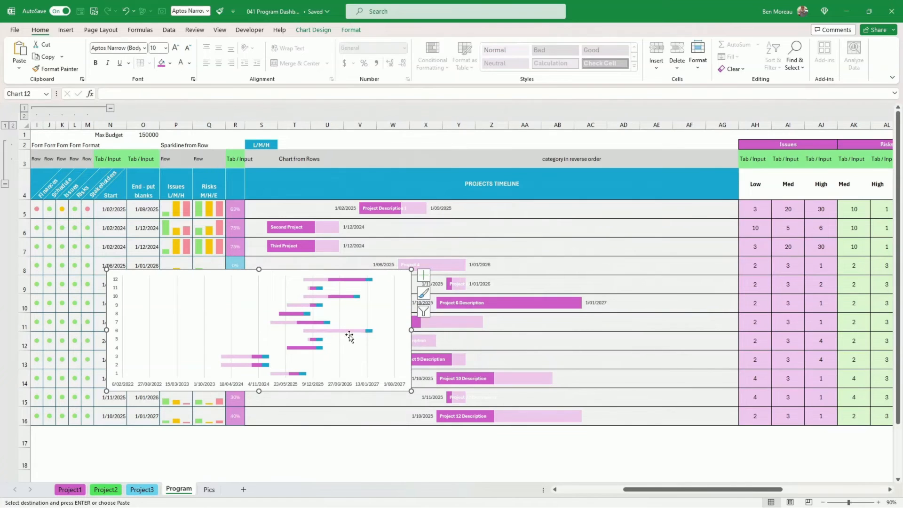
mouse_move(338, 284)
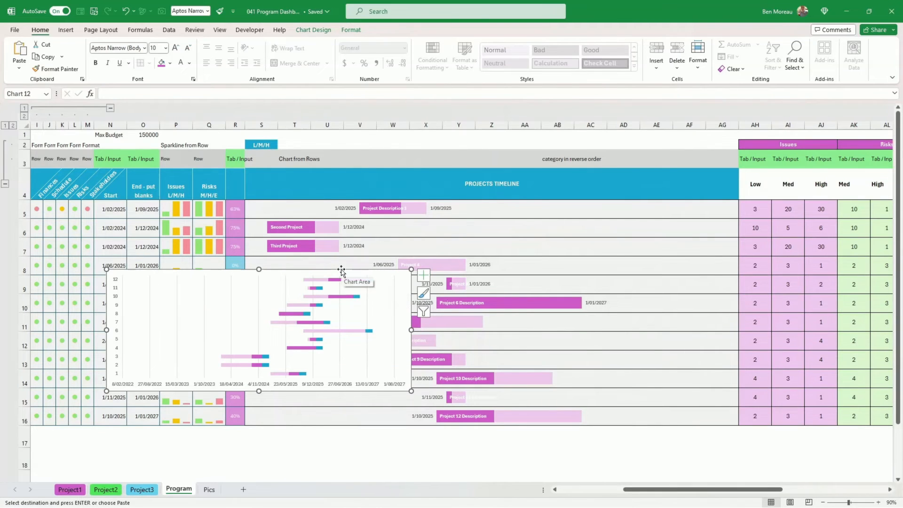
click(344, 280)
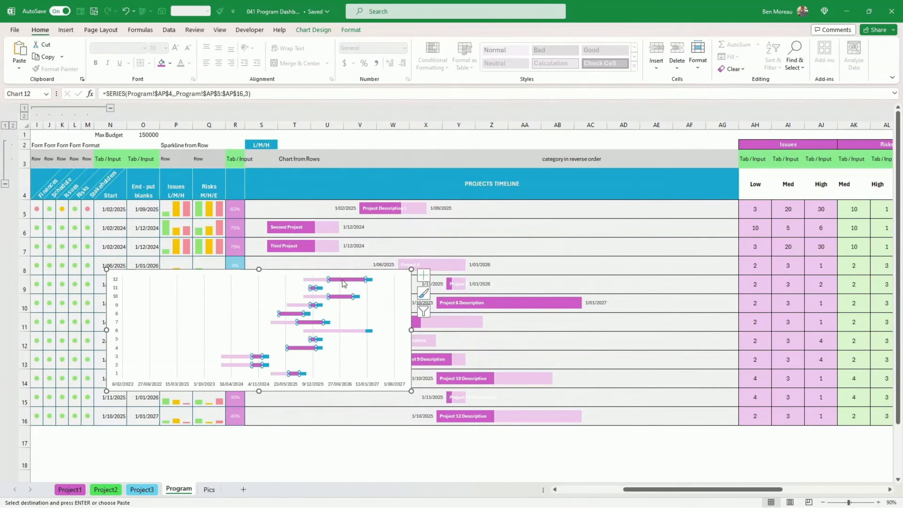
drag(713, 493, 684, 493)
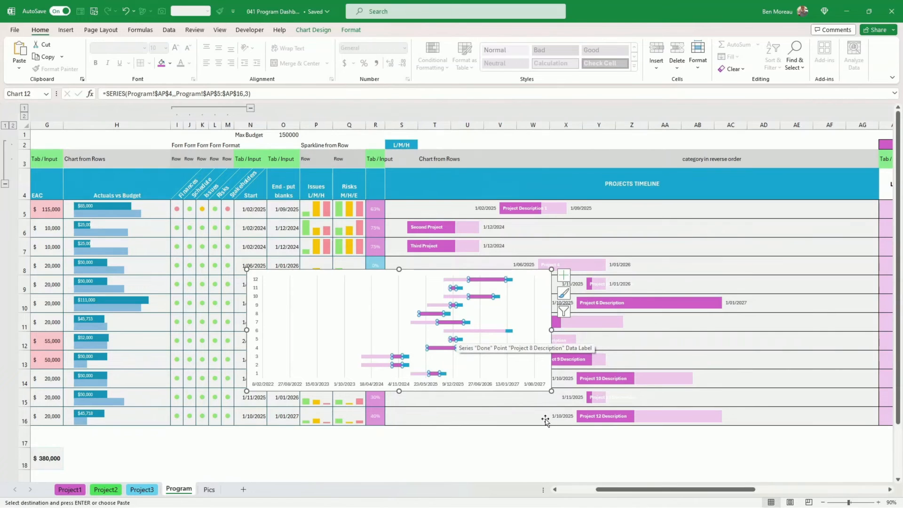
Fill the Left to do series bars with the light magenta theme shade and the Done series bars with the medium magenta shade.
drag(637, 491, 653, 498)
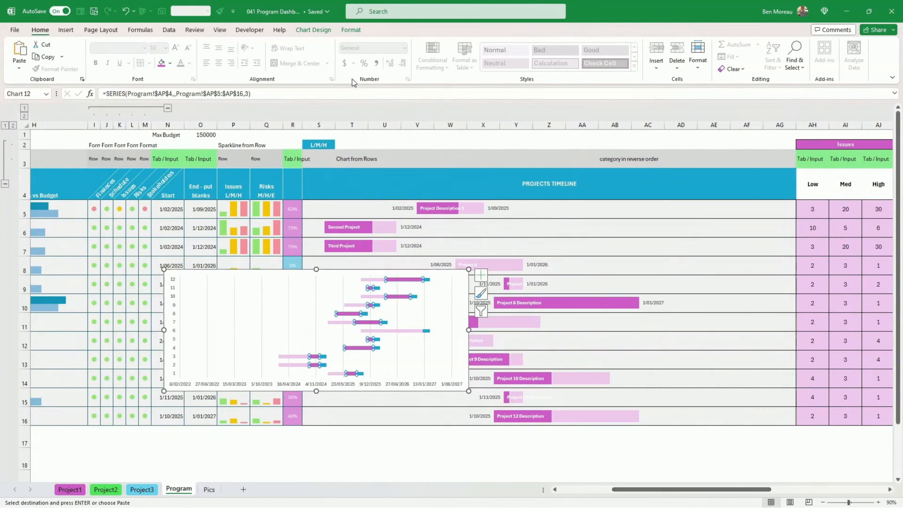
click(351, 30)
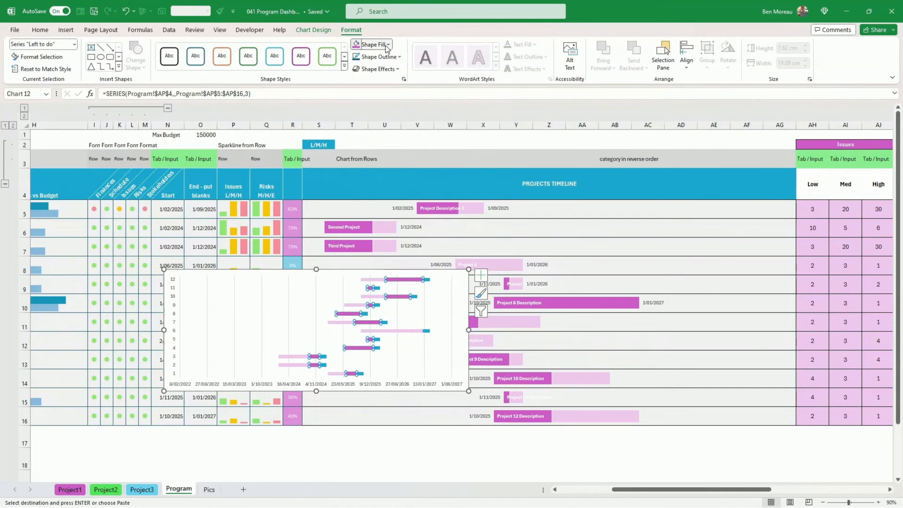
click(385, 44)
click(420, 95)
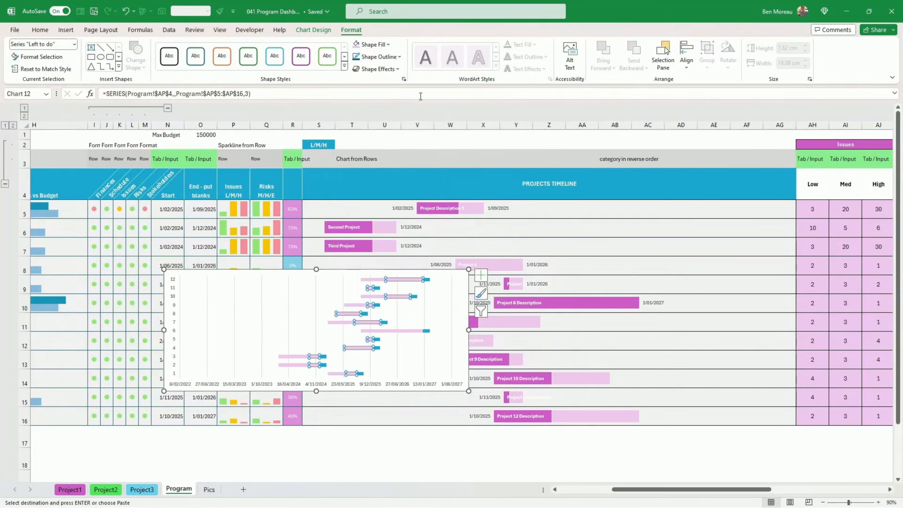
click(376, 280)
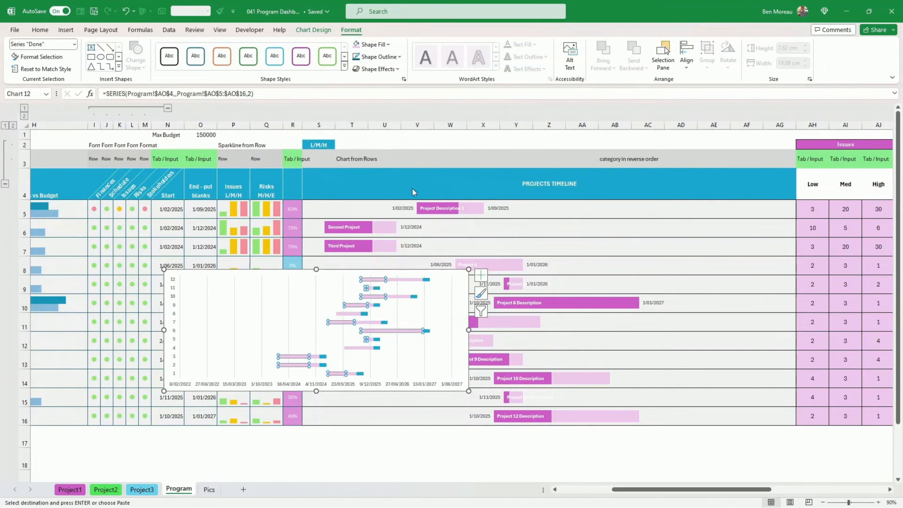
click(388, 45)
click(419, 107)
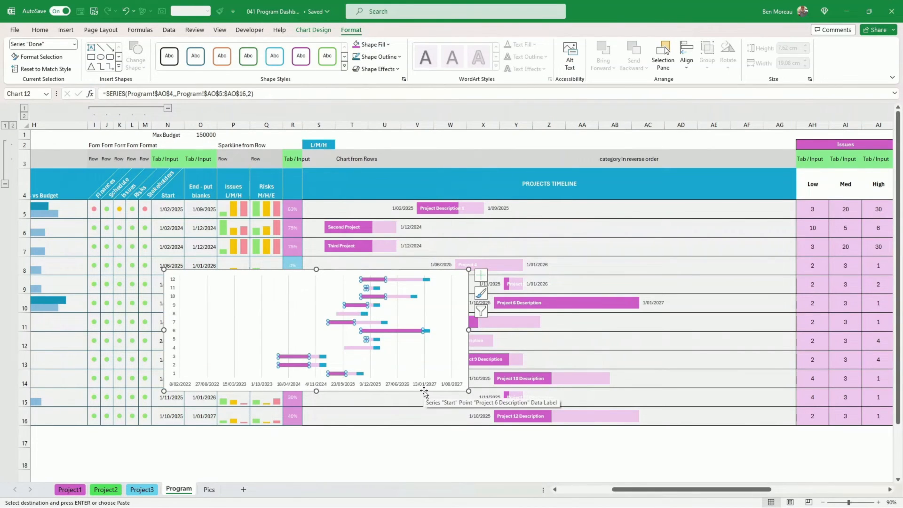
Stretch the new chart to about 15.79 cm high and add data labels to its Done series.
drag(316, 391, 316, 445)
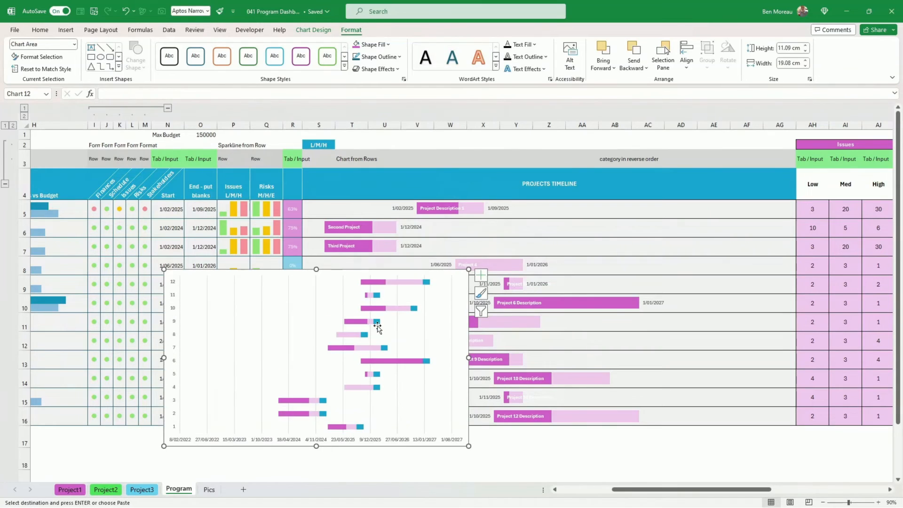
drag(316, 269, 316, 194)
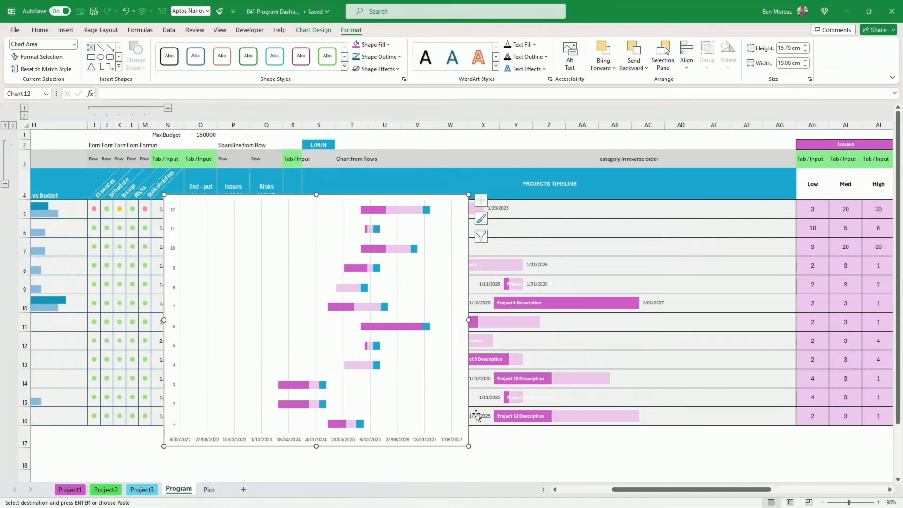
click(394, 326)
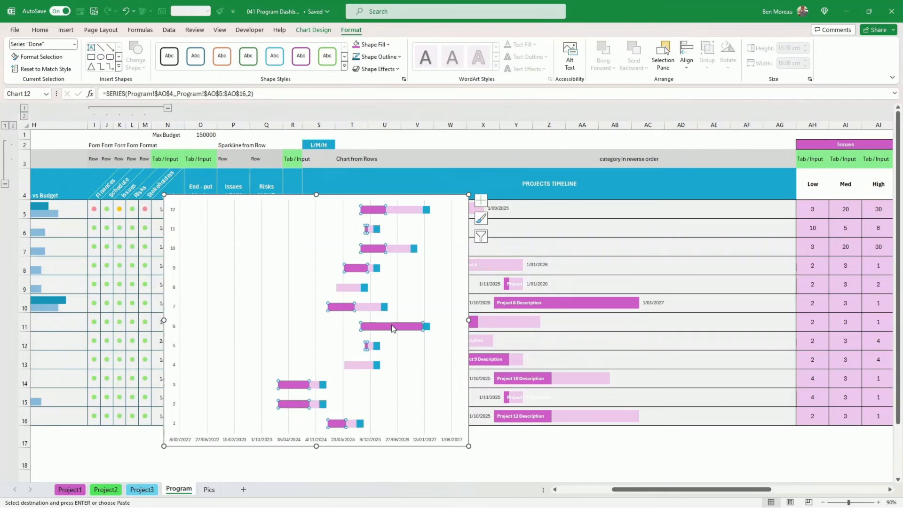
right_click(393, 326)
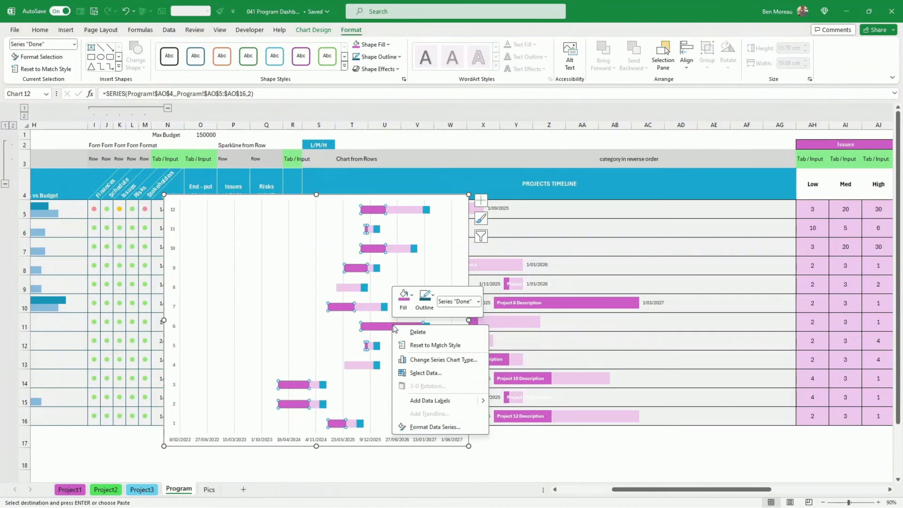
click(430, 403)
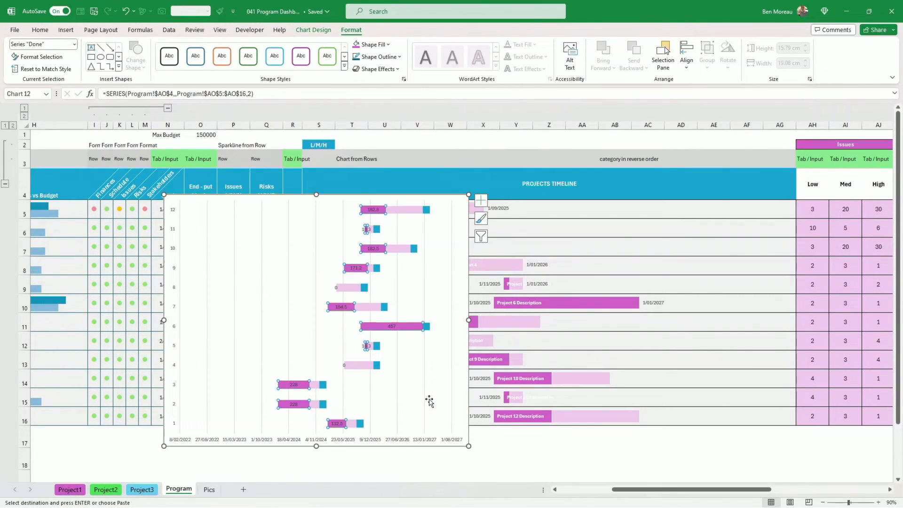
Take the Done series' data labels from the project descriptions in C5:C16 and stop the labels showing the series values.
click(392, 327)
mouse_move(626, 492)
mouse_down()
mouse_move(690, 491)
mouse_move(636, 487)
mouse_up()
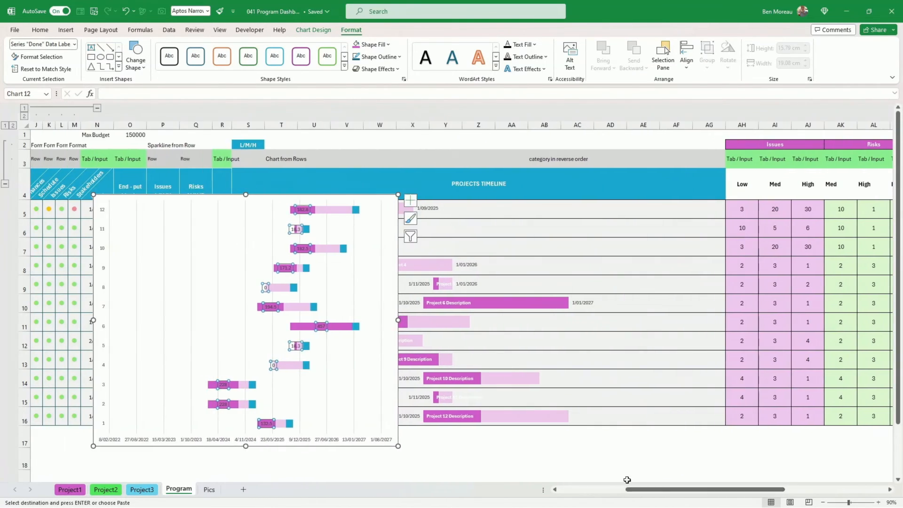
right_click(320, 328)
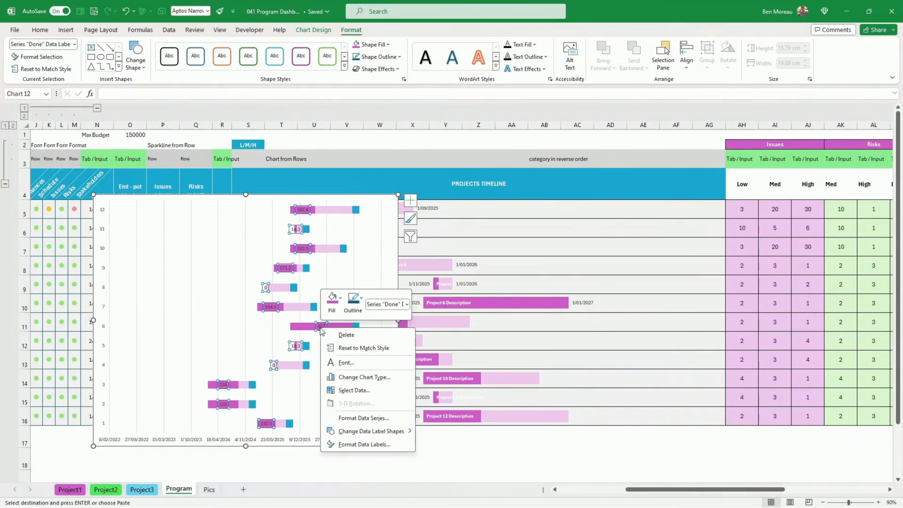
click(365, 444)
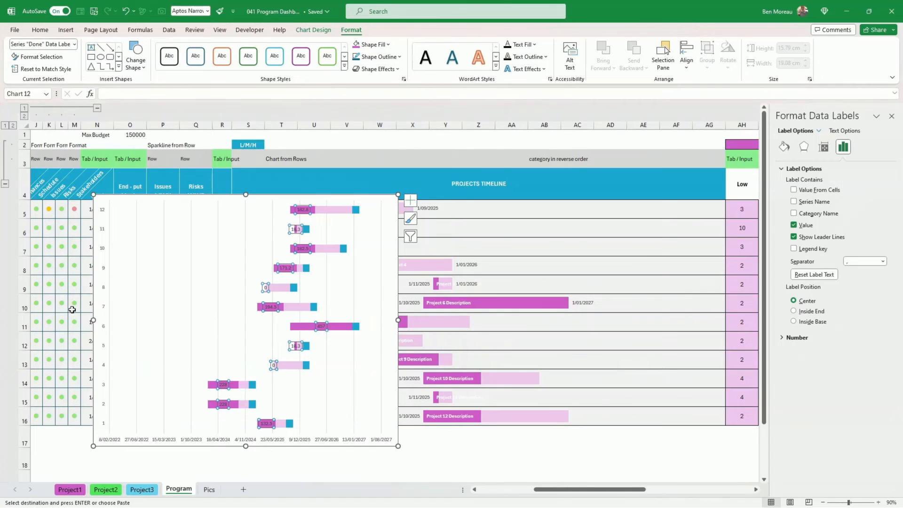
click(794, 190)
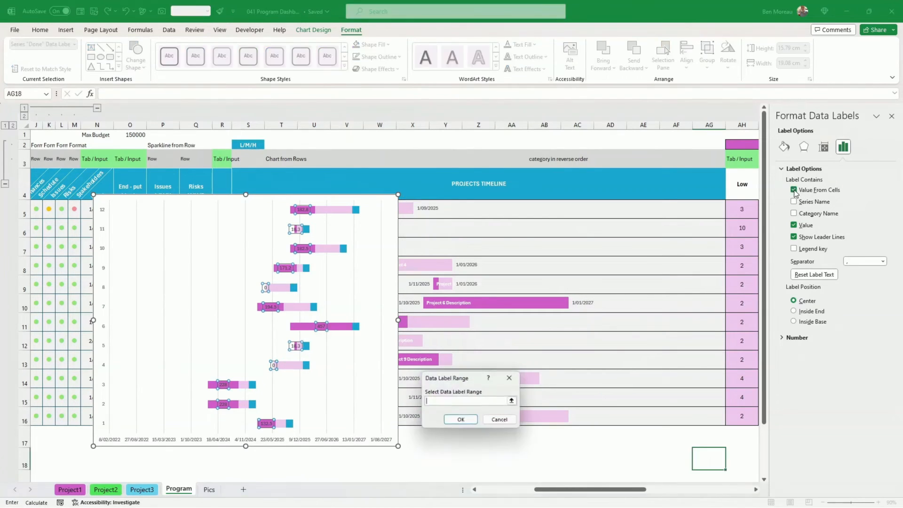
drag(609, 488, 553, 489)
drag(88, 212, 92, 414)
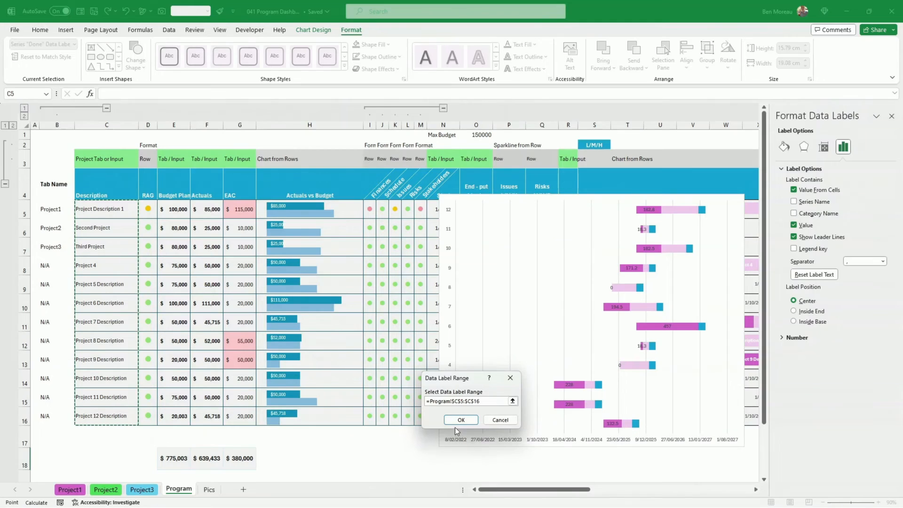
click(458, 420)
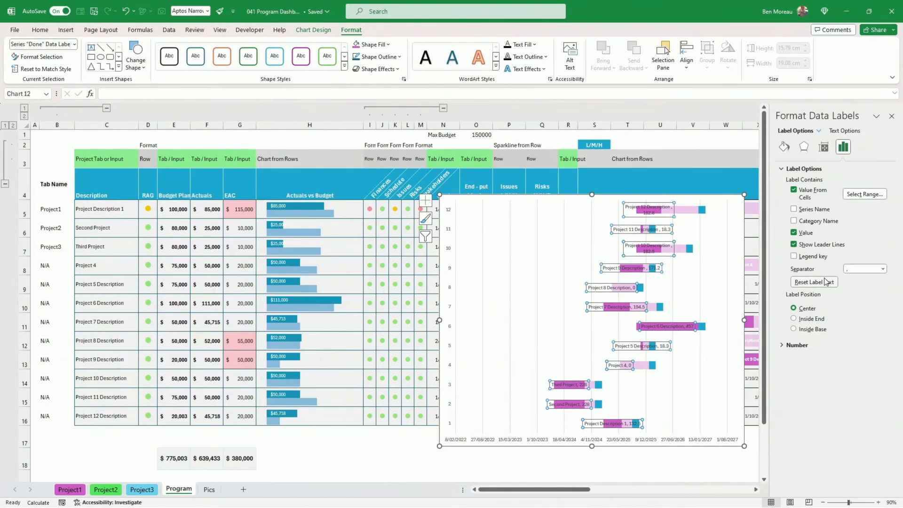
click(794, 233)
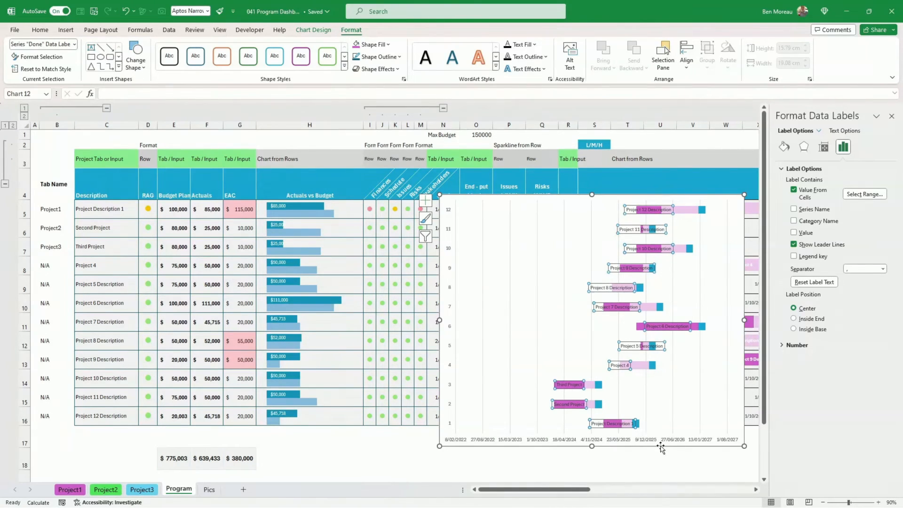
Move the chart over columns H to T and put its vertical axis categories in reverse order.
drag(668, 446, 568, 452)
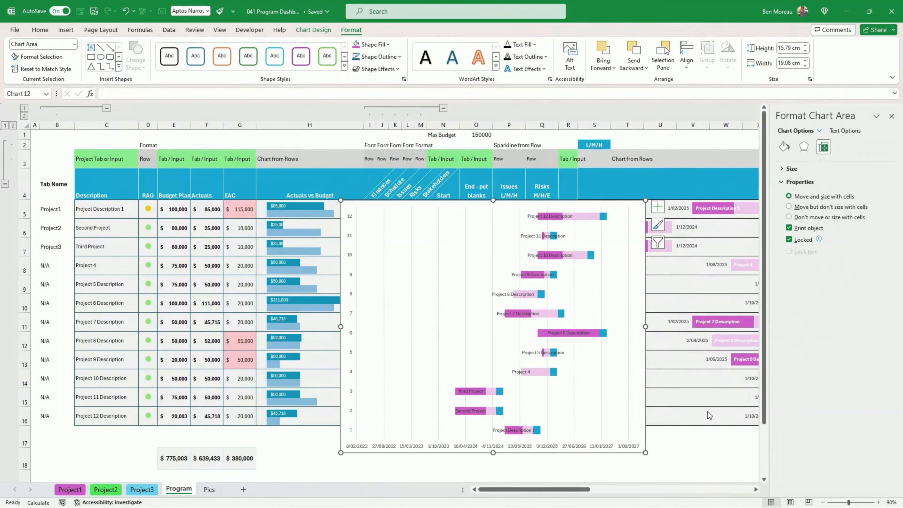
click(786, 169)
click(584, 380)
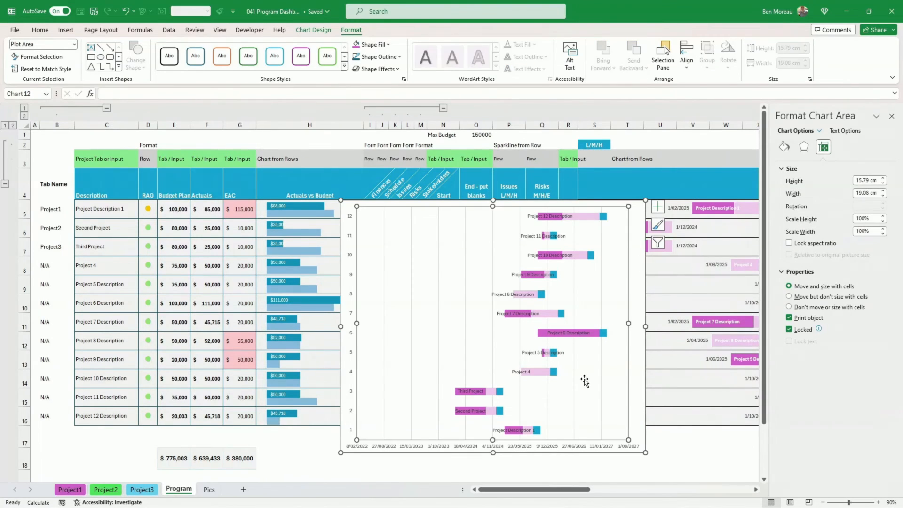
click(348, 350)
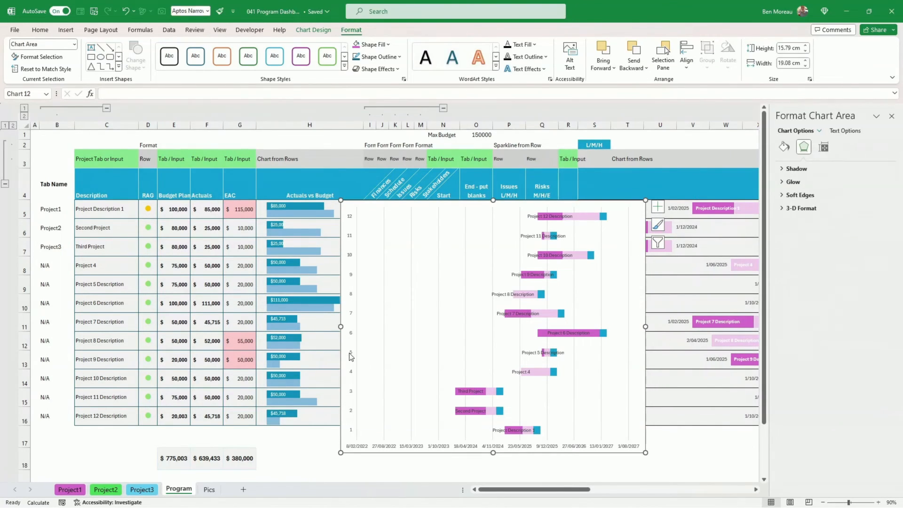
click(352, 353)
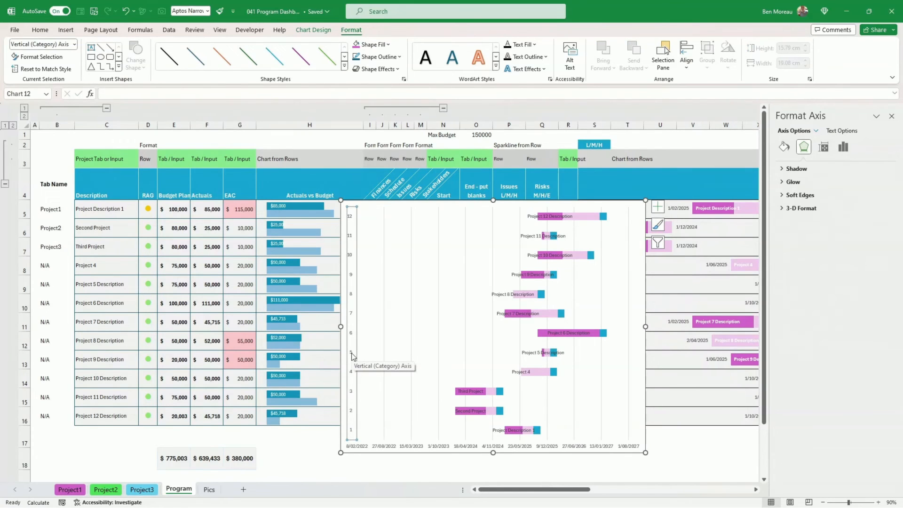
click(843, 147)
click(783, 168)
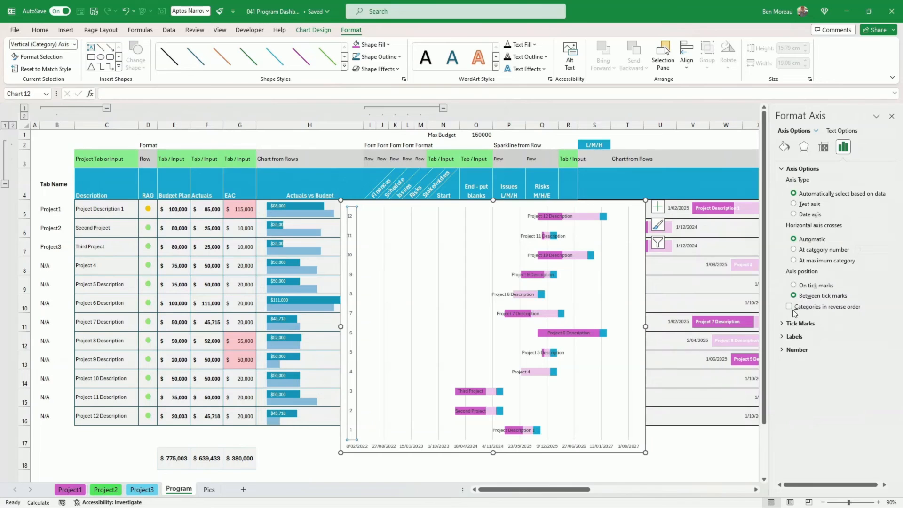
click(789, 307)
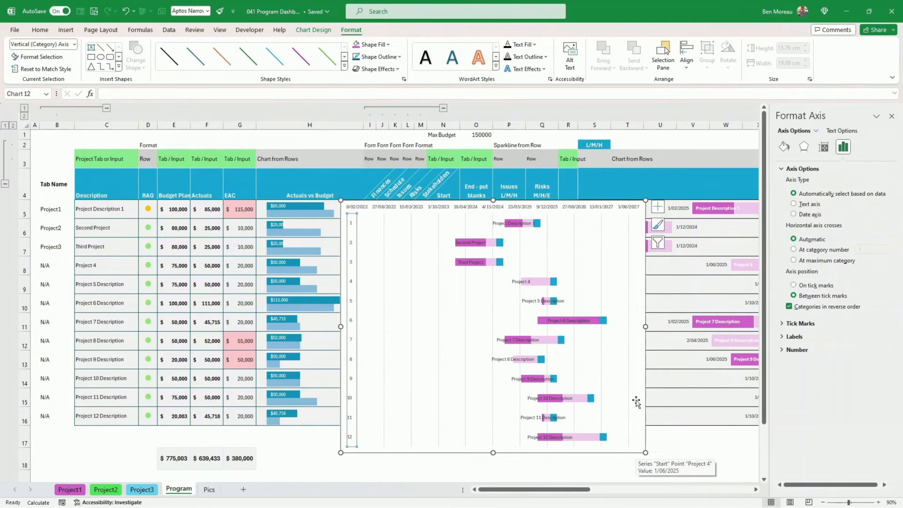
Move the chart further towards the project descriptions so it covers columns H to S, and close the formatting options.
drag(647, 432, 638, 431)
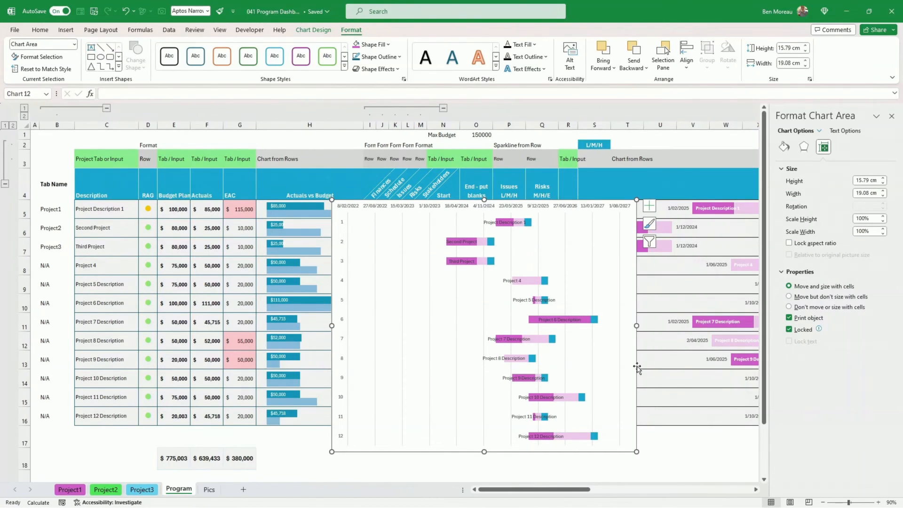
drag(639, 366, 588, 366)
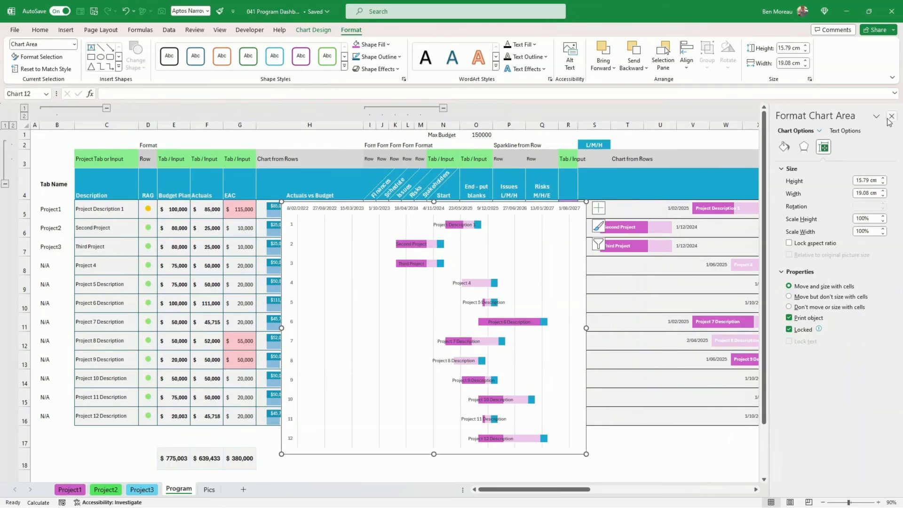
click(889, 117)
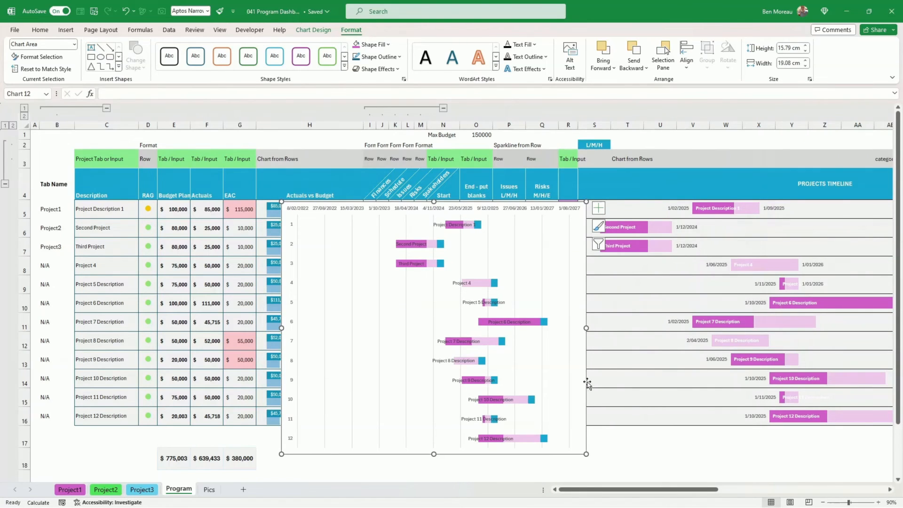
Add data labels to the blue Series 4 bars at the ends of the timeline bars.
click(544, 439)
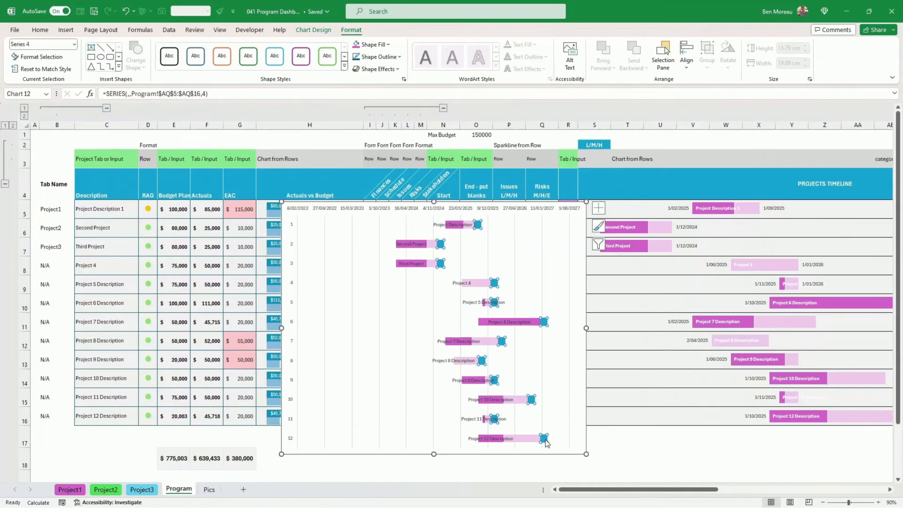
right_click(544, 439)
key(Escape)
right_click(544, 439)
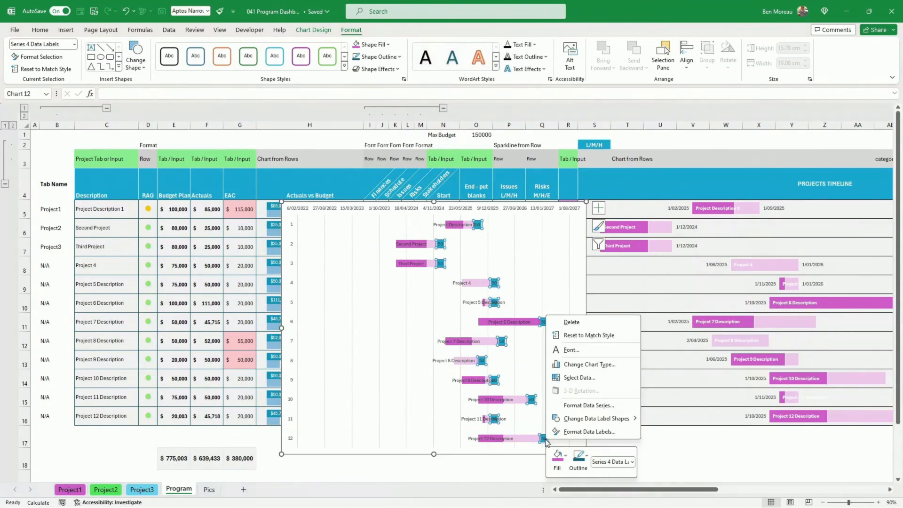
key(Escape)
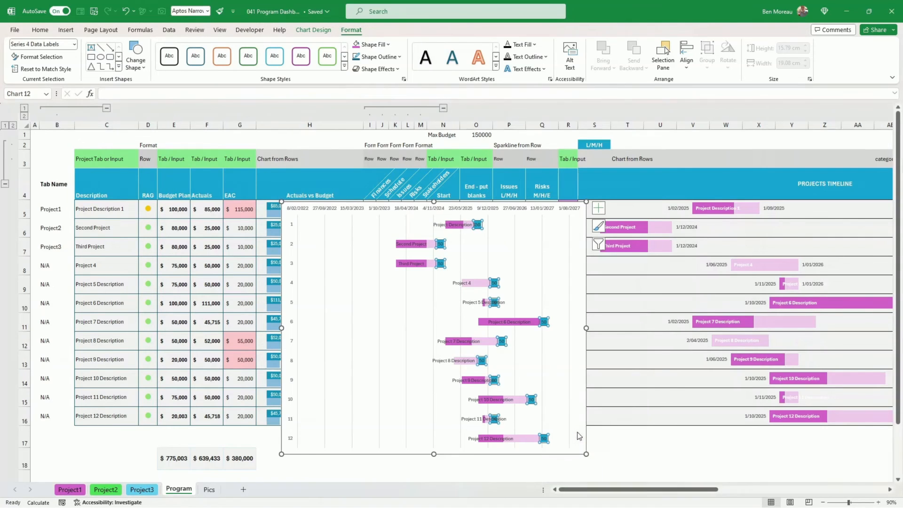
Take the Series 4 data labels from the project end dates in O5:O16.
key(ctrl+1)
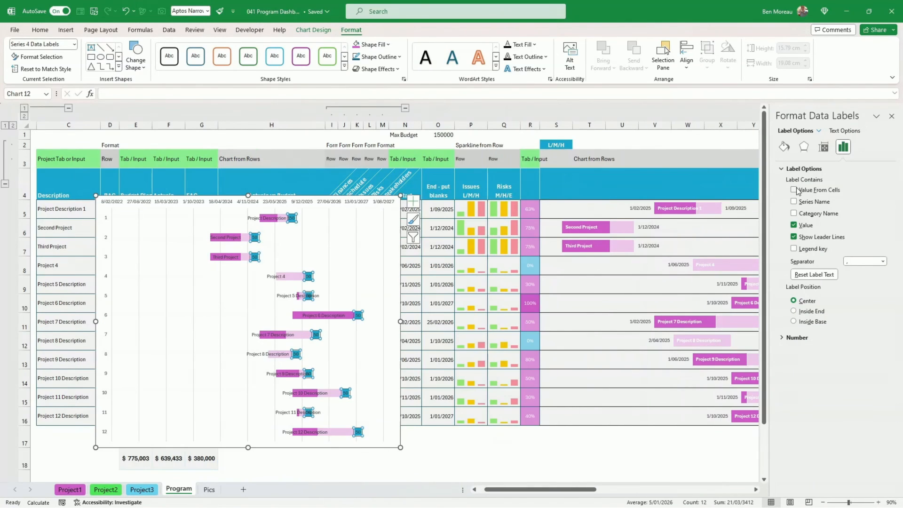
click(794, 190)
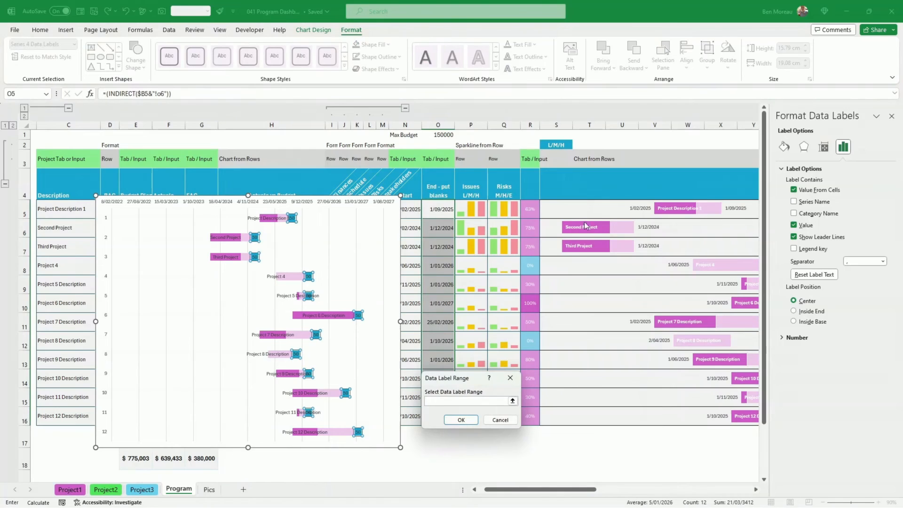
drag(446, 209, 441, 411)
click(462, 419)
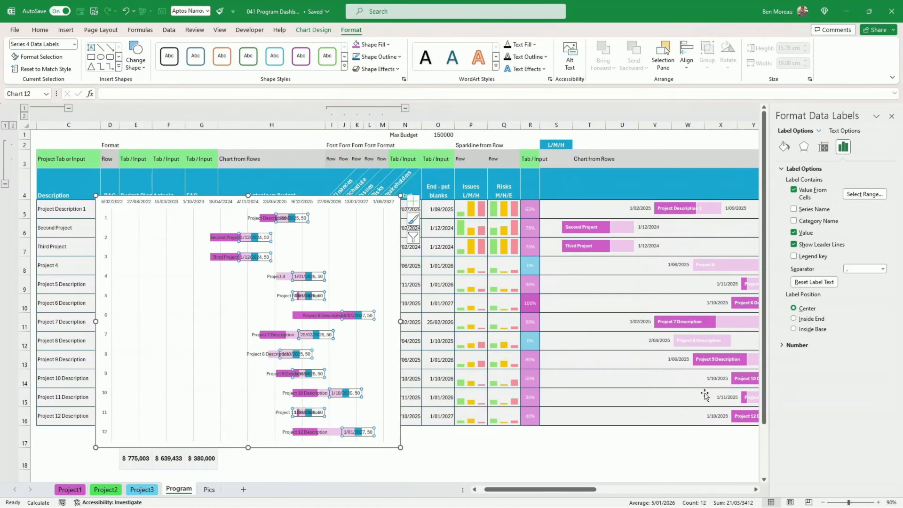
Set the Series 4 data labels' position to Inside Base and remove the series values from them.
click(793, 318)
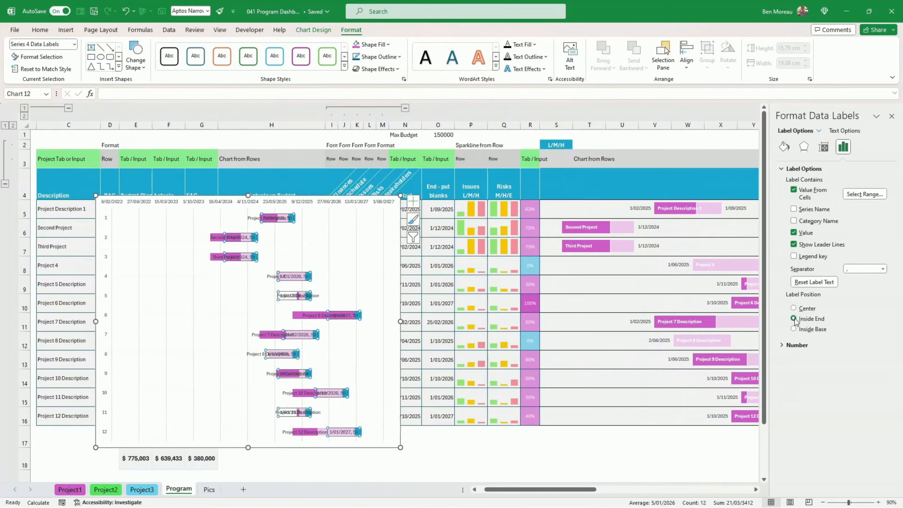
click(794, 329)
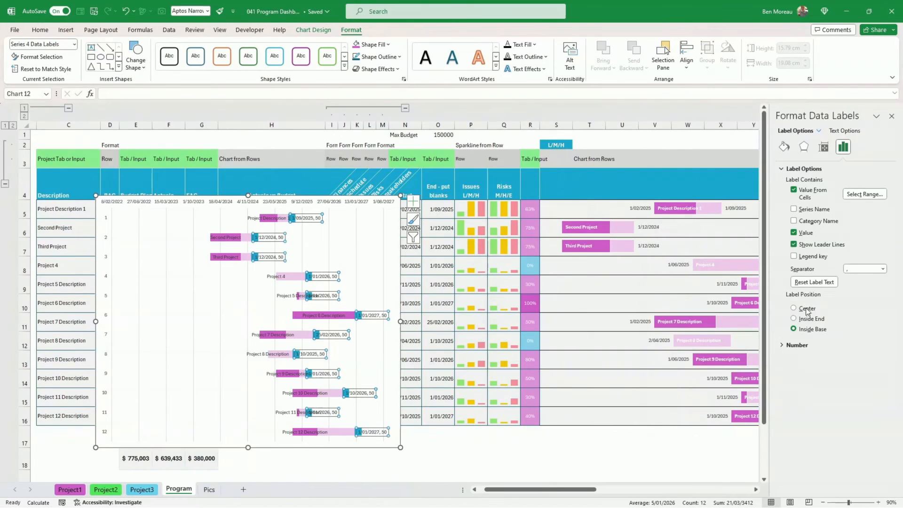
click(793, 233)
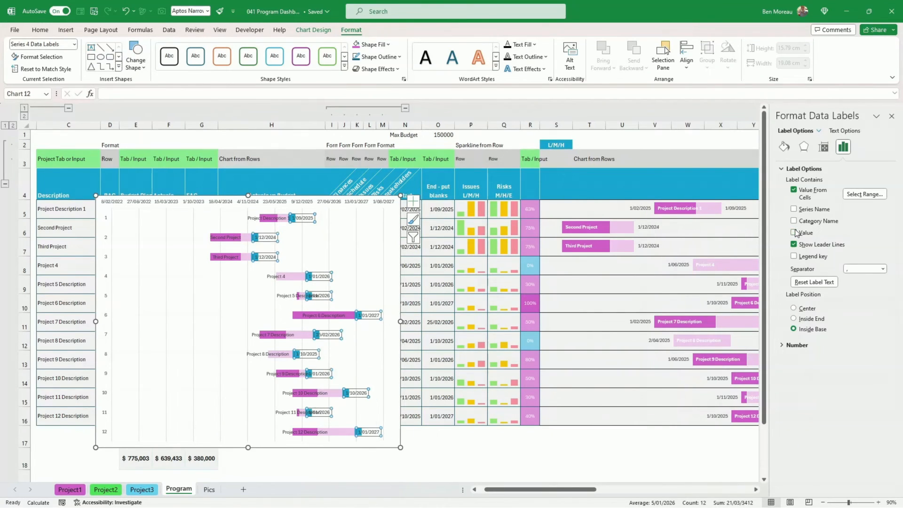
Widen the rebuilt timeline chart into column O, to about 21 cm, and remove the fill from the Series 4 bars.
click(375, 356)
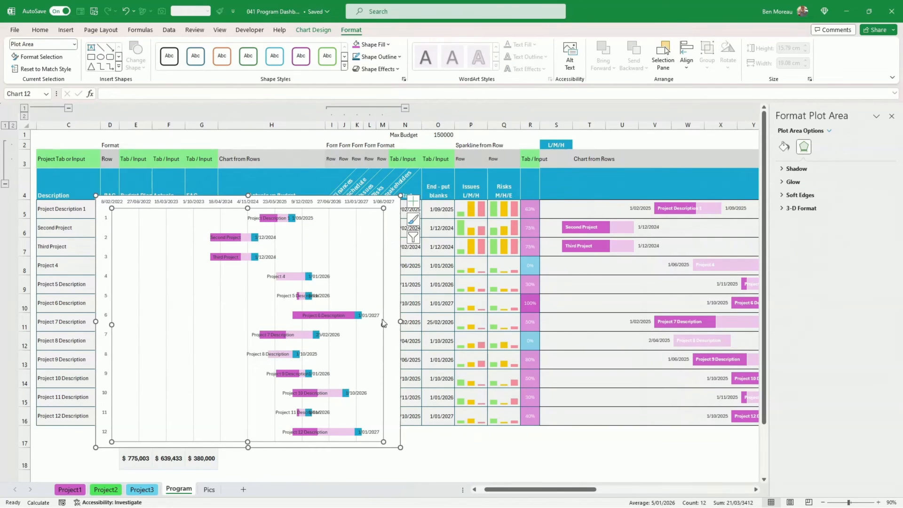
drag(383, 324, 433, 323)
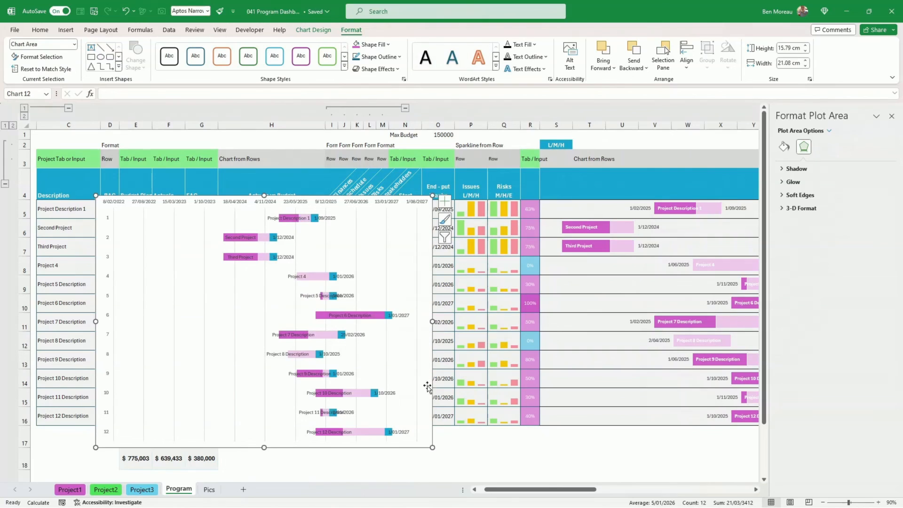
click(375, 394)
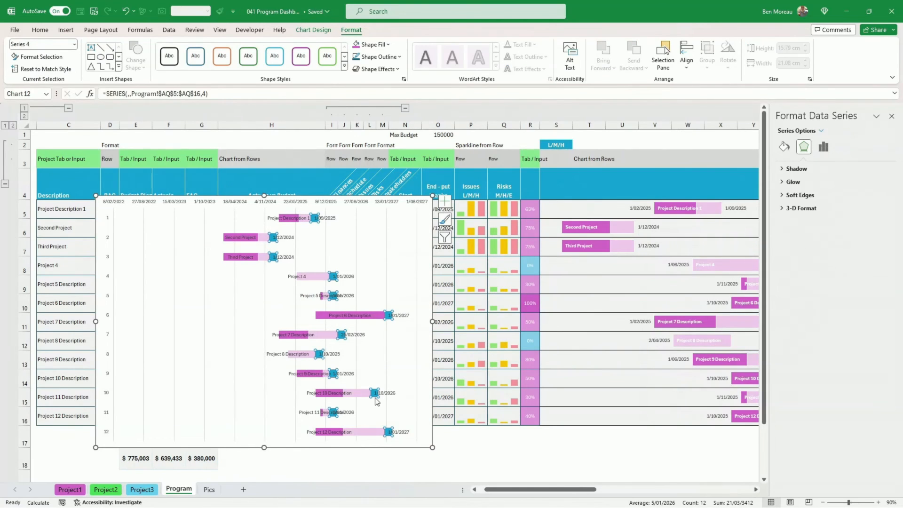
click(389, 46)
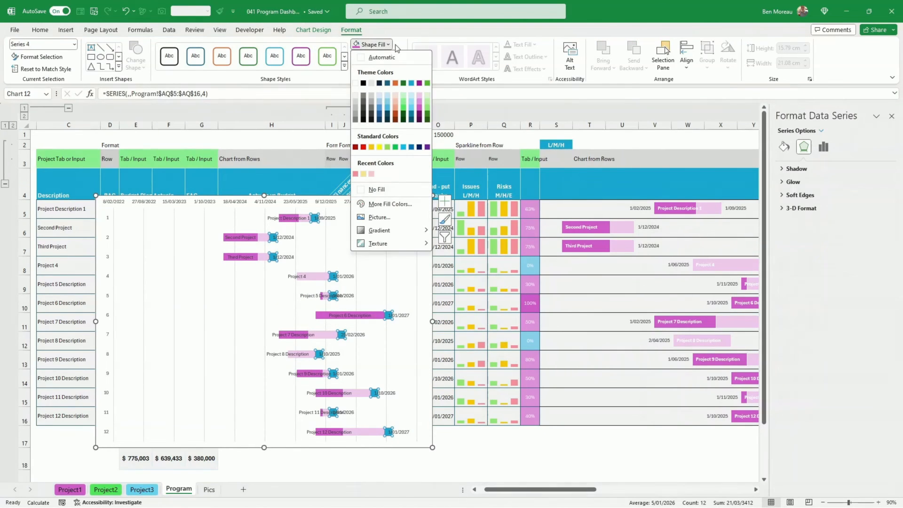
click(379, 178)
click(408, 348)
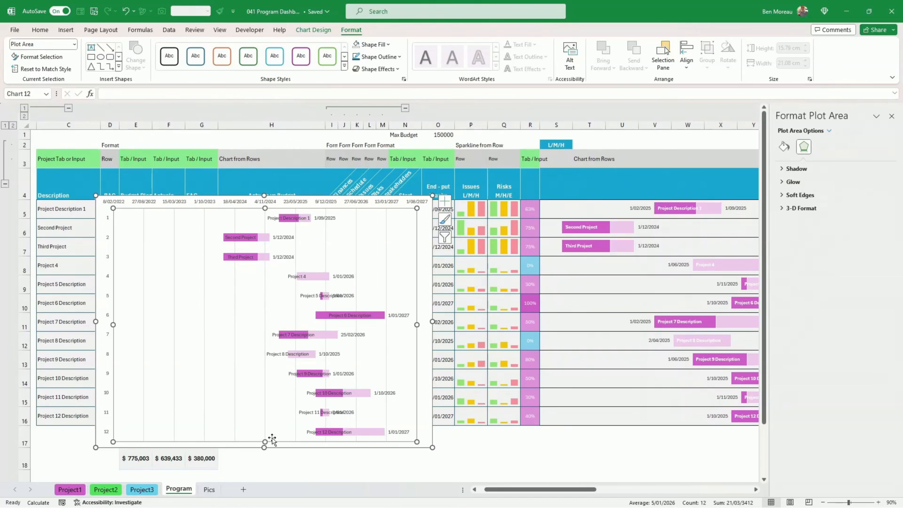
Add data labels to the invisible Start series of the rebuilt timeline chart.
click(301, 433)
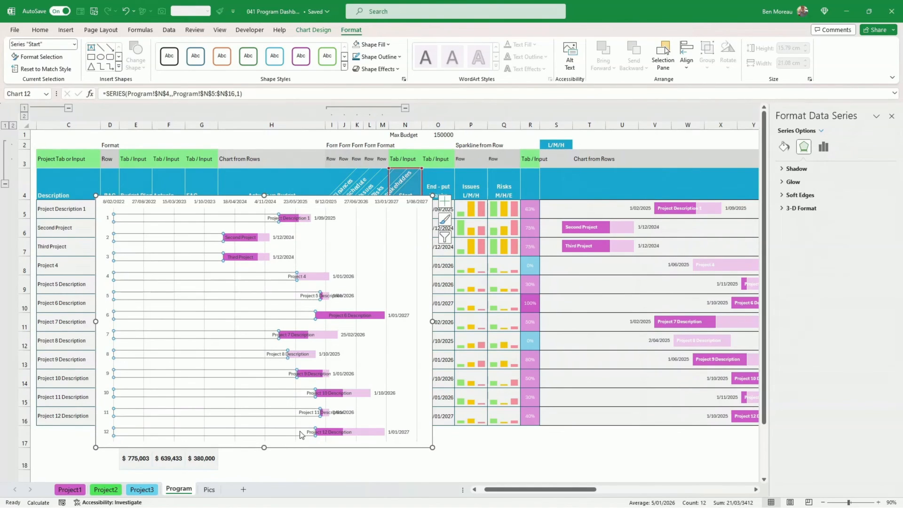
right_click(301, 433)
click(327, 398)
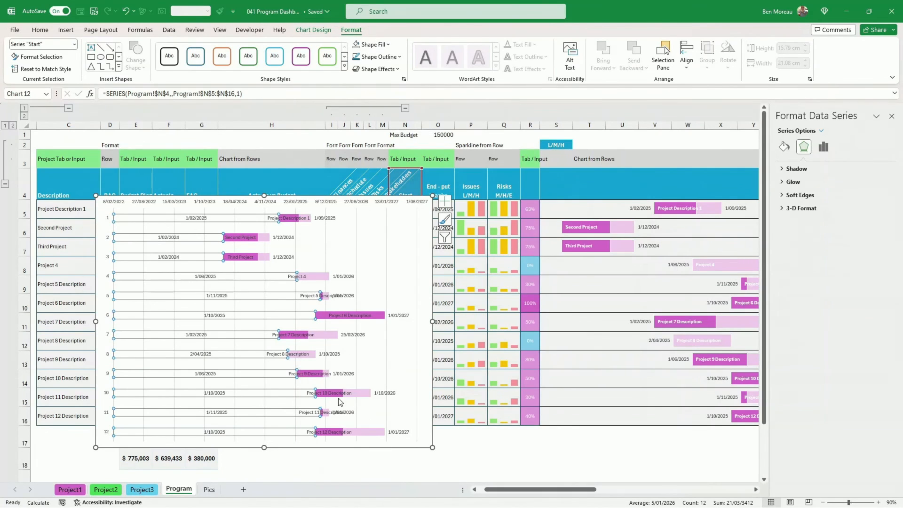
Right-align the Start series data labels and set their label position to Inside End.
click(217, 432)
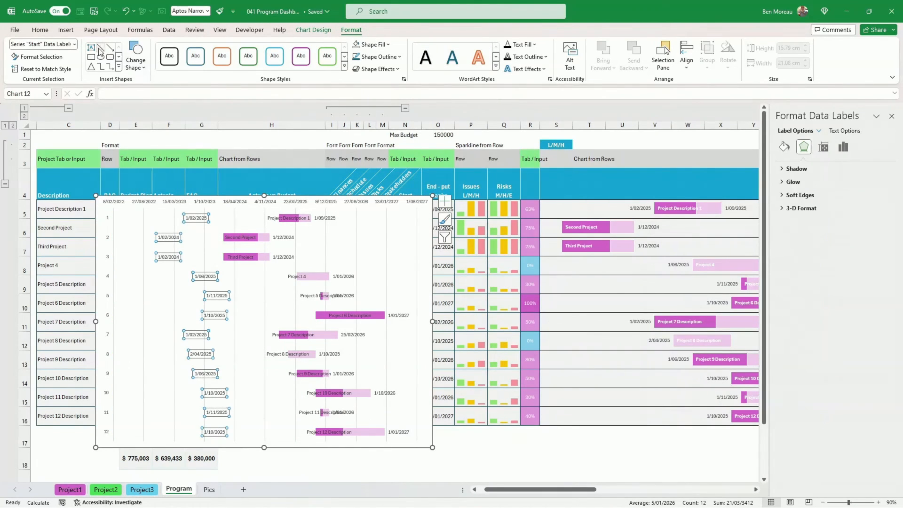
click(46, 32)
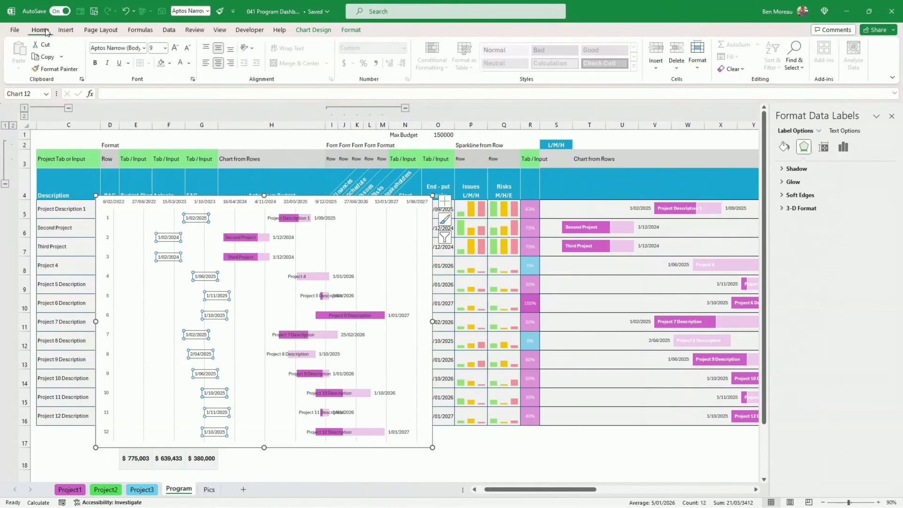
click(231, 63)
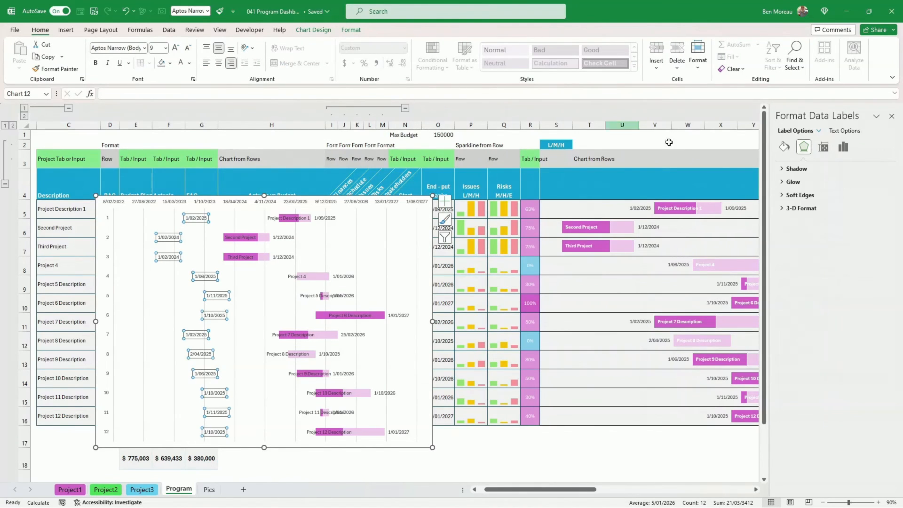
click(287, 433)
right_click(225, 433)
click(238, 425)
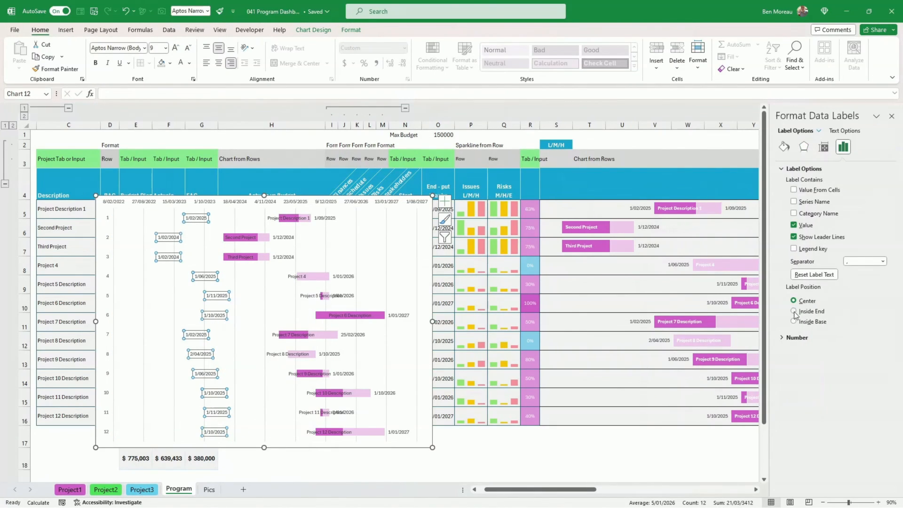
click(794, 311)
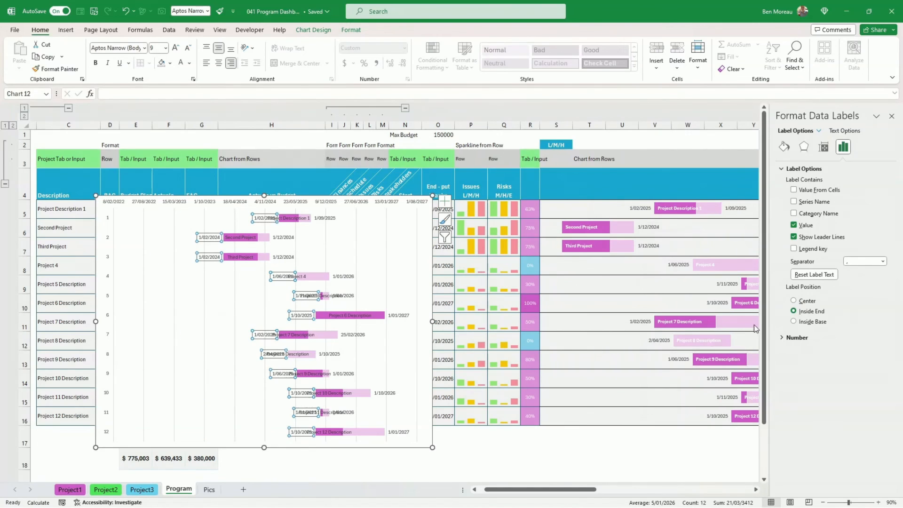
click(406, 449)
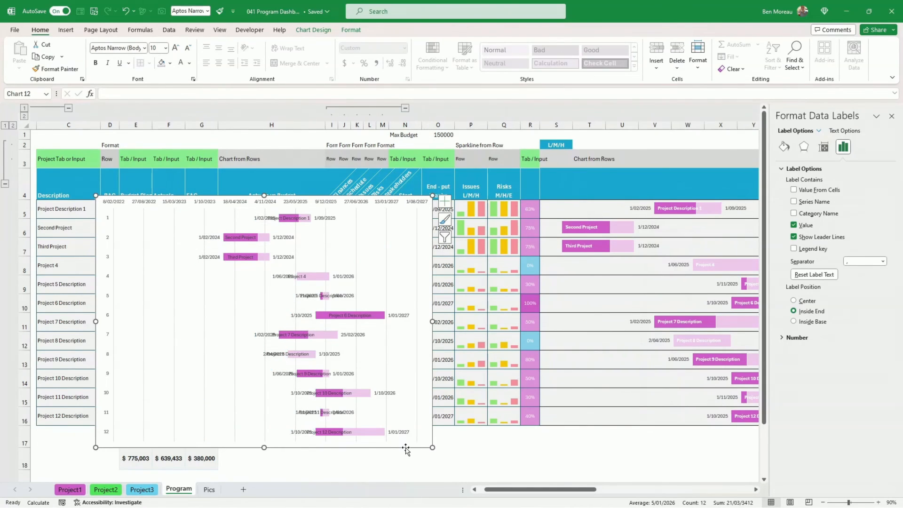
Set the label position of the Done series project descriptions to Inside Base and deselect the chart.
click(337, 437)
right_click(337, 437)
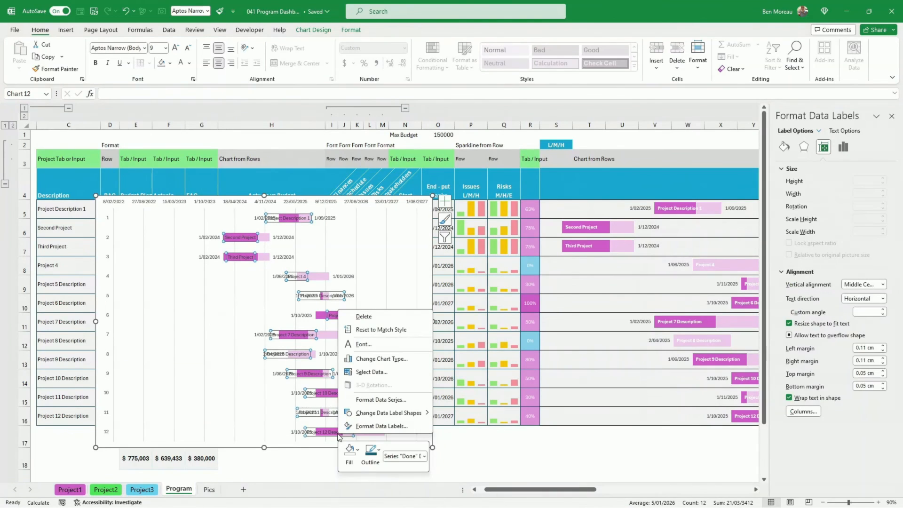
click(372, 426)
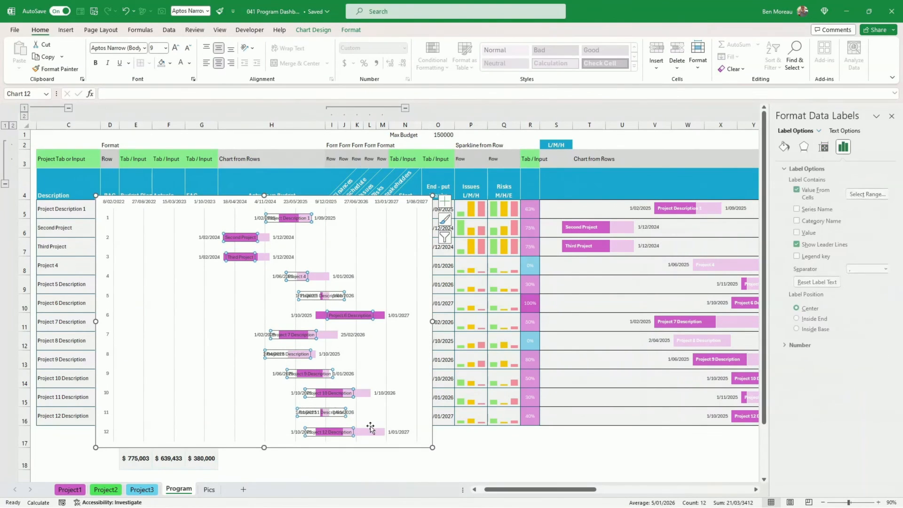
click(794, 318)
click(795, 329)
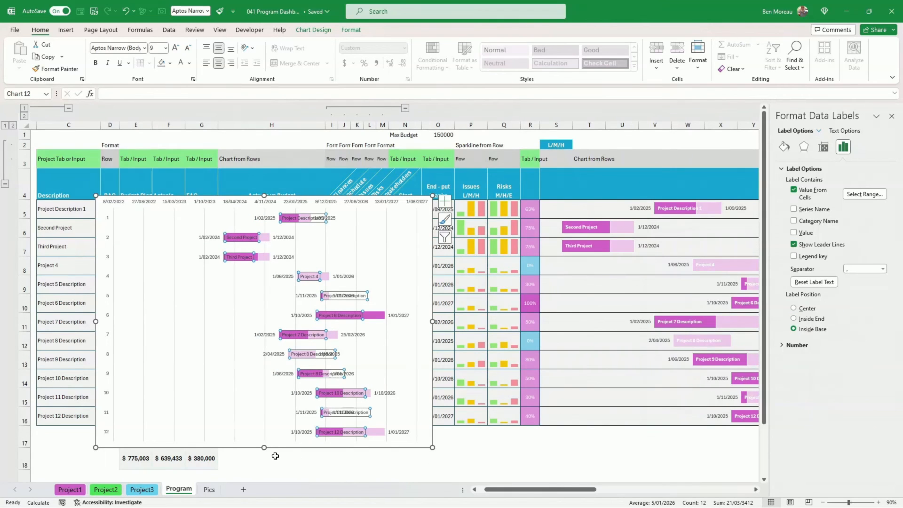
click(681, 442)
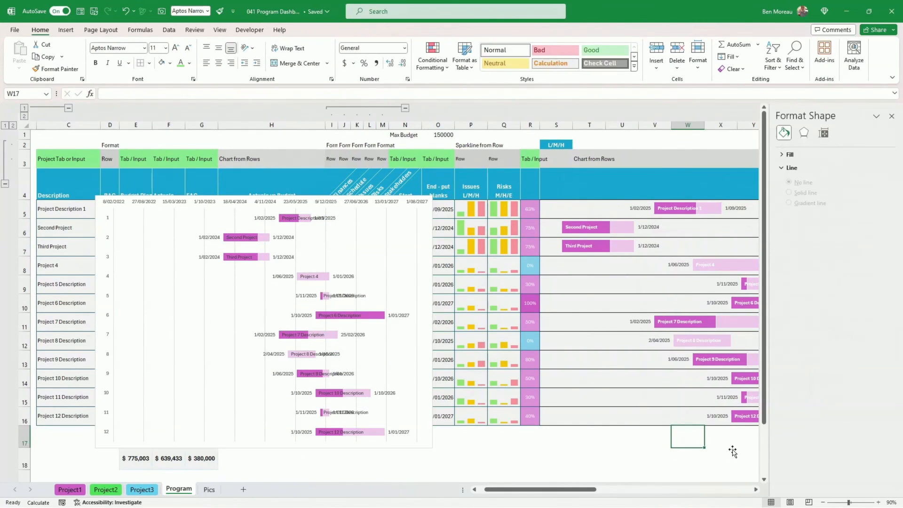
Delete the rebuilt timeline chart covering the budget and status columns, keeping the original chart under Projects Timeline.
drag(734, 459, 712, 463)
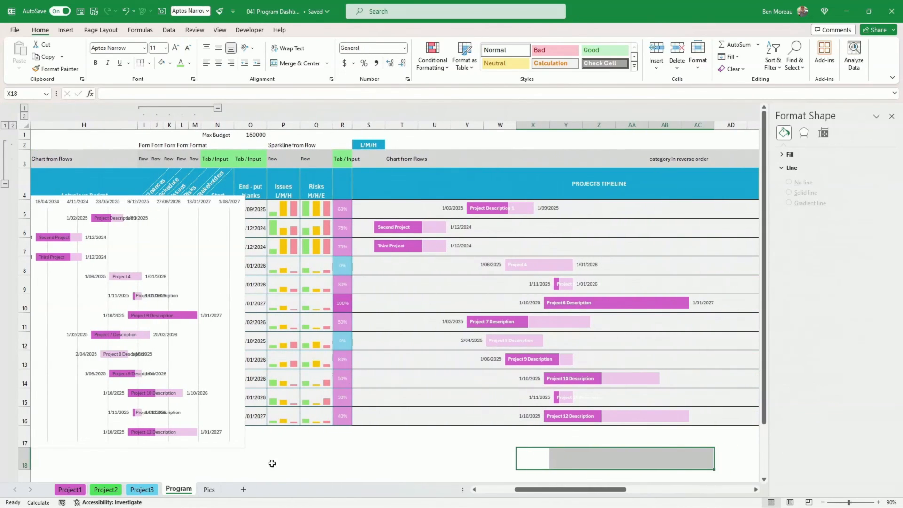
drag(245, 448, 263, 454)
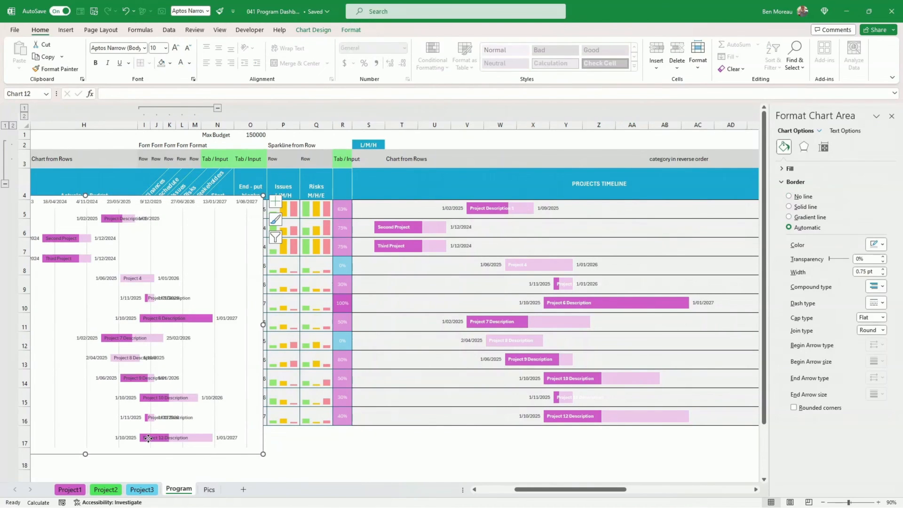
click(149, 440)
click(221, 454)
key(Delete)
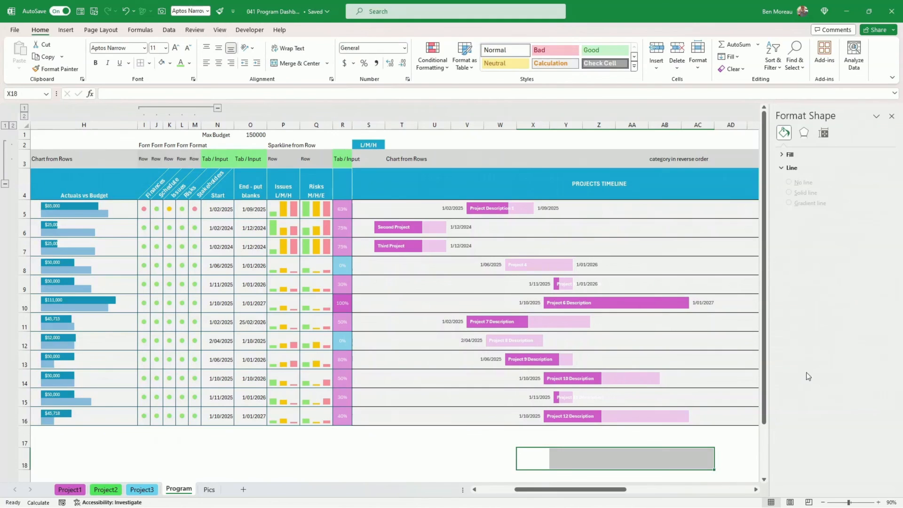
Review the original projects timeline chart across its full width and close the shape formatting options.
click(748, 453)
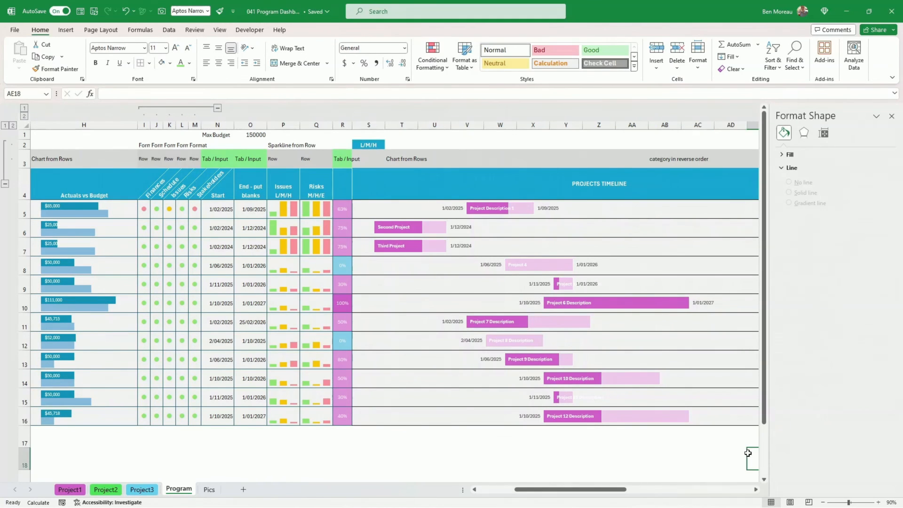
scroll(747, 452, right, 3)
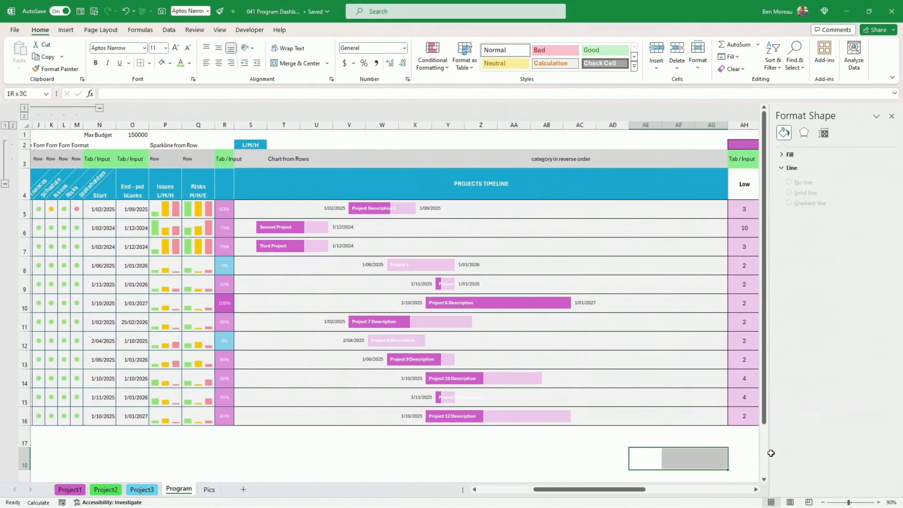
drag(716, 208, 293, 430)
click(286, 457)
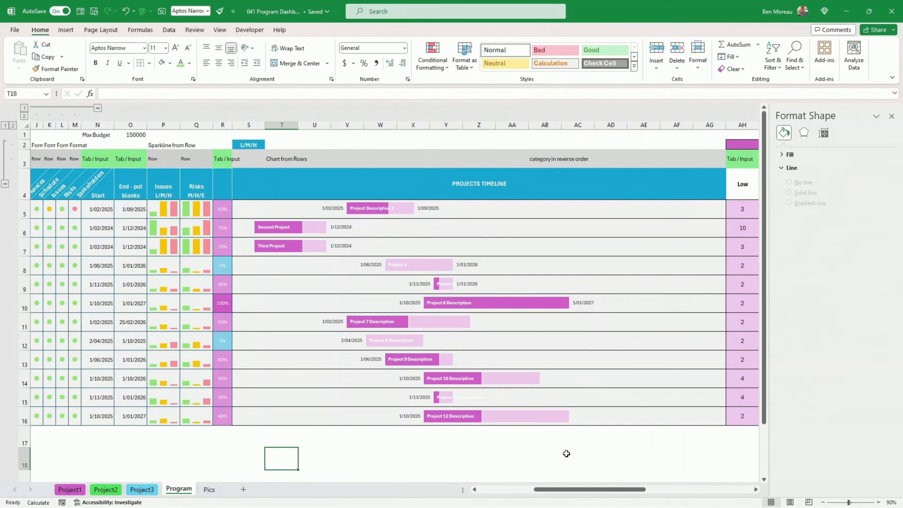
scroll(566, 453, down, 4)
scroll(562, 454, up, 4)
click(512, 443)
click(545, 458)
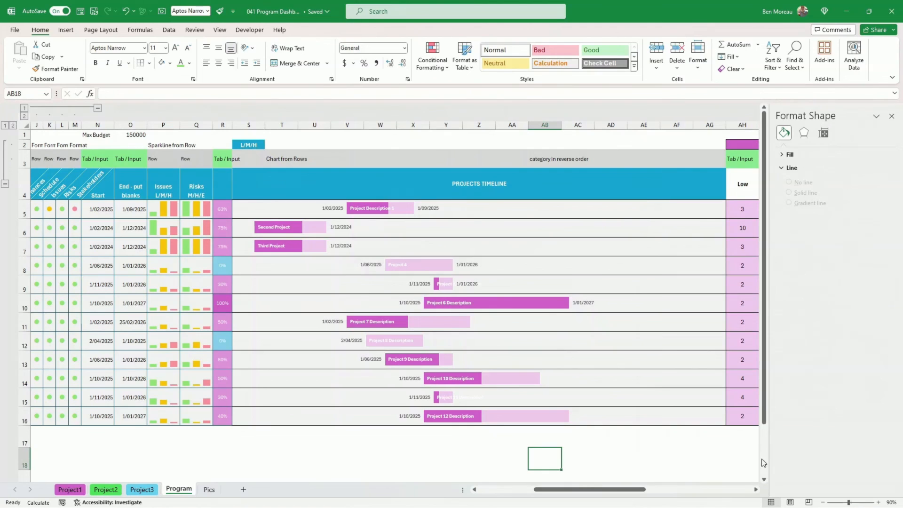
click(891, 117)
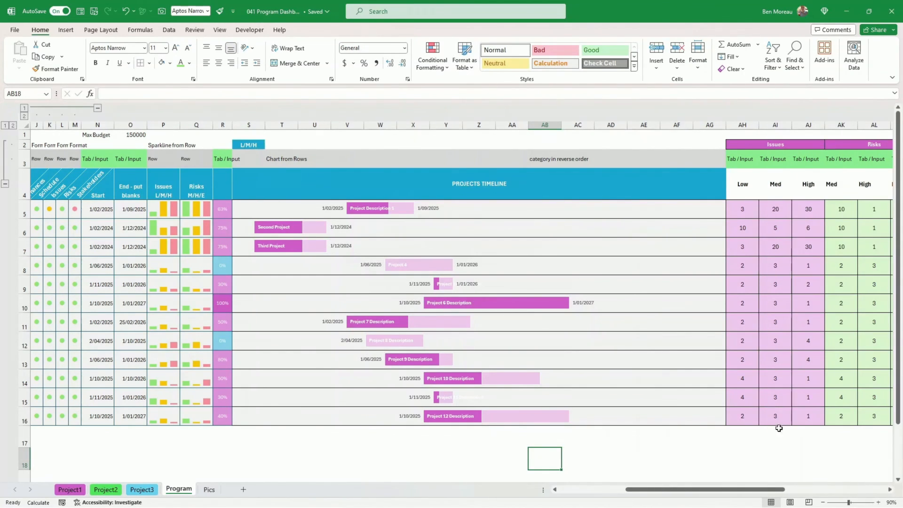
Examine the issues, risks, project length and RAG helper columns from AH to AY, including the formulas in AN6 and AT8.
drag(761, 490, 812, 491)
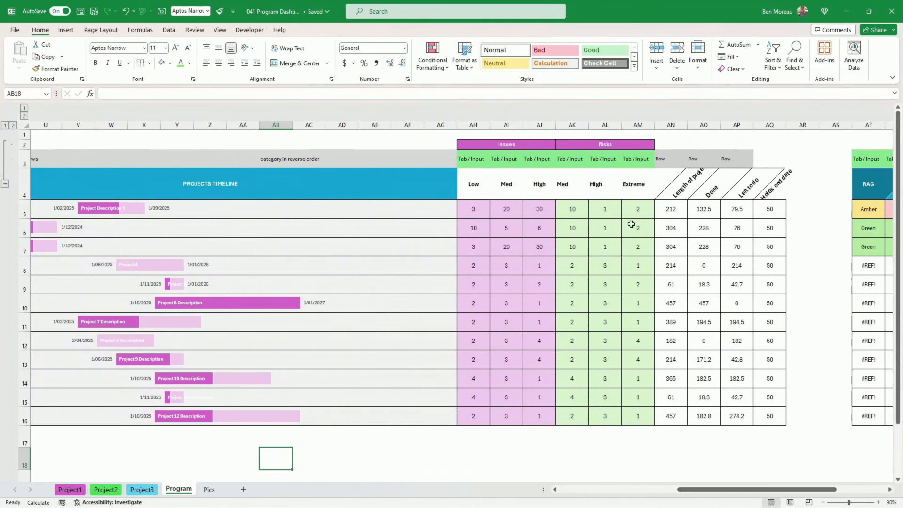
drag(470, 222, 636, 225)
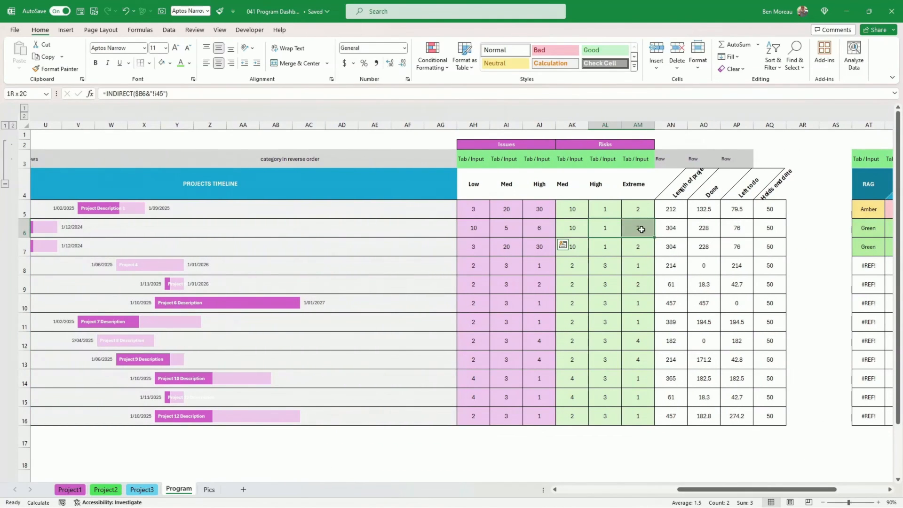
click(668, 227)
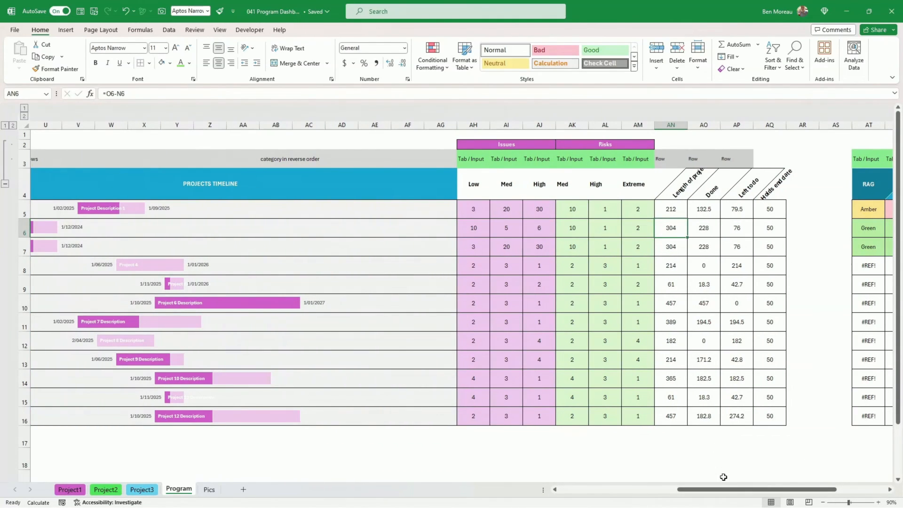
drag(732, 489, 783, 491)
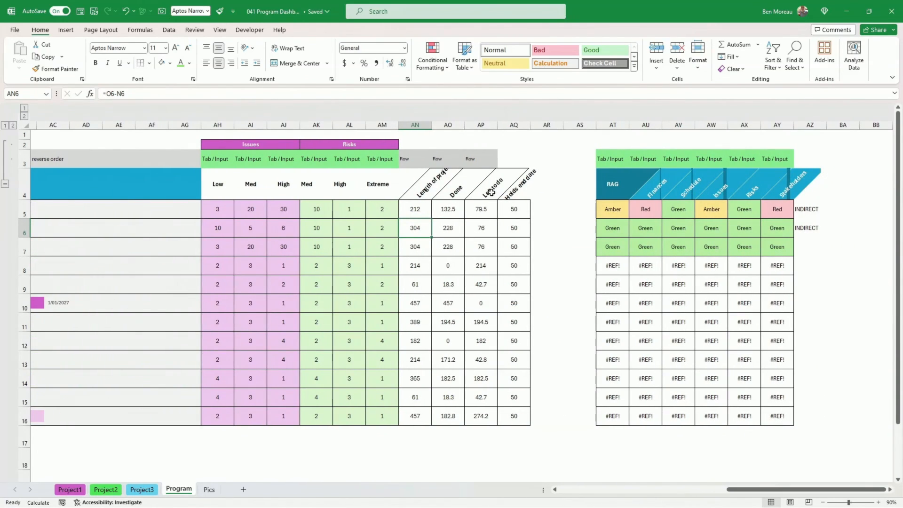
click(508, 195)
click(621, 189)
click(708, 188)
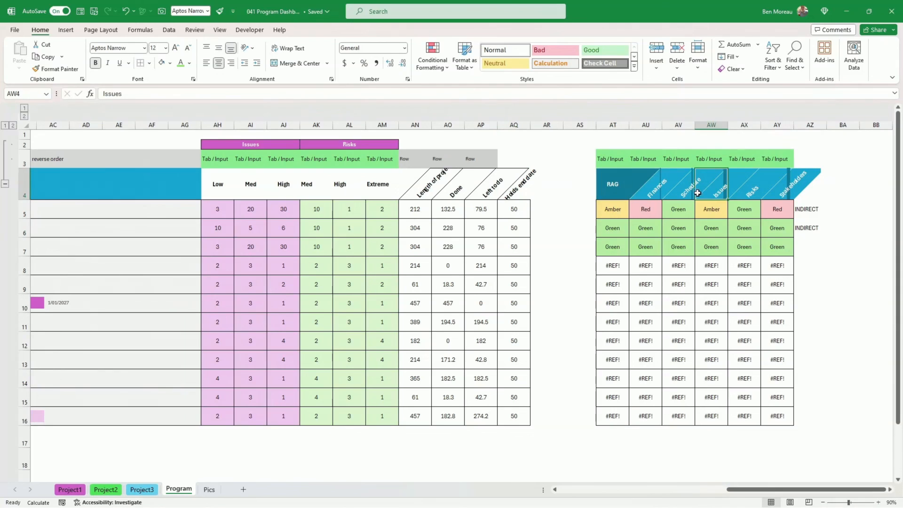
click(747, 188)
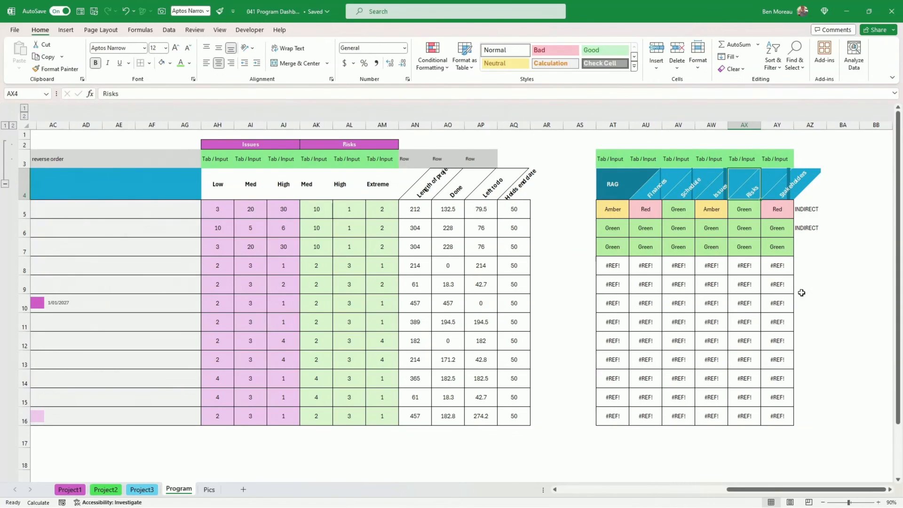
drag(806, 308, 808, 325)
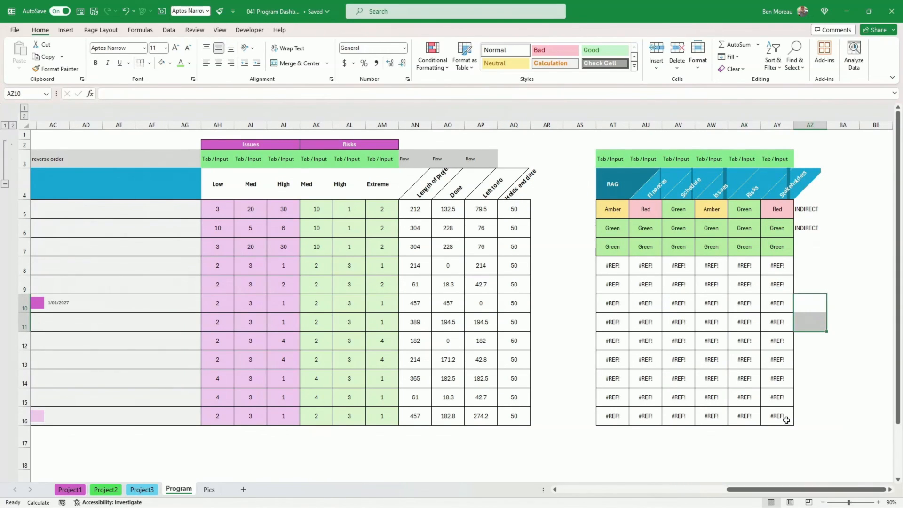
click(621, 265)
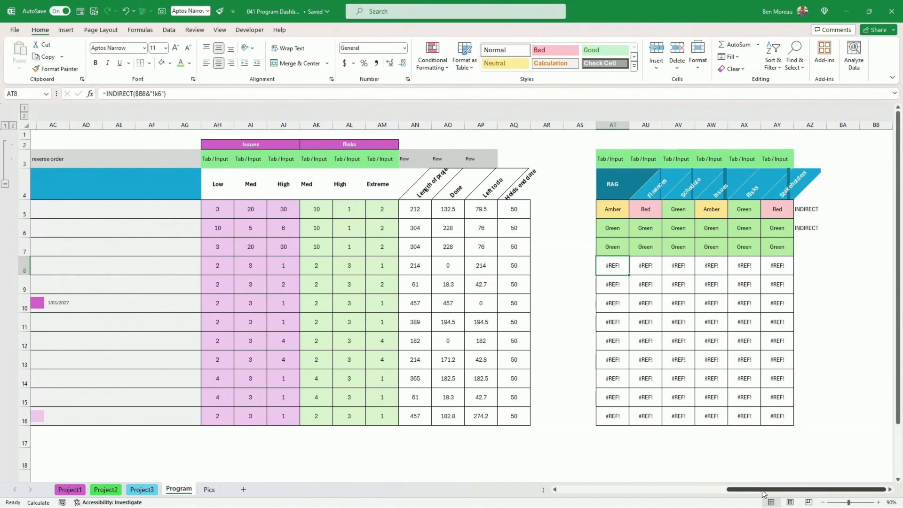
mouse_move(764, 490)
mouse_down()
mouse_move(695, 494)
mouse_move(762, 493)
mouse_up()
Copy the RAG statuses in AT7:AY7 and paste them as values over the #REF! errors in AT8:AY16.
drag(630, 248, 783, 248)
right_click(783, 248)
click(806, 232)
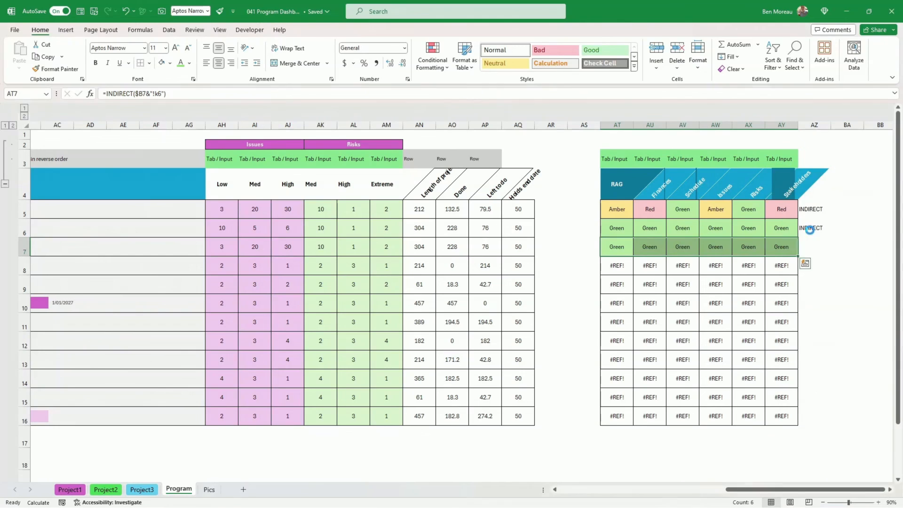
drag(616, 266, 778, 417)
right_click(779, 417)
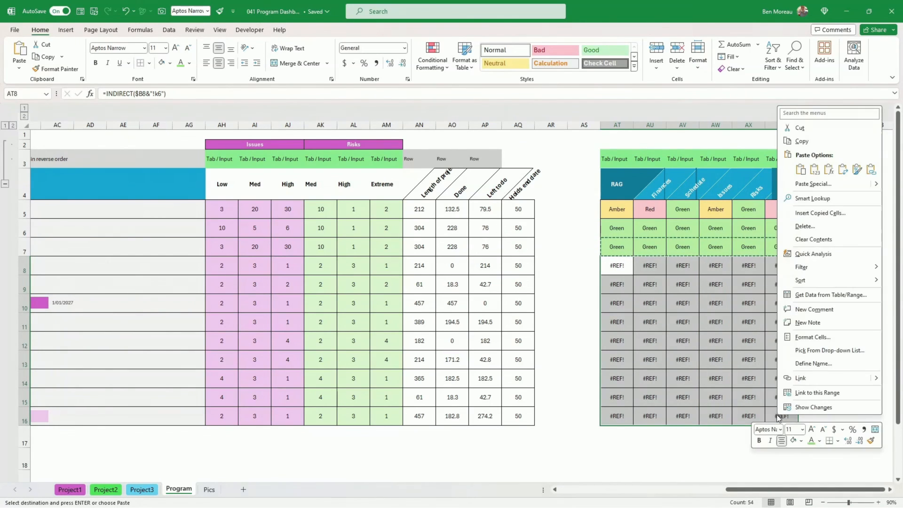
click(814, 173)
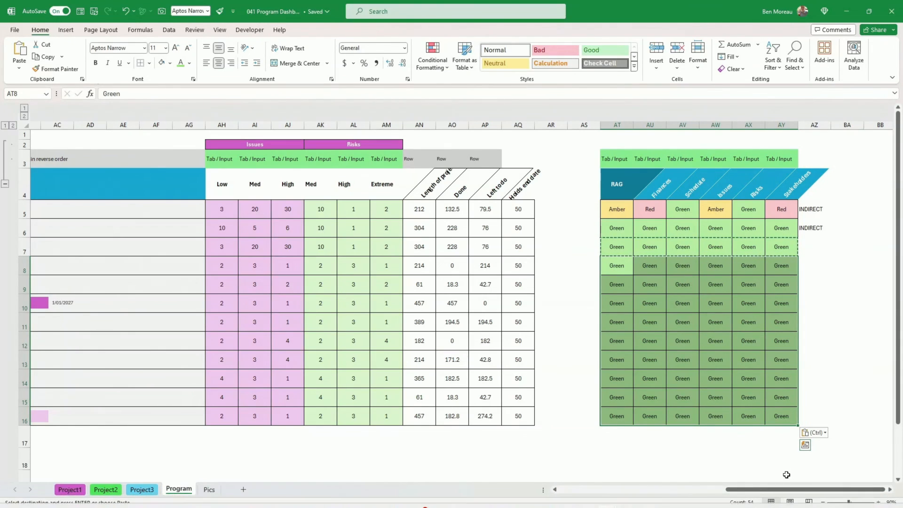
Review the dashboard from its first columns and examine the budget, actuals and EAC total formulas in E18, F18 and G18.
scroll(744, 505, left, 3)
scroll(744, 504, left, 6)
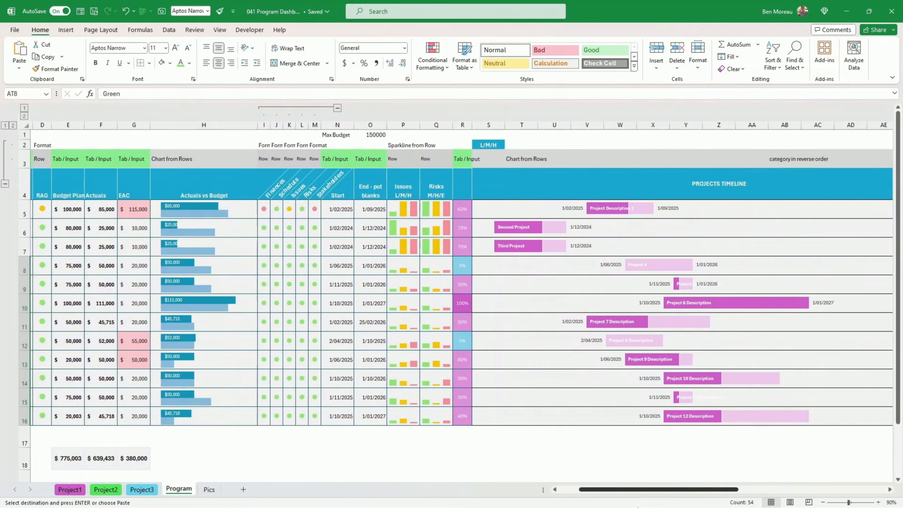
scroll(640, 507, left, 2)
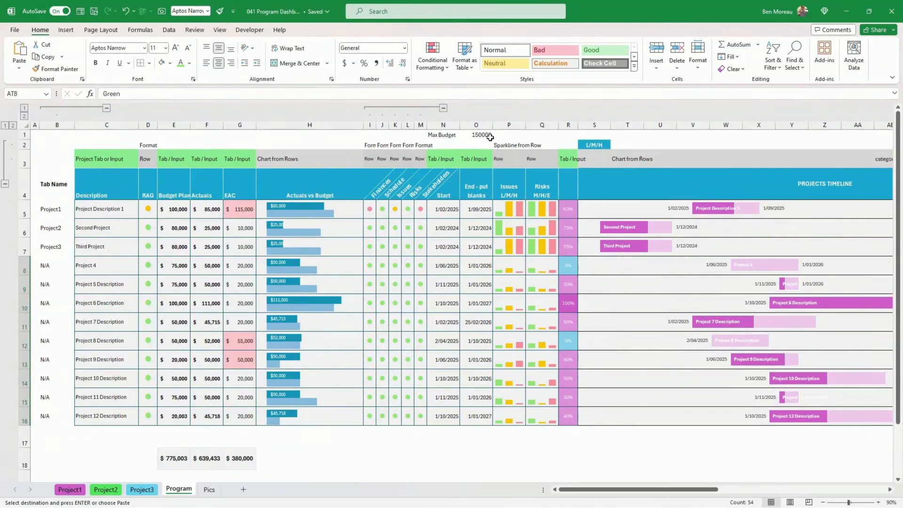
click(677, 447)
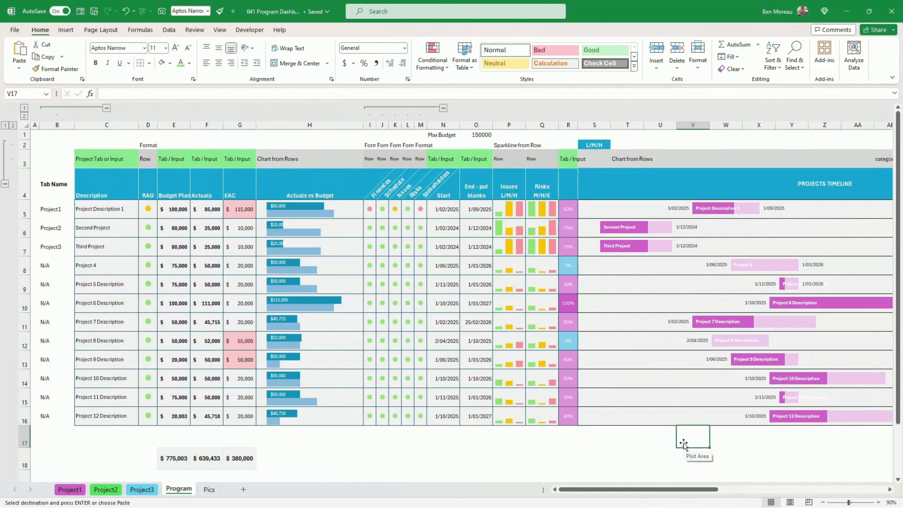
click(187, 459)
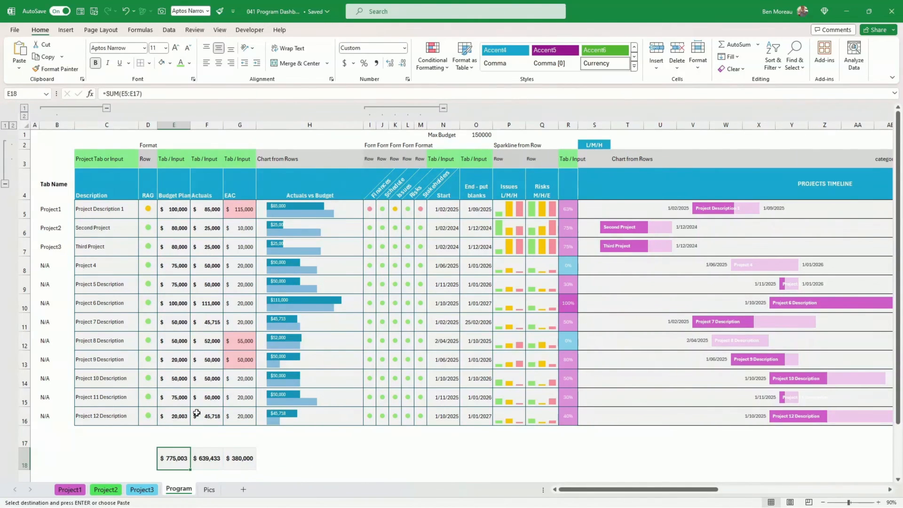
drag(174, 213, 175, 414)
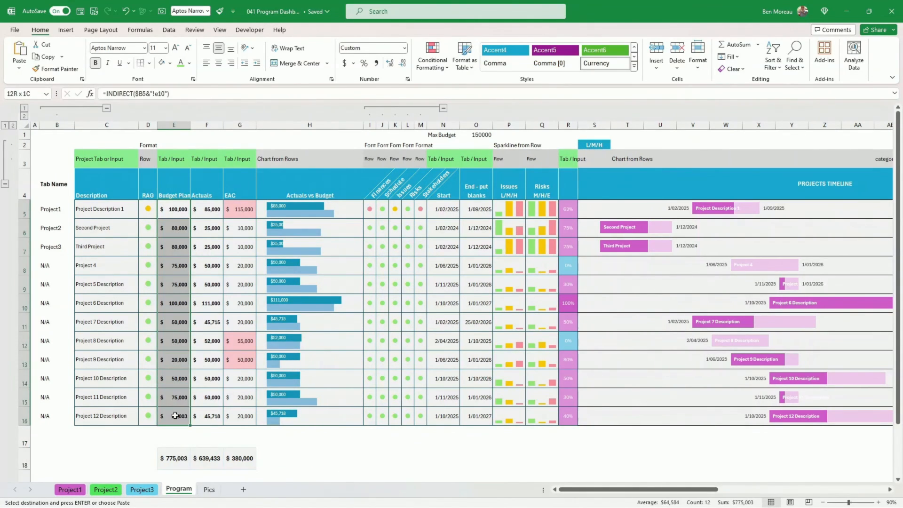
click(202, 458)
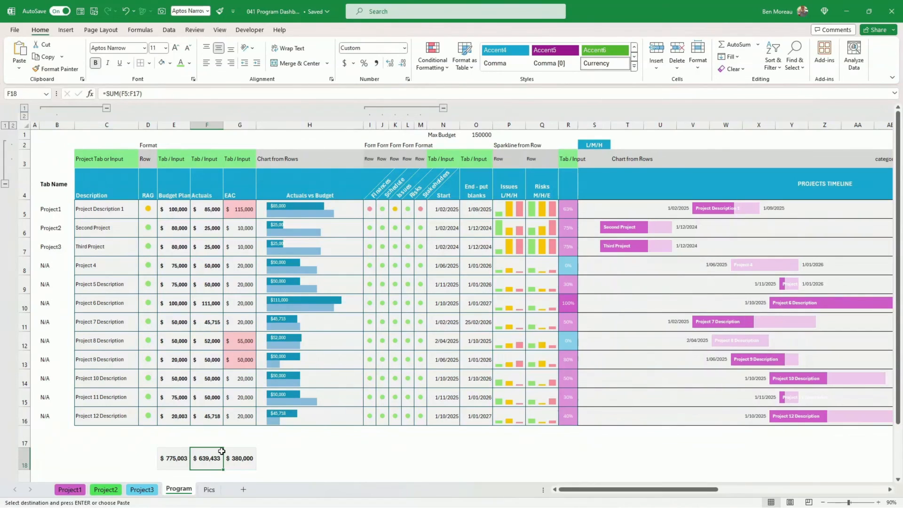
click(249, 459)
drag(187, 459, 232, 462)
click(234, 463)
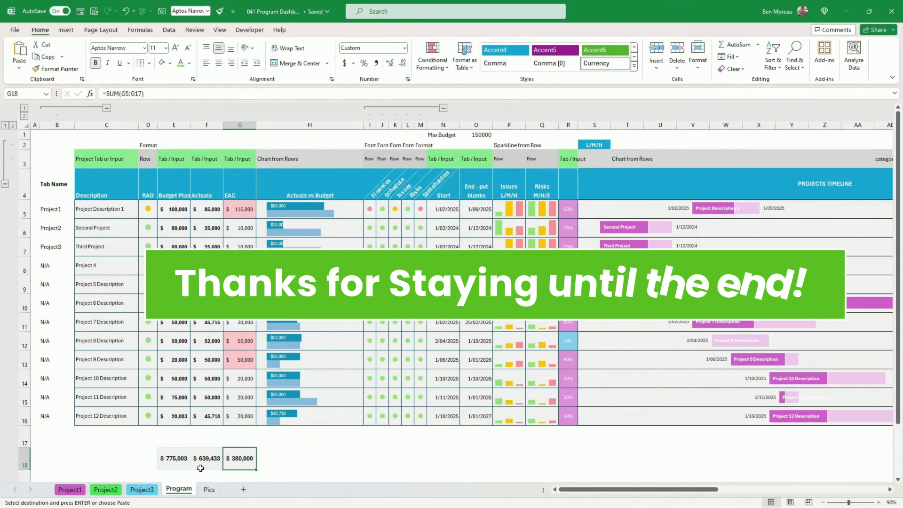
click(271, 465)
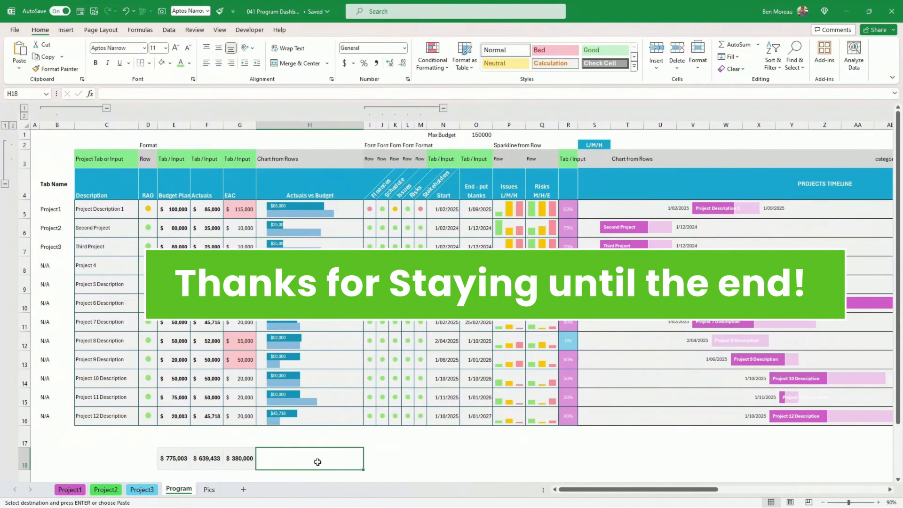